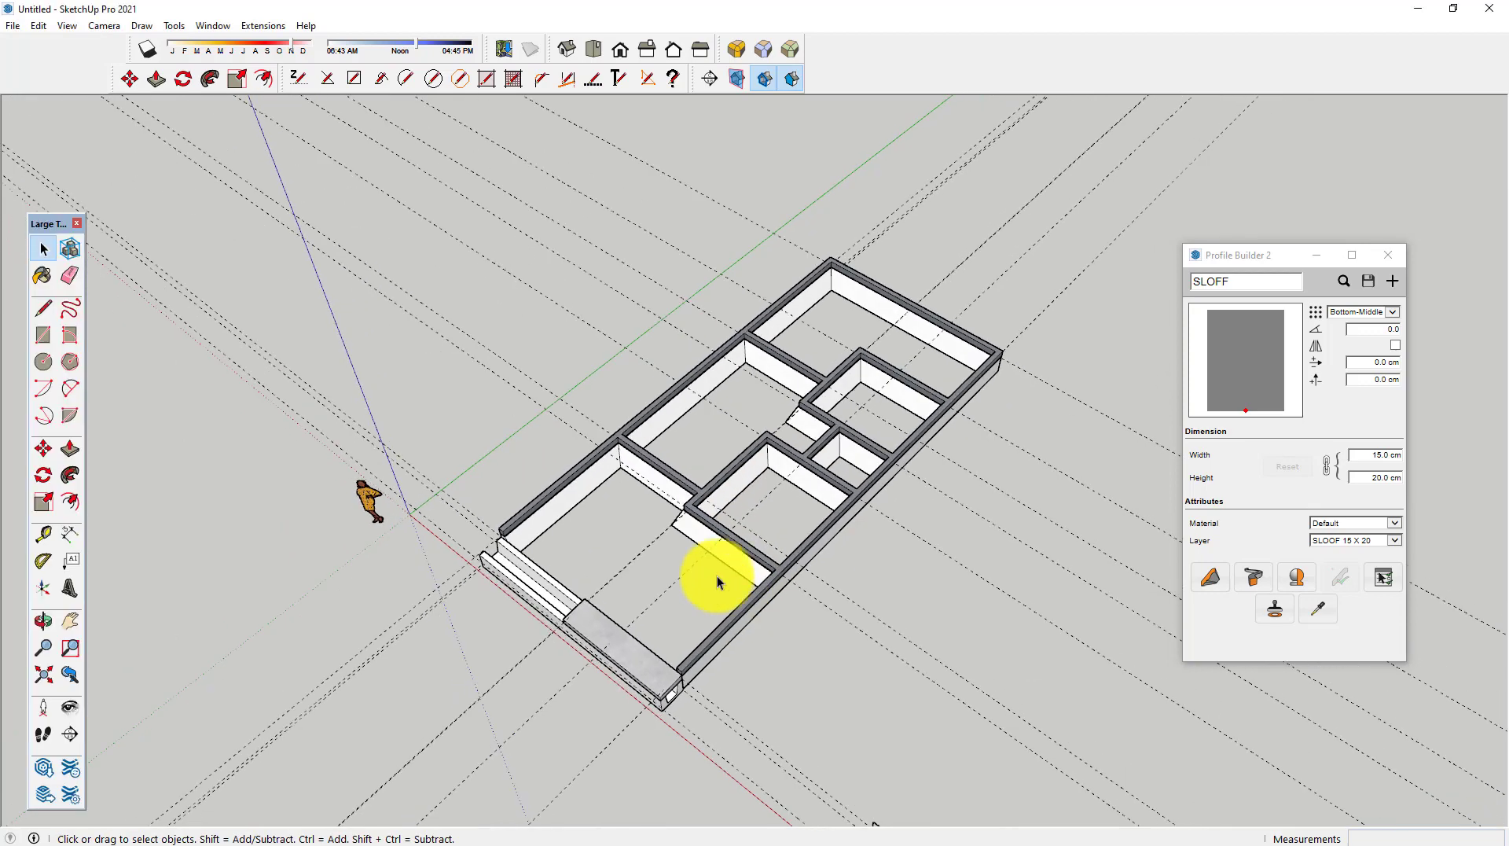
Step: Orbit around the 15 x 20 cm sloof beam grid and open the Window menu
middle_click_drag(691, 495, 591, 470, "shift")
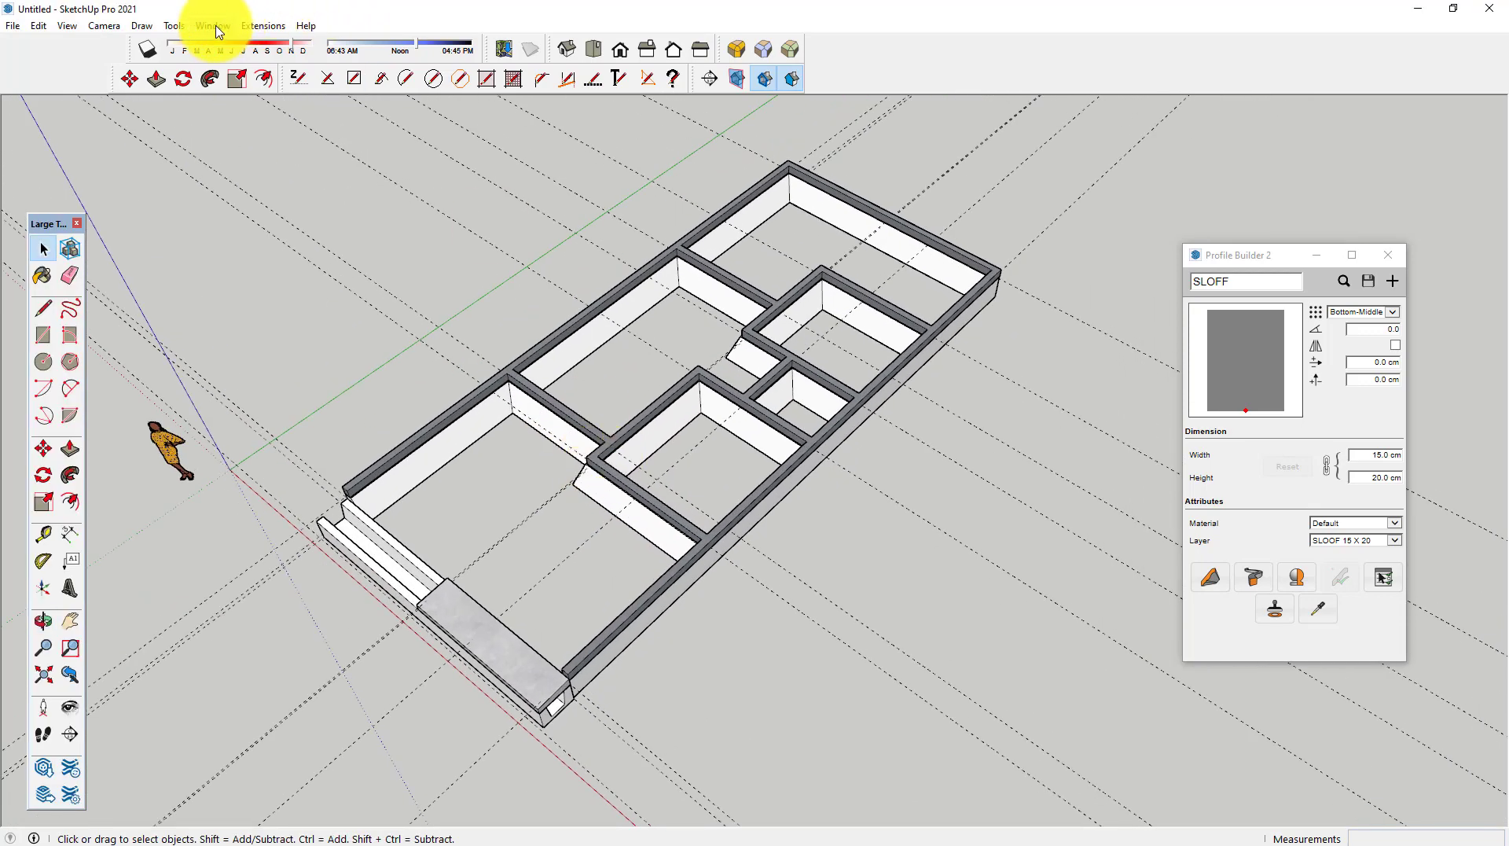
left_click(212, 26)
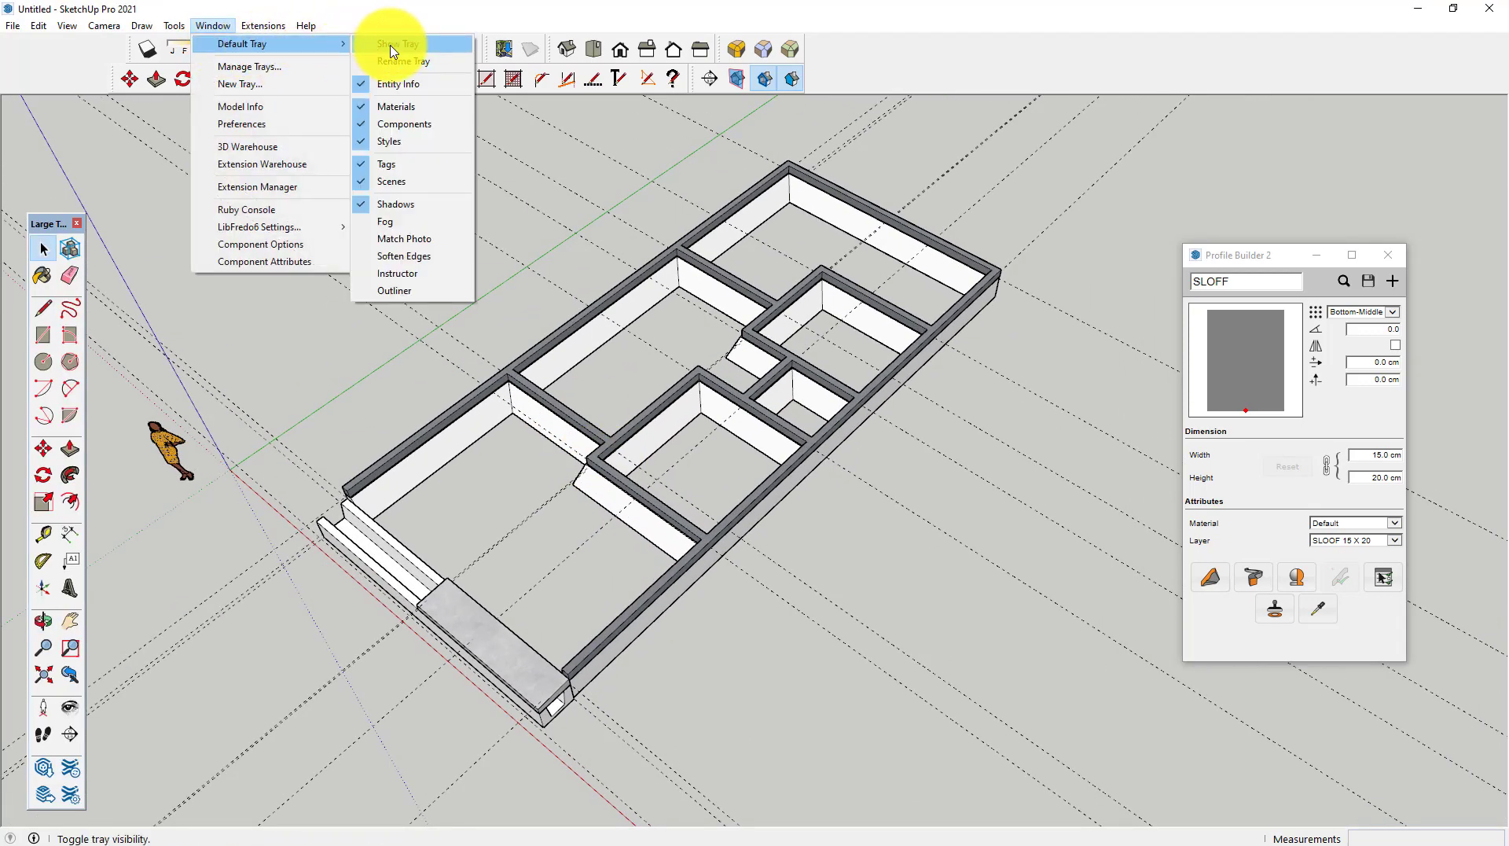
Step: Show the Default Tray and add a new tag KOLOM PRAKTIS 10X 10 as the current tag
left_click(395, 46)
left_click(1016, 72)
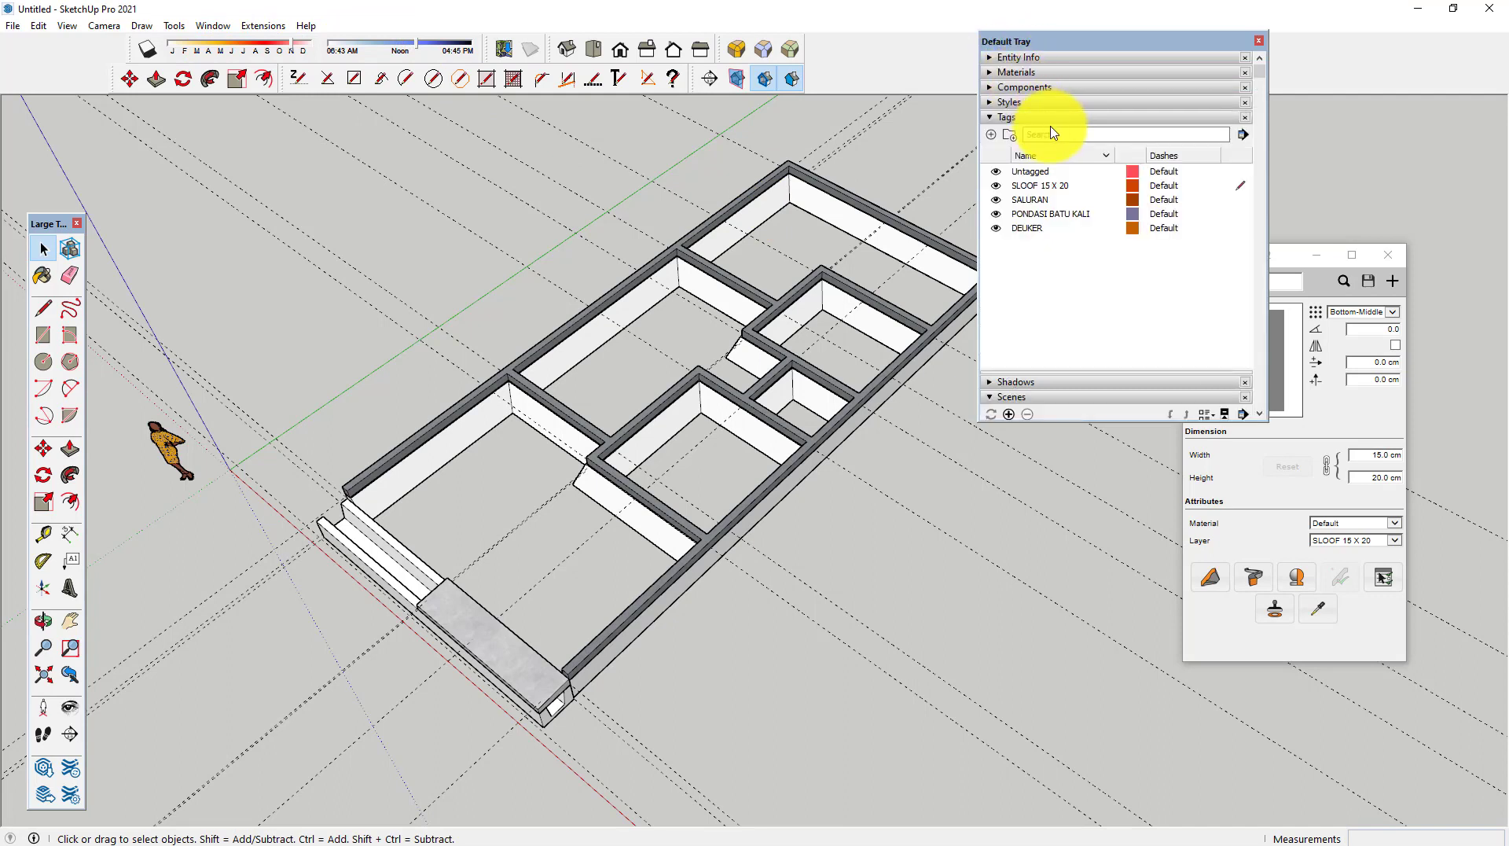
left_click(991, 135)
type("KOLOM PRAKTIS 10X 10")
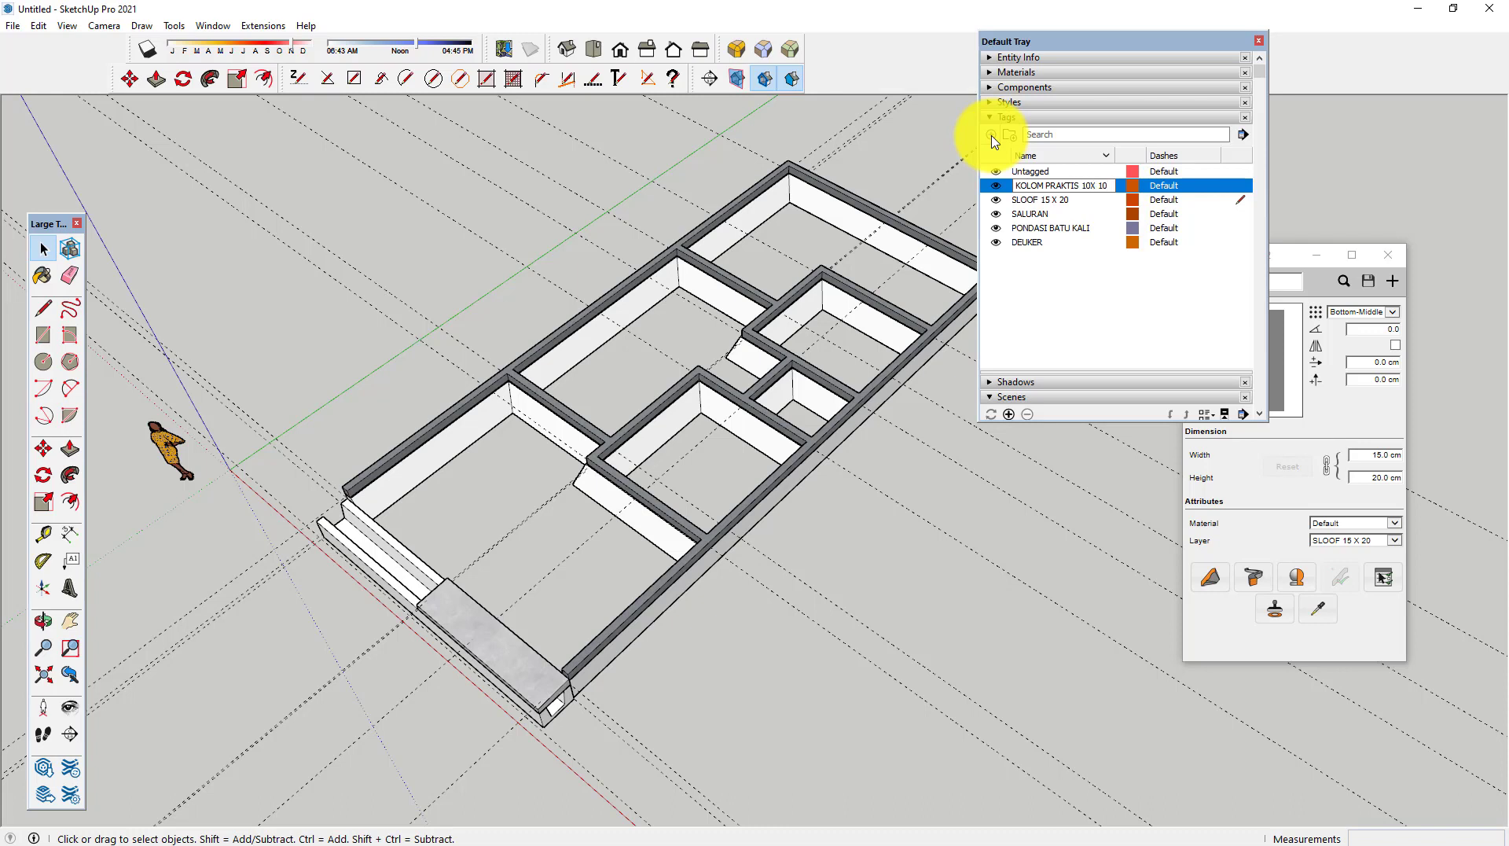
key("Return")
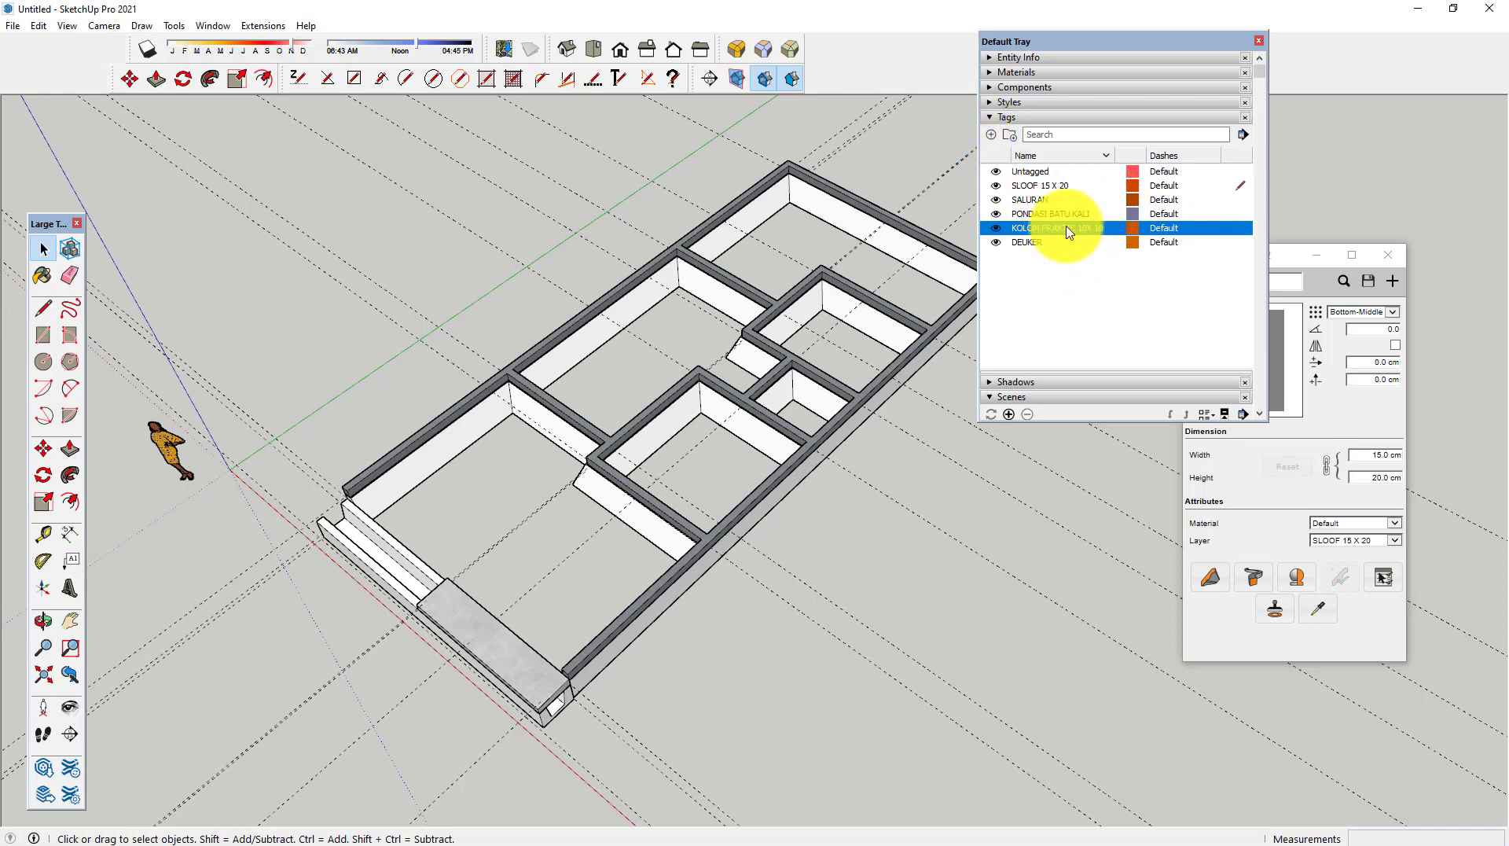
left_click(1230, 231)
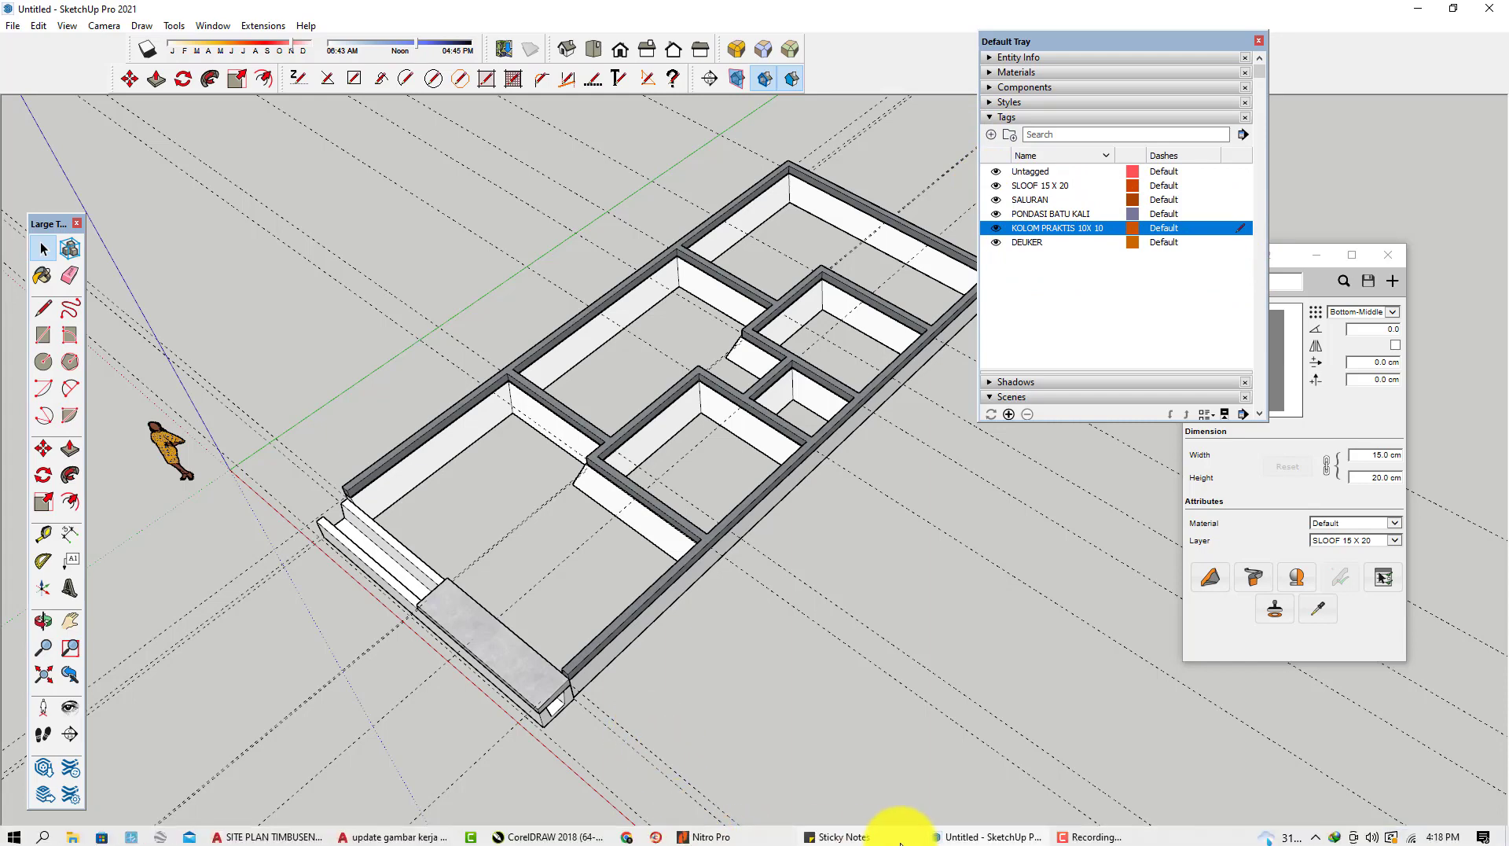
Step: Switch to the AutoCAD wall section and zoom in on its bottom dimensions
left_click(405, 838)
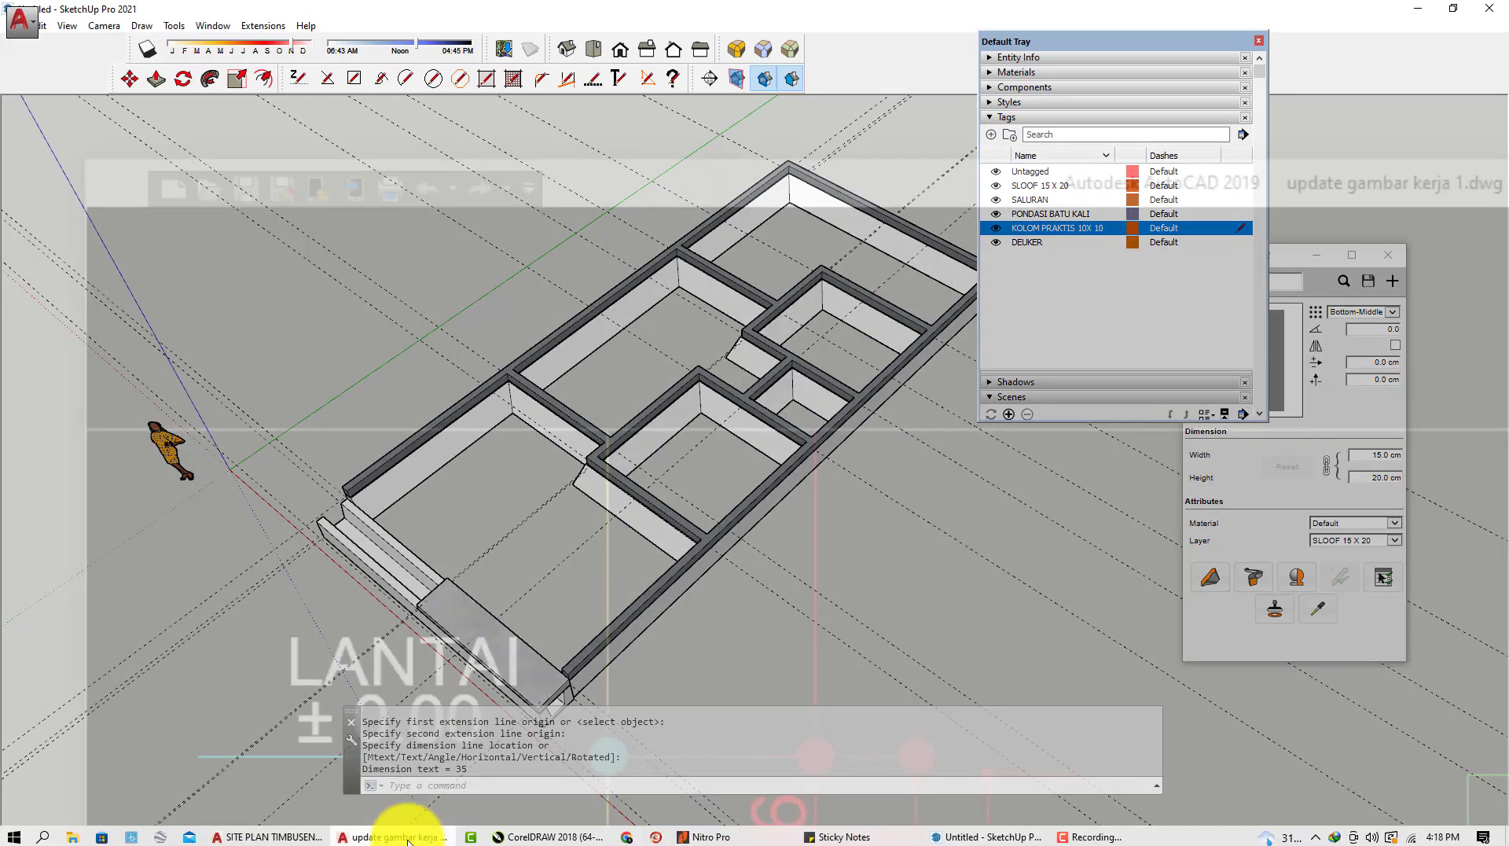
scroll(455, 735, "down", 3)
scroll(579, 667, "down", 2)
scroll(863, 501, "up", 2)
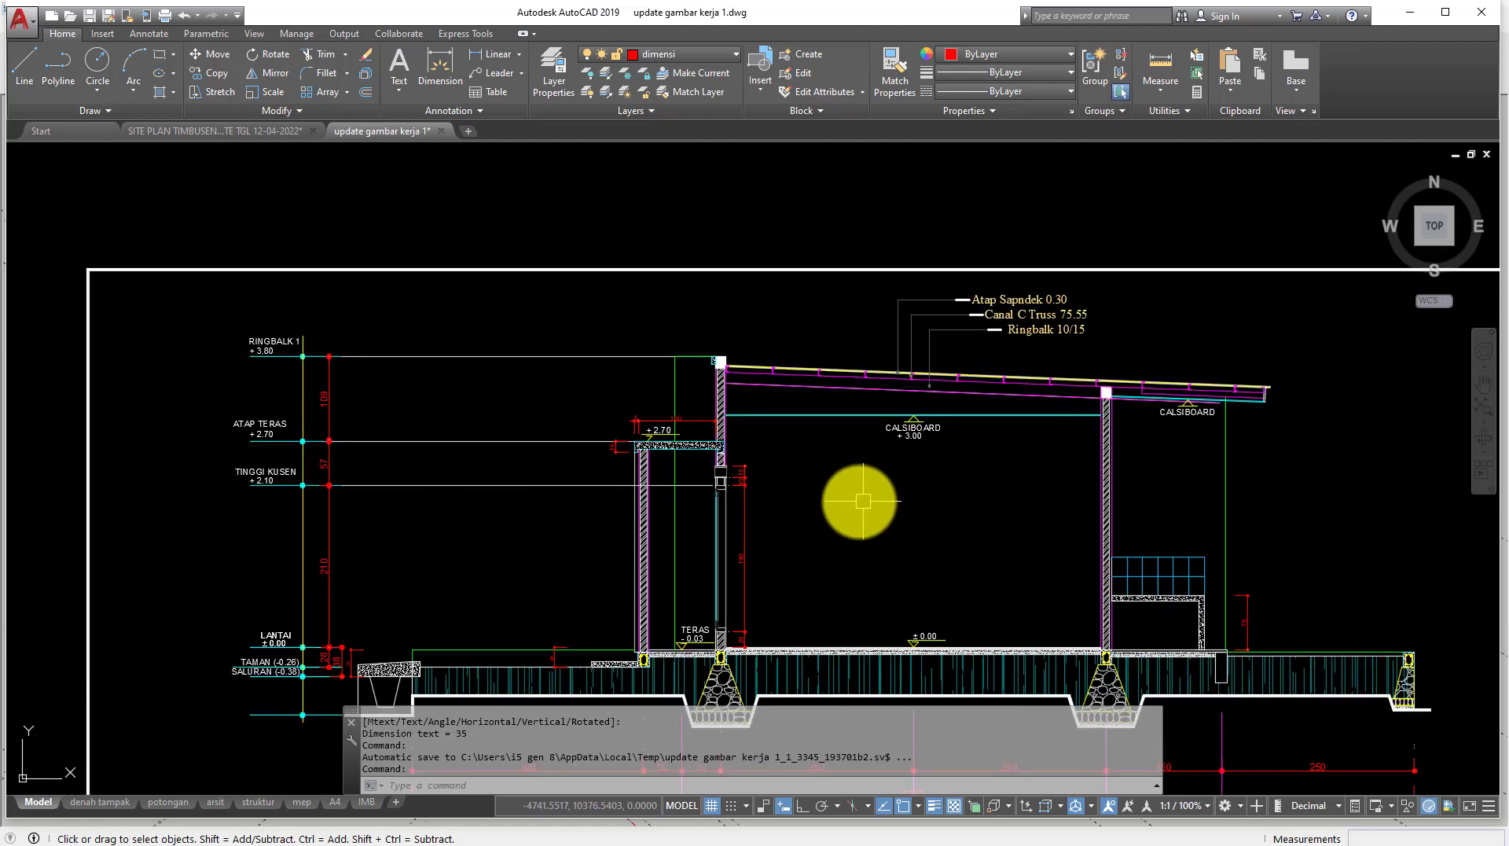
middle_click_drag(863, 500, 770, 436)
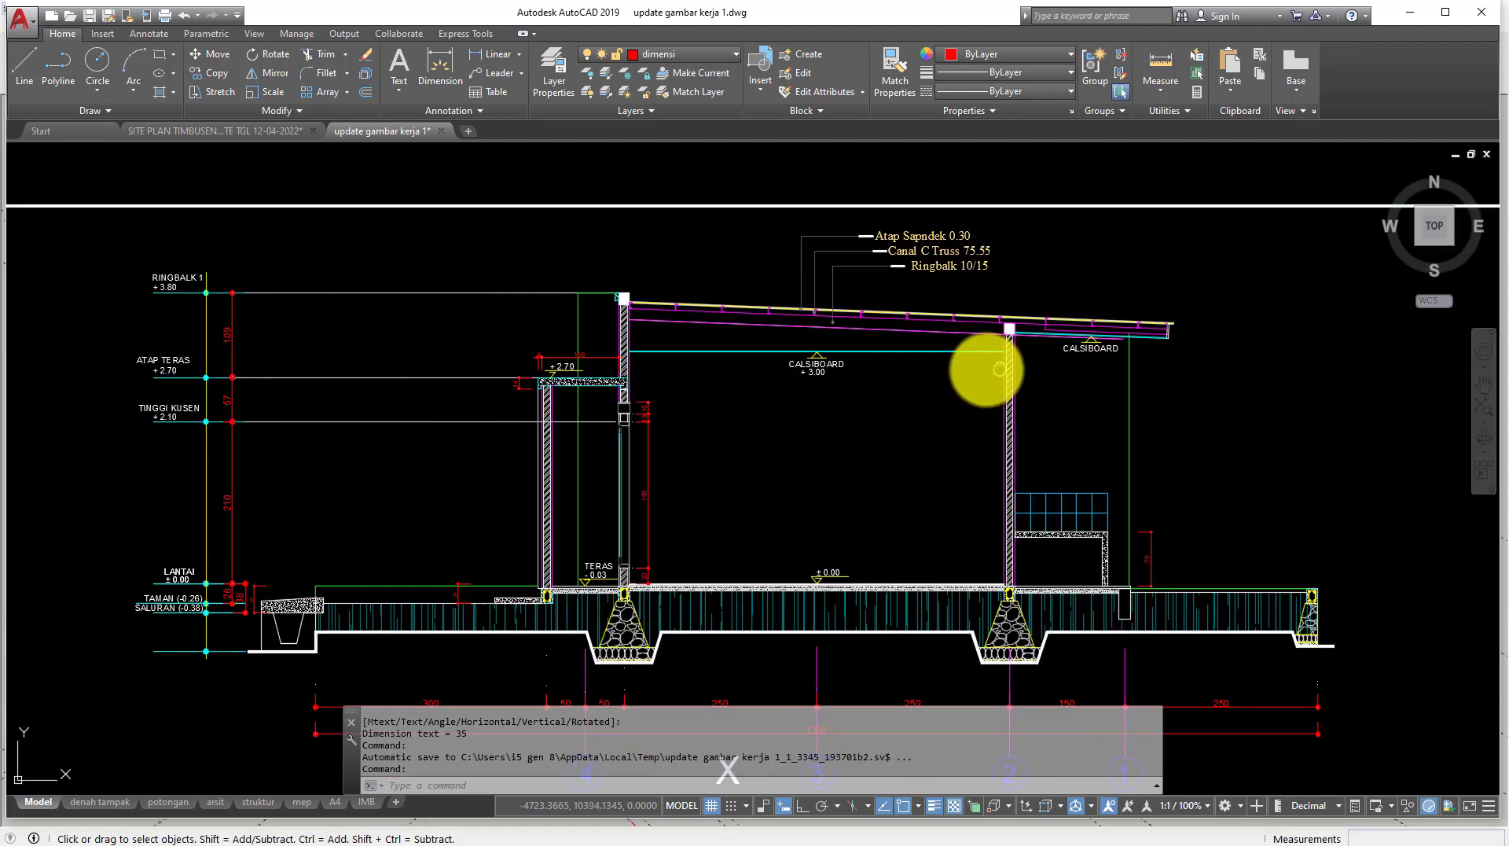
scroll(947, 366, "up", 2)
scroll(1014, 370, "up", 3)
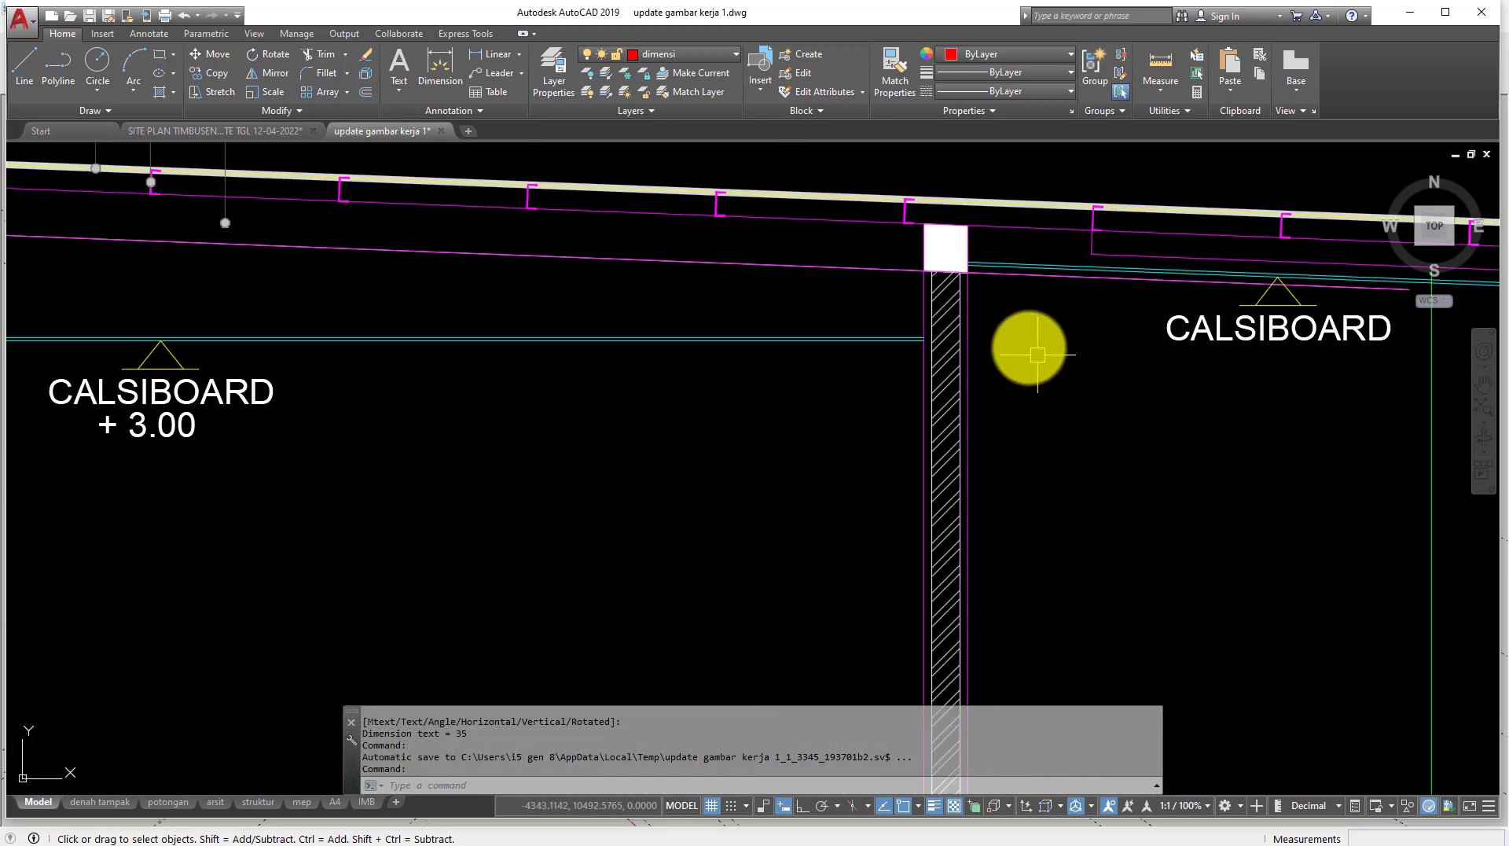
scroll(966, 337, "down", 4)
scroll(966, 358, "down", 3)
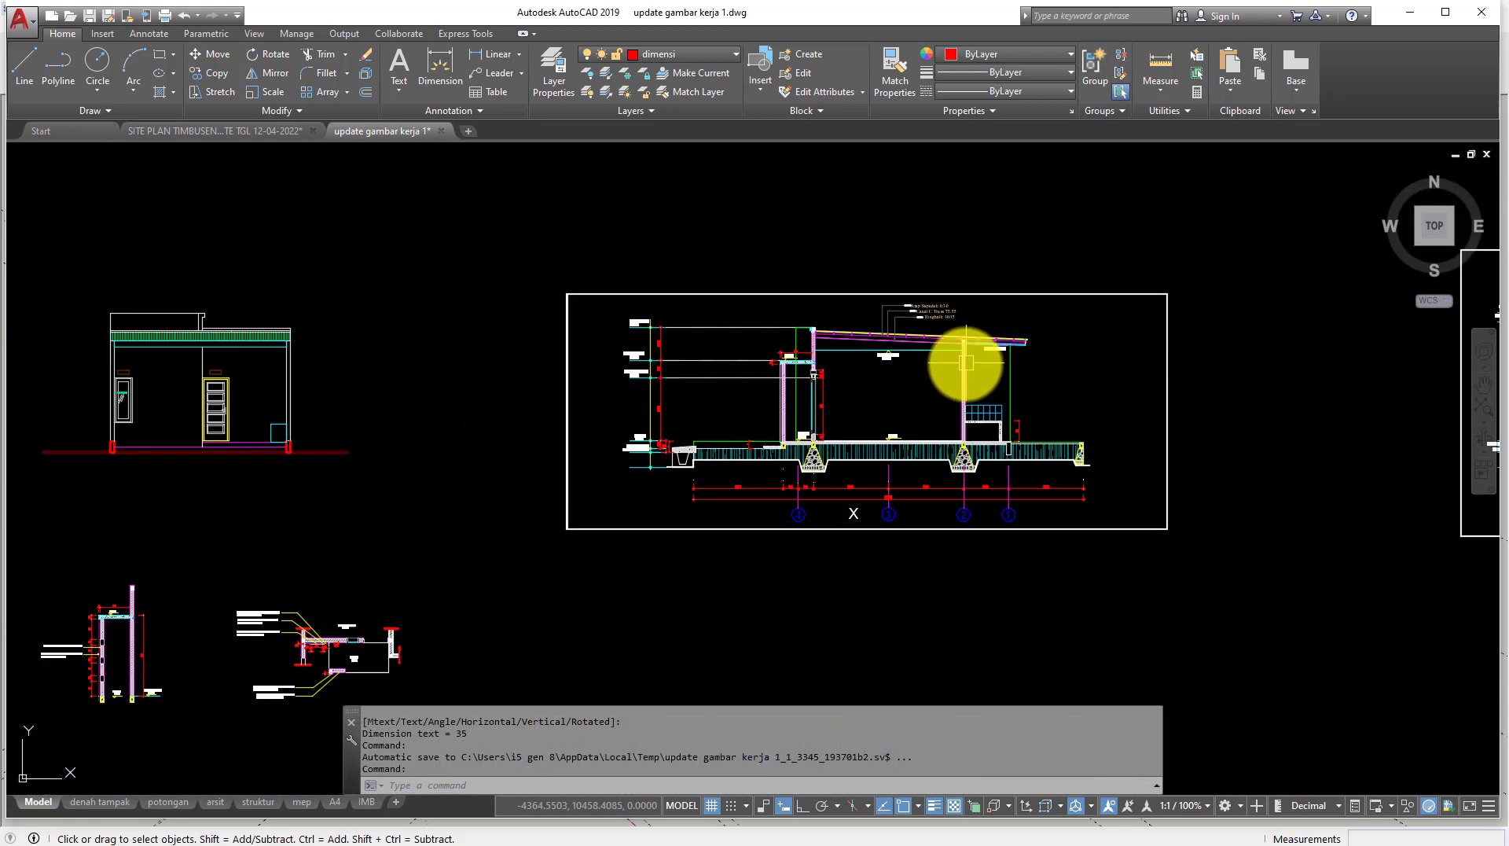
scroll(944, 358, "down", 2)
scroll(1034, 327, "up", 4)
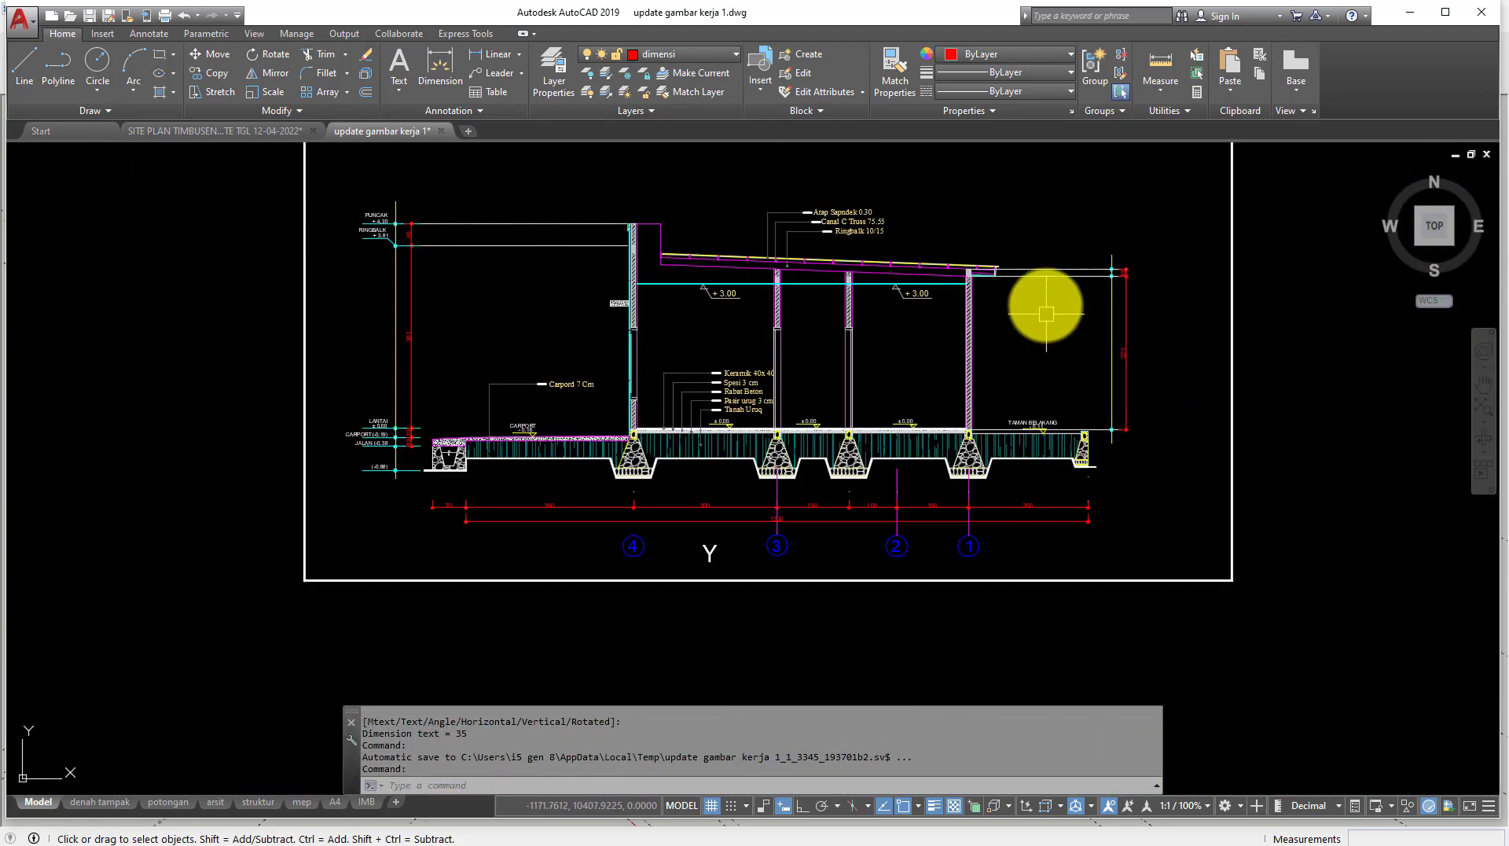
scroll(1037, 297, "up", 2)
scroll(1001, 277, "up", 1)
scroll(951, 308, "up", 2)
Step: Pan across the section to inspect the right-hand roof end and the column tops
middle_click_drag(951, 308, 1101, 391)
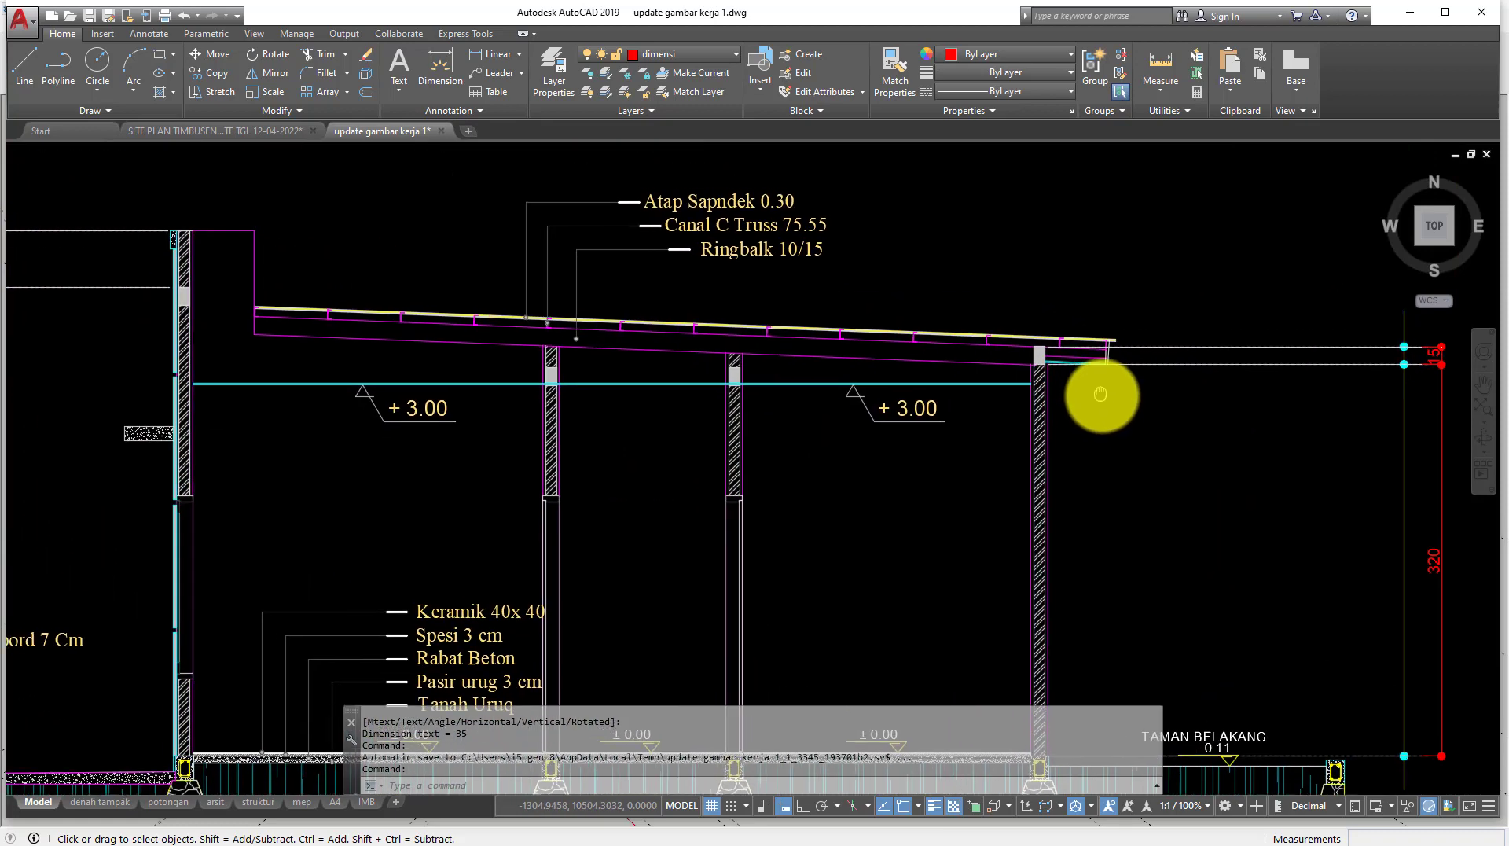
scroll(1089, 395, "down", 2)
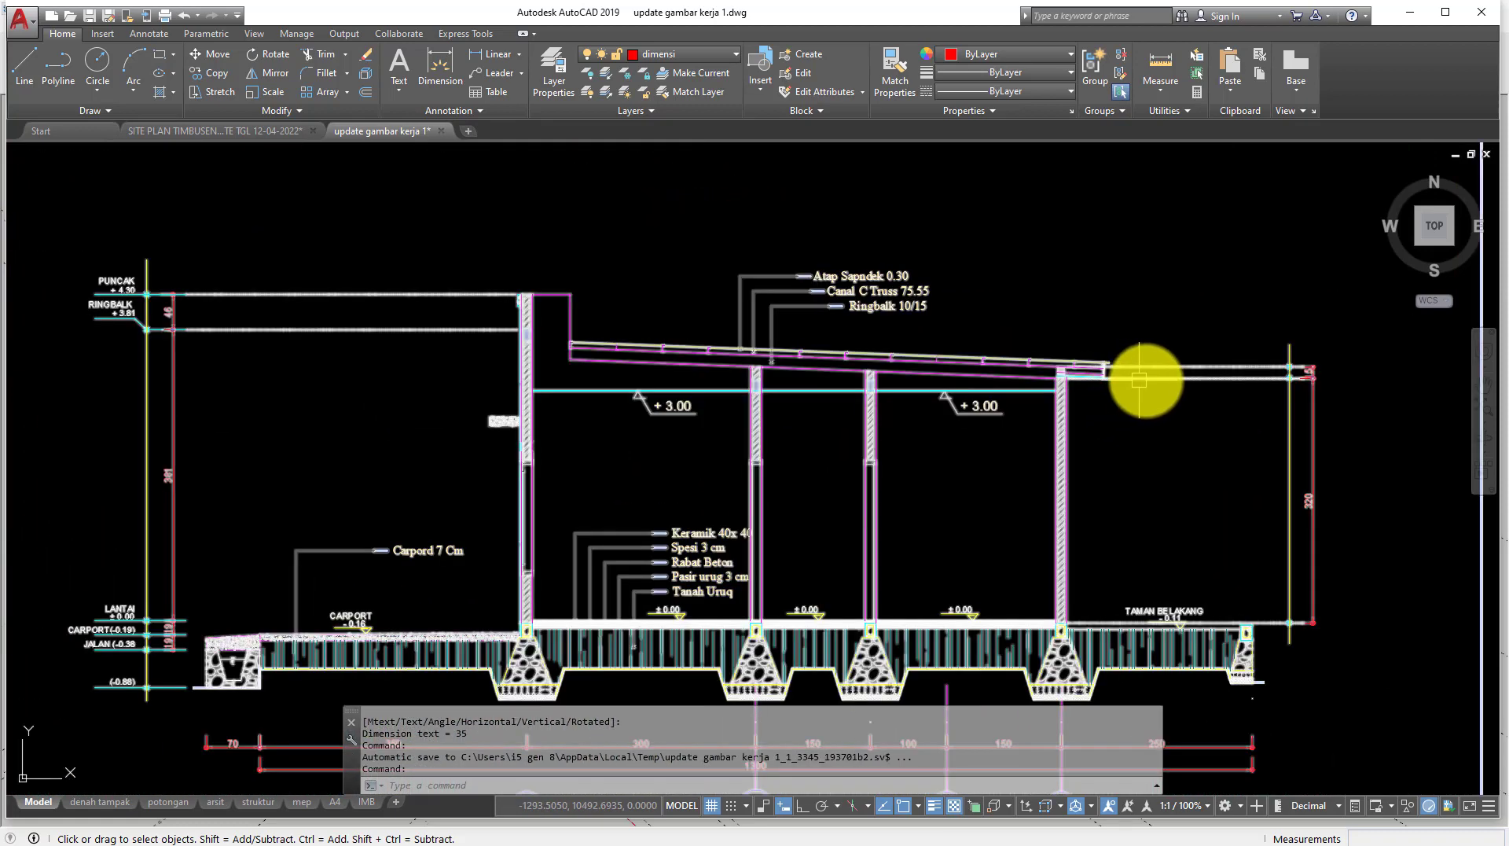
scroll(855, 409, "up", 2)
scroll(862, 404, "up", 2)
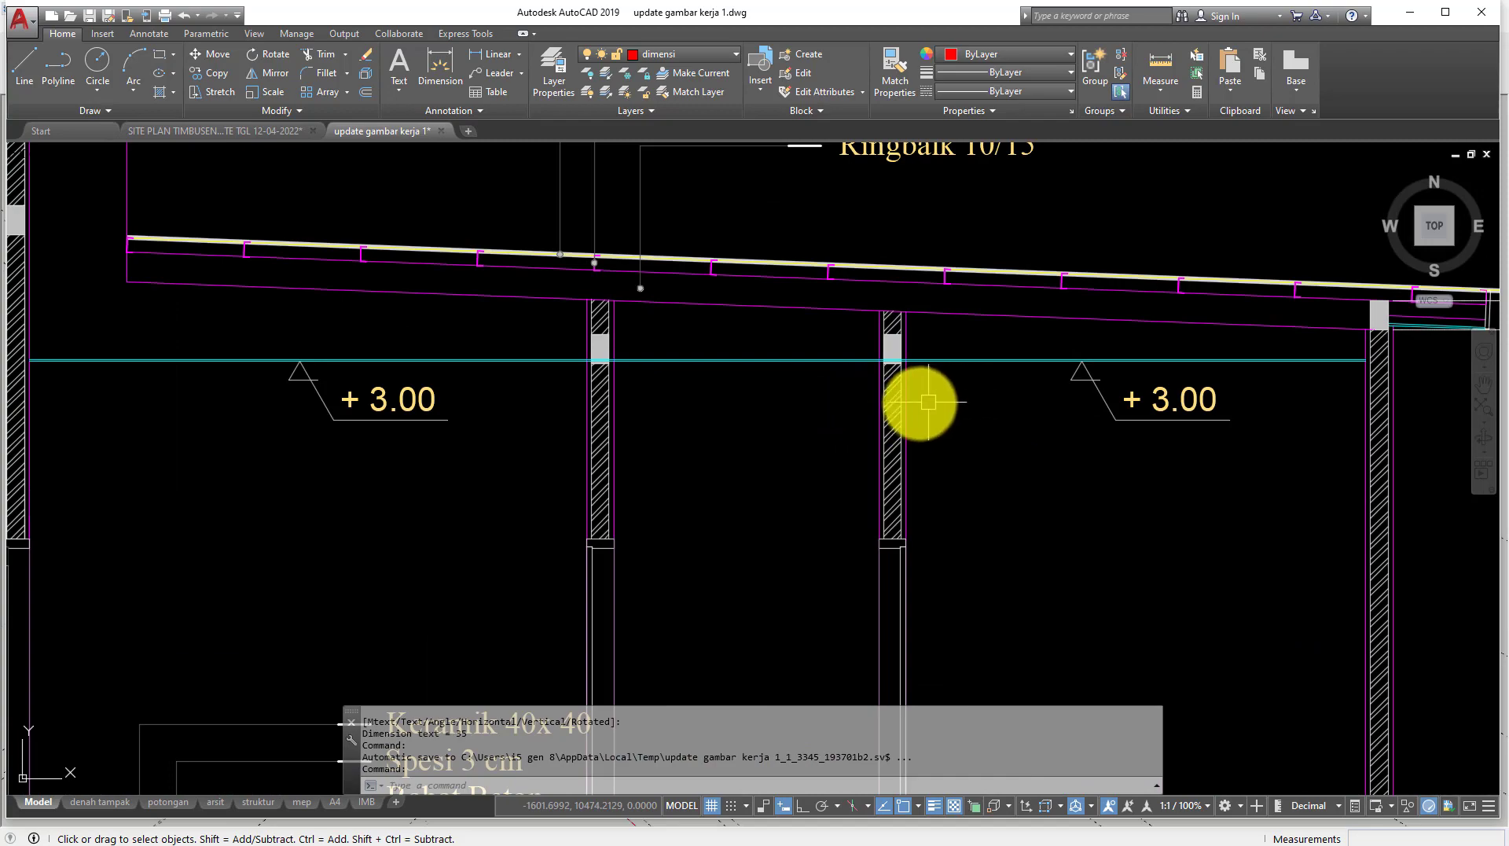
scroll(917, 404, "down", 2)
mouse_move(903, 387)
middle_mouse_down()
mouse_move(856, 294)
mouse_move(633, 340)
middle_mouse_up()
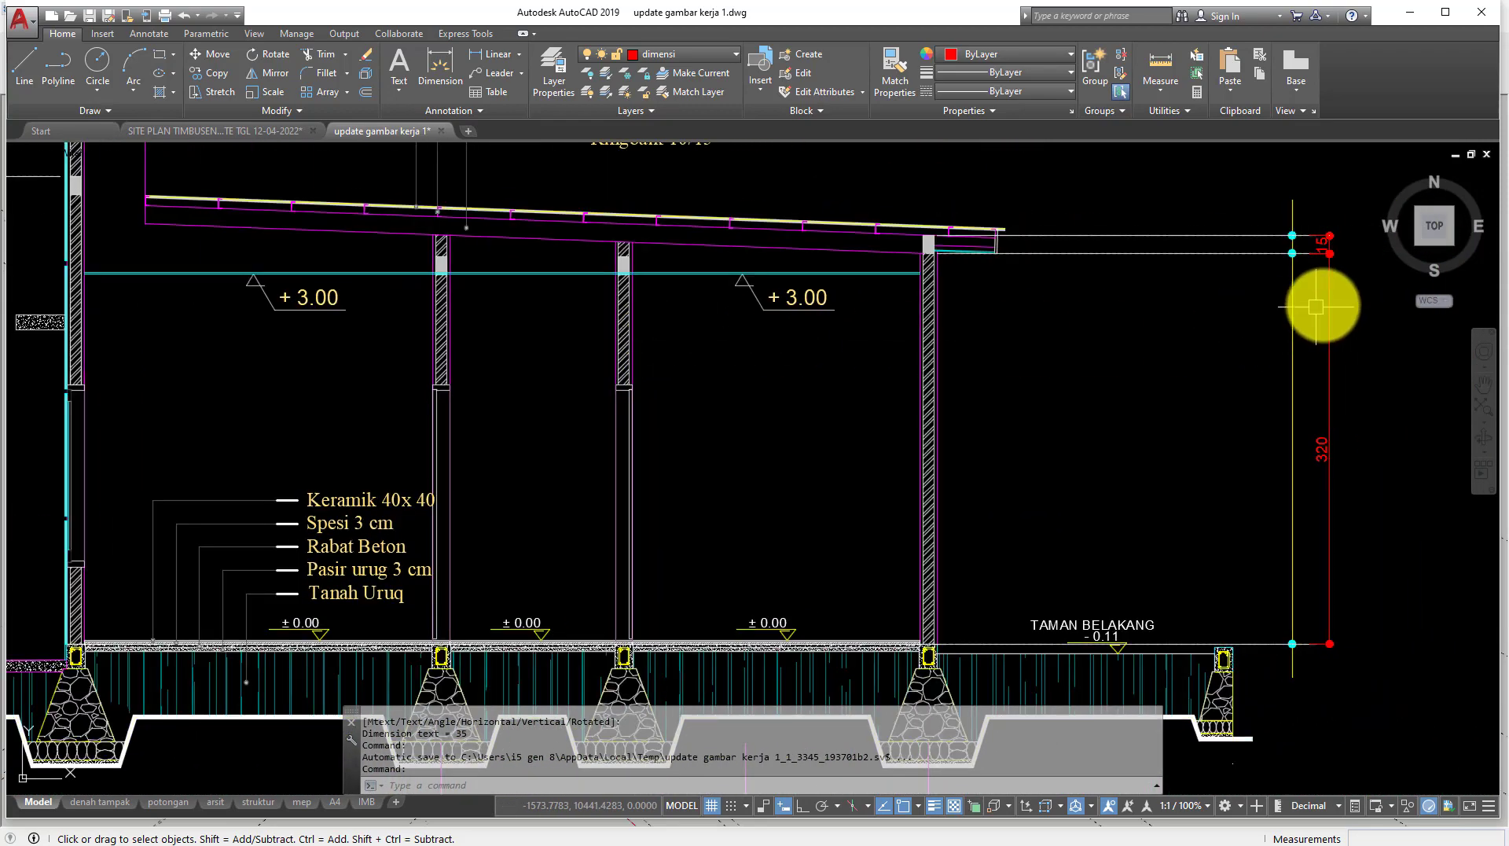
scroll(1179, 581, "up", 2)
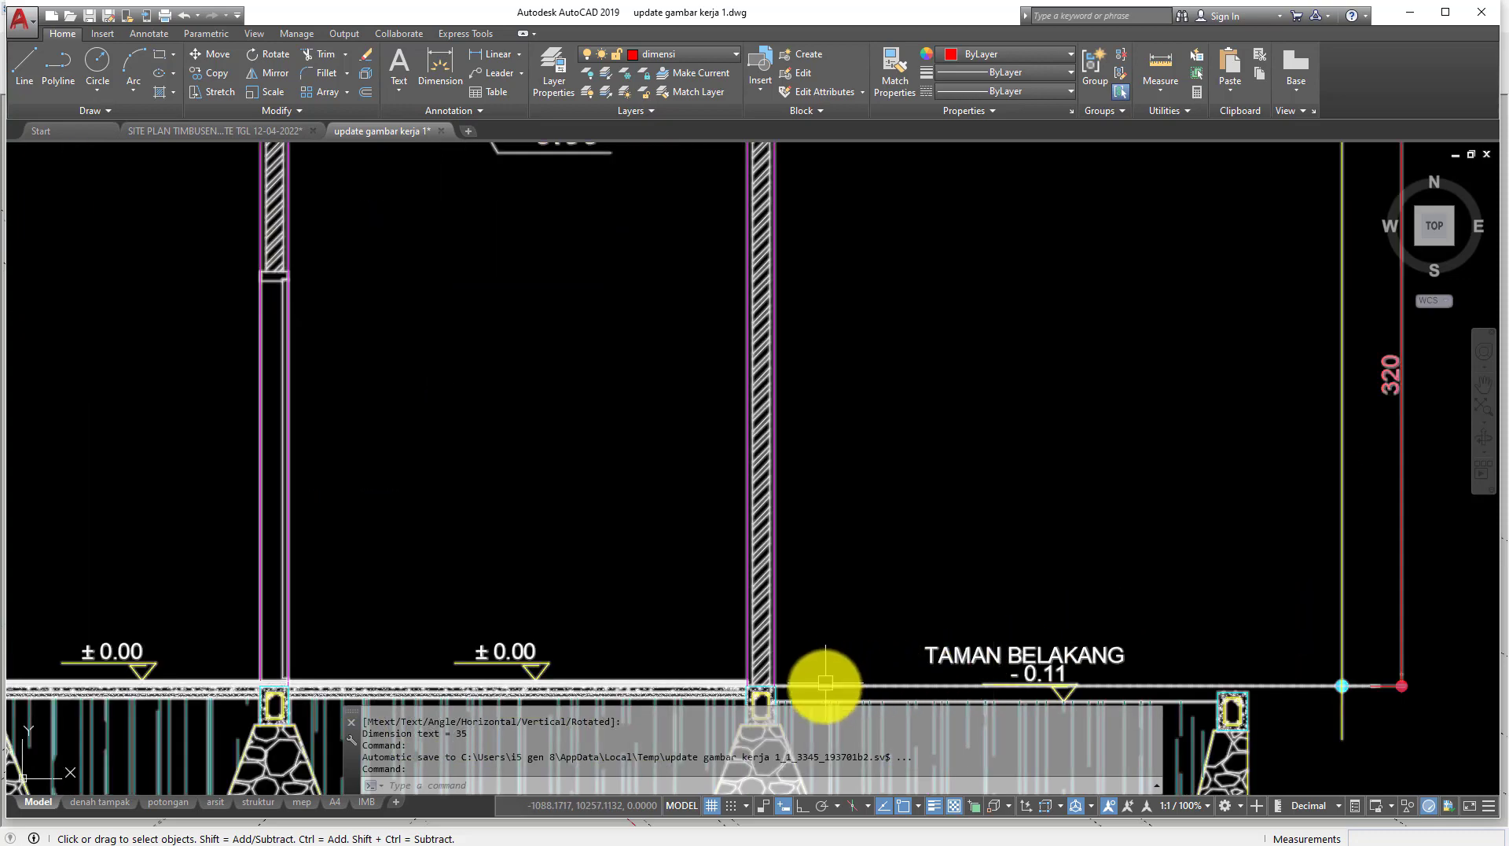
scroll(824, 689, "up", 4)
scroll(824, 689, "down", 5)
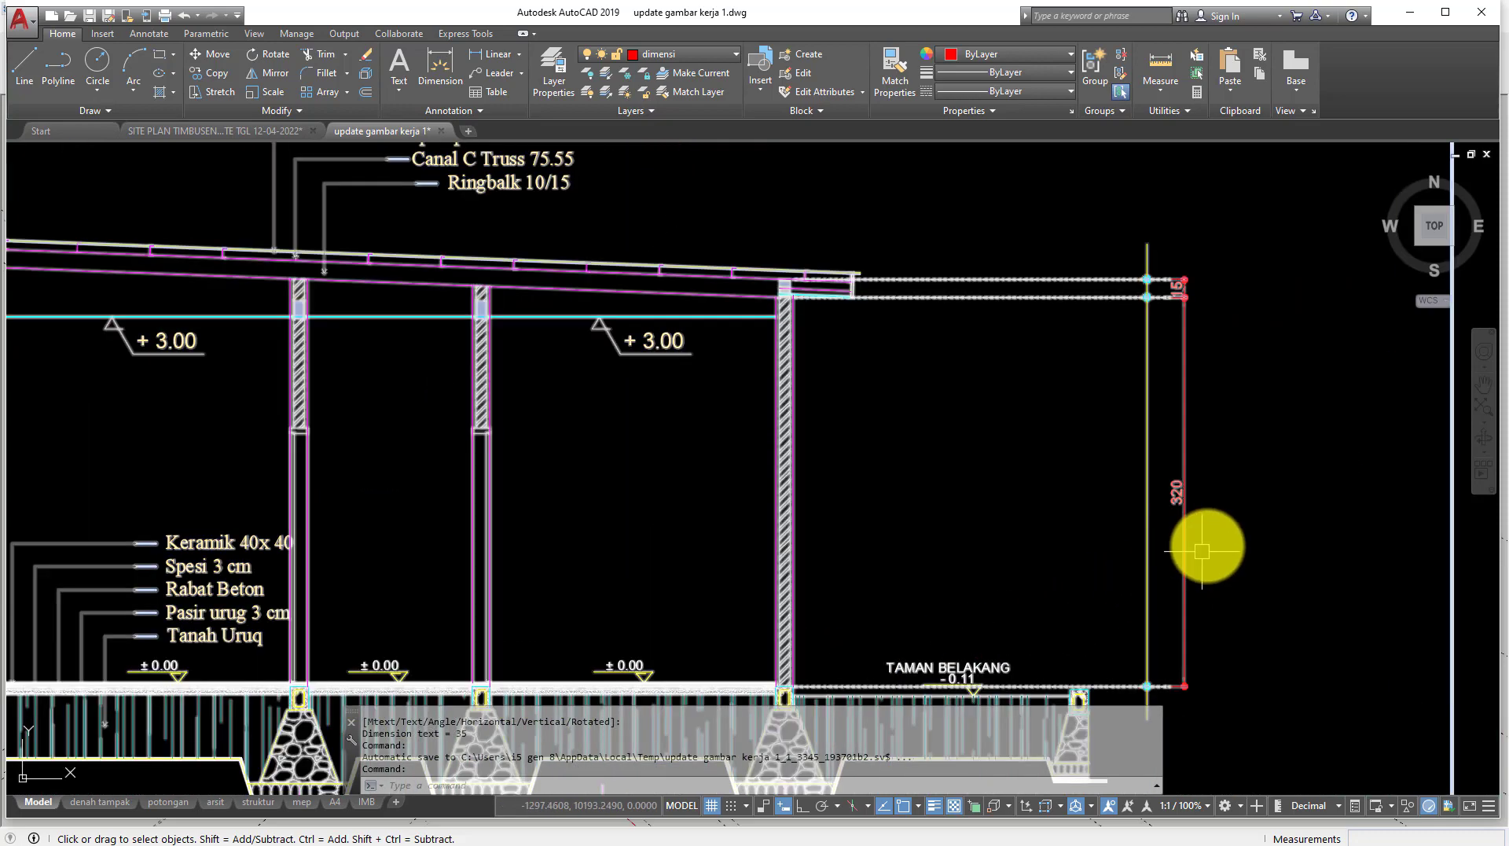
Step: Select everything, cancel the selection, check the 320 height dimension, and minimize AutoCAD
key("ctrl+a")
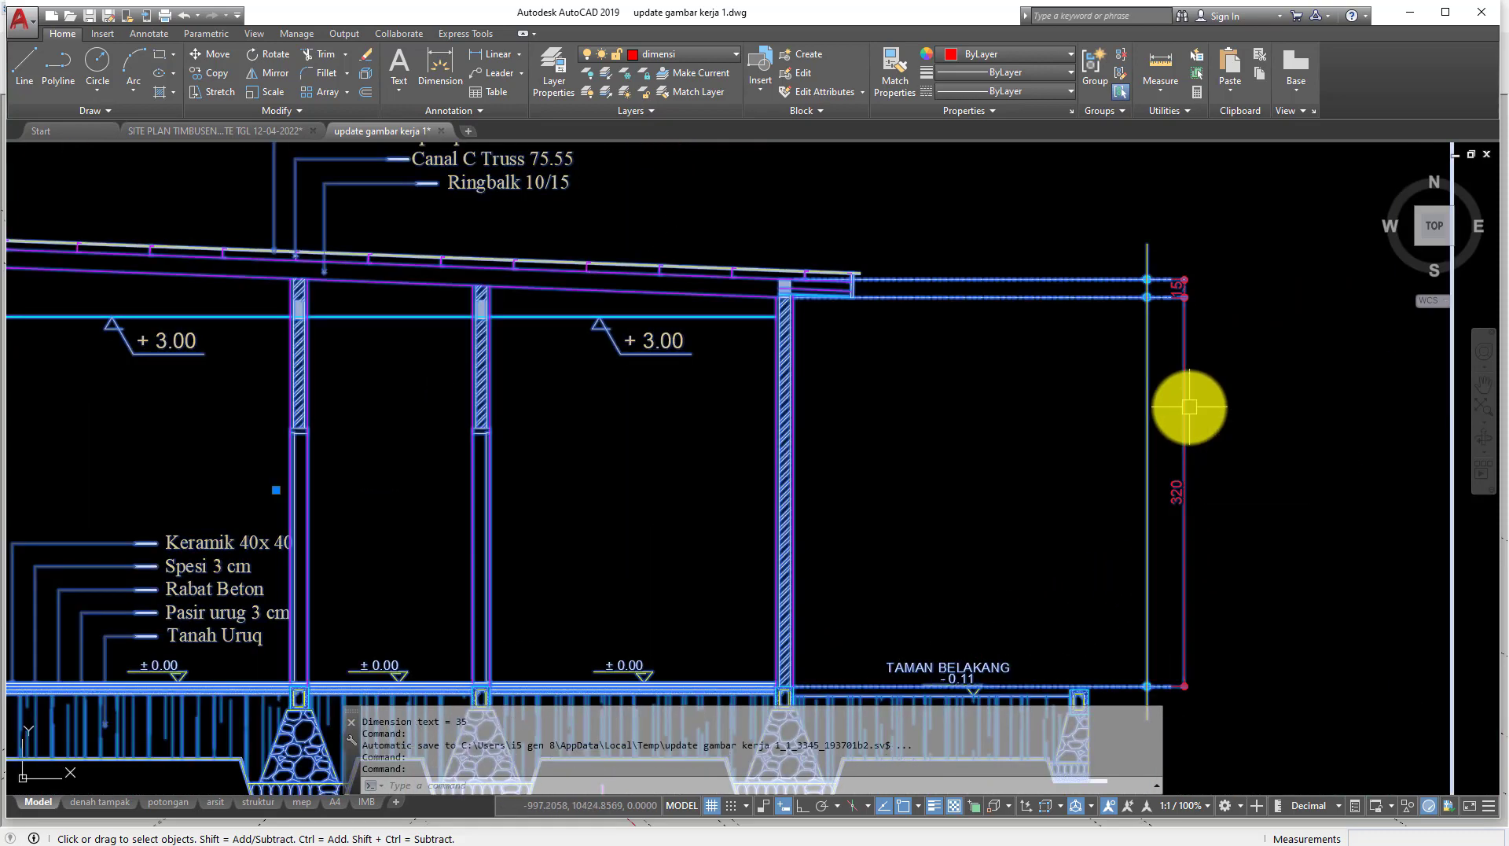
middle_click_drag(1191, 408, 1419, 415)
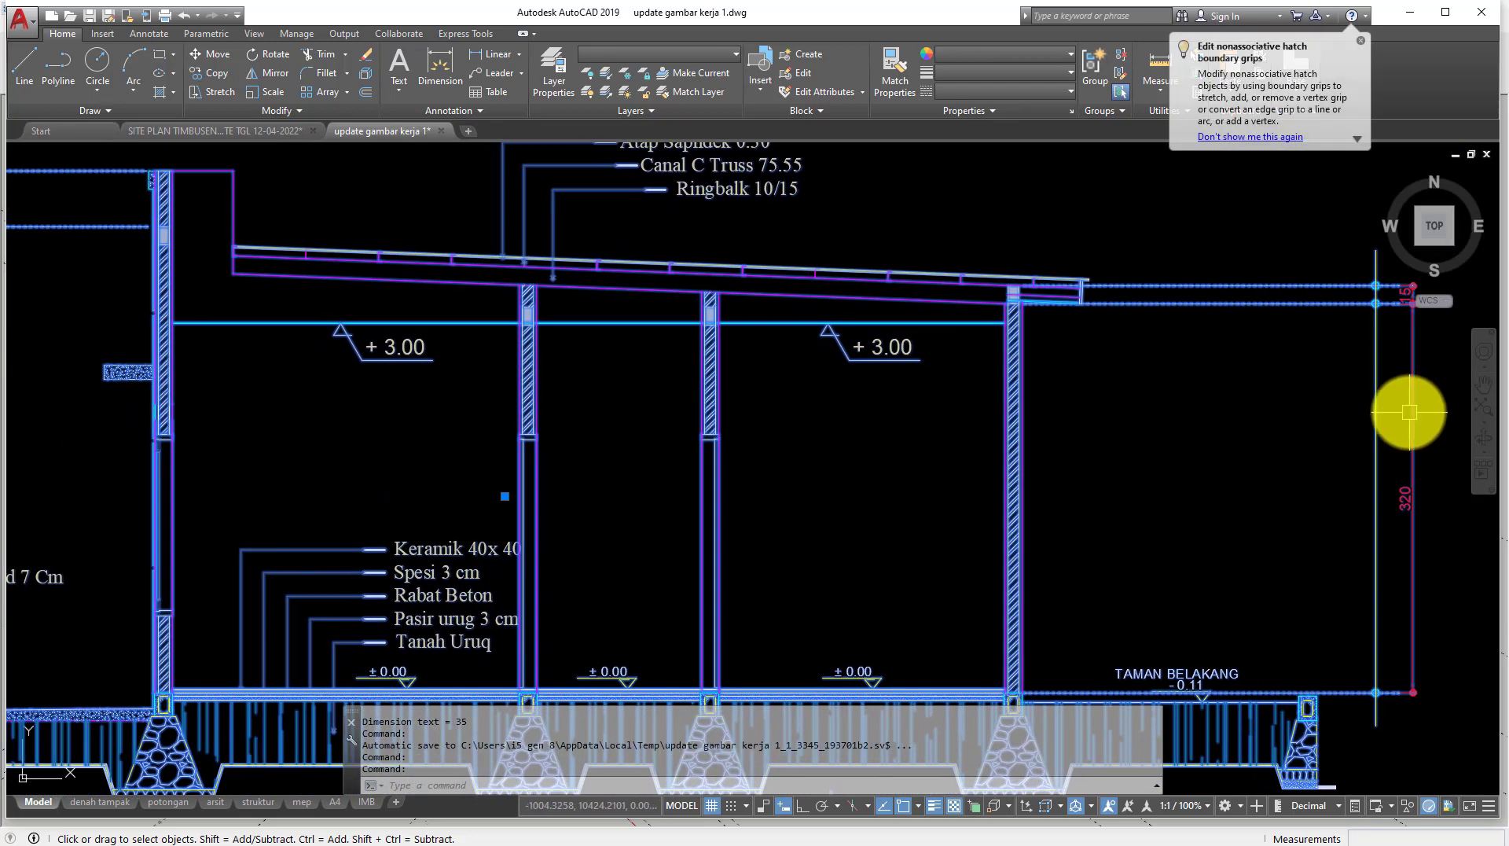
key("Escape")
middle_click_drag(1266, 411, 1137, 378)
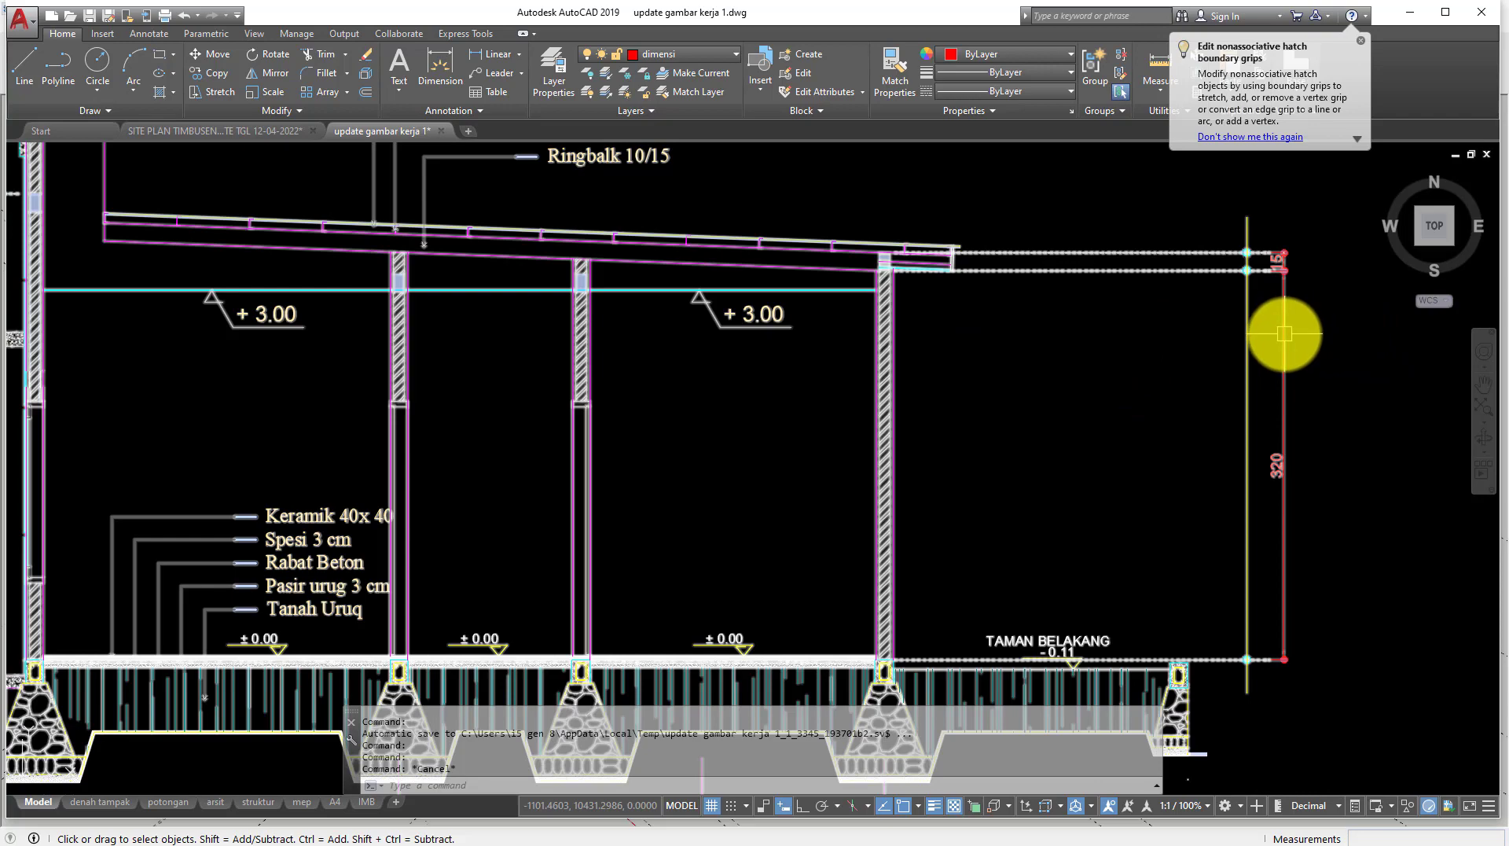
scroll(946, 270, "up", 2)
scroll(978, 268, "up", 3)
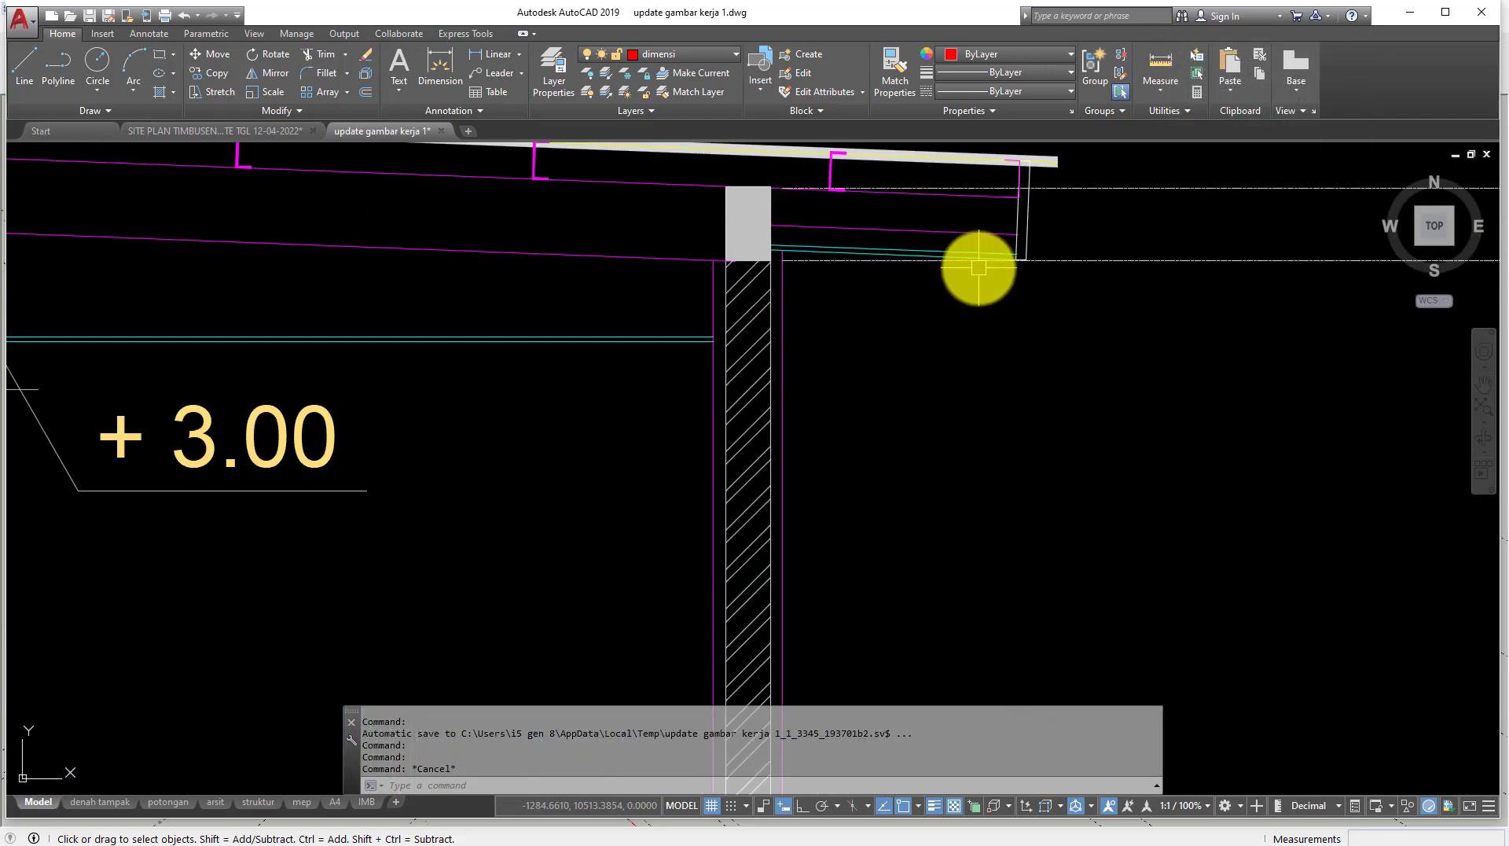
scroll(784, 271, "down", 5)
scroll(797, 291, "down", 5)
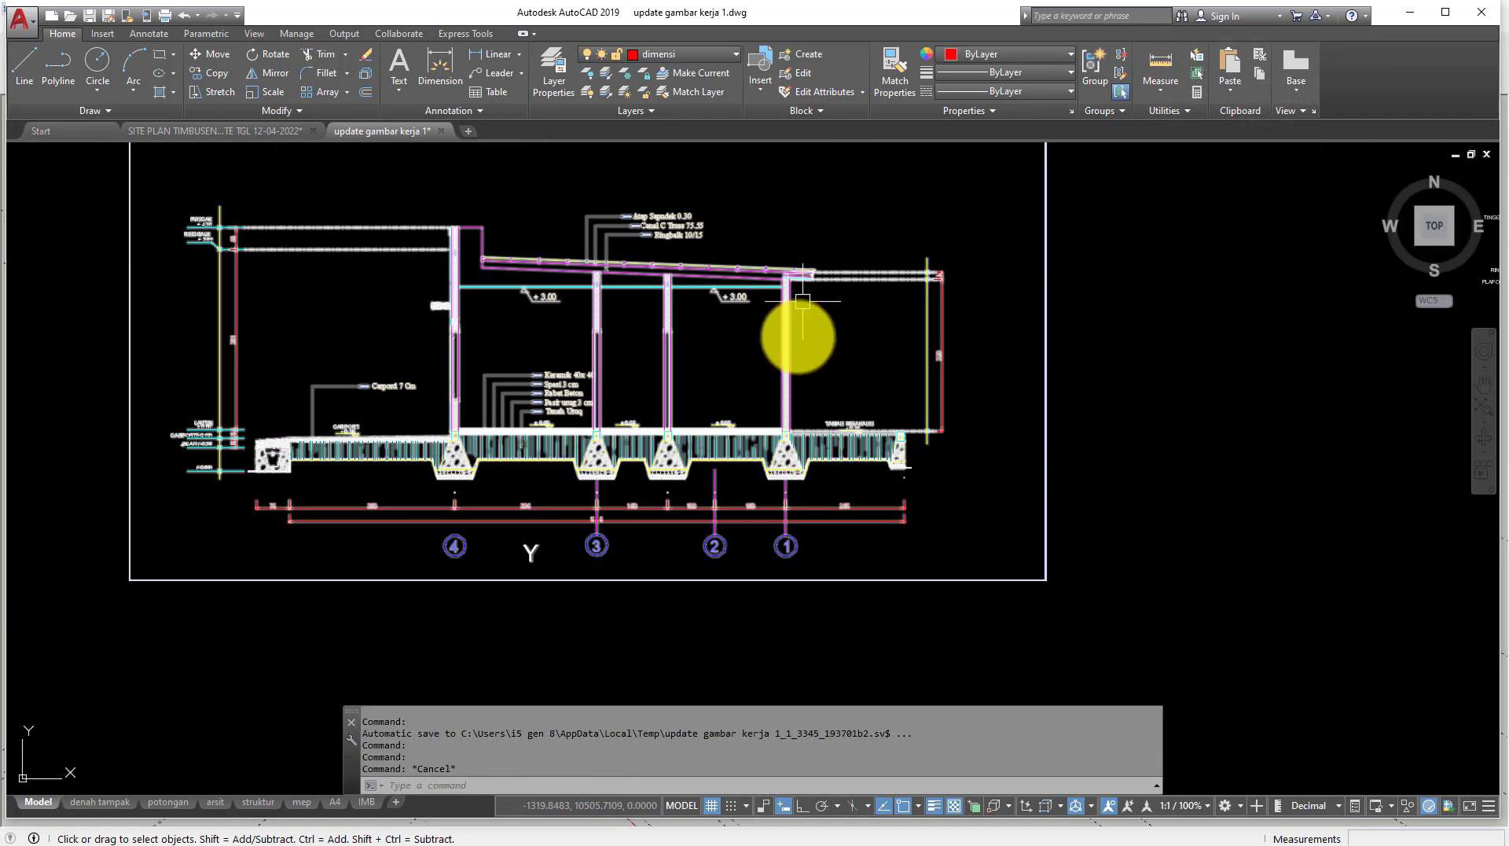
left_click(1409, 12)
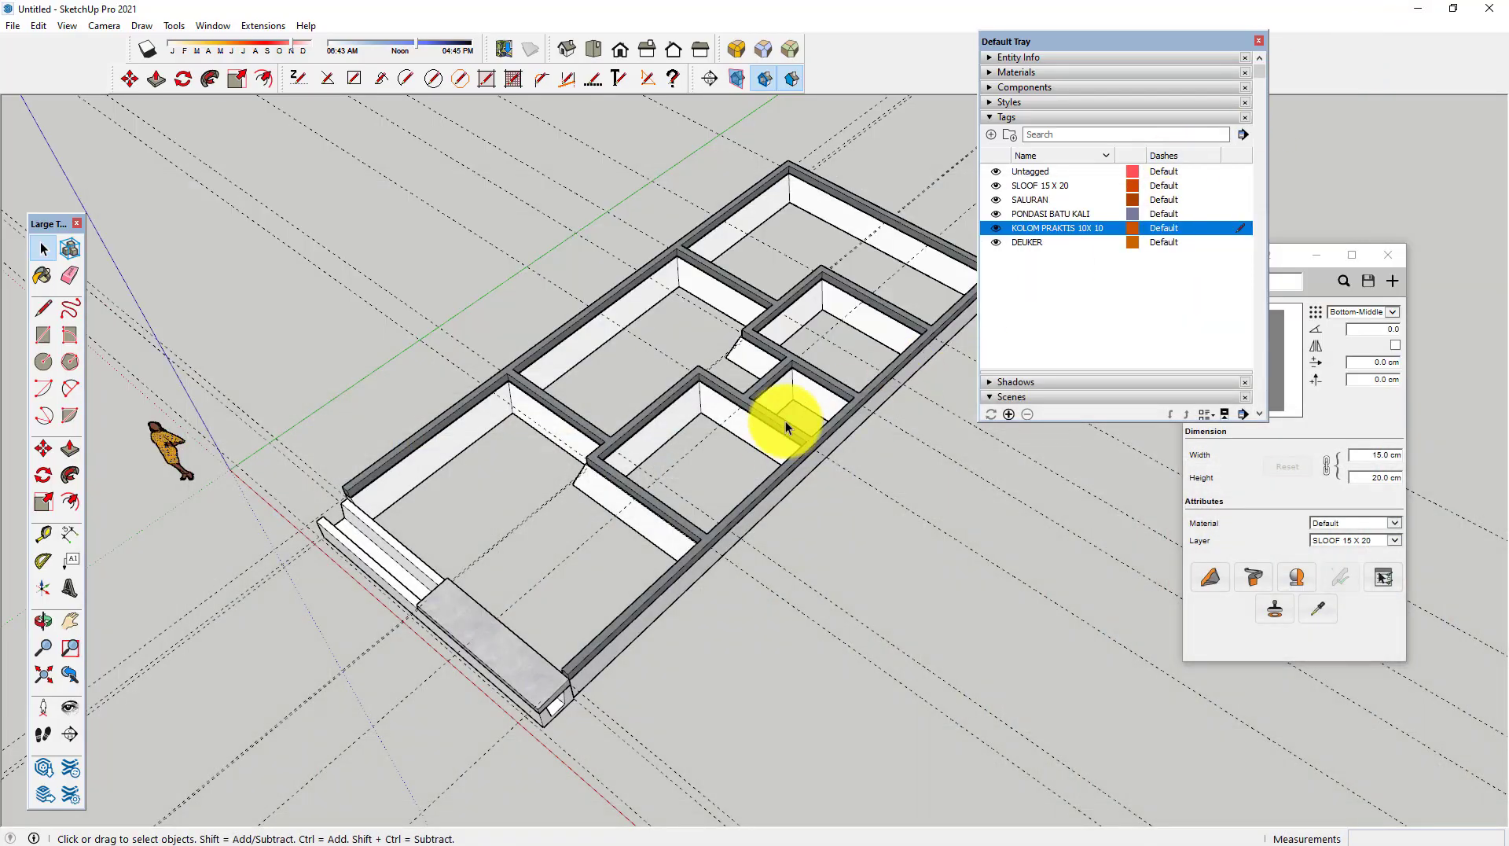
Step: Restore the last hidden door arcs and gridlines with Edit > Unhide > Last
middle_click_drag(758, 404, 712, 355)
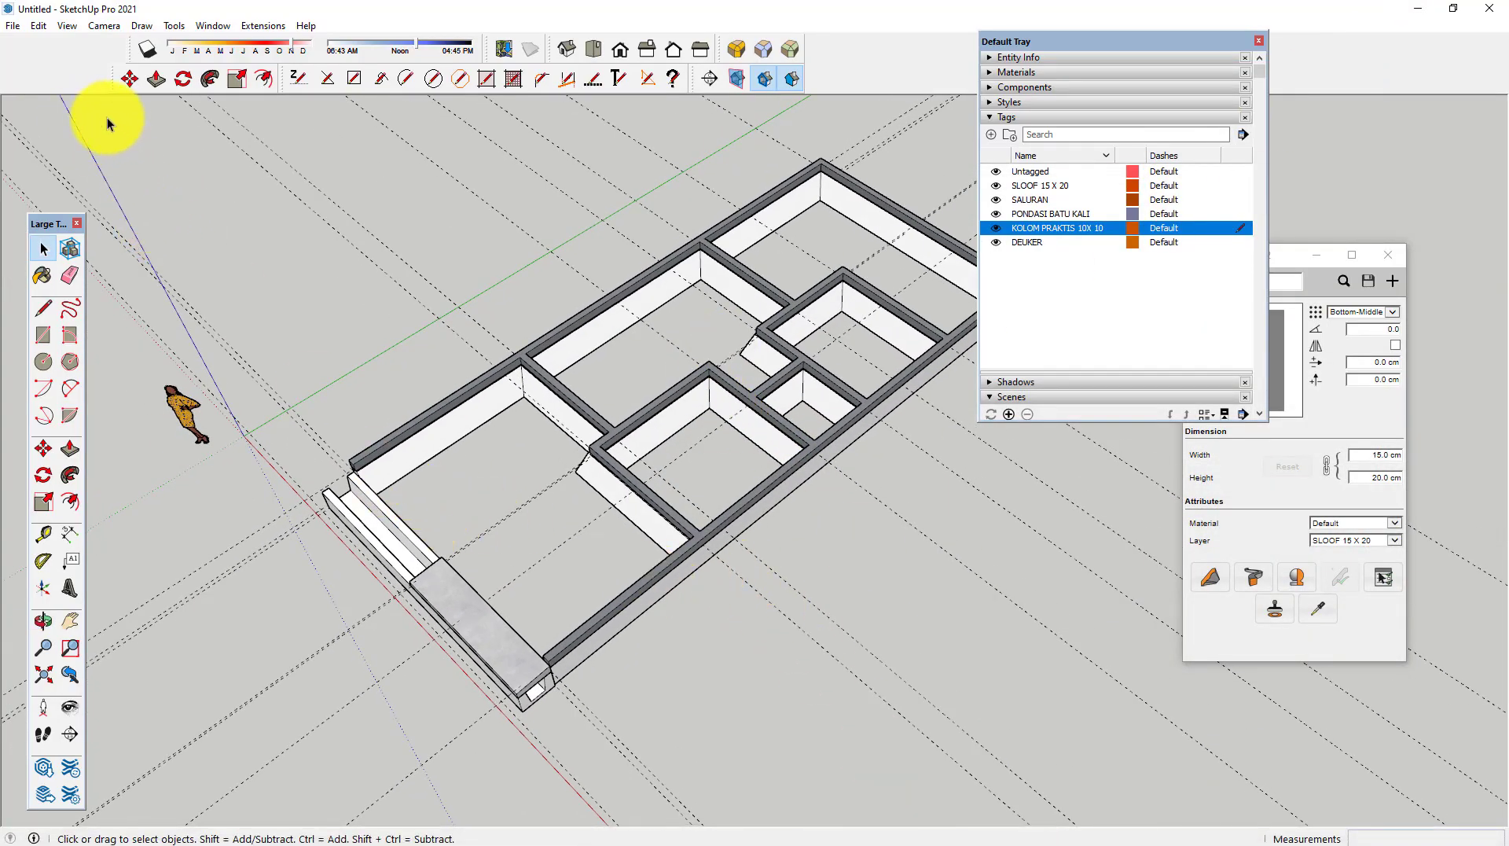
left_click(93, 27)
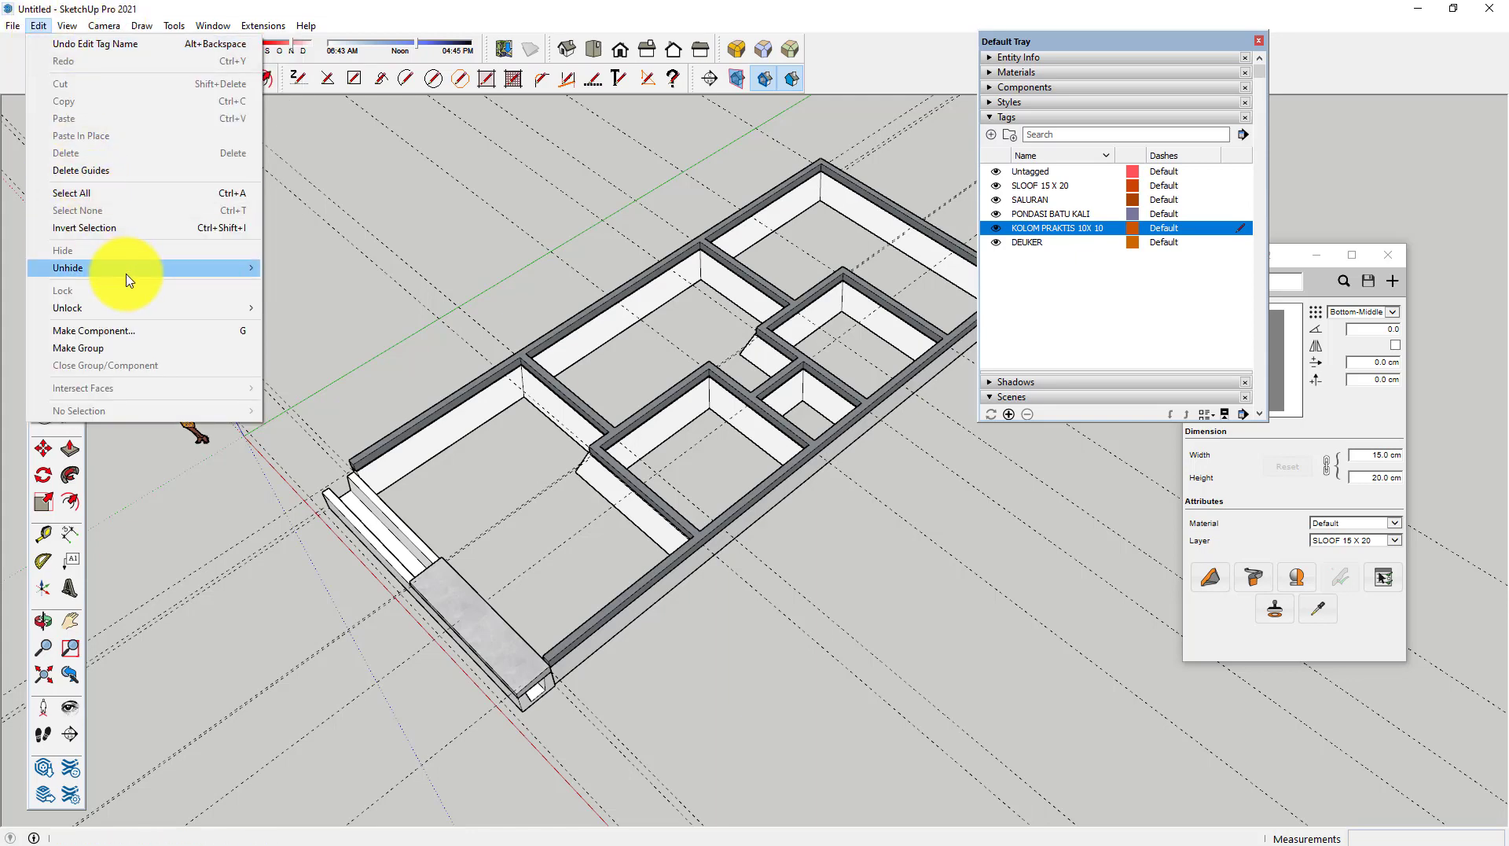
mouse_move(67, 267)
left_click(330, 293)
Step: Orbit and zoom out to see the whole foundation, back in the Select tool
mouse_move(225, 309)
middle_mouse_down()
mouse_move(640, 262)
mouse_move(354, 364)
mouse_move(544, 585)
mouse_move(354, 640)
mouse_move(448, 507)
middle_mouse_up()
left_click_drag(448, 507, 590, 478)
scroll(529, 431, "down", 3)
key("space")
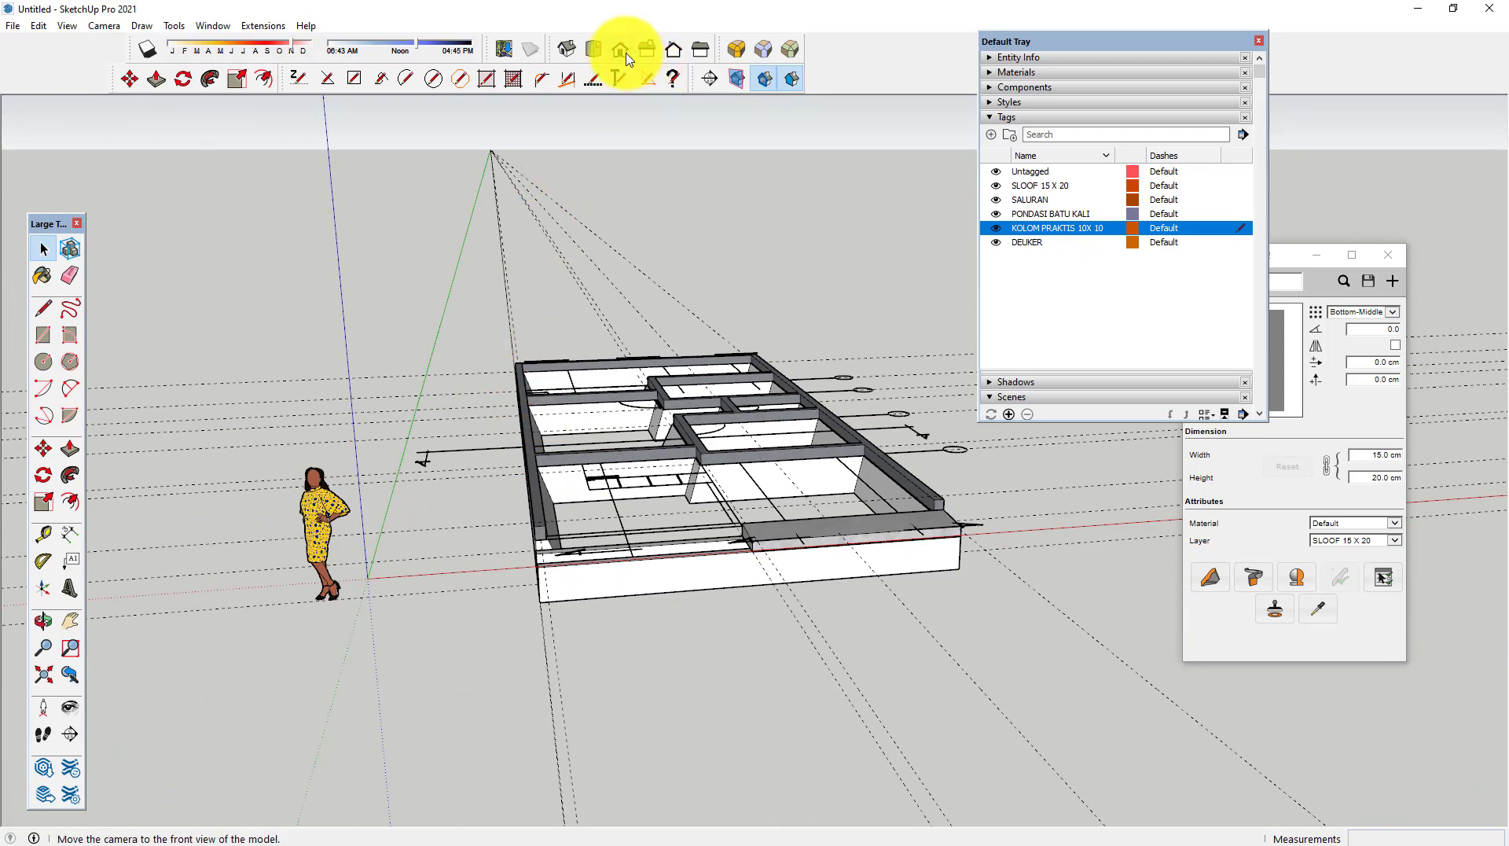
Step: Set the camera to Front view with Parallel Projection
left_click(621, 52)
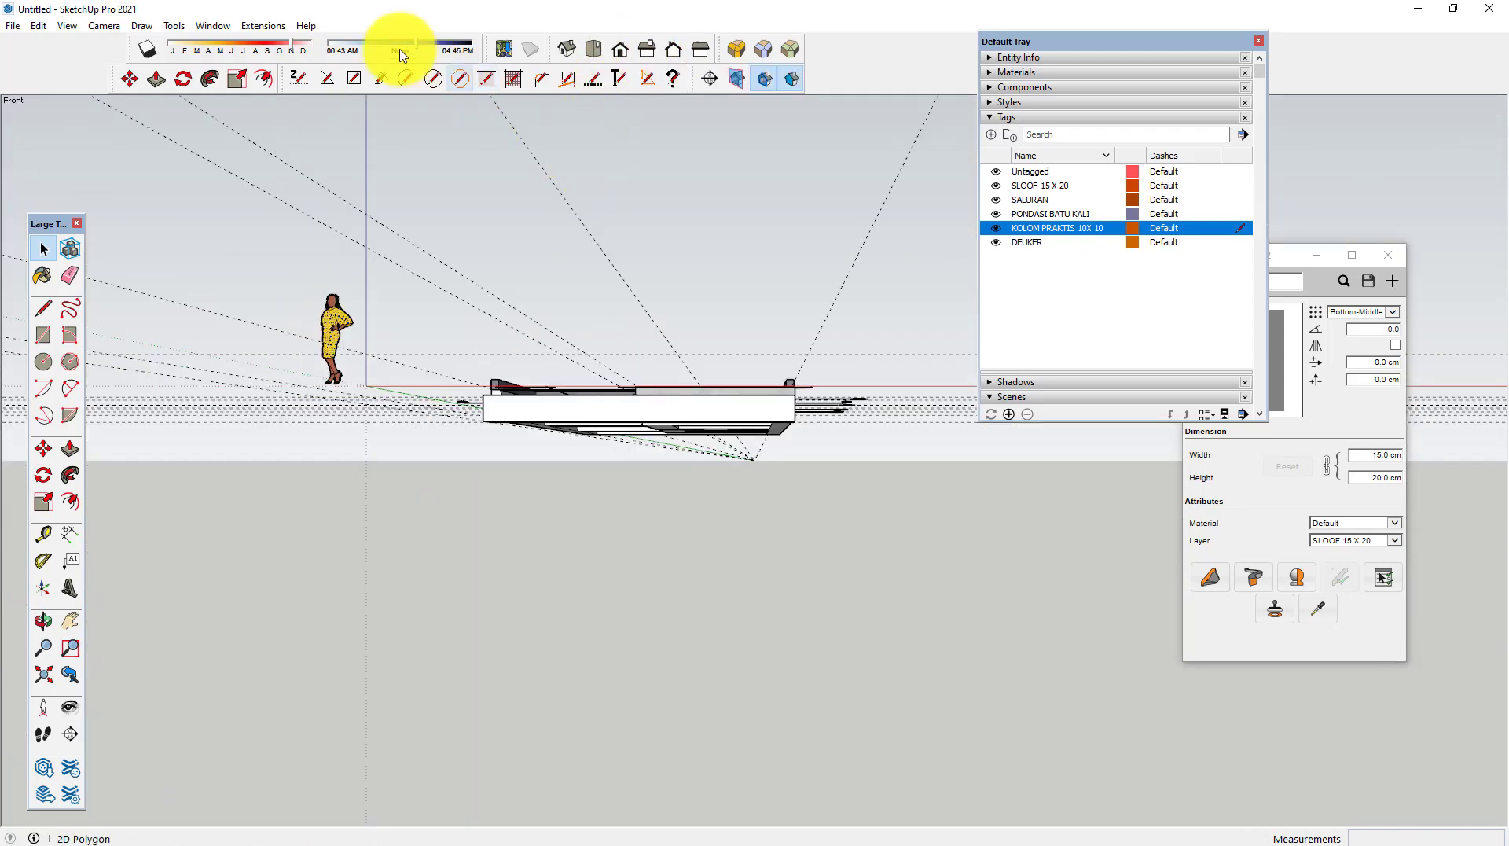
left_click(104, 25)
left_click(126, 116)
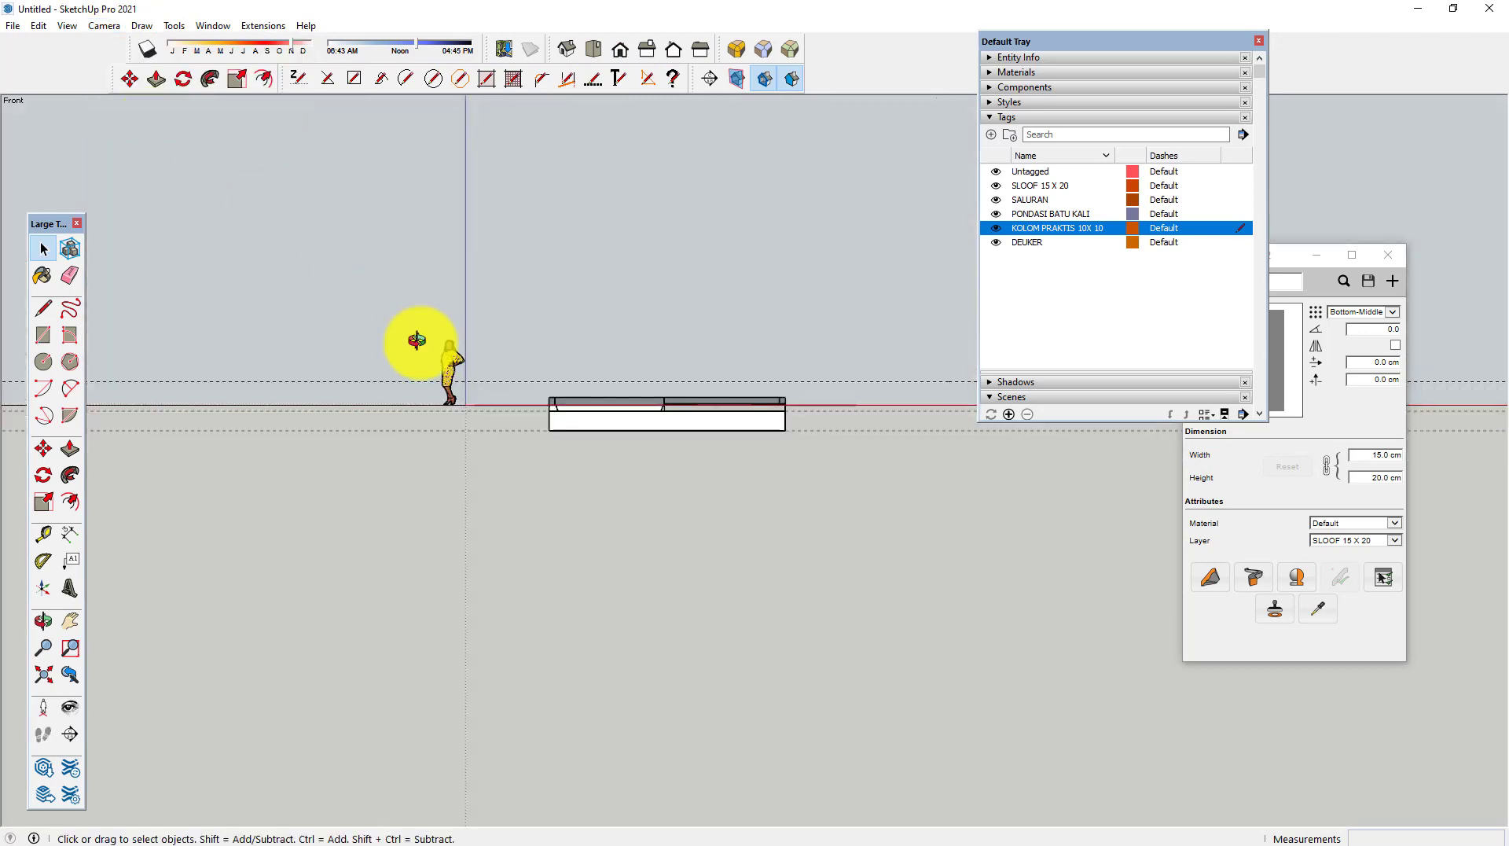
middle_click_drag(416, 340, 404, 280)
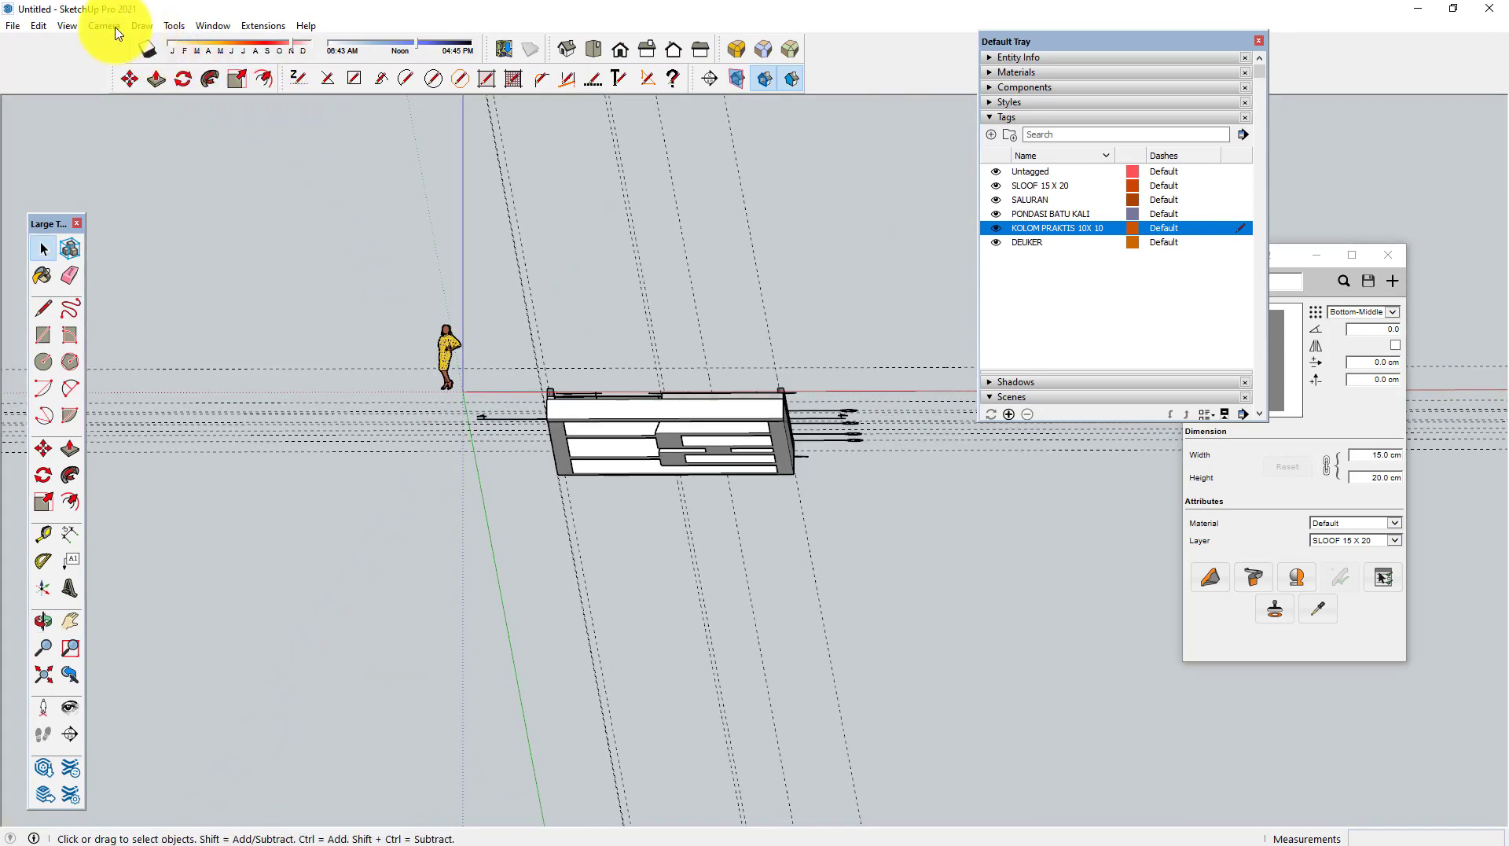
left_click(621, 52)
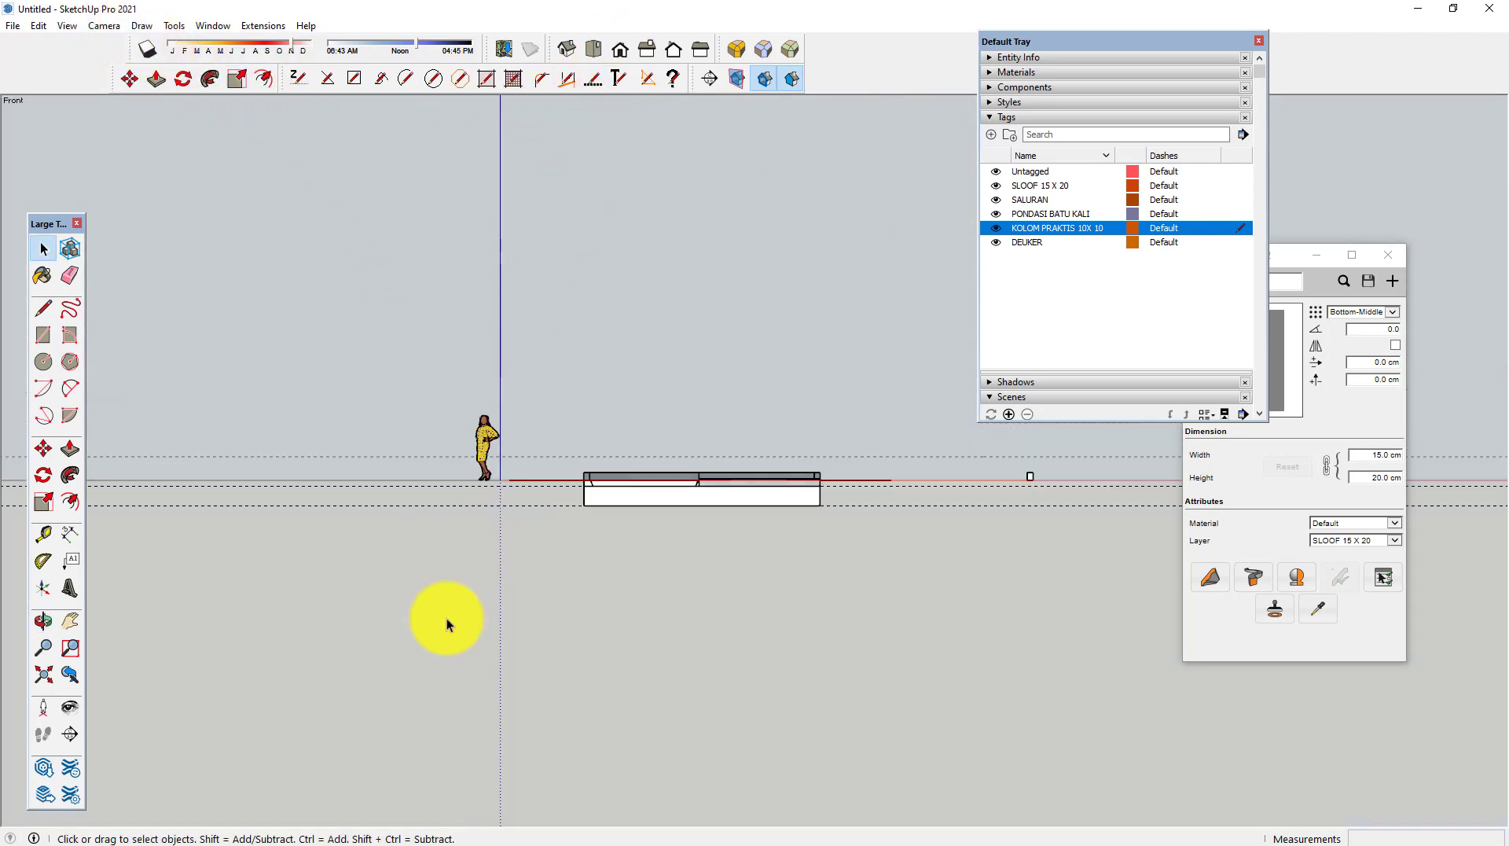
left_click_drag(381, 593, 229, 296)
mouse_move(559, 553)
middle_mouse_down()
mouse_move(544, 602)
mouse_move(348, 660)
middle_mouse_up()
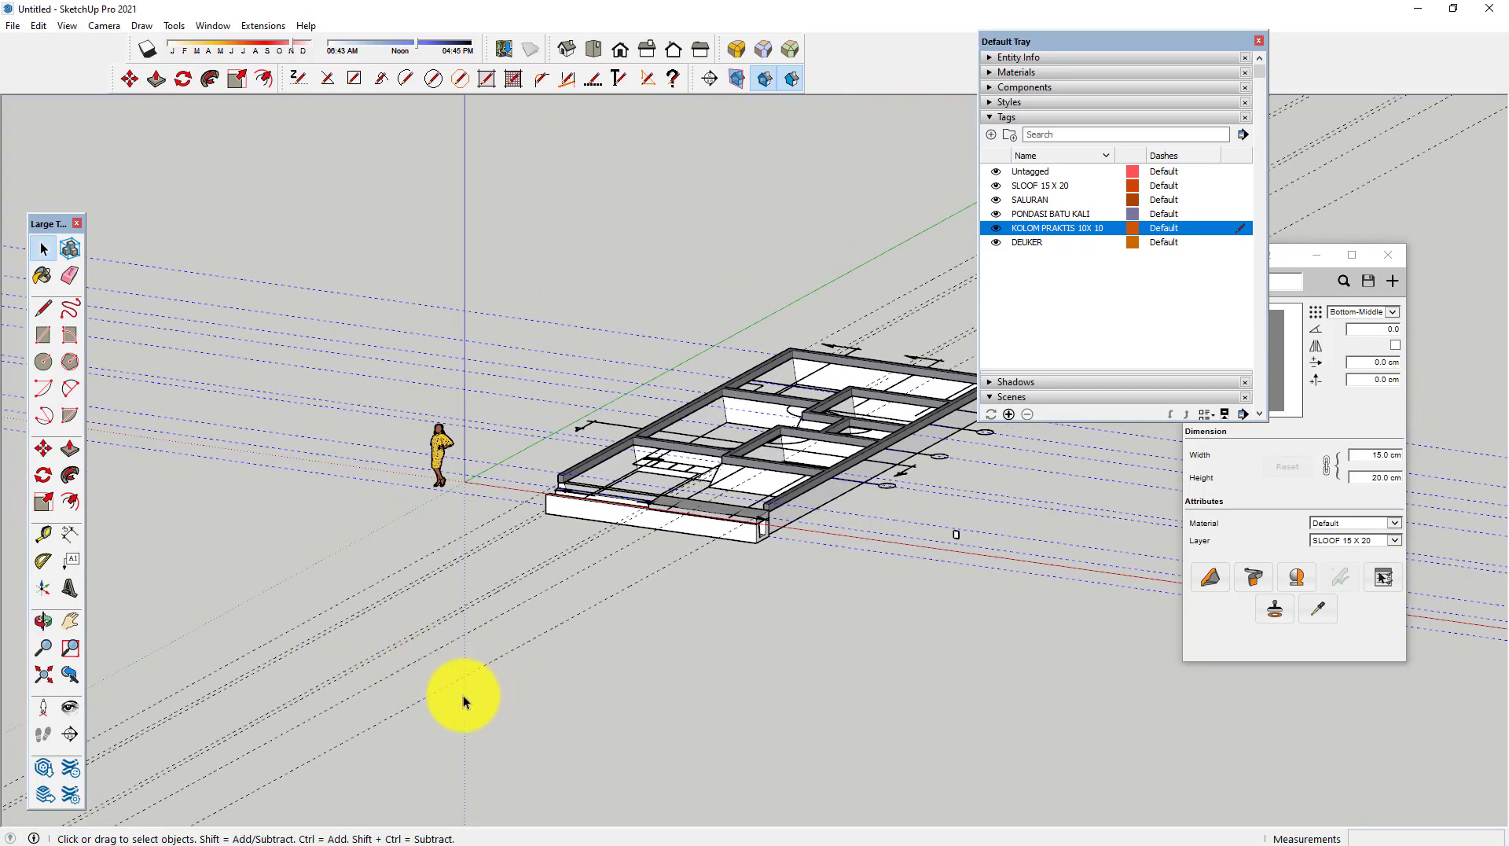
left_click_drag(505, 657, 200, 577)
mouse_move(212, 573)
middle_mouse_down()
mouse_move(332, 595)
mouse_move(432, 673)
middle_mouse_up()
left_click_drag(454, 735, 233, 691)
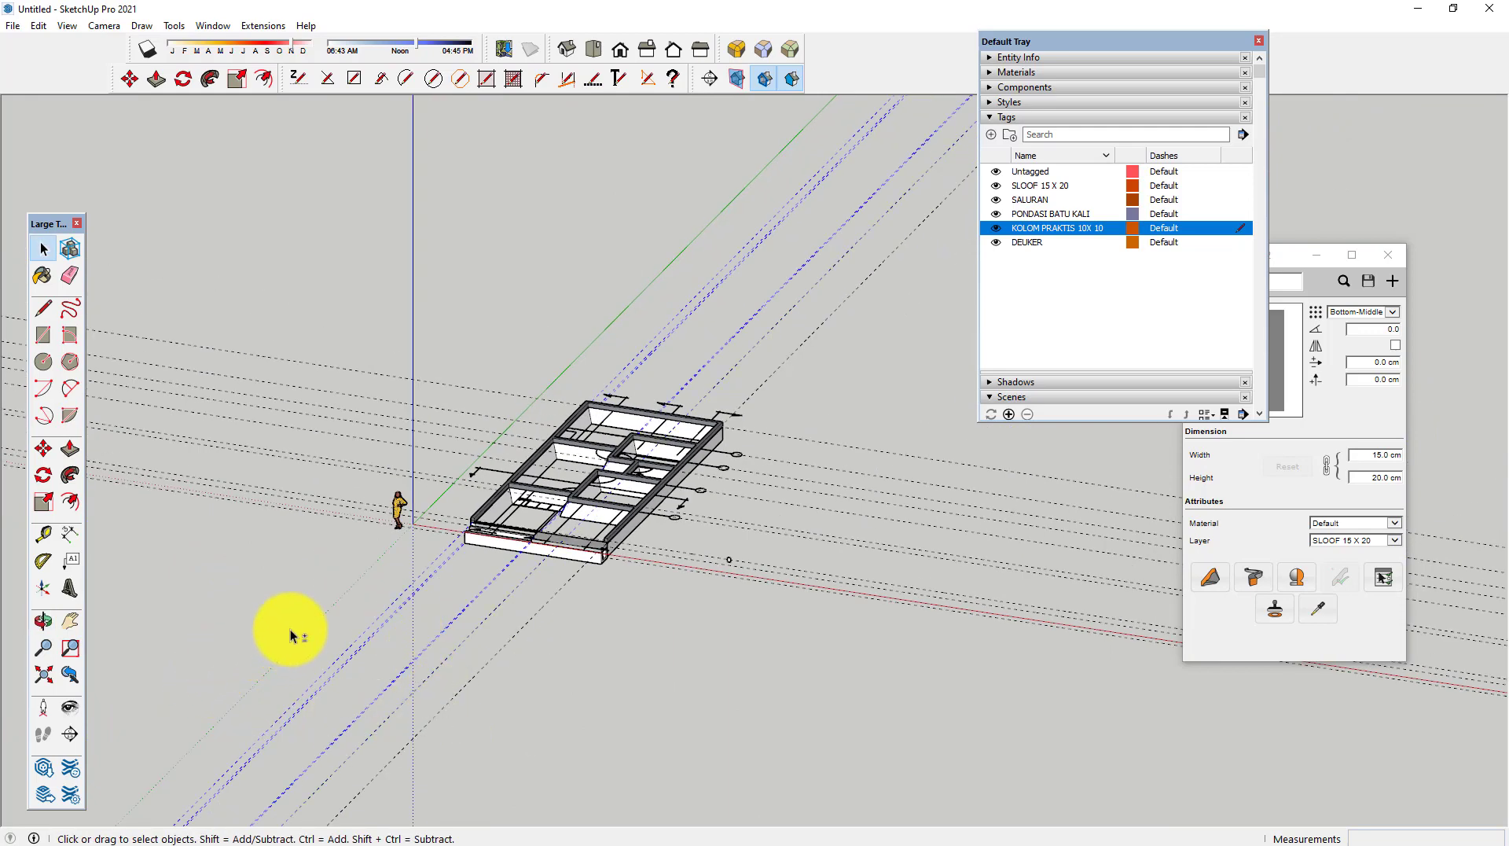
Step: Select the floor-plan linework and sloof beams to be raised
left_click_drag(286, 640, 134, 242)
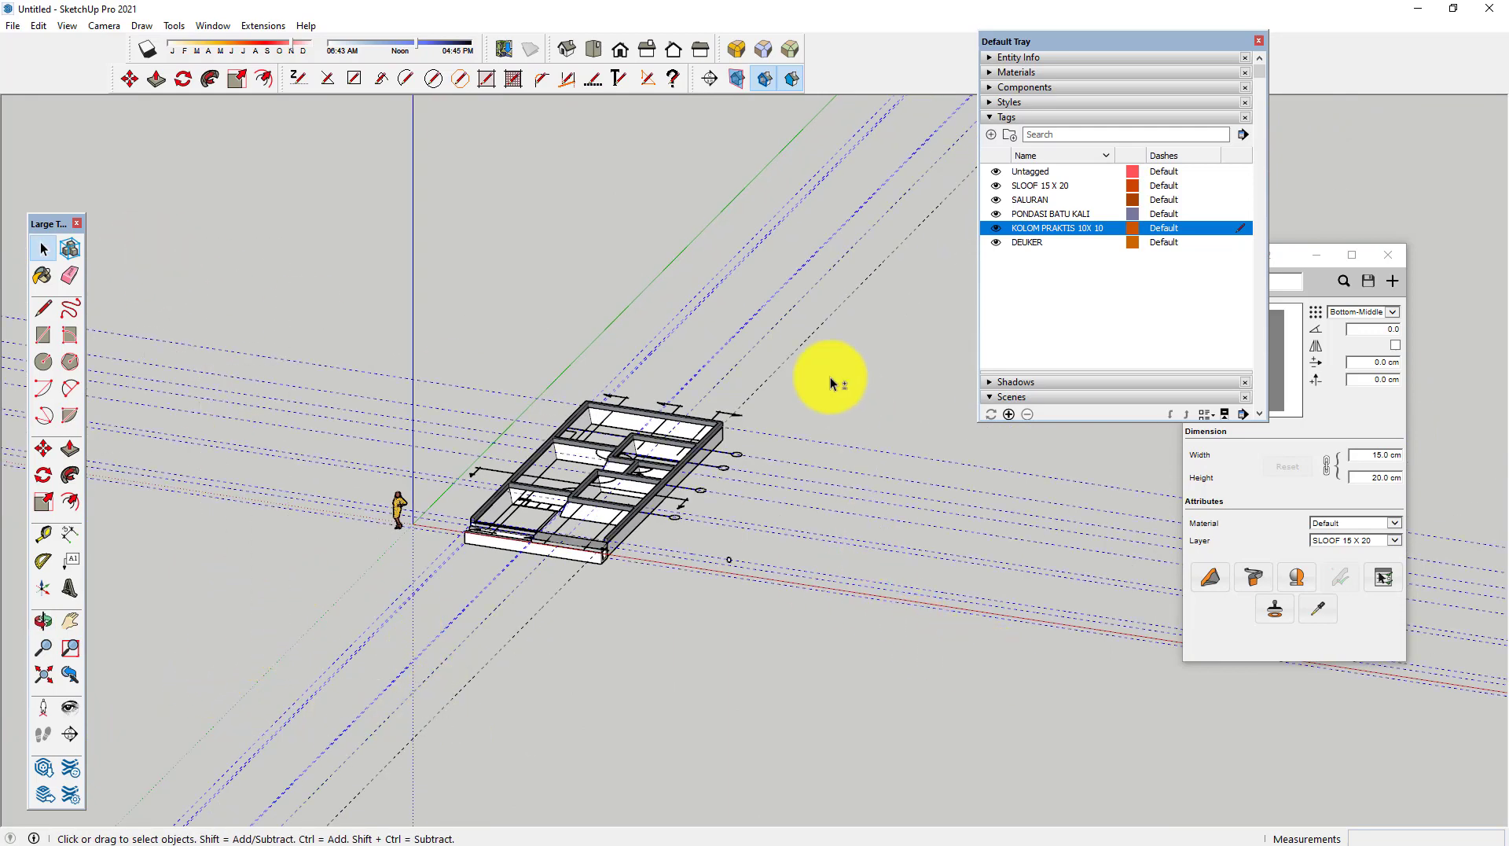
scroll(794, 377, "up", 1)
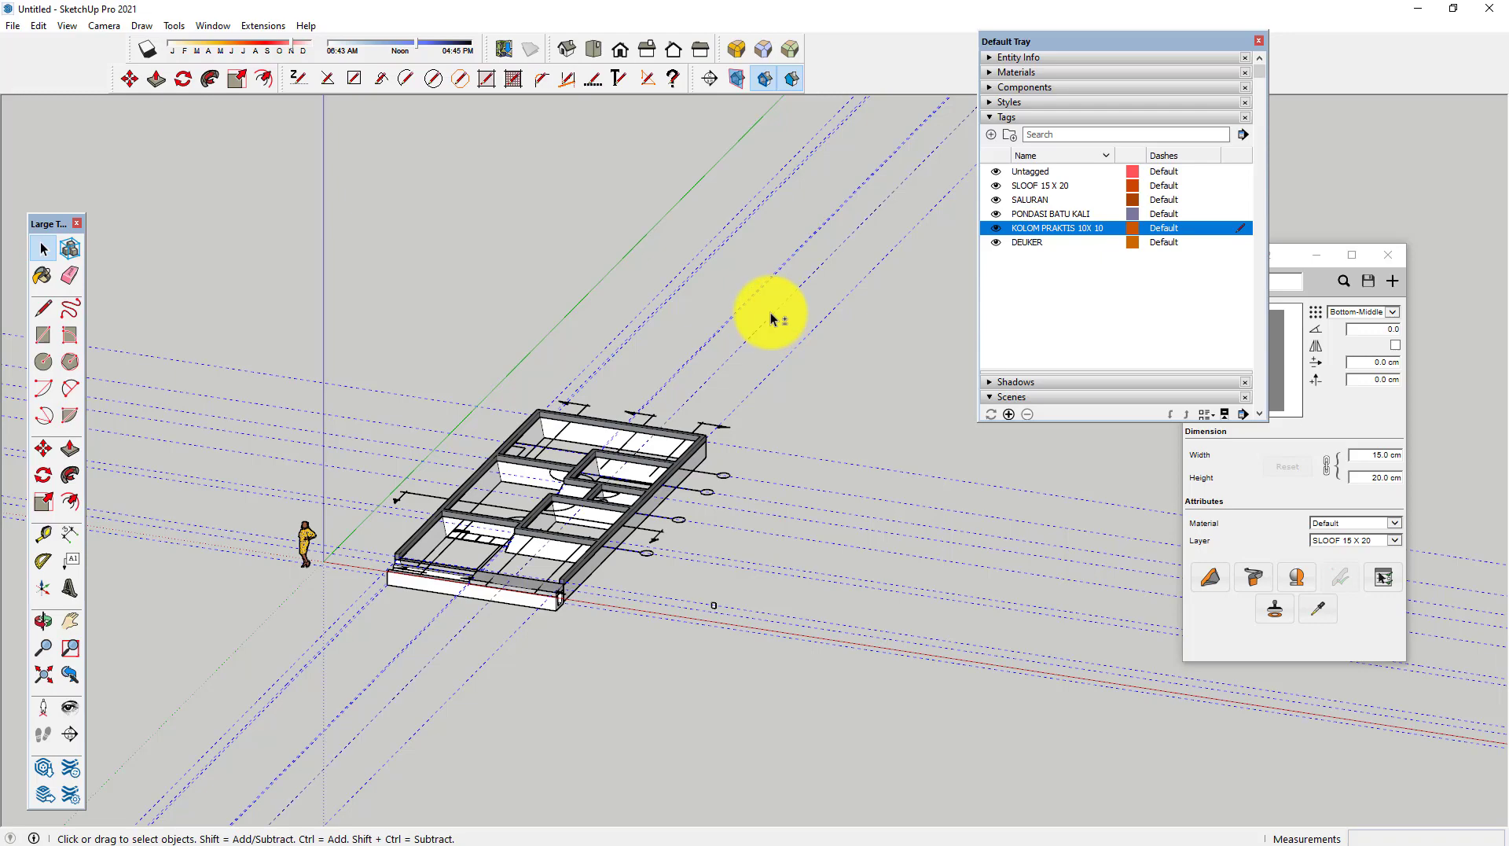
scroll(465, 582, "up", 2)
scroll(289, 583, "up", 3)
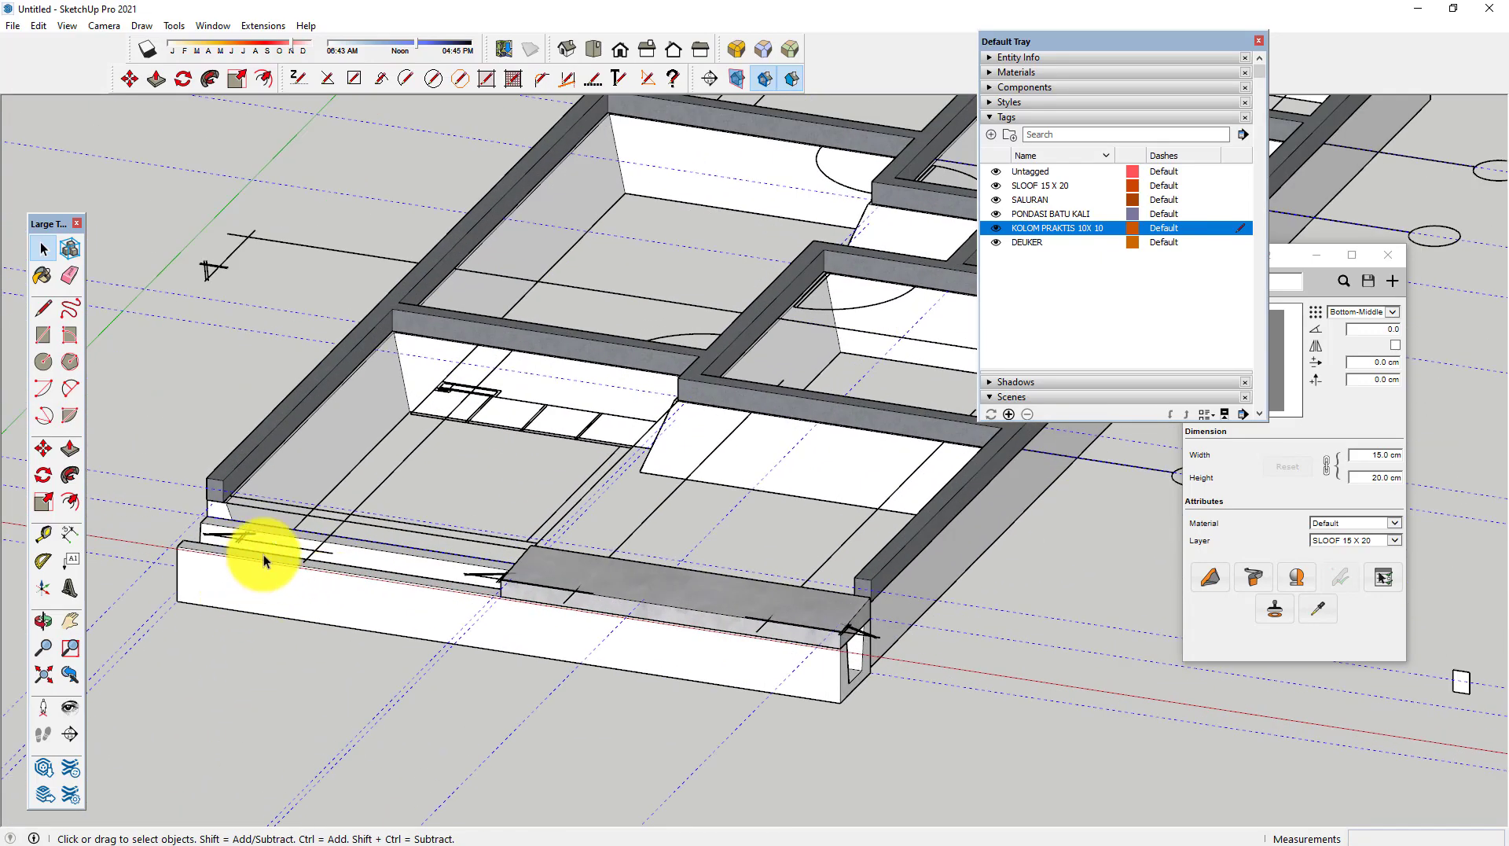
scroll(264, 560, "up", 2)
scroll(257, 550, "up", 2)
scroll(261, 550, "down", 1)
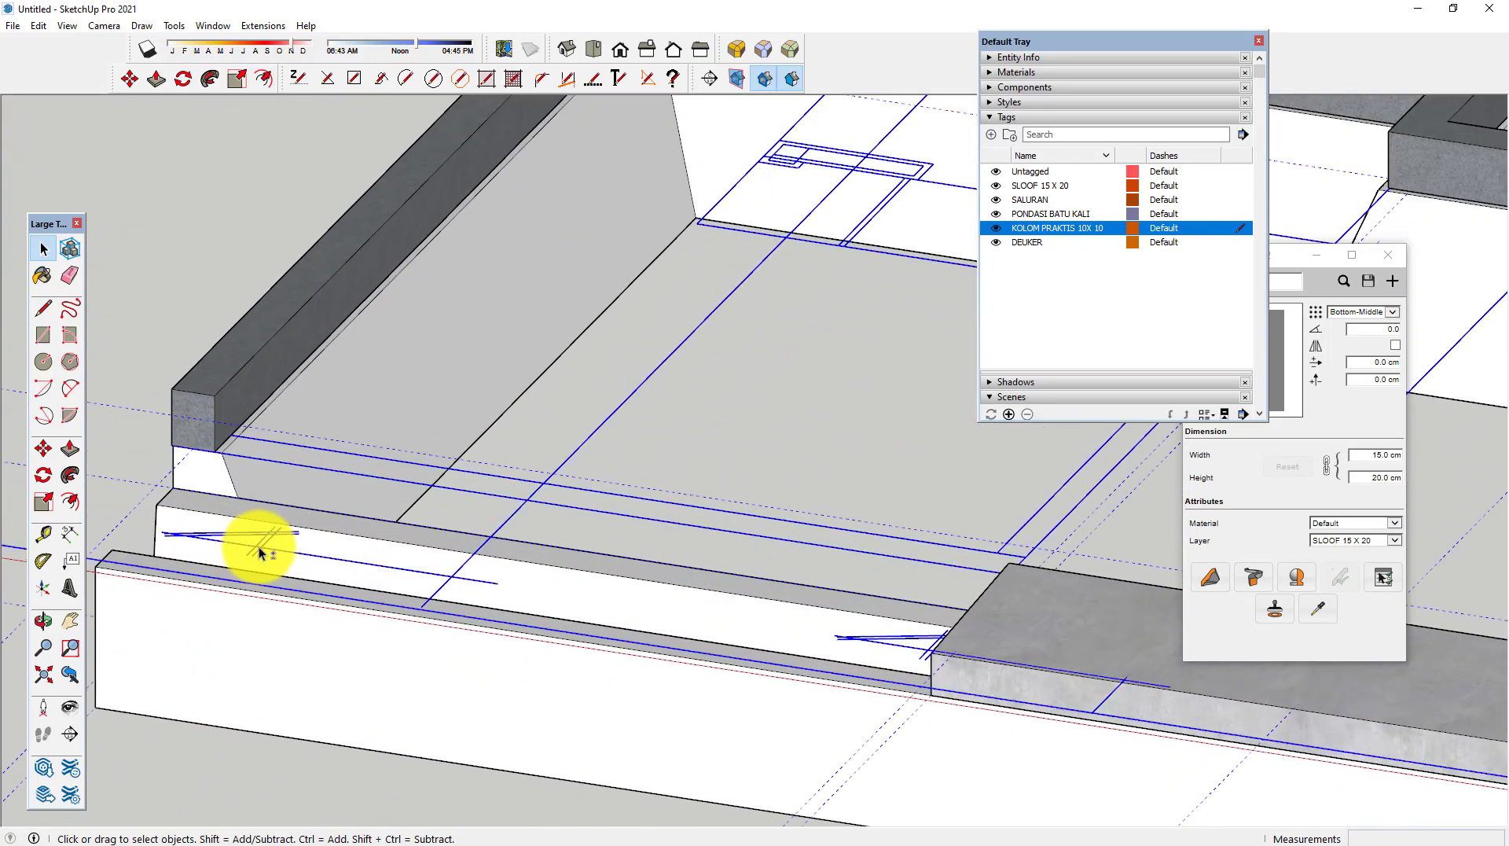
scroll(298, 549, "down", 2)
scroll(409, 538, "down", 2)
scroll(786, 515, "down", 2)
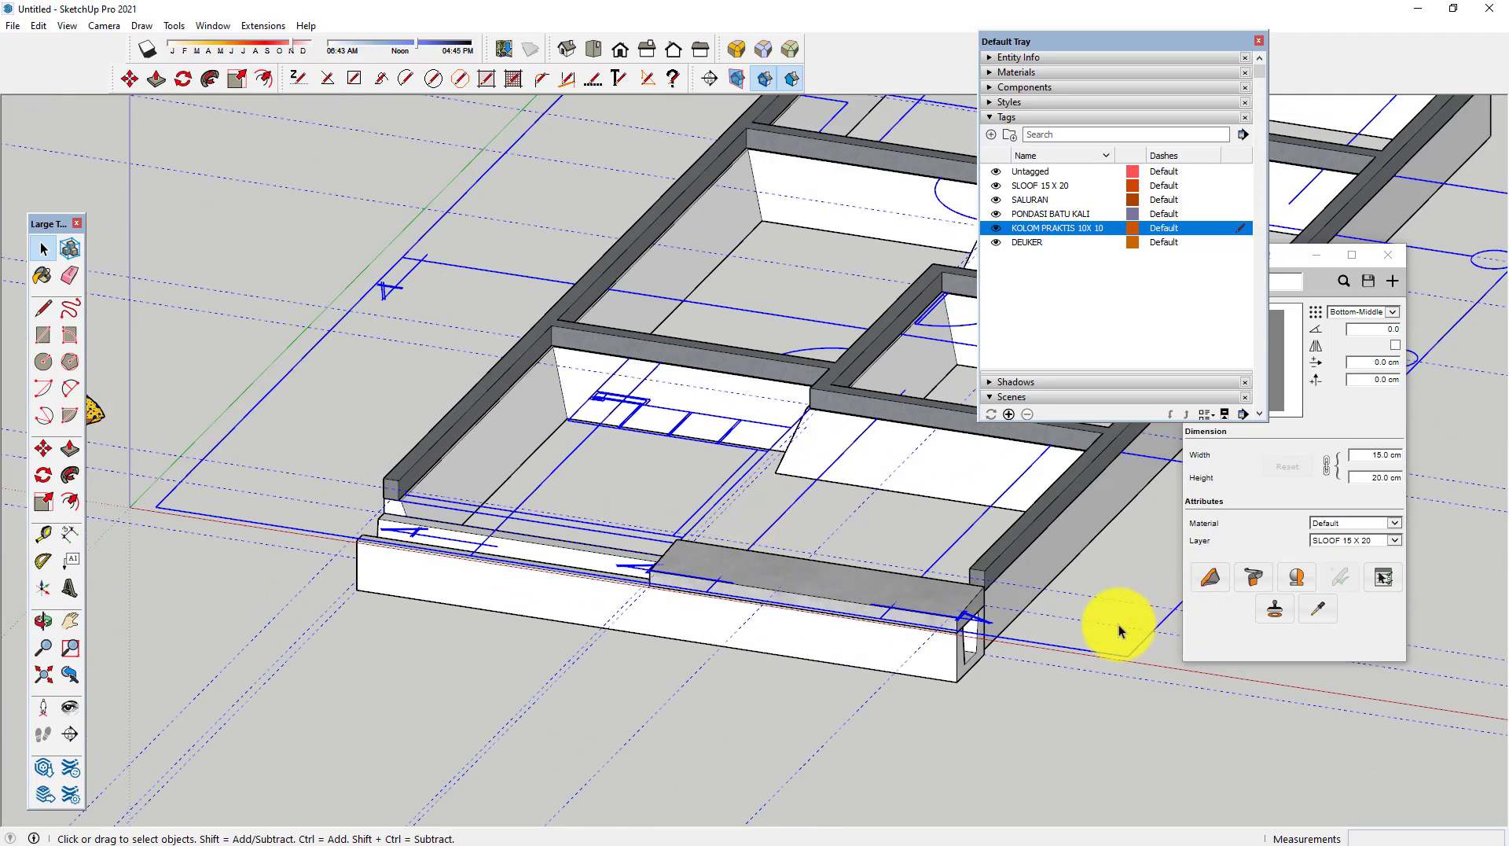
mouse_move(1111, 623)
middle_mouse_down()
mouse_move(667, 596)
mouse_move(883, 539)
mouse_move(792, 531)
middle_mouse_up()
scroll(539, 550, "up", 2)
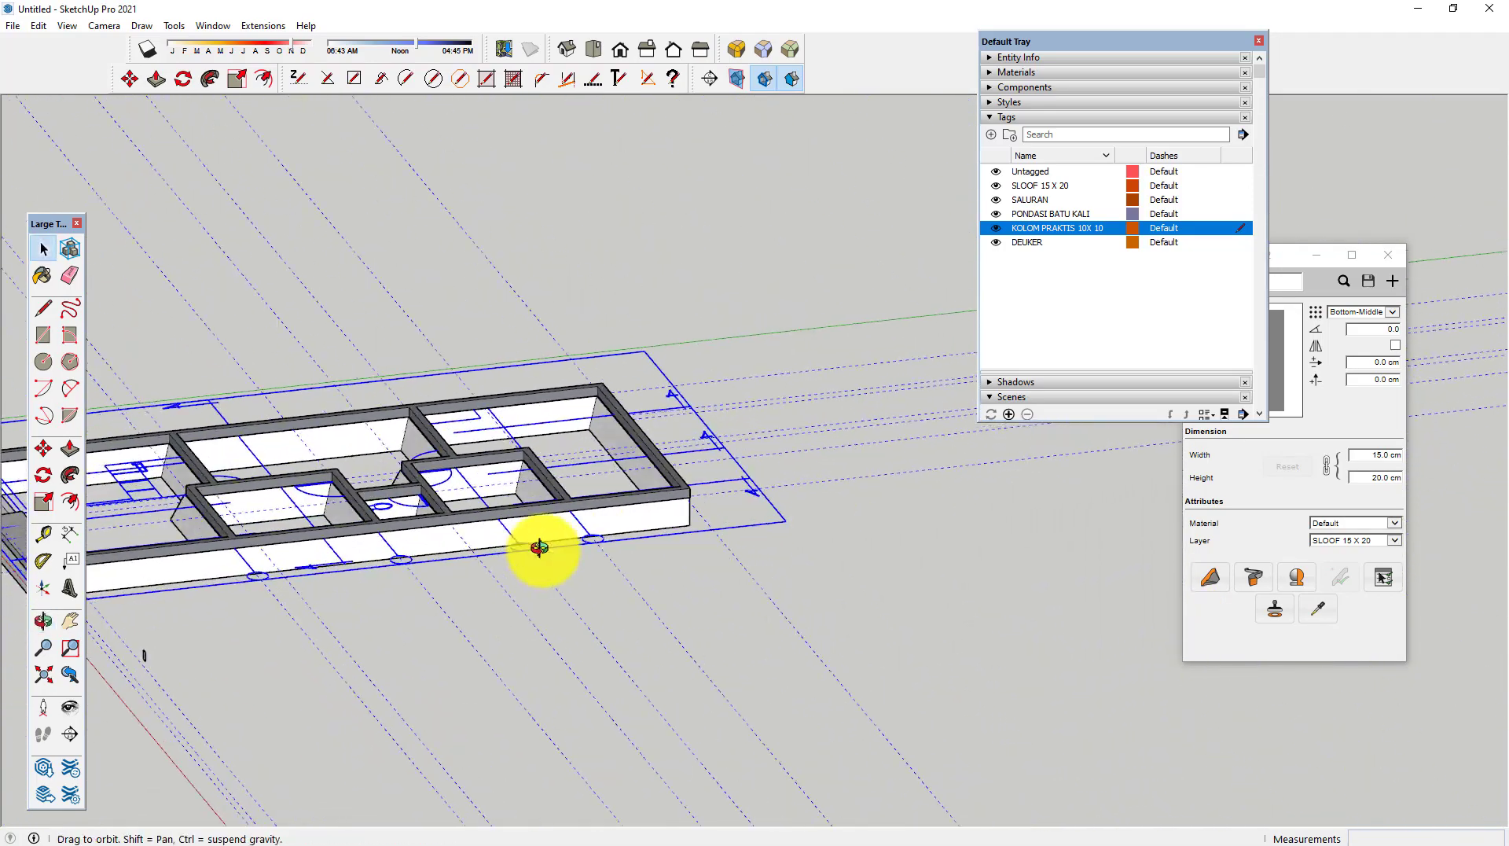
scroll(781, 499, "up", 2)
scroll(778, 455, "up", 2)
scroll(780, 450, "up", 2)
scroll(779, 450, "down", 3)
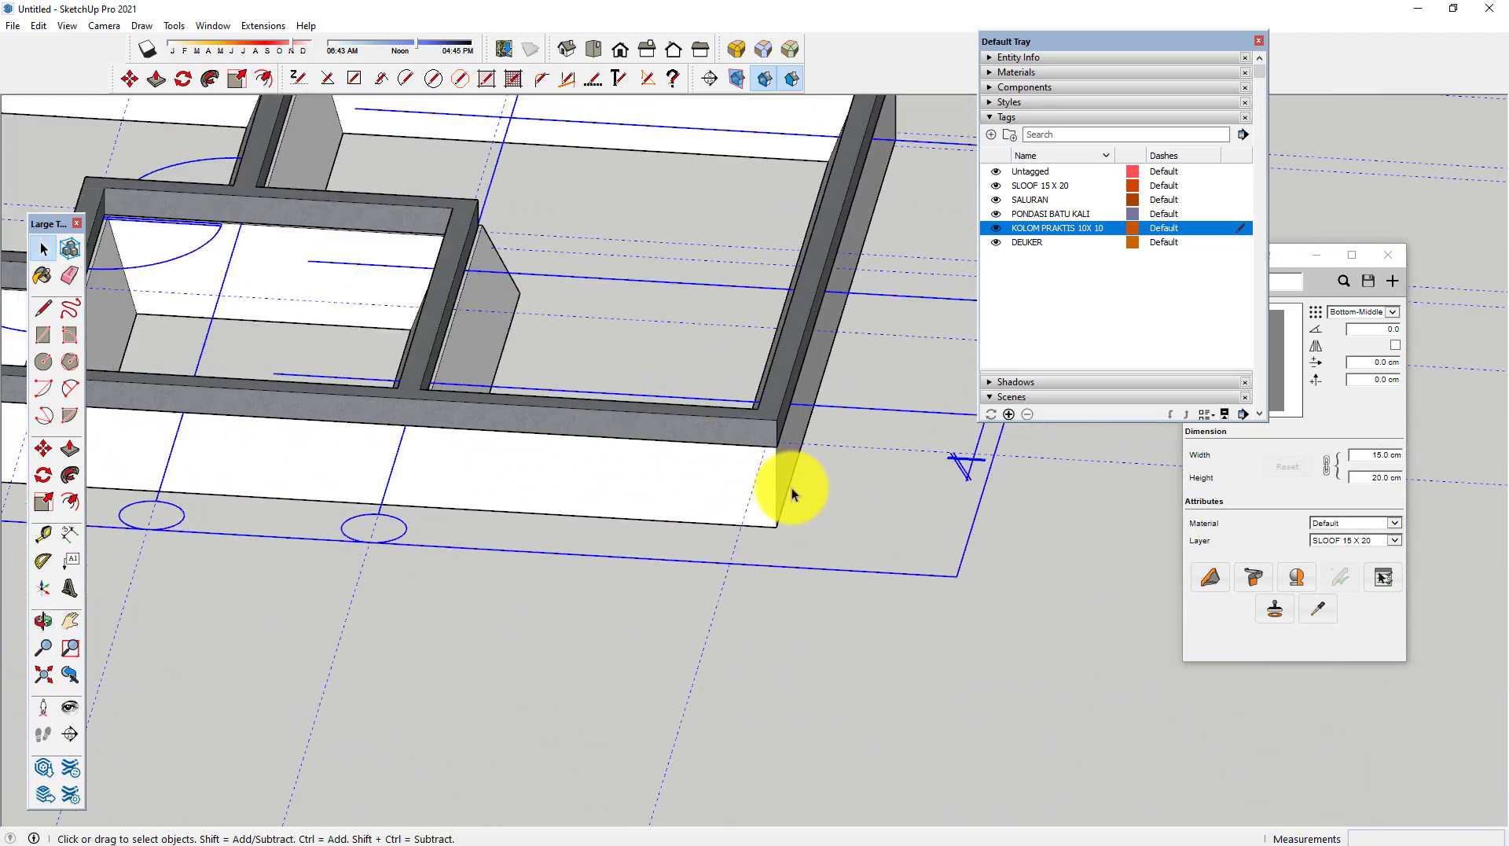
scroll(791, 489, "down", 2)
Step: In Front view, move the selection 20 cm up along the blue axis
left_click(627, 52)
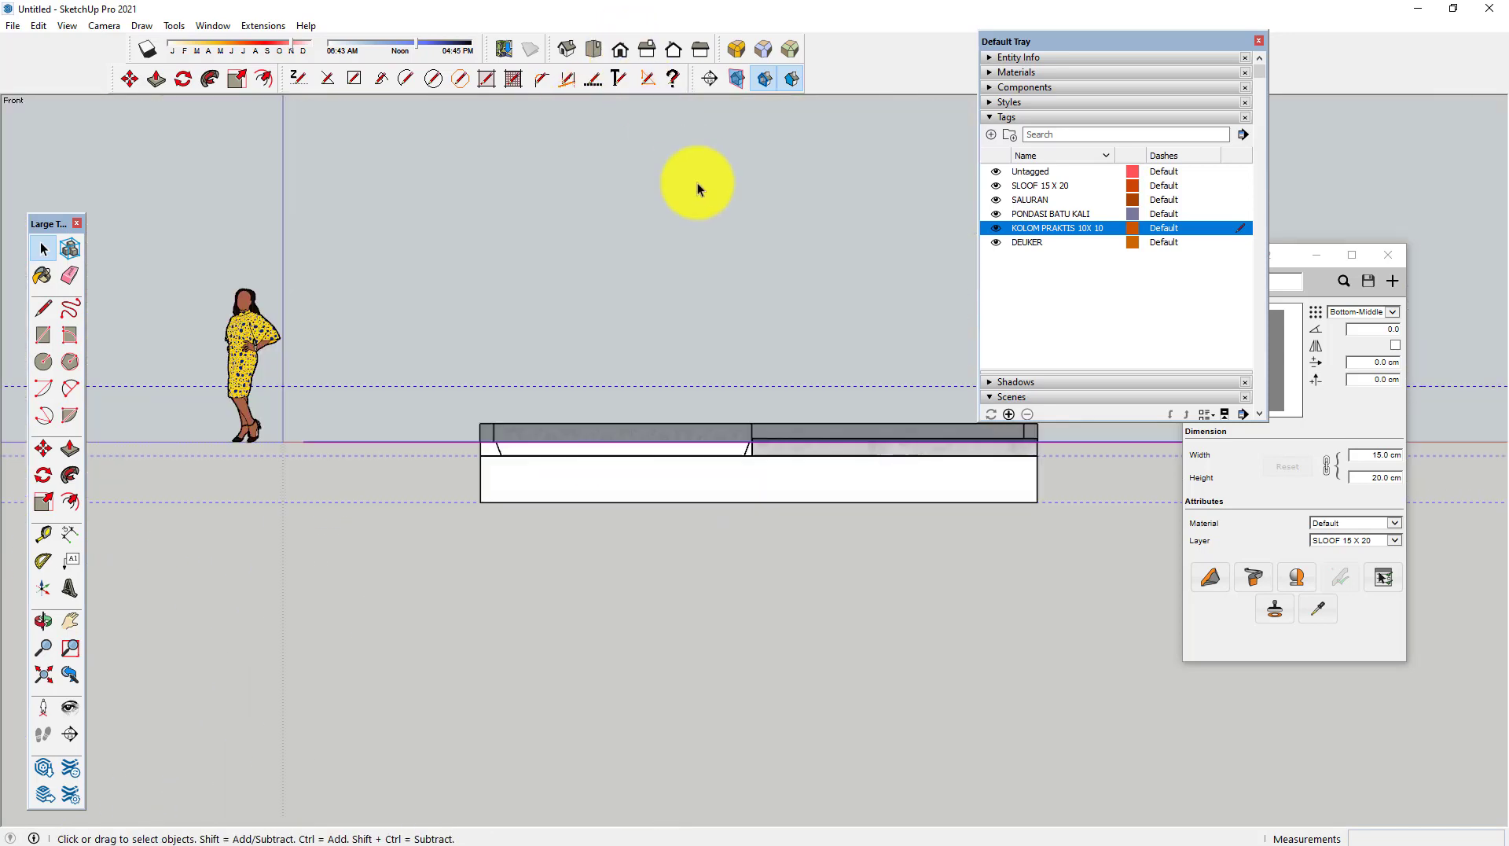
scroll(720, 377, "down", 3)
scroll(727, 418, "up", 1)
scroll(686, 421, "up", 3)
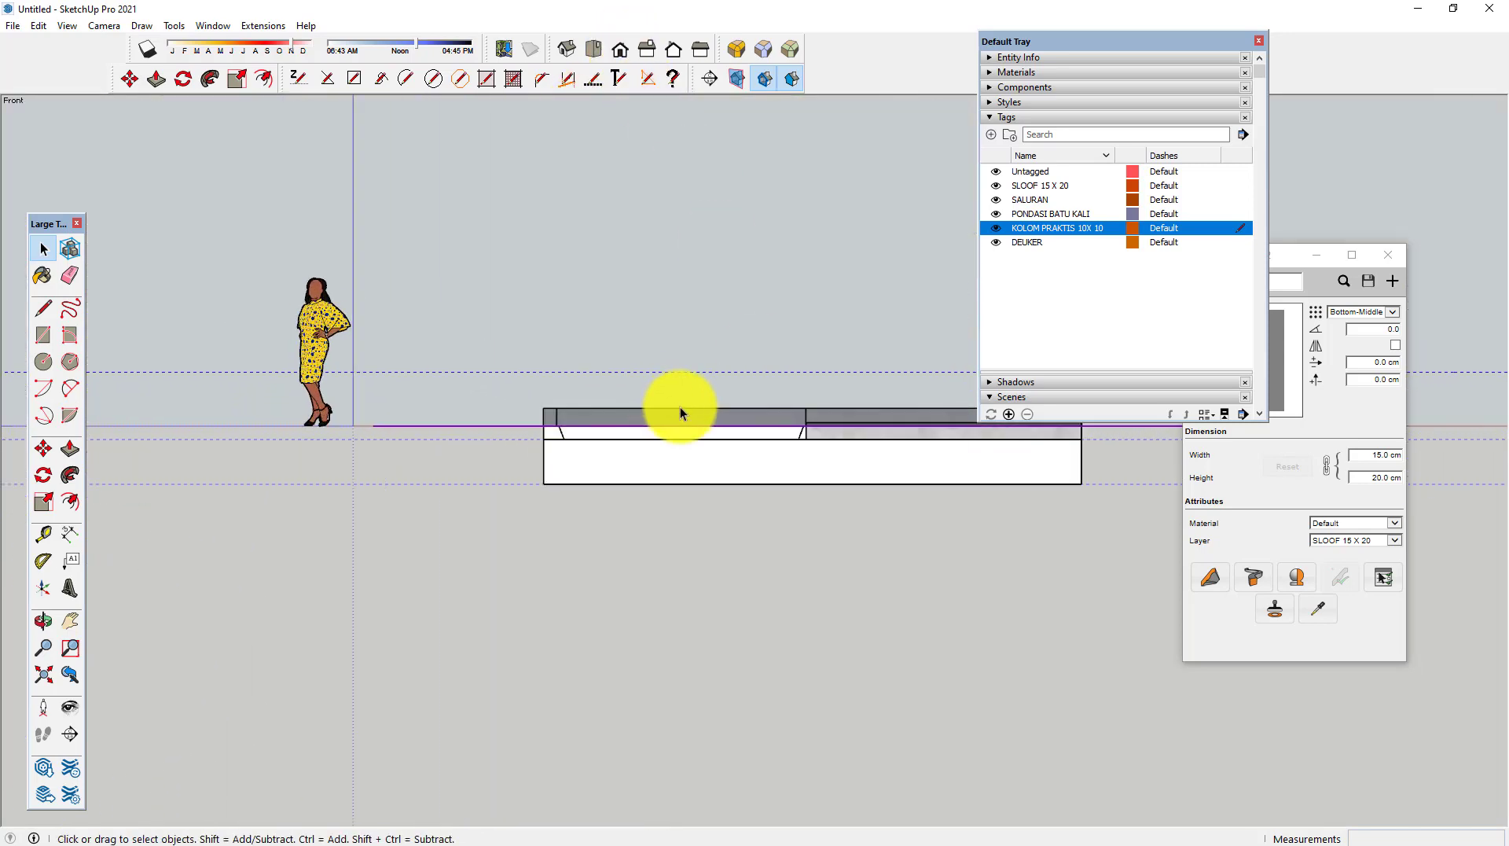
key("m")
scroll(482, 415, "up", 2)
left_click(483, 418)
type("20")
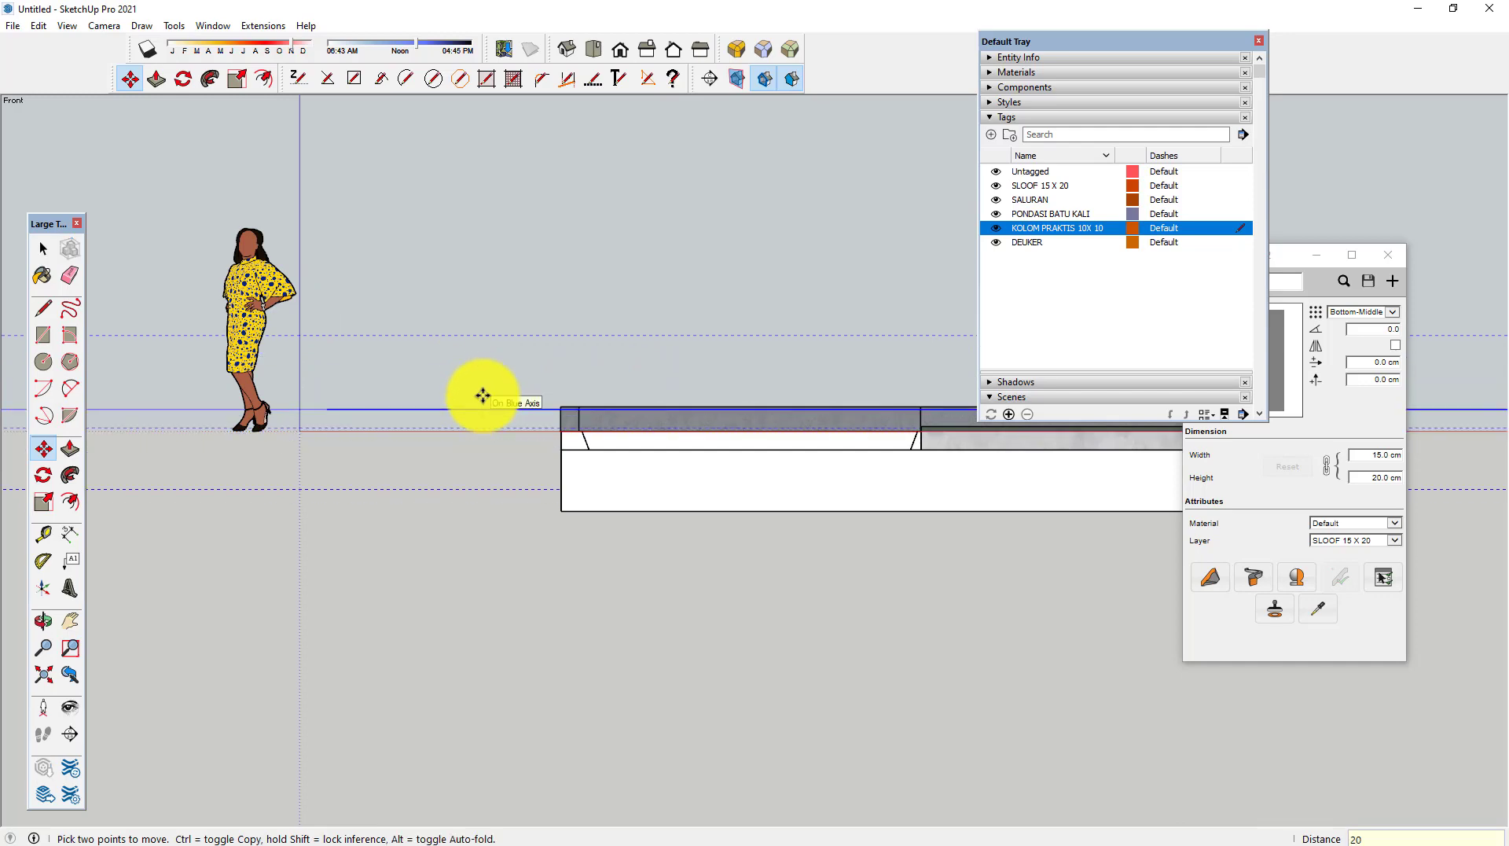
key("Return")
Step: Orbit and zoom around the beam junctions to check the raised linework
scroll(583, 501, "down", 2)
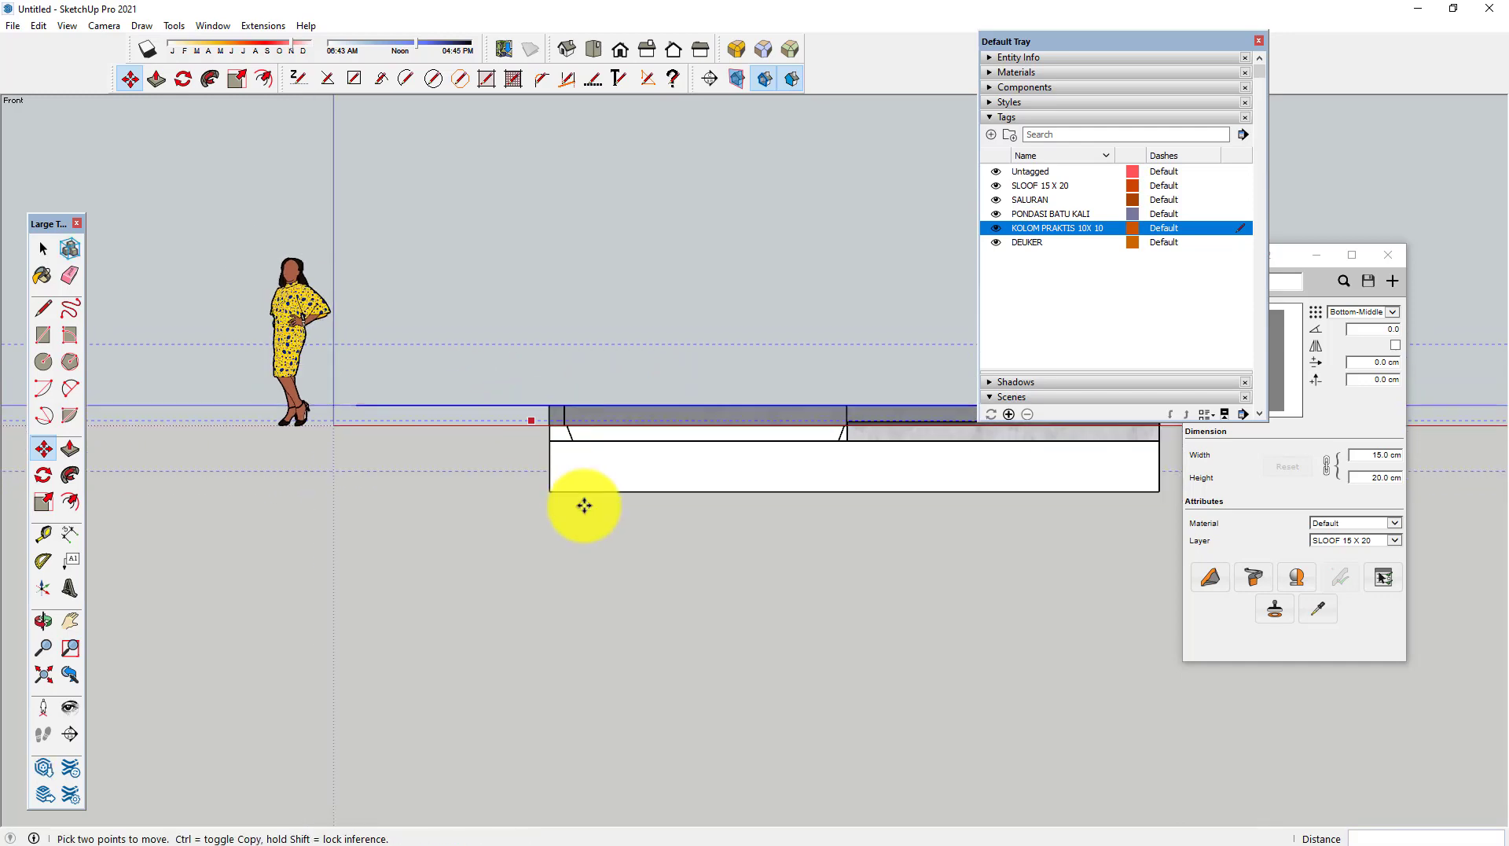
mouse_move(582, 501)
middle_mouse_down()
mouse_move(583, 717)
mouse_move(404, 580)
middle_mouse_up()
scroll(708, 169, "up", 3)
key("space")
scroll(579, 364, "up", 2)
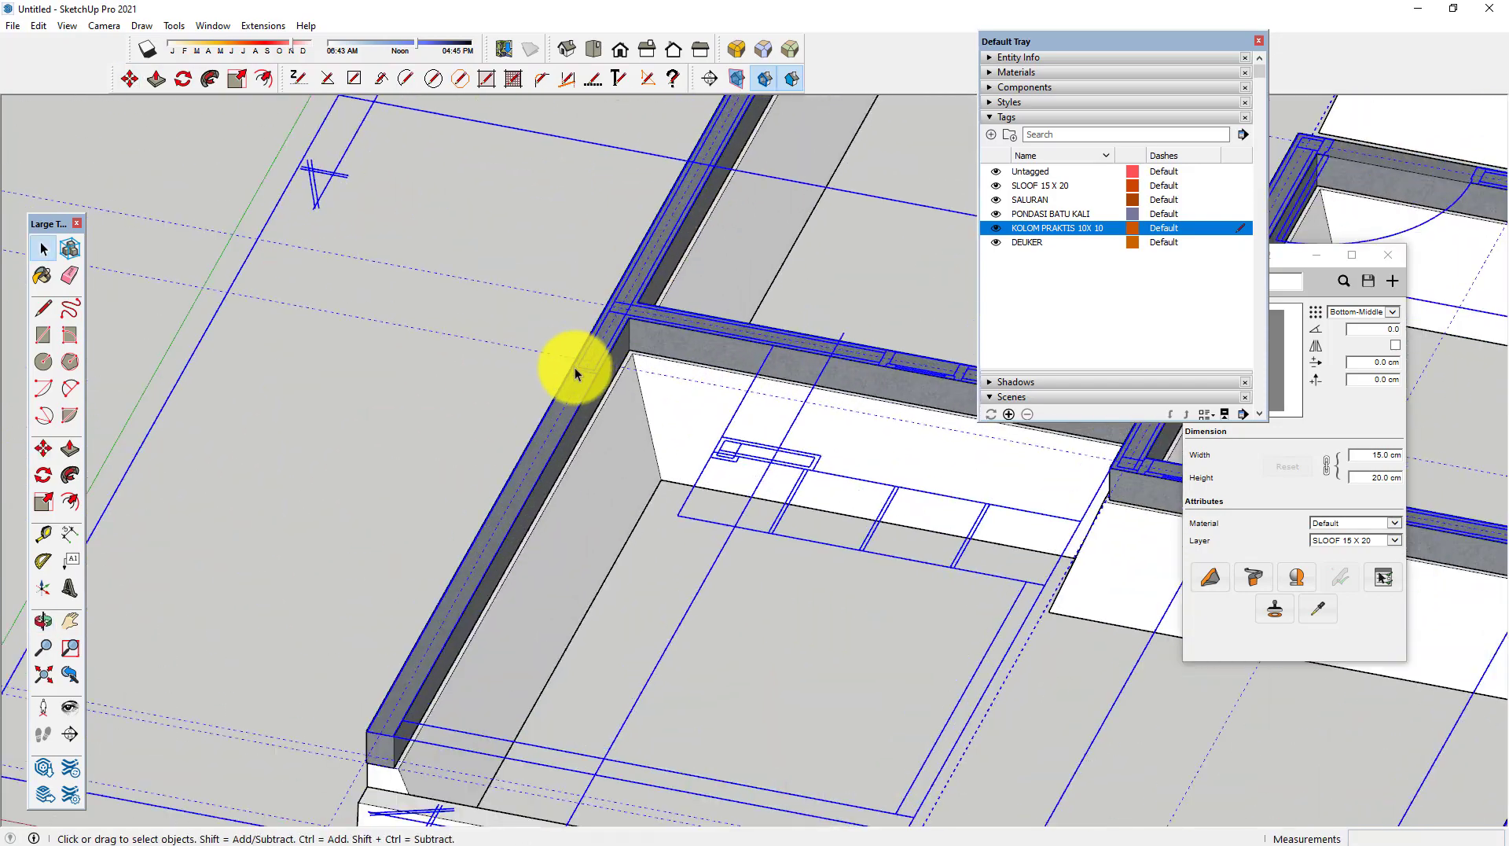
scroll(377, 427, "up", 2)
scroll(691, 253, "up", 2)
scroll(657, 260, "up", 2)
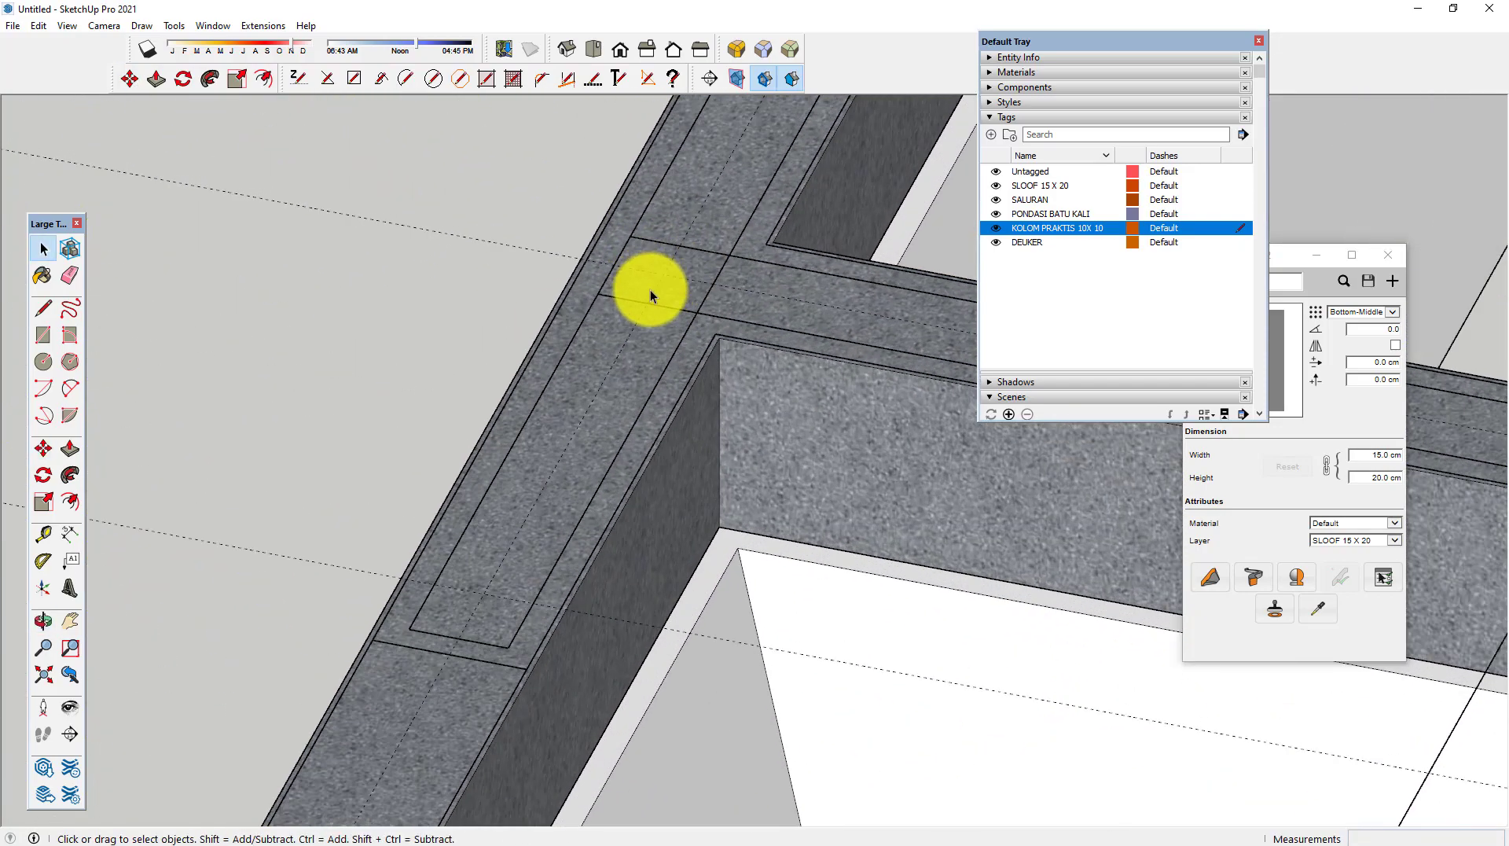
middle_click_drag(650, 293, 640, 353)
scroll(621, 276, "down", 2)
scroll(610, 285, "down", 2)
scroll(610, 319, "down", 2)
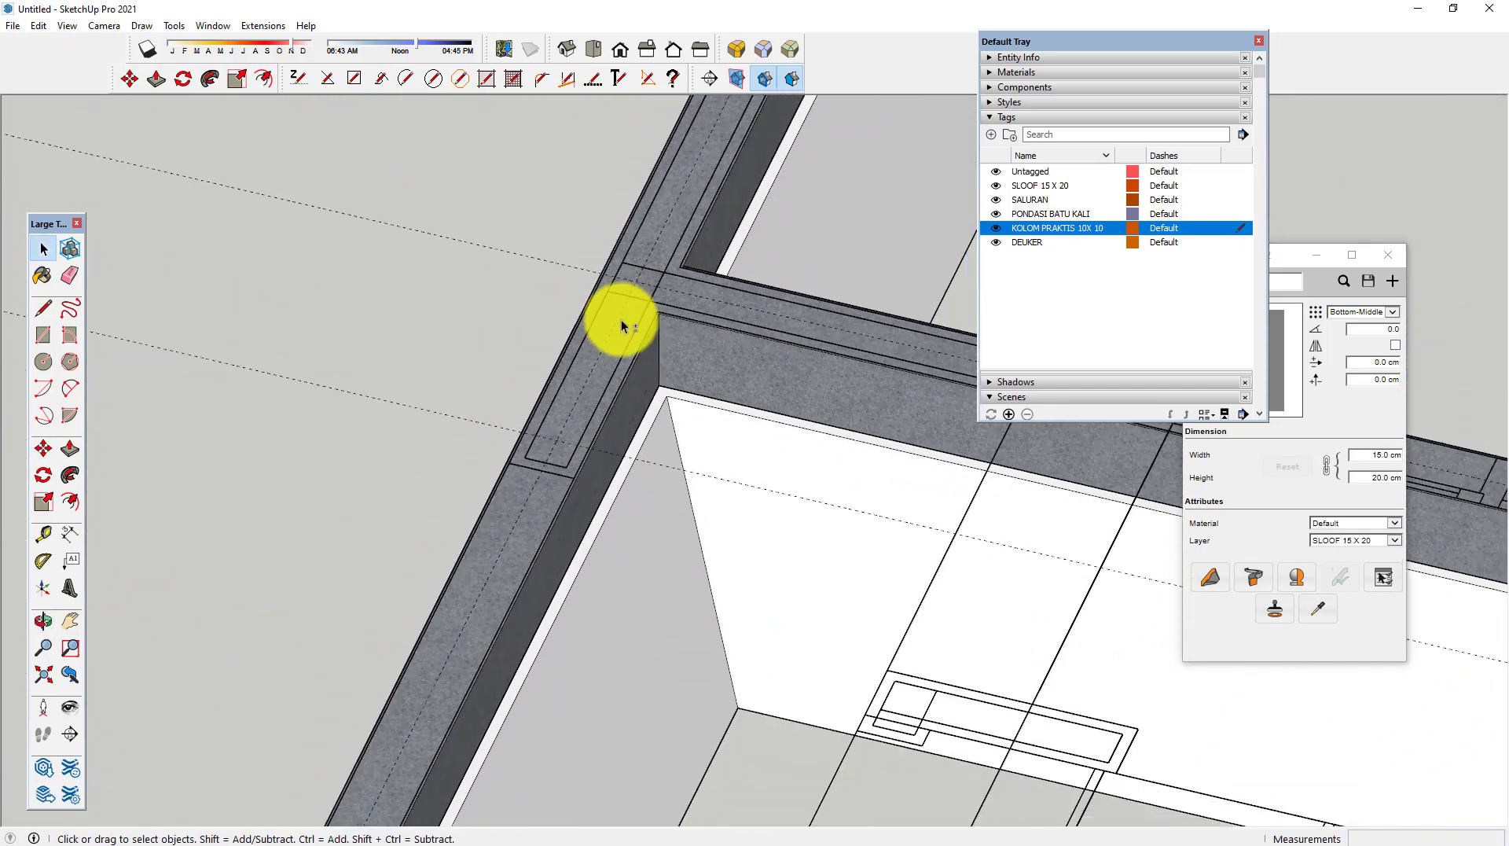
scroll(621, 343, "down", 2)
scroll(621, 343, "down", 3)
mouse_move(640, 346)
middle_mouse_down()
mouse_move(556, 482)
mouse_move(498, 512)
mouse_move(539, 419)
mouse_move(646, 303)
mouse_move(488, 475)
middle_mouse_up()
scroll(573, 415, "up", 2)
scroll(626, 684, "up", 2)
scroll(506, 556, "up", 2)
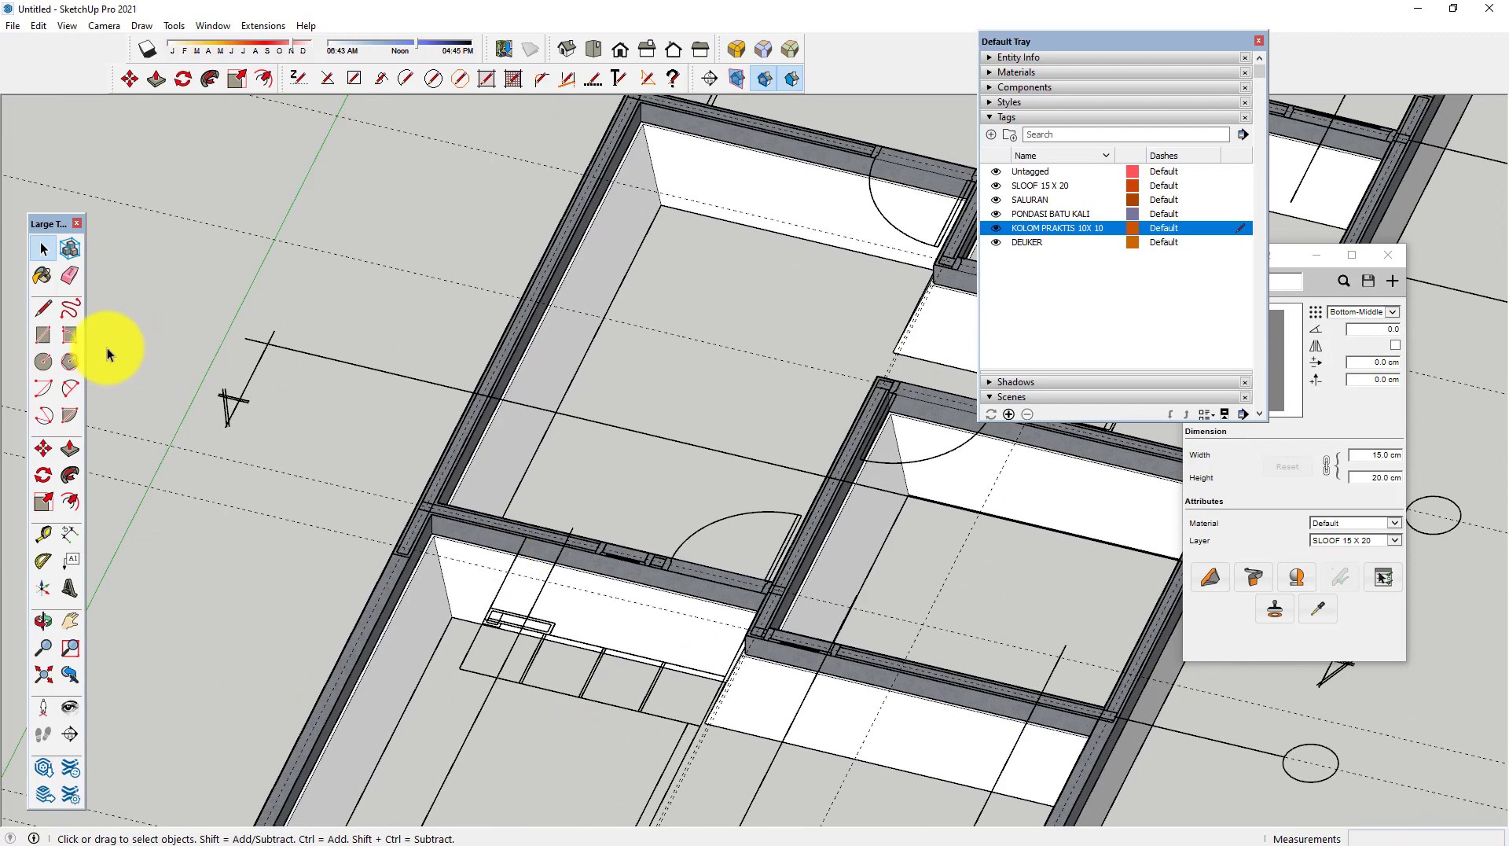
Step: Draw a 10 x 10 square beside the sloof beam junction
left_click(43, 335)
scroll(370, 506, "up", 2)
scroll(381, 498, "up", 2)
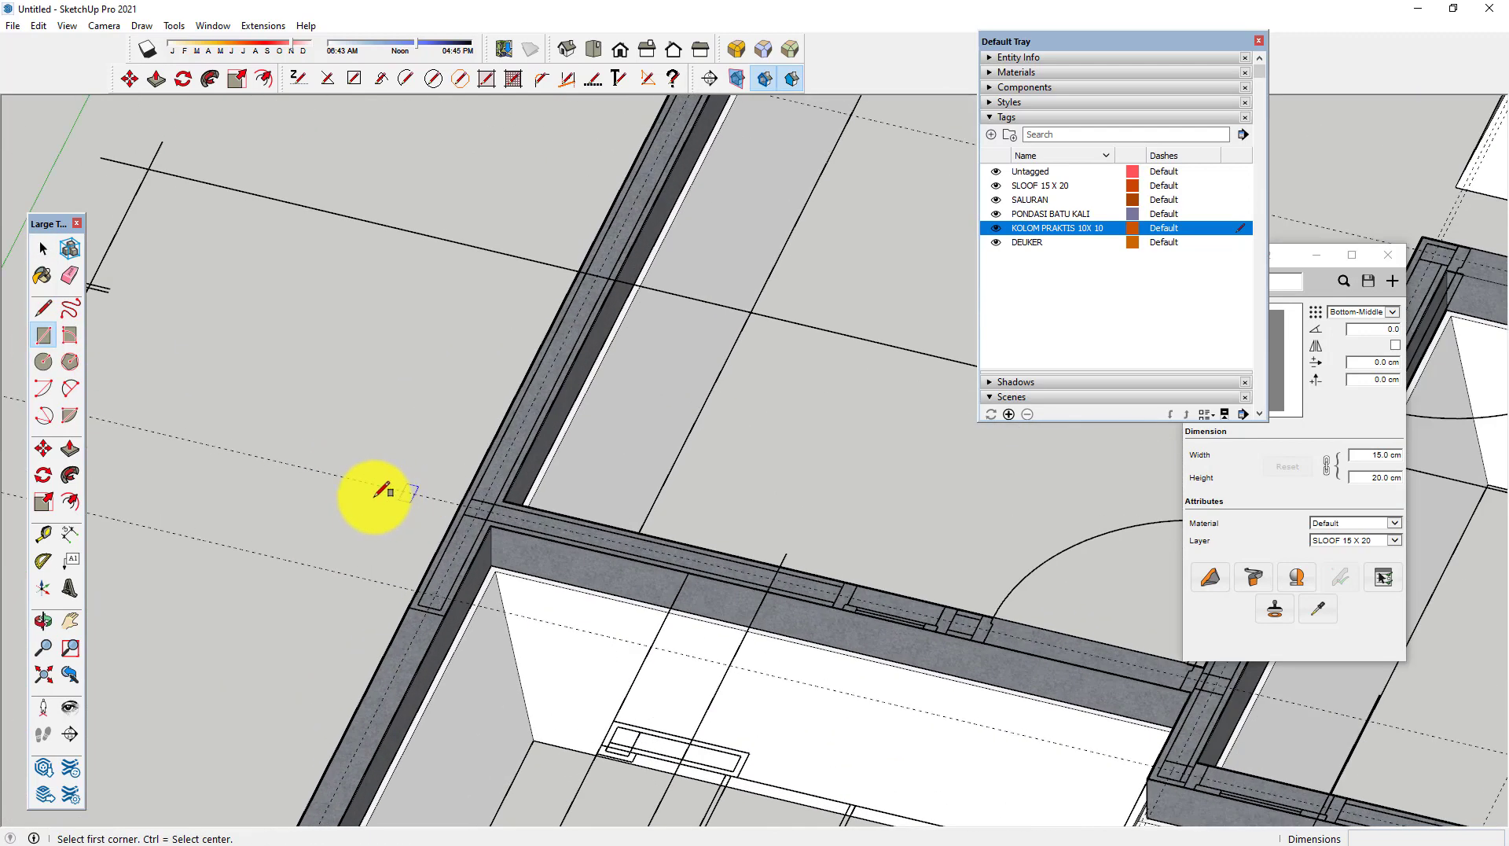
scroll(270, 573, "up", 2)
scroll(224, 566, "up", 2)
left_click(217, 571)
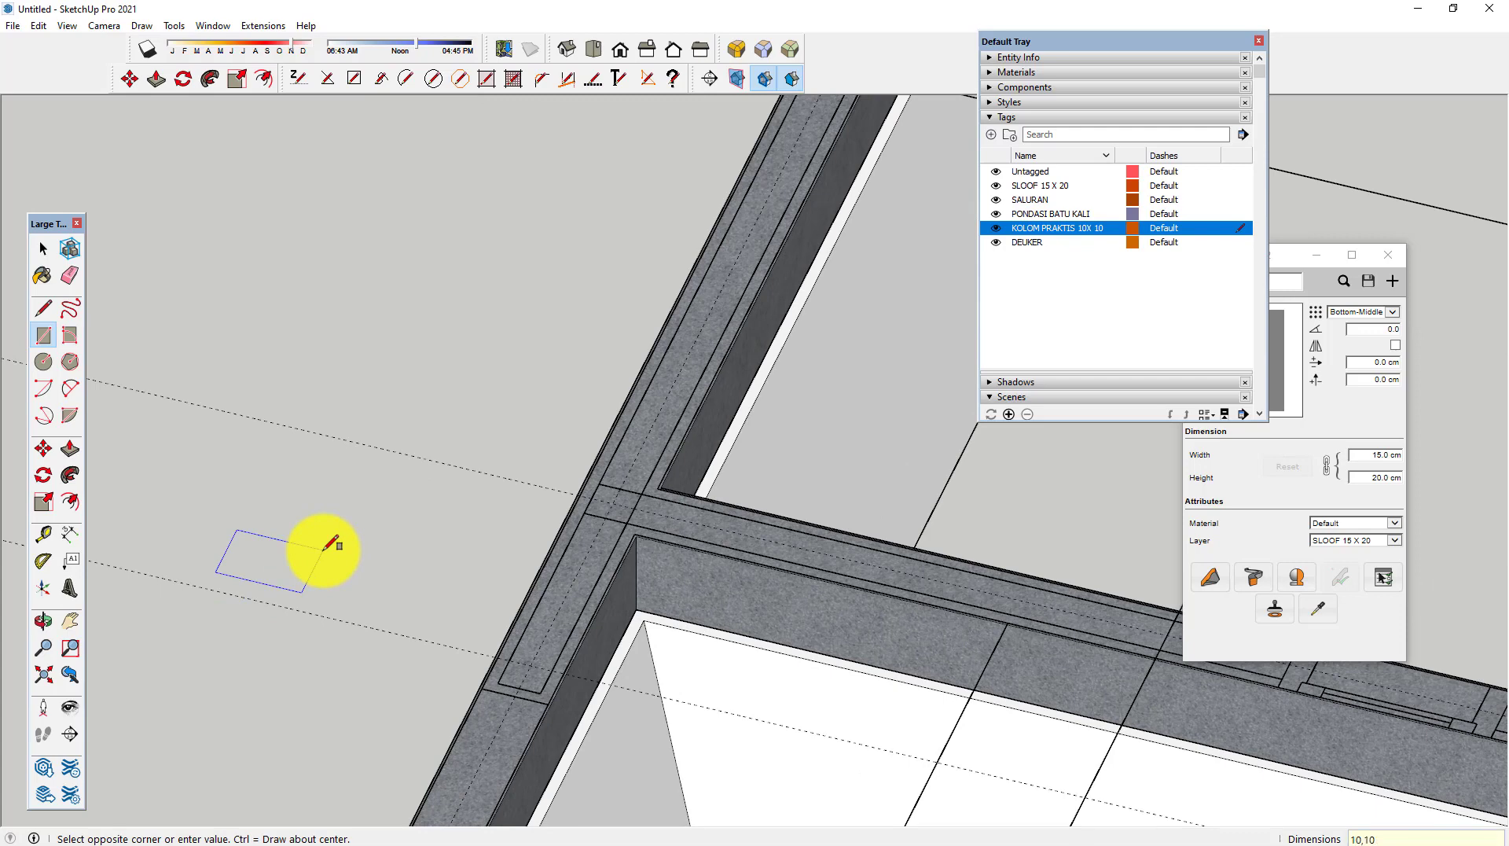
scroll(192, 554, "up", 2)
key("space")
scroll(124, 482, "up", 1)
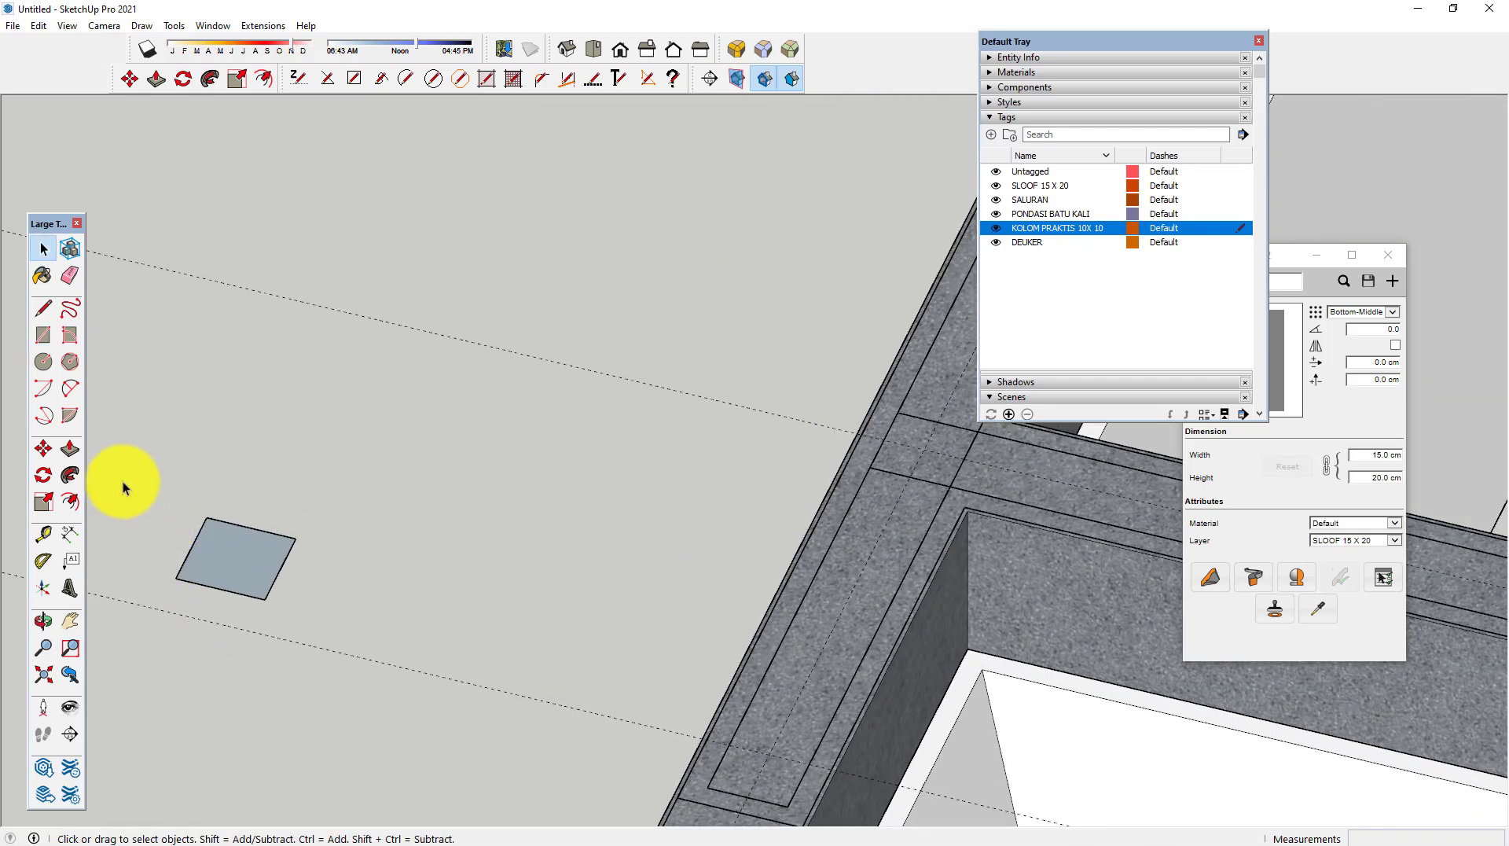
Step: Make the square a component named KOLOM 15 X 15
left_click_drag(115, 481, 382, 662)
mouse_move(358, 631)
middle_mouse_down()
mouse_move(224, 558)
mouse_move(200, 572)
middle_mouse_up()
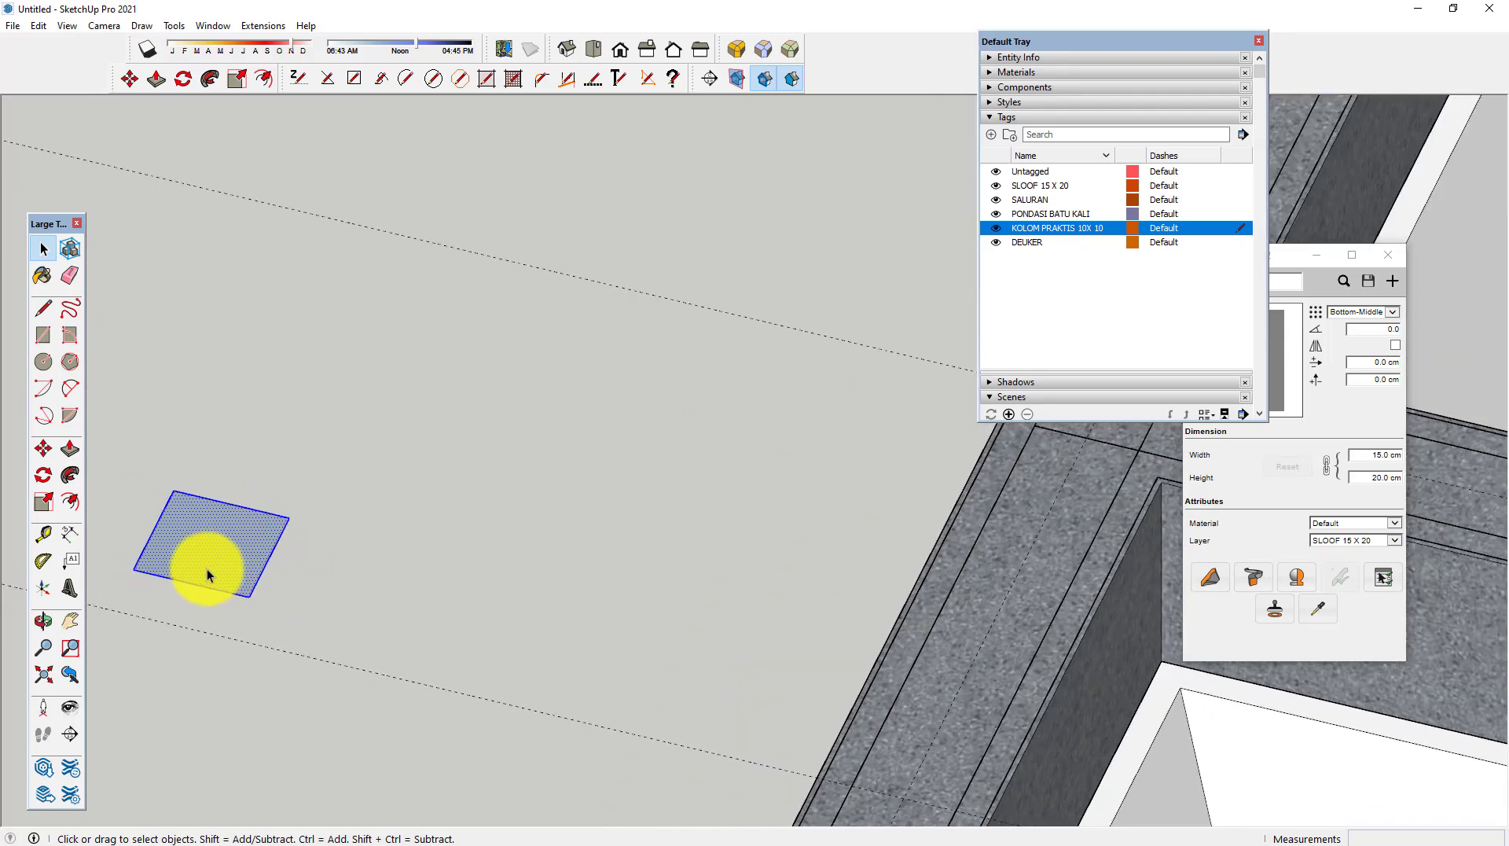
right_click(202, 563)
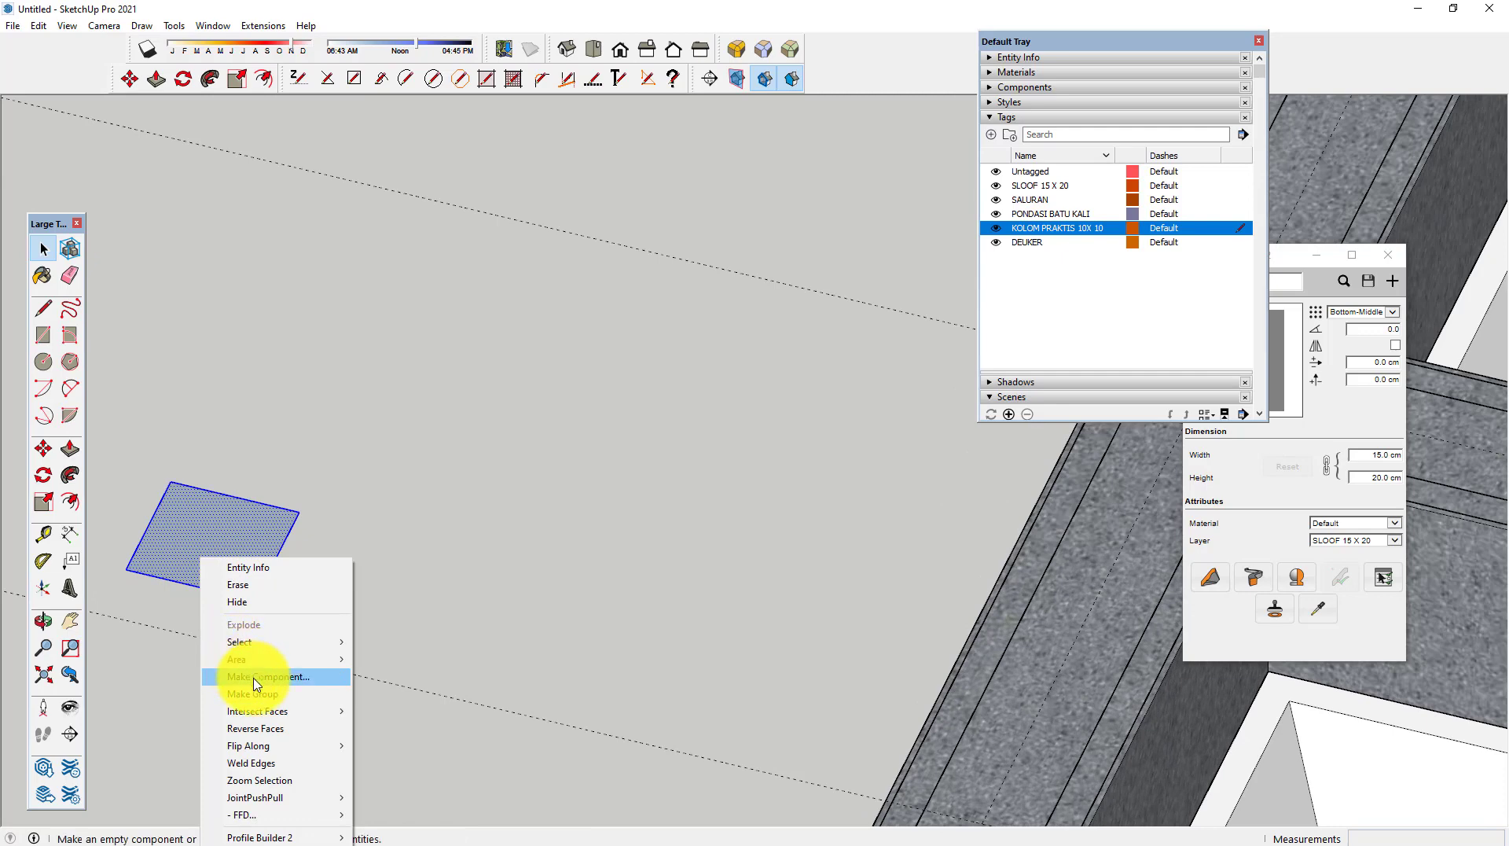
left_click(257, 676)
type("KOLOM 15 X 15")
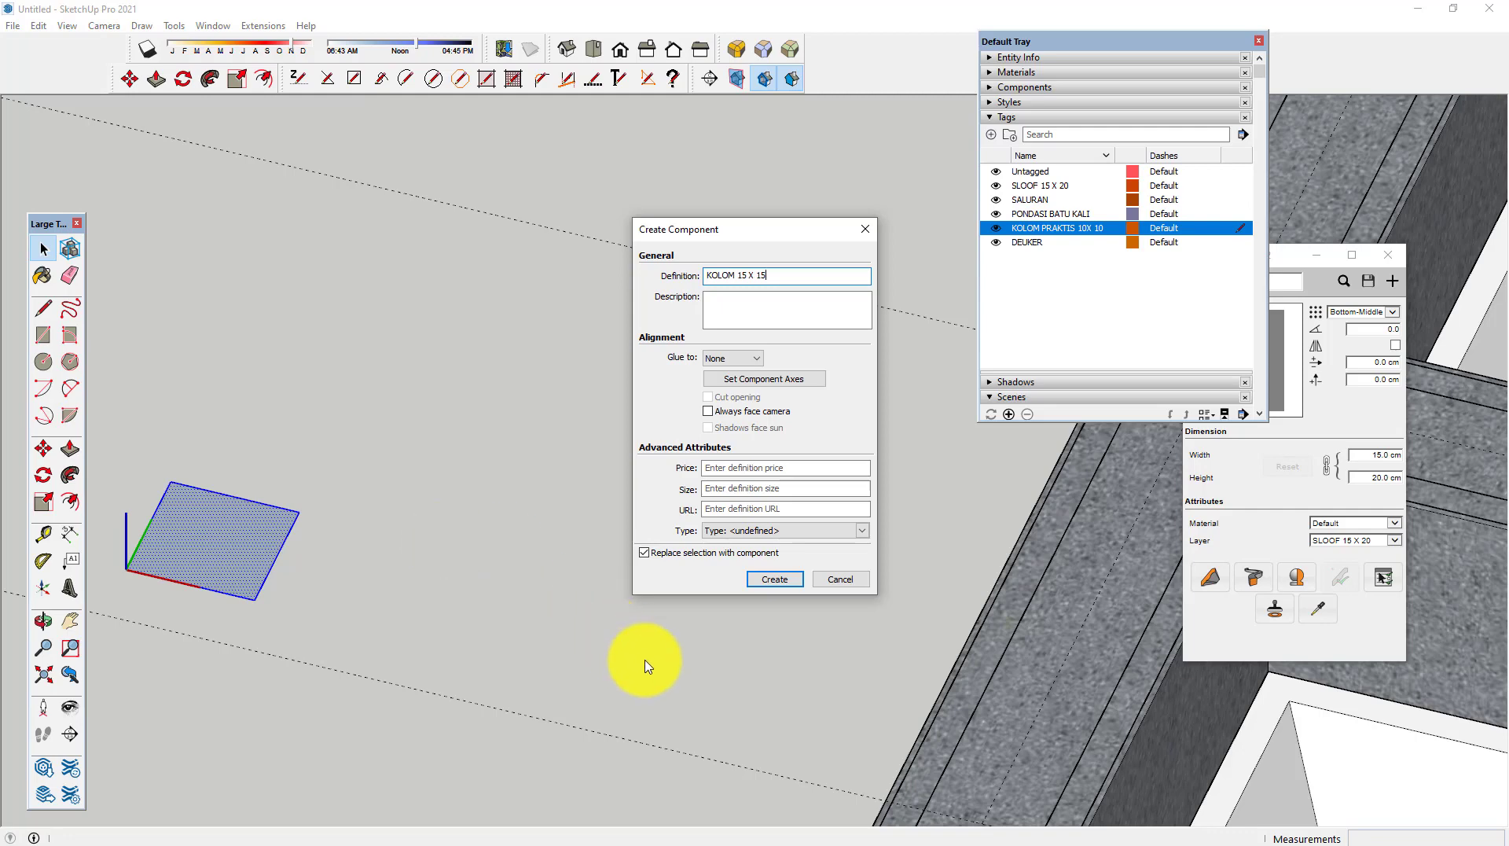
left_click(777, 582)
Step: Add two Tape Measure guide lines crossing at the square's centre
scroll(314, 518, "up", 3)
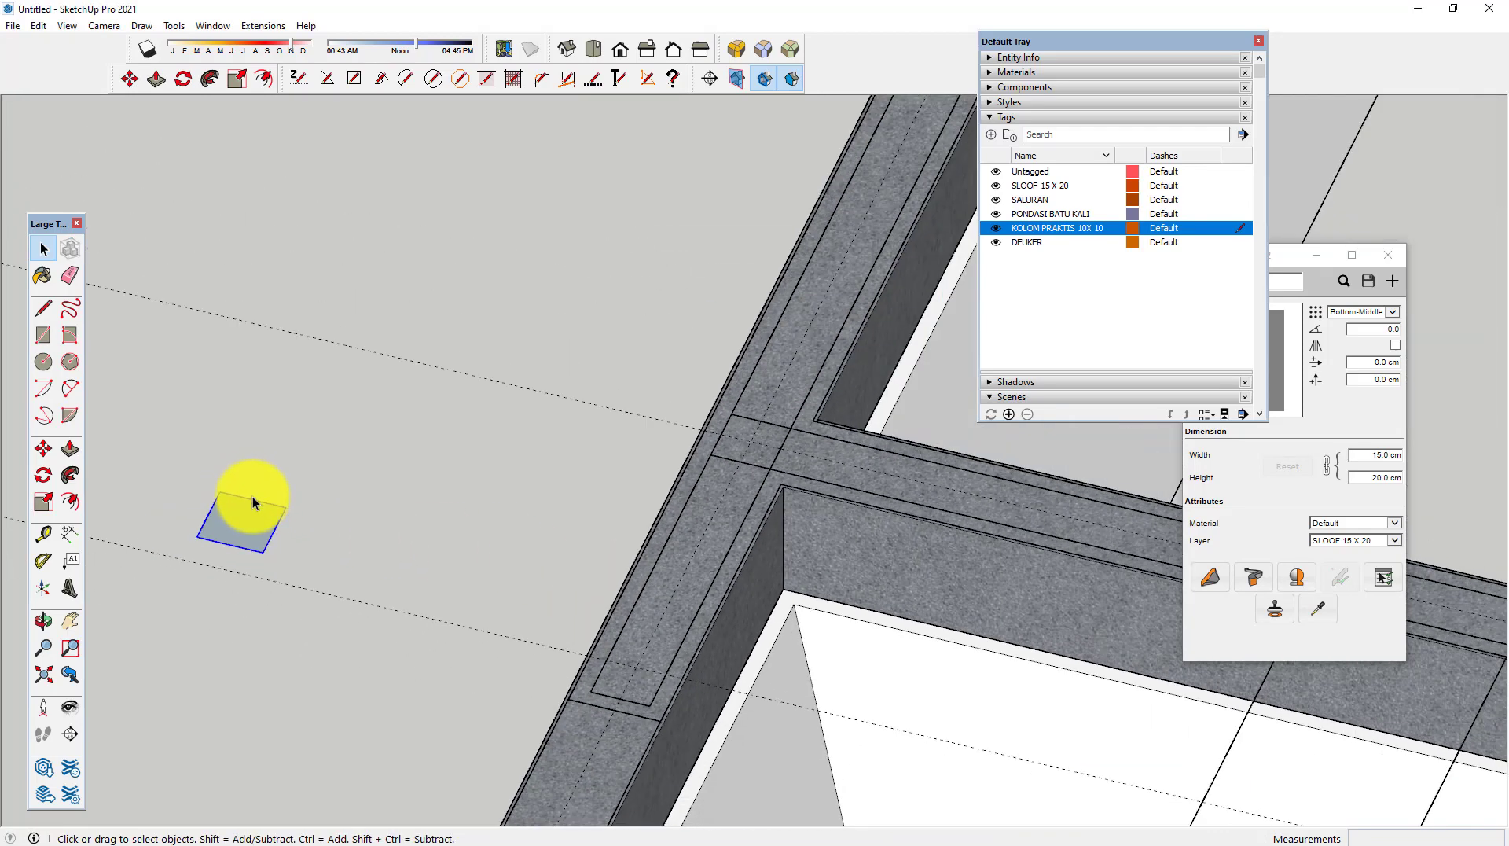
scroll(169, 529, "down", 3)
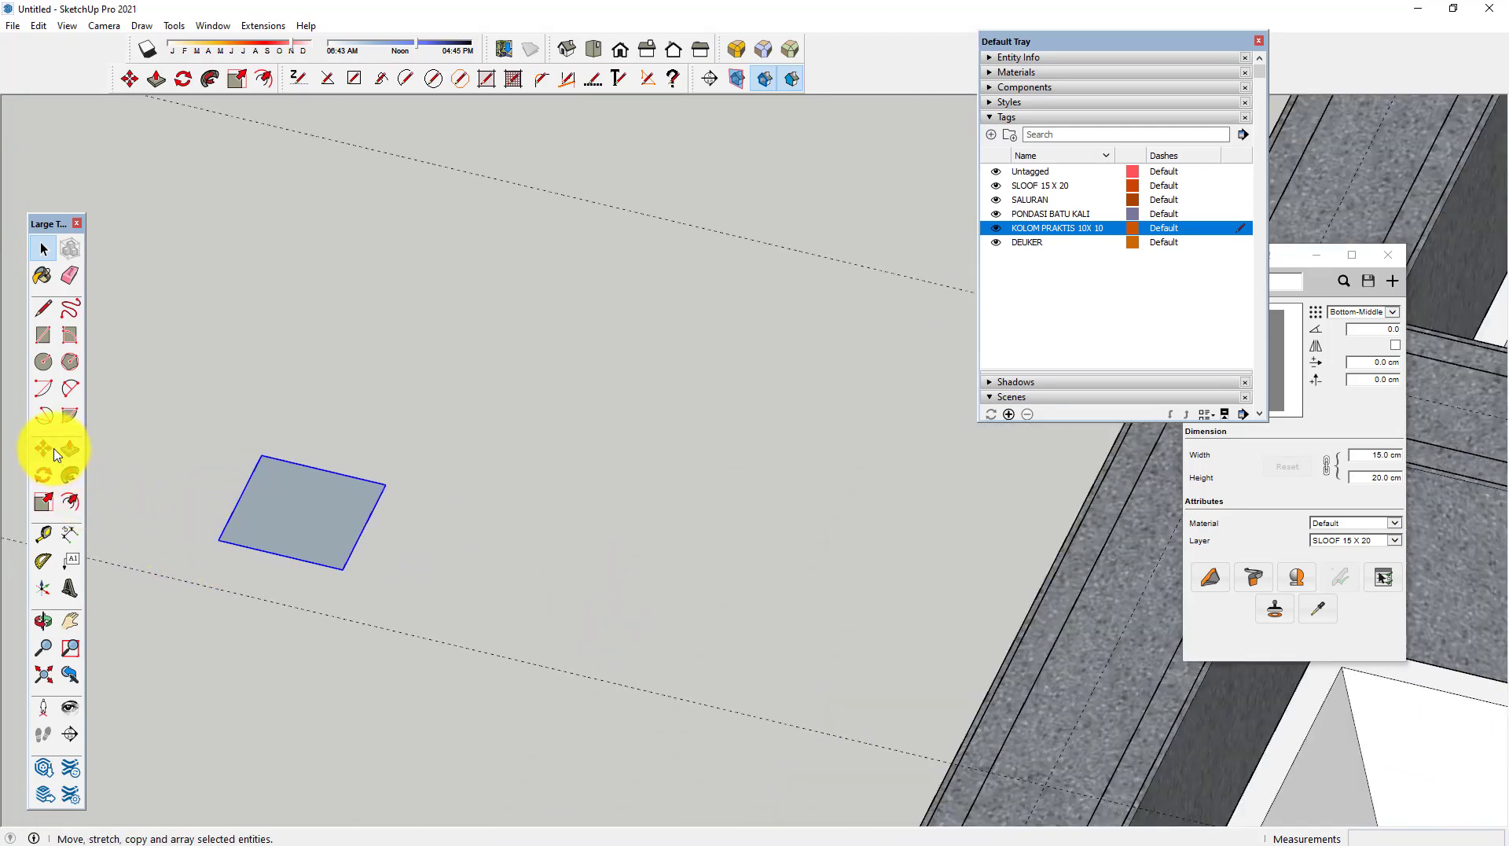
key("t")
scroll(267, 552, "up", 2)
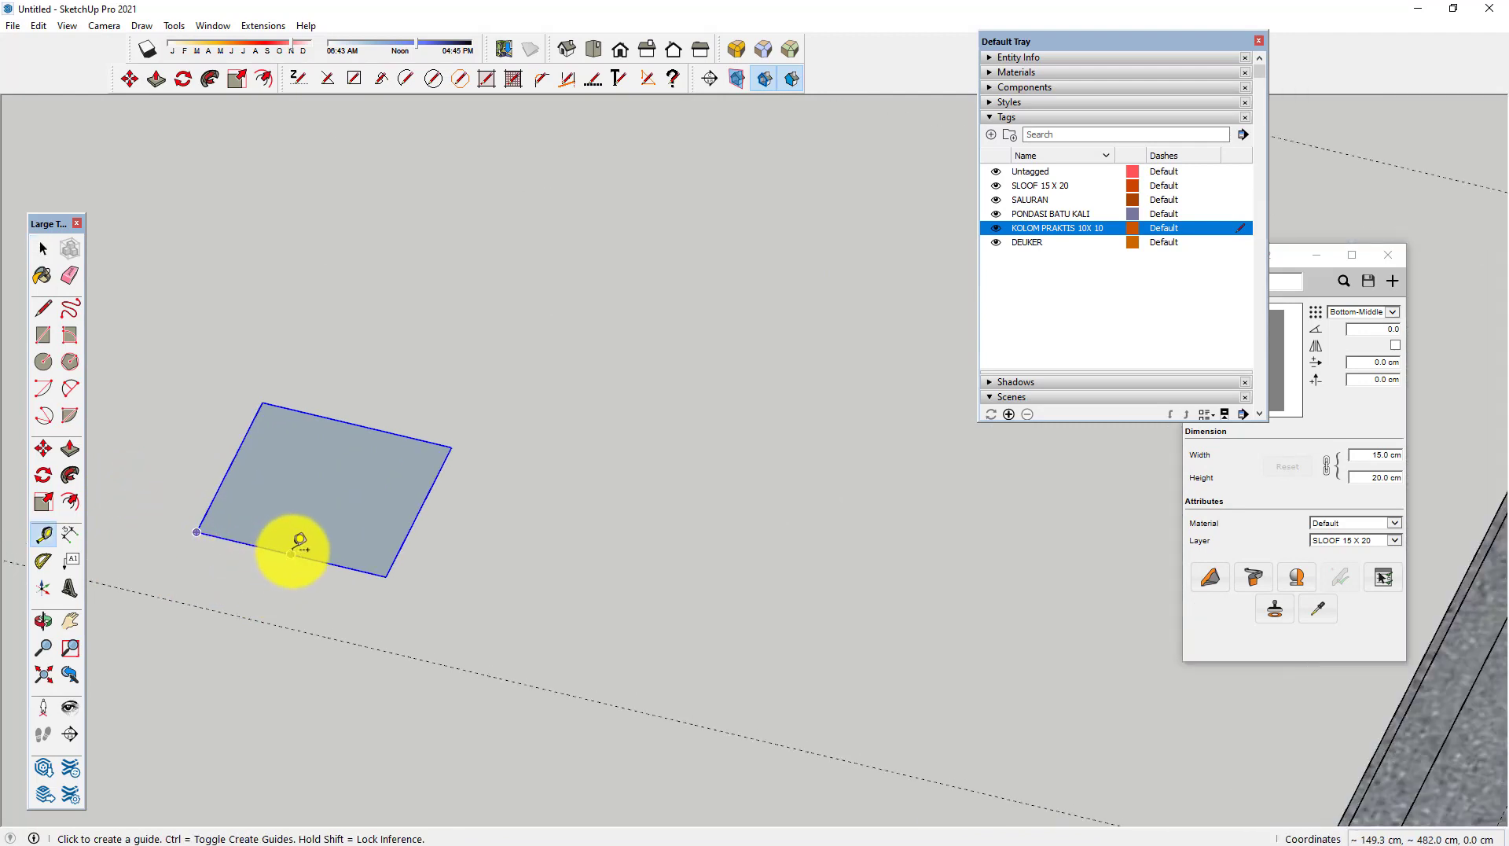
left_click(291, 553)
left_click(236, 541)
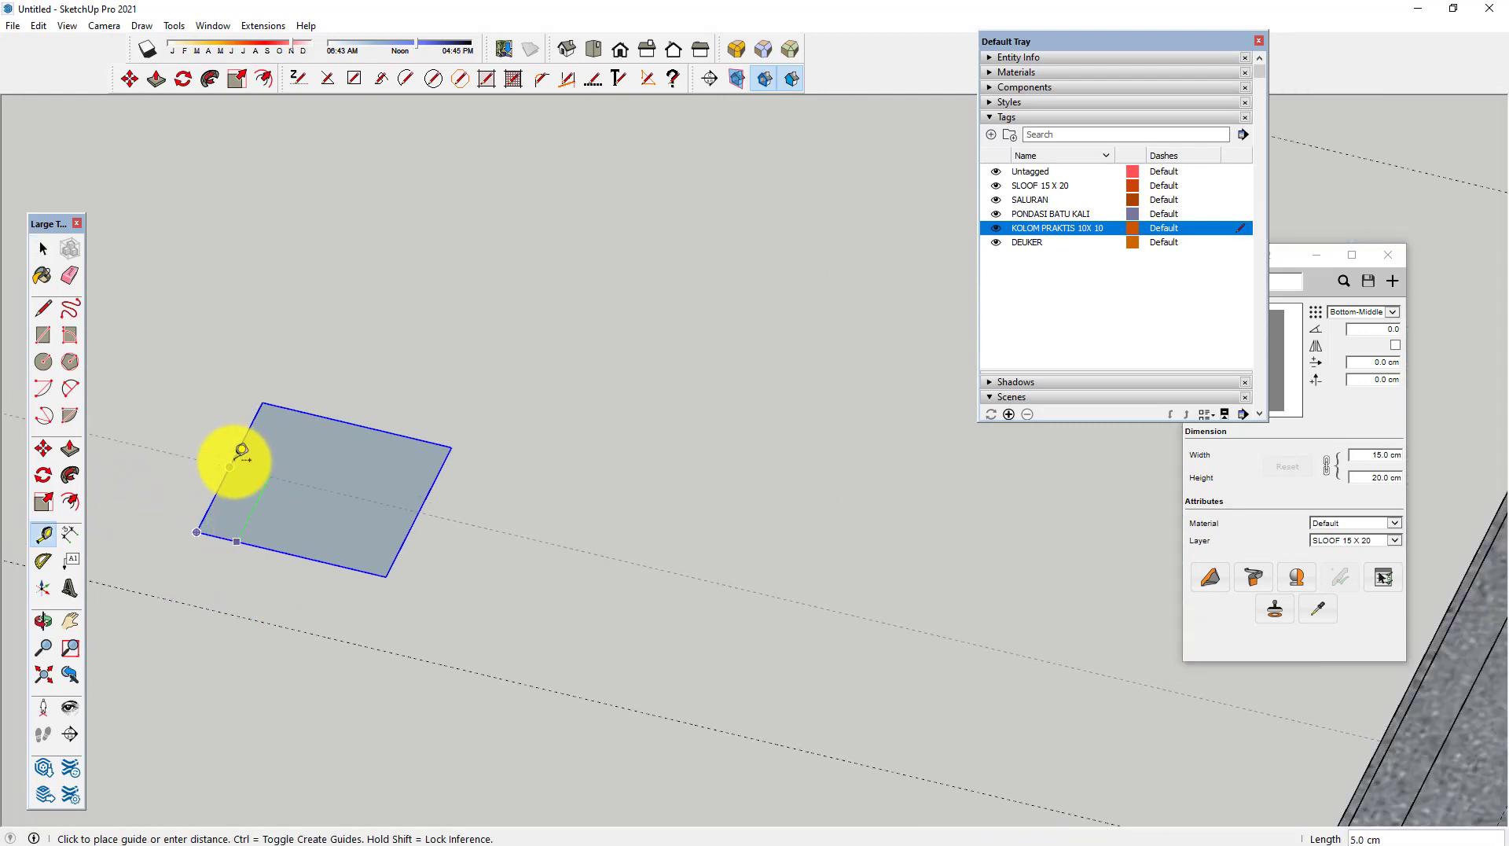
left_click(246, 434)
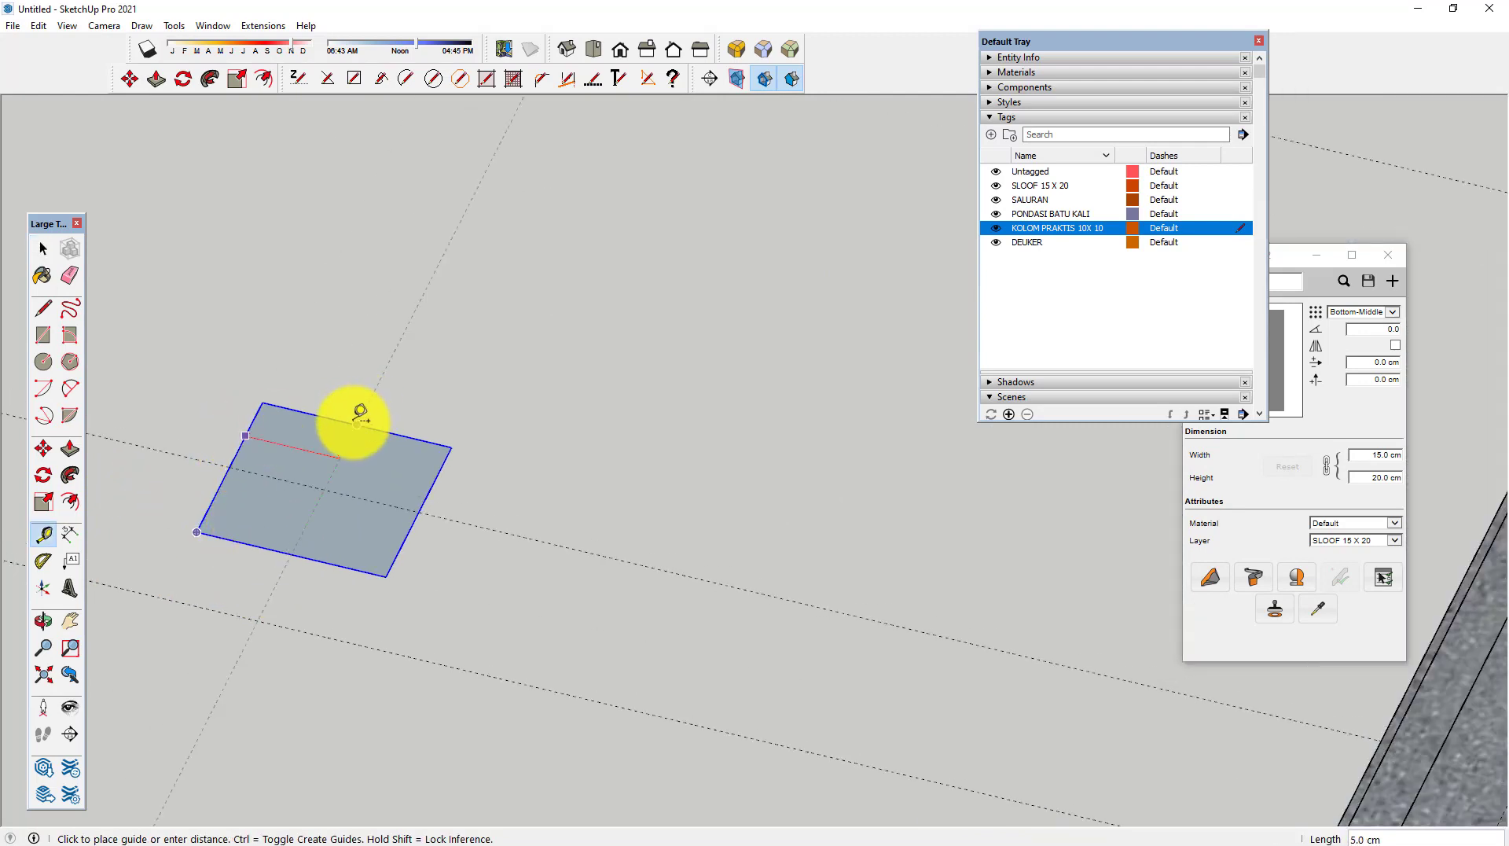
left_click(338, 444)
key("space")
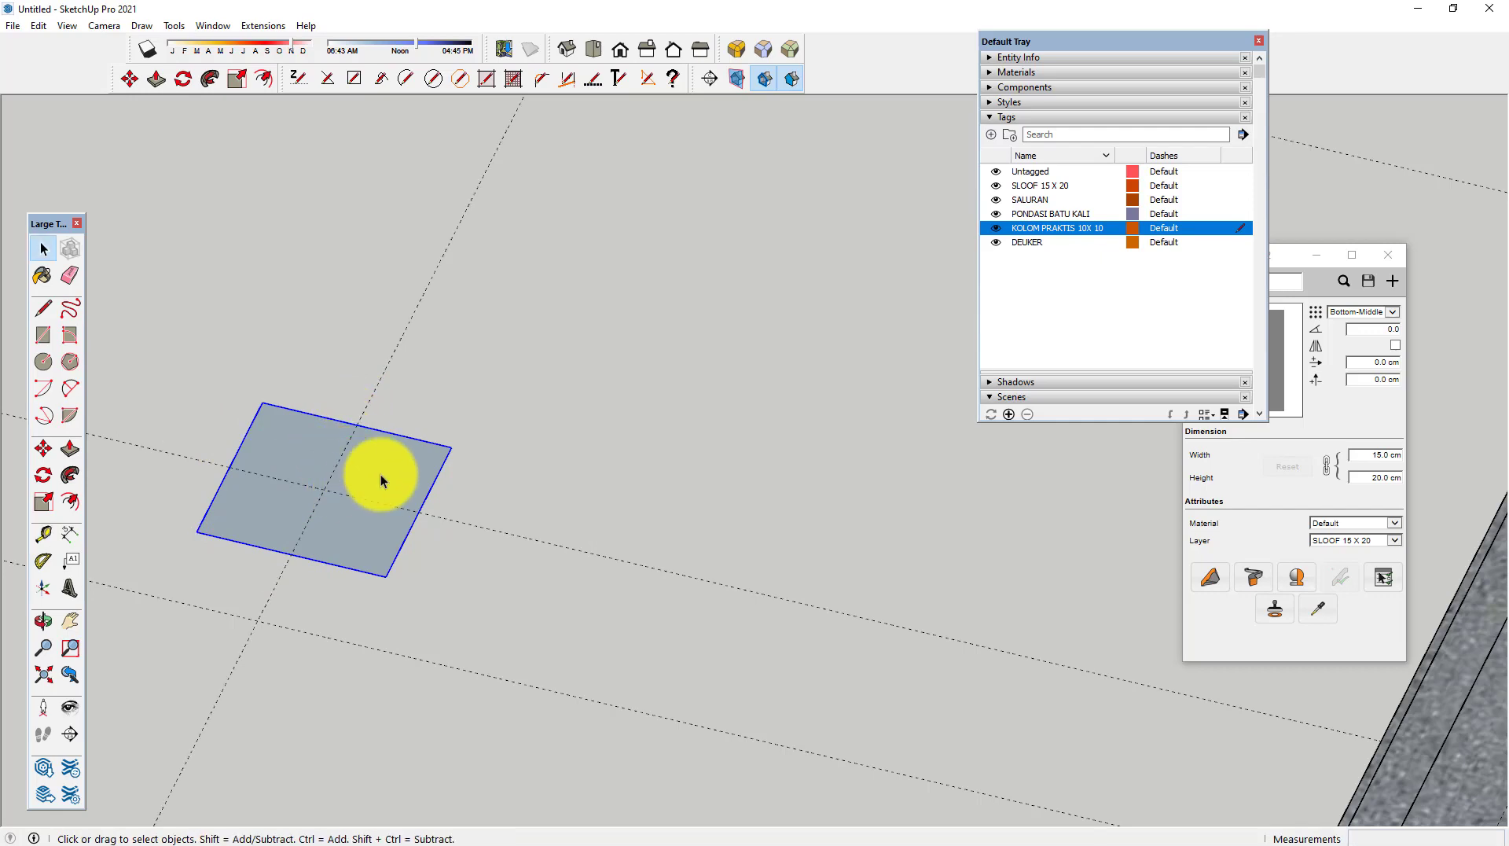
Step: Move the square by its guide crossing onto the sloof beam intersection
left_click(44, 449)
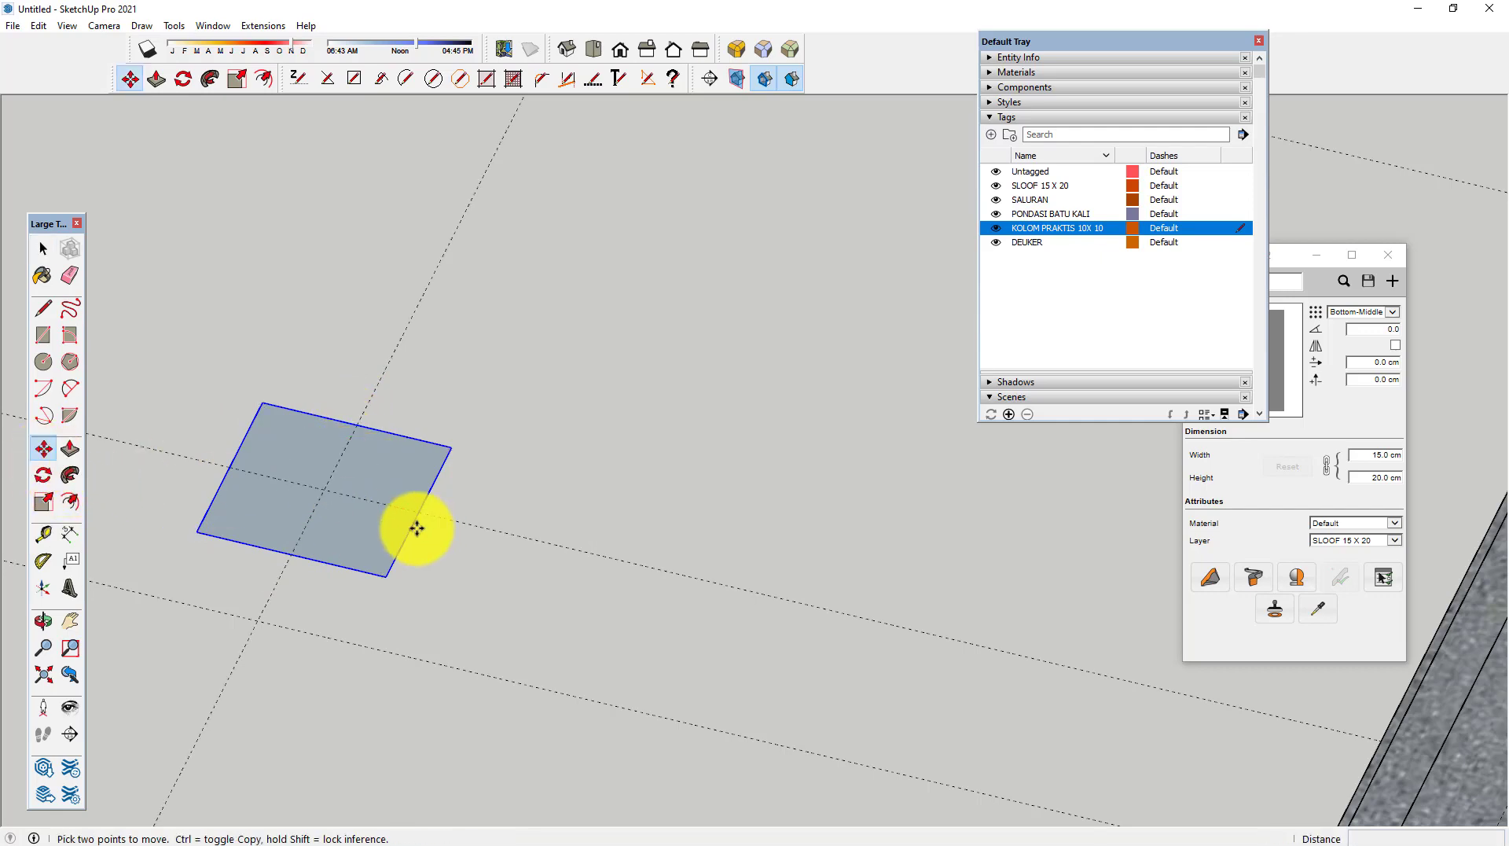
left_click(316, 490)
scroll(124, 521, "down", 3)
scroll(303, 457, "down", 2)
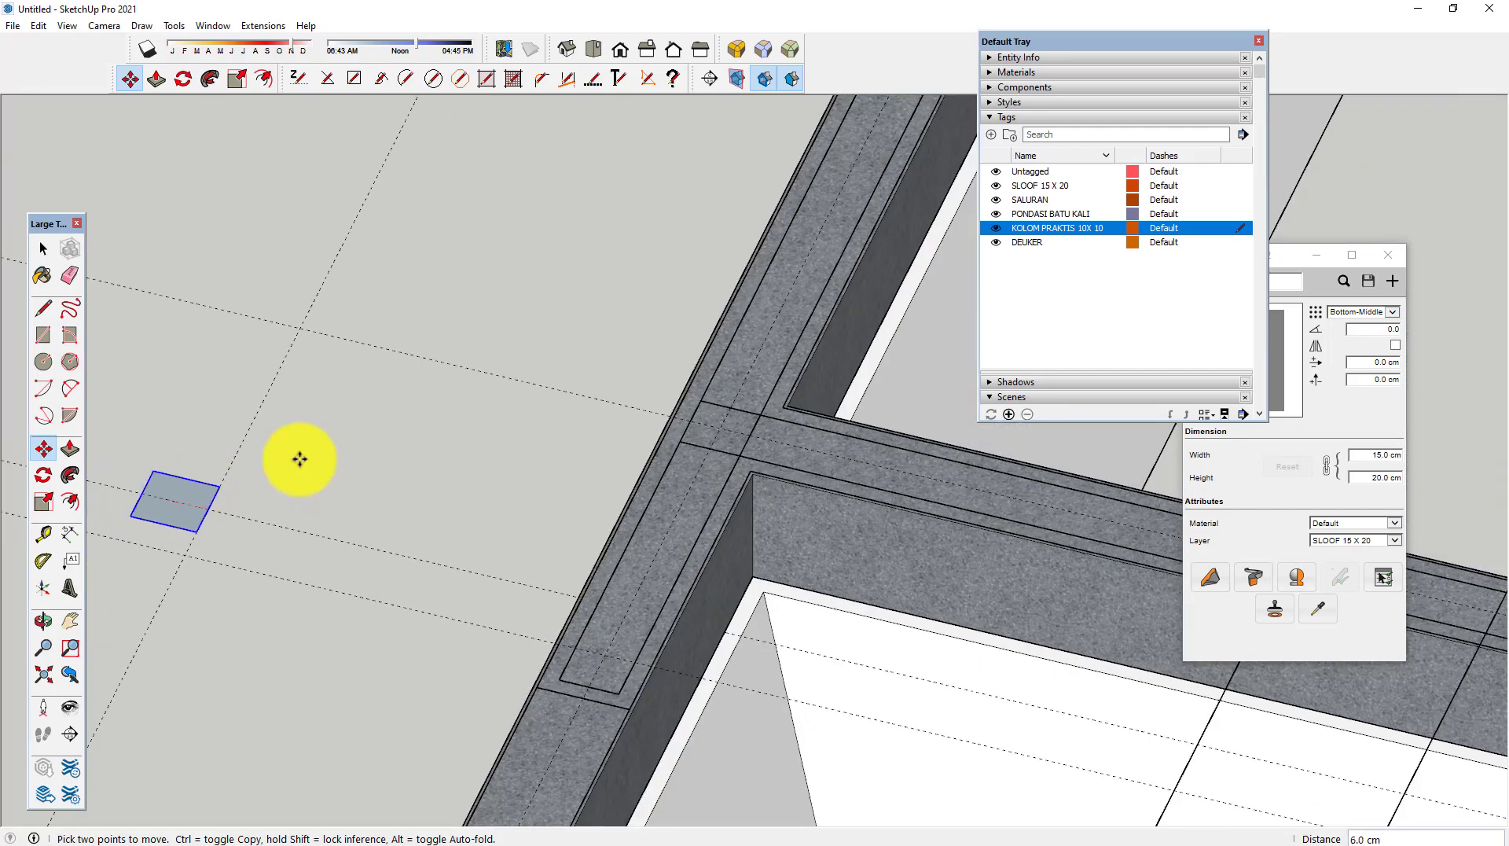
left_click(722, 433)
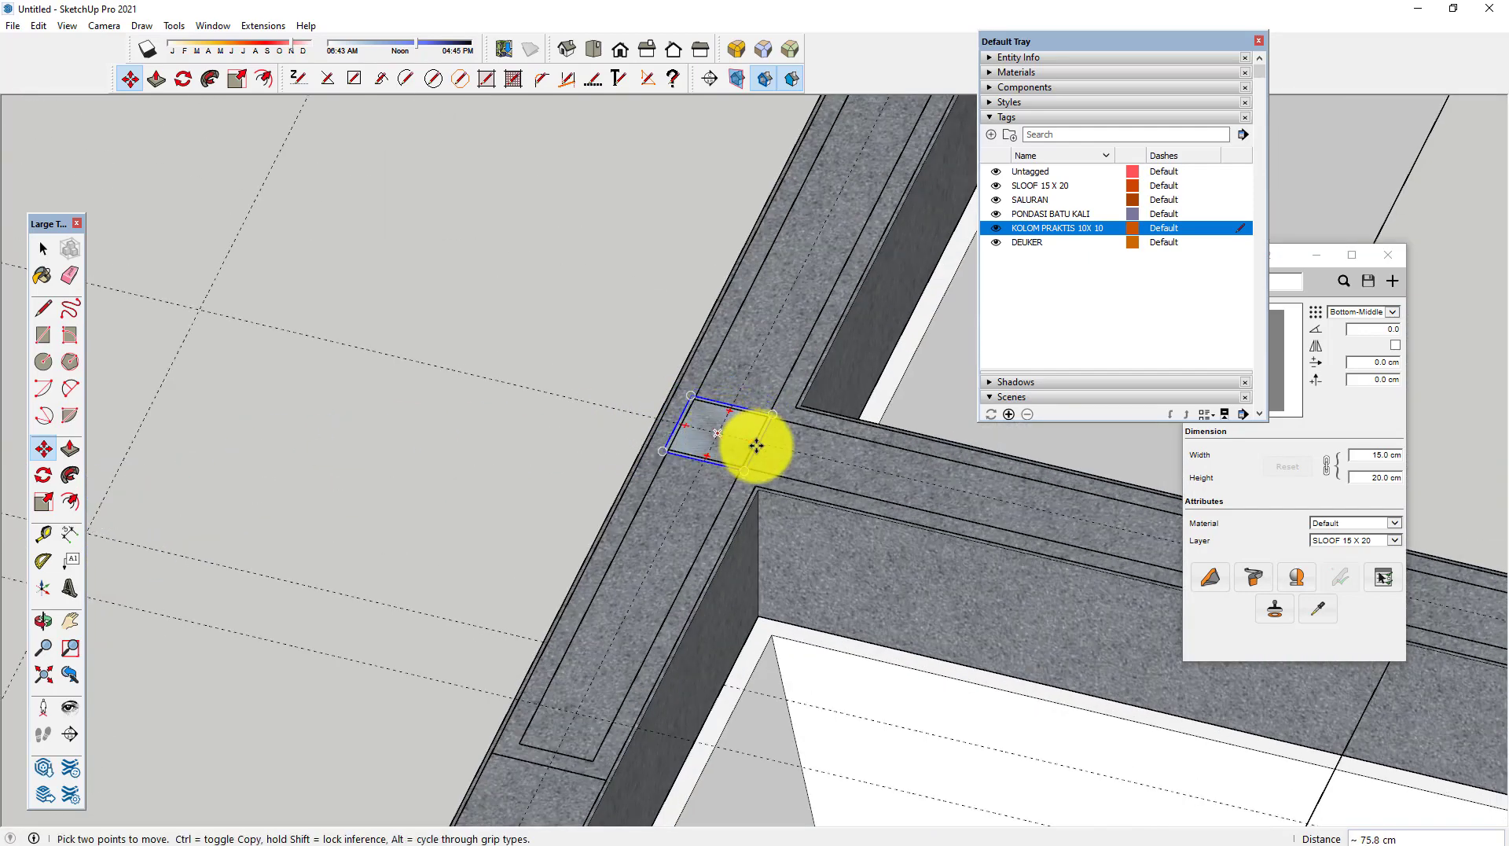
Step: Copy the KOLOM column square to the outer beam corner and the next beam junction
key("ctrl")
left_click(714, 431)
scroll(495, 515, "down", 3)
scroll(505, 462, "down", 2)
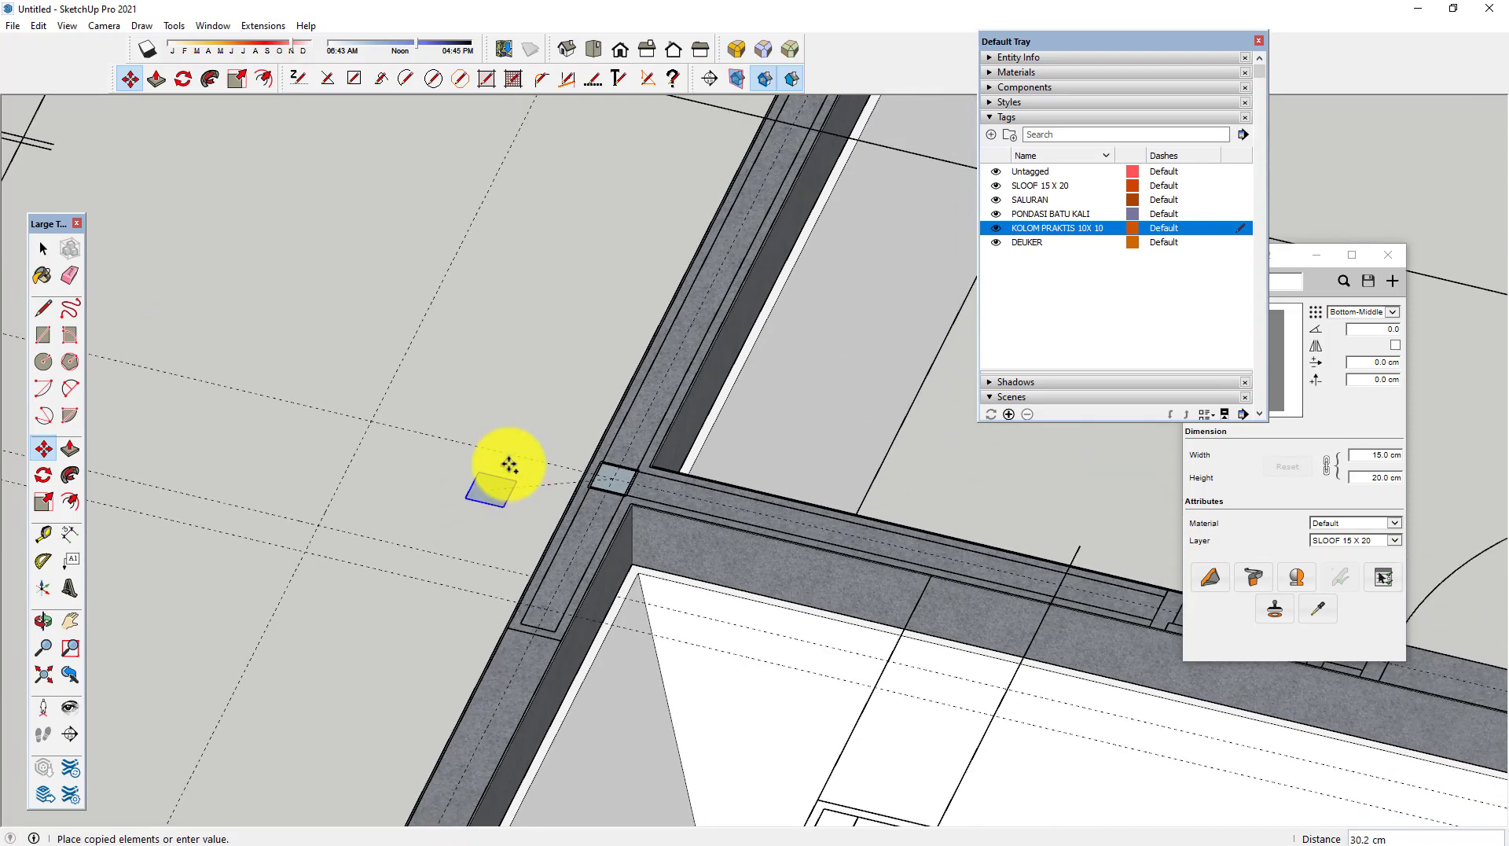
scroll(620, 425, "down", 1)
scroll(697, 380, "up", 1)
scroll(691, 293, "up", 2)
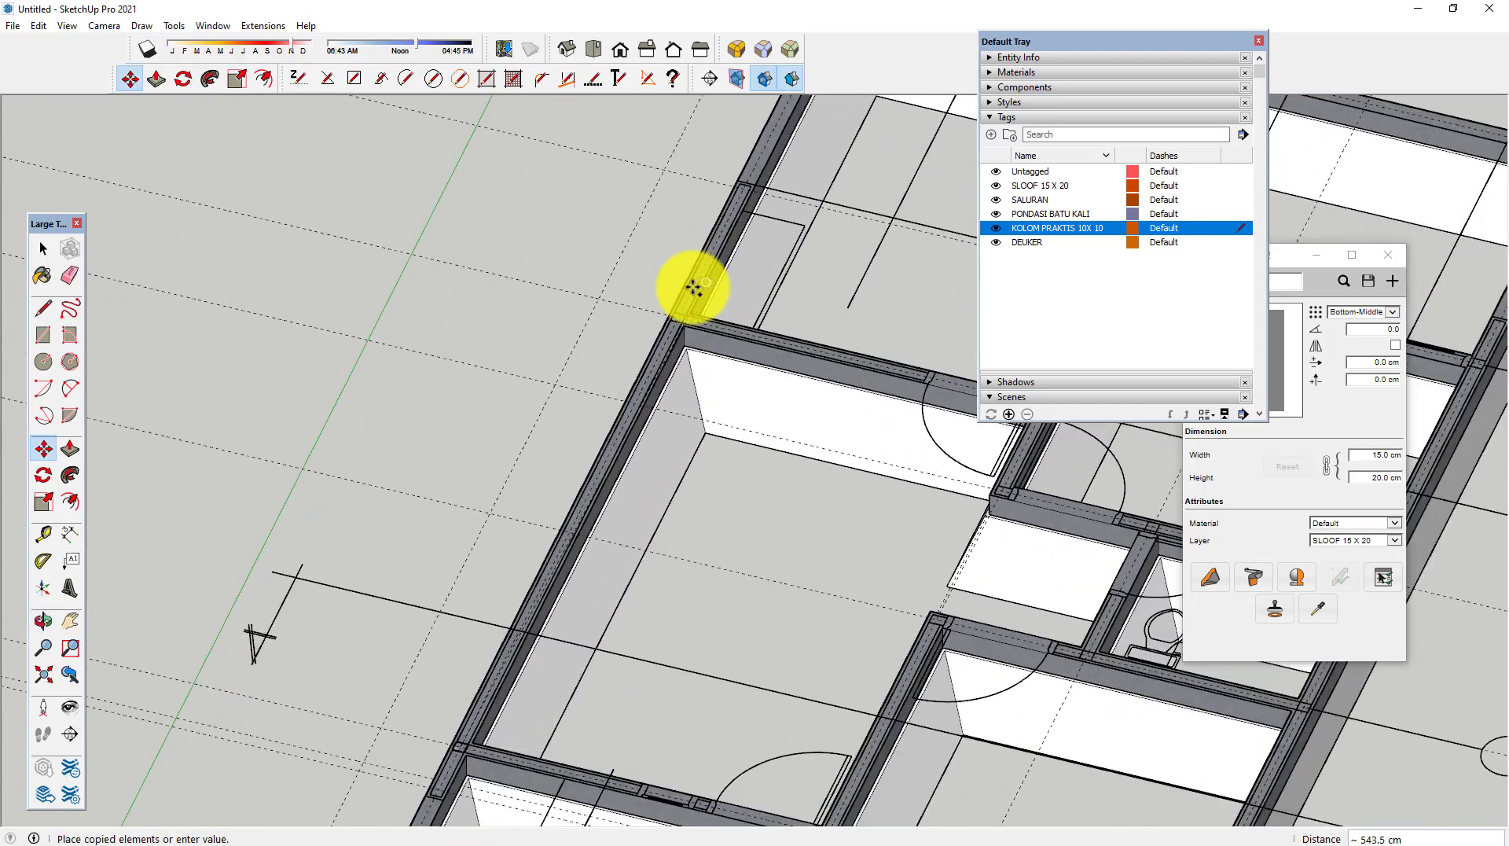
scroll(674, 321, "up", 2)
scroll(667, 338, "up", 2)
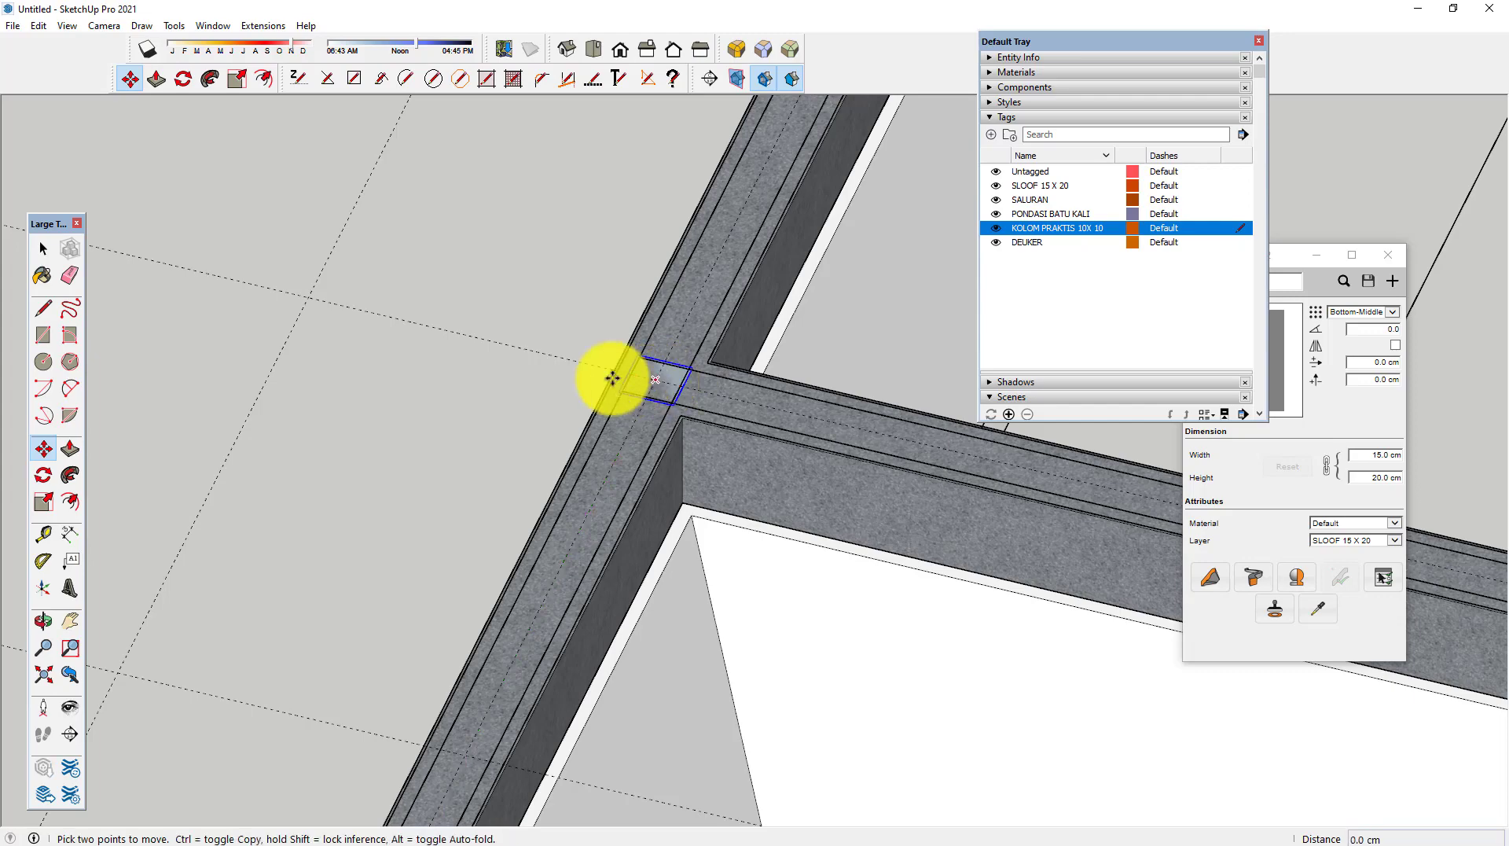
scroll(327, 314, "down", 2)
scroll(327, 320, "down", 3)
scroll(717, 437, "up", 2)
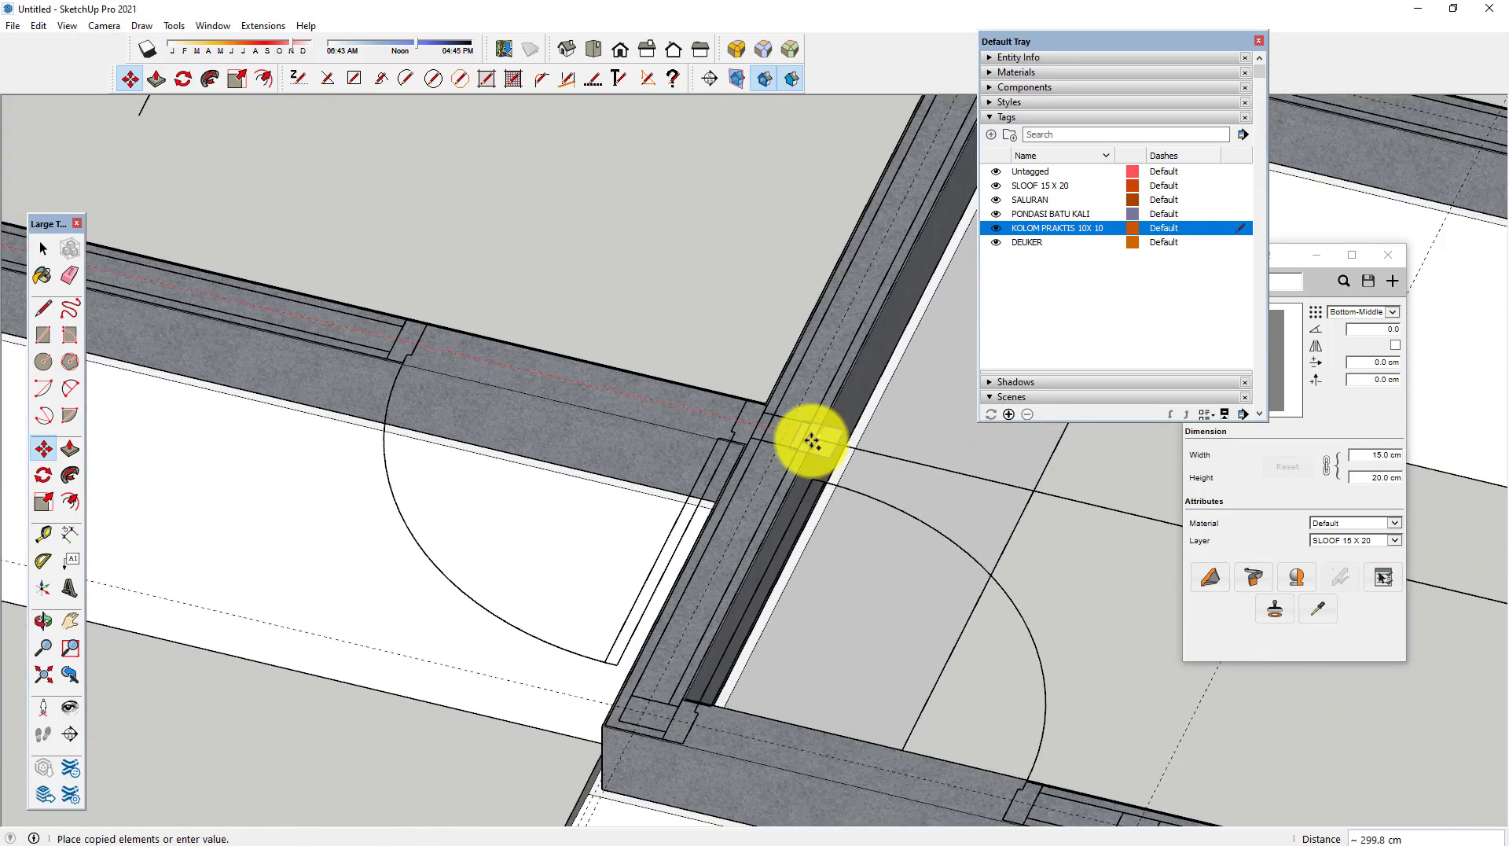
scroll(785, 430, "up", 2)
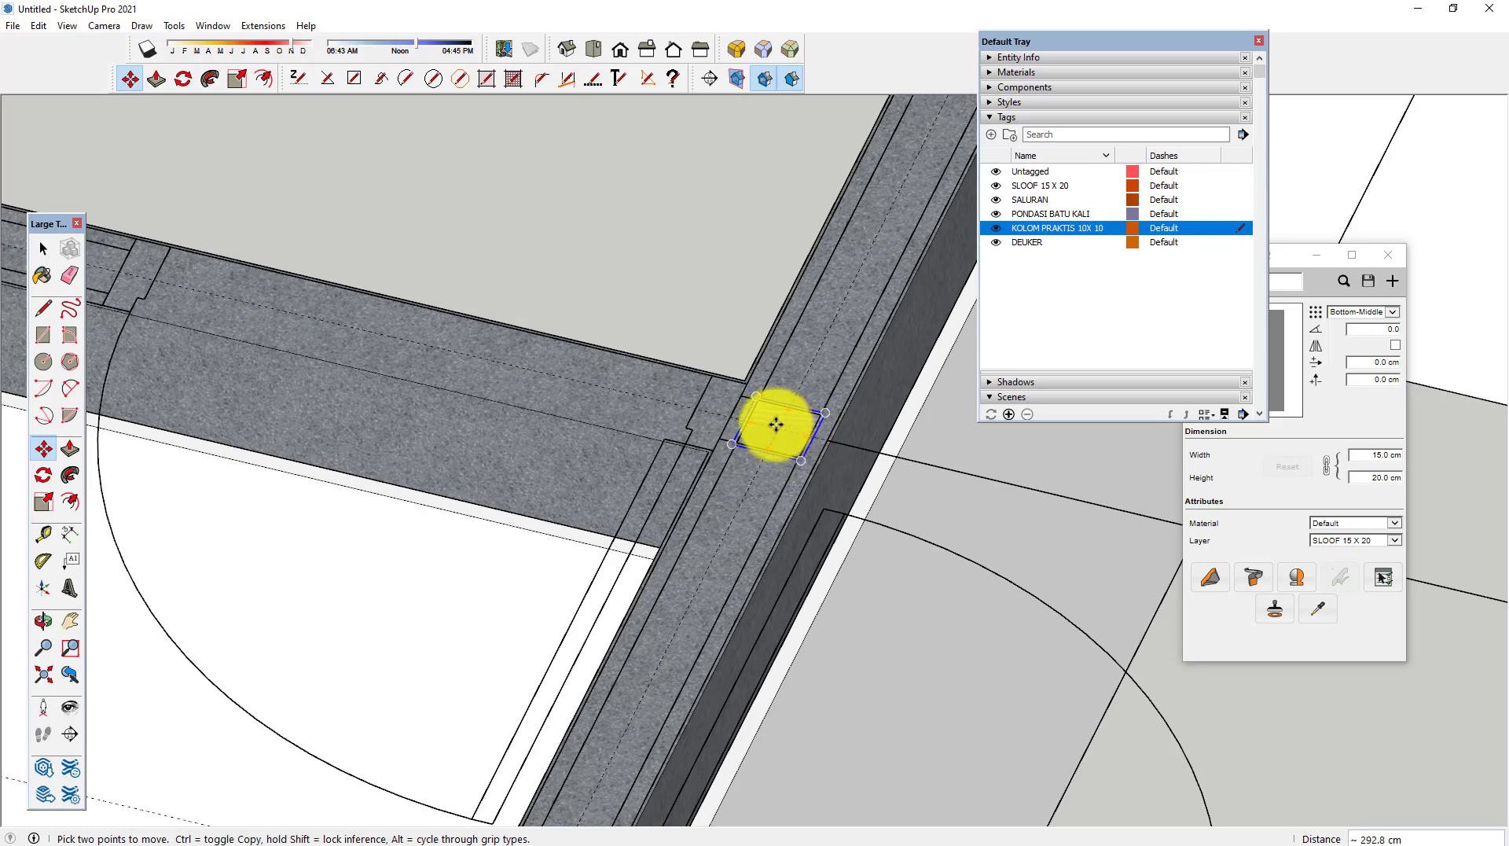
scroll(566, 505, "down", 2)
scroll(684, 327, "down", 2)
scroll(741, 252, "up", 2)
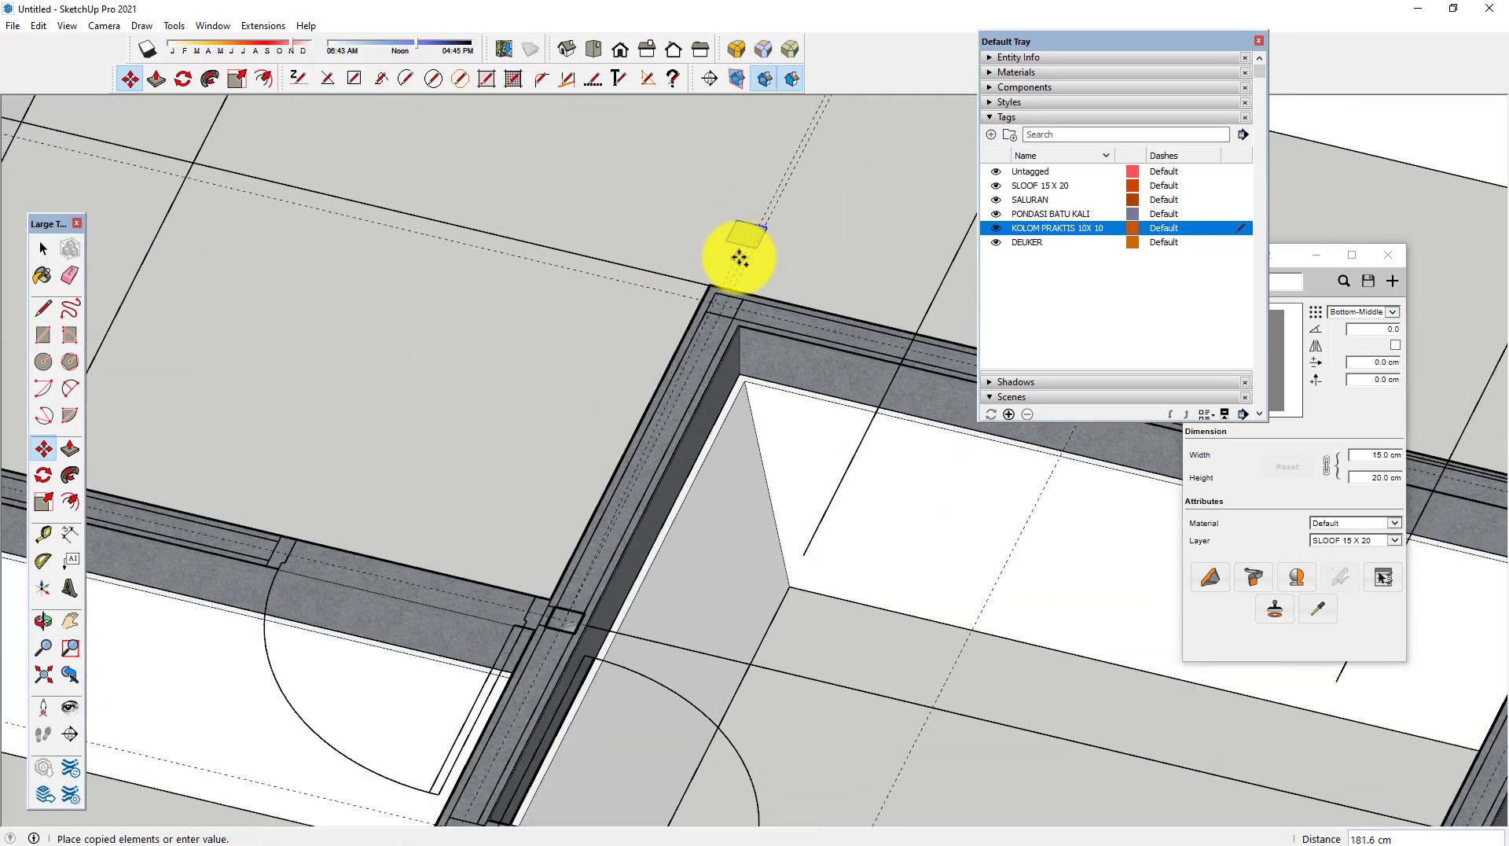
scroll(726, 323, "up", 2)
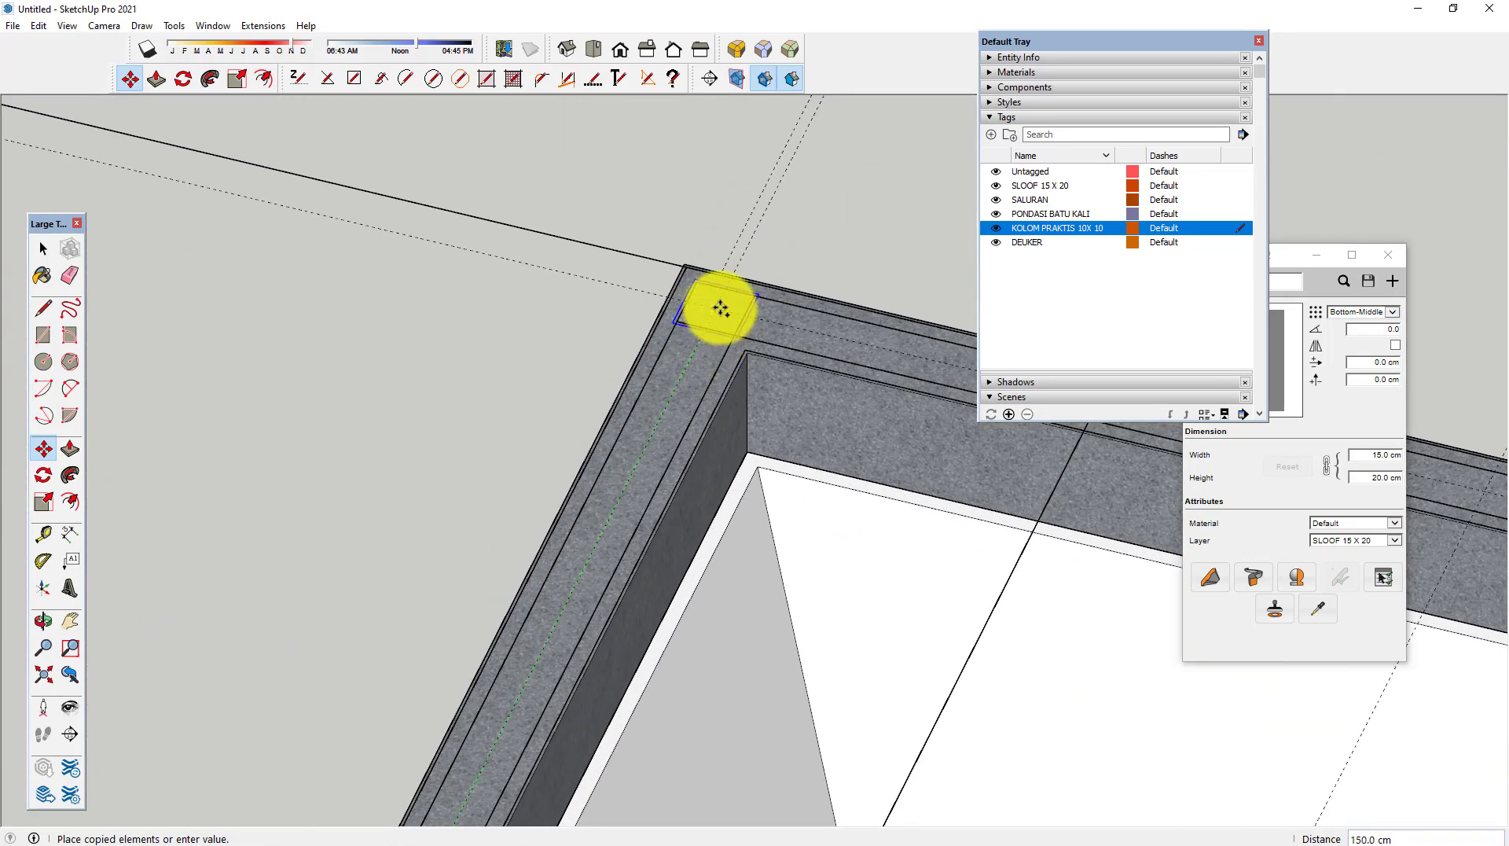
left_click(716, 307)
scroll(505, 327, "down", 2)
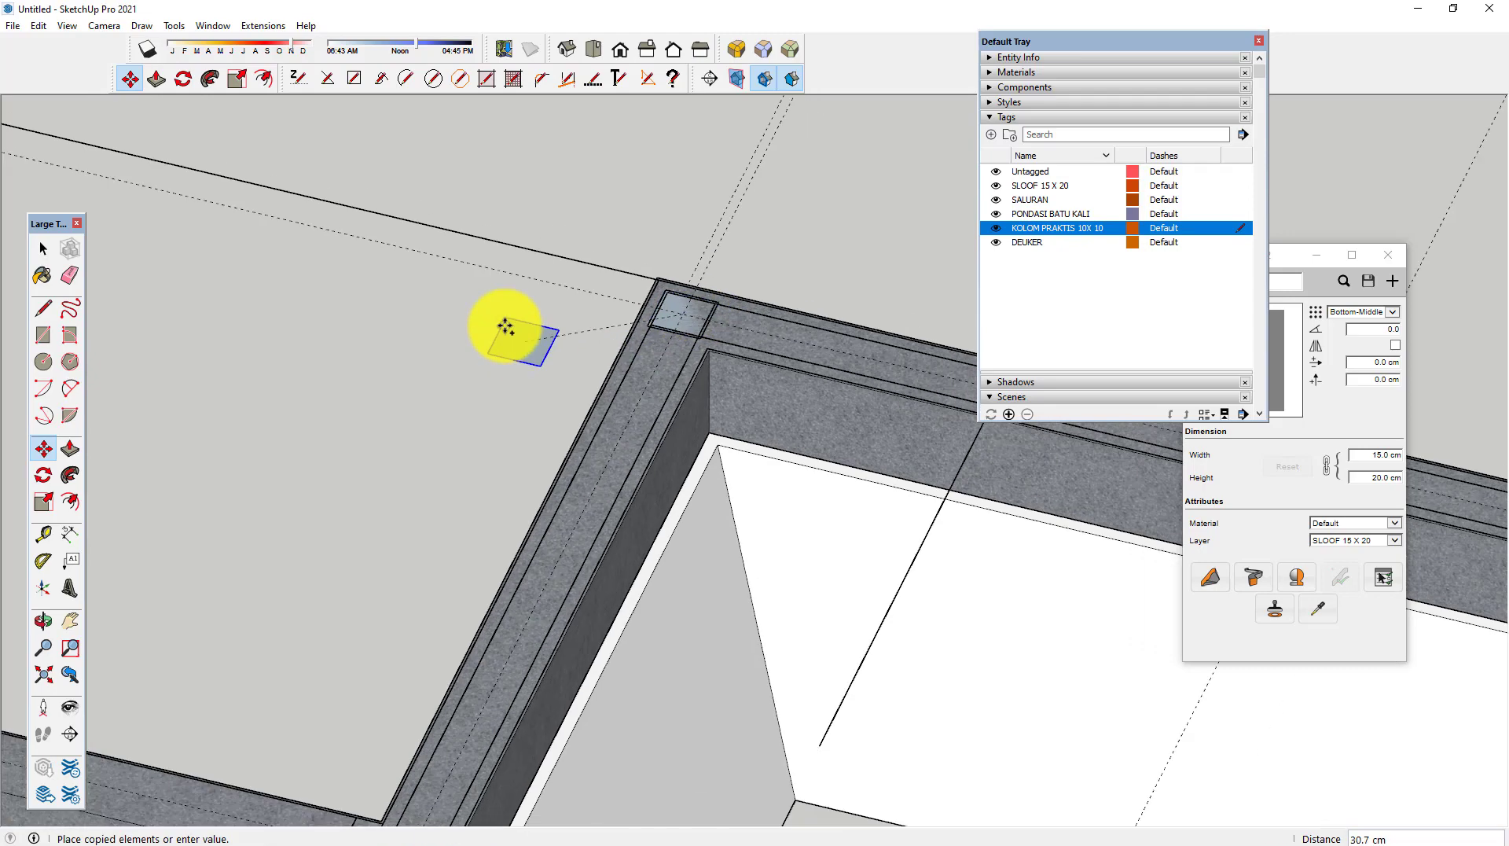
scroll(458, 320, "down", 2)
scroll(818, 388, "up", 1)
scroll(958, 425, "up", 2)
scroll(957, 425, "up", 1)
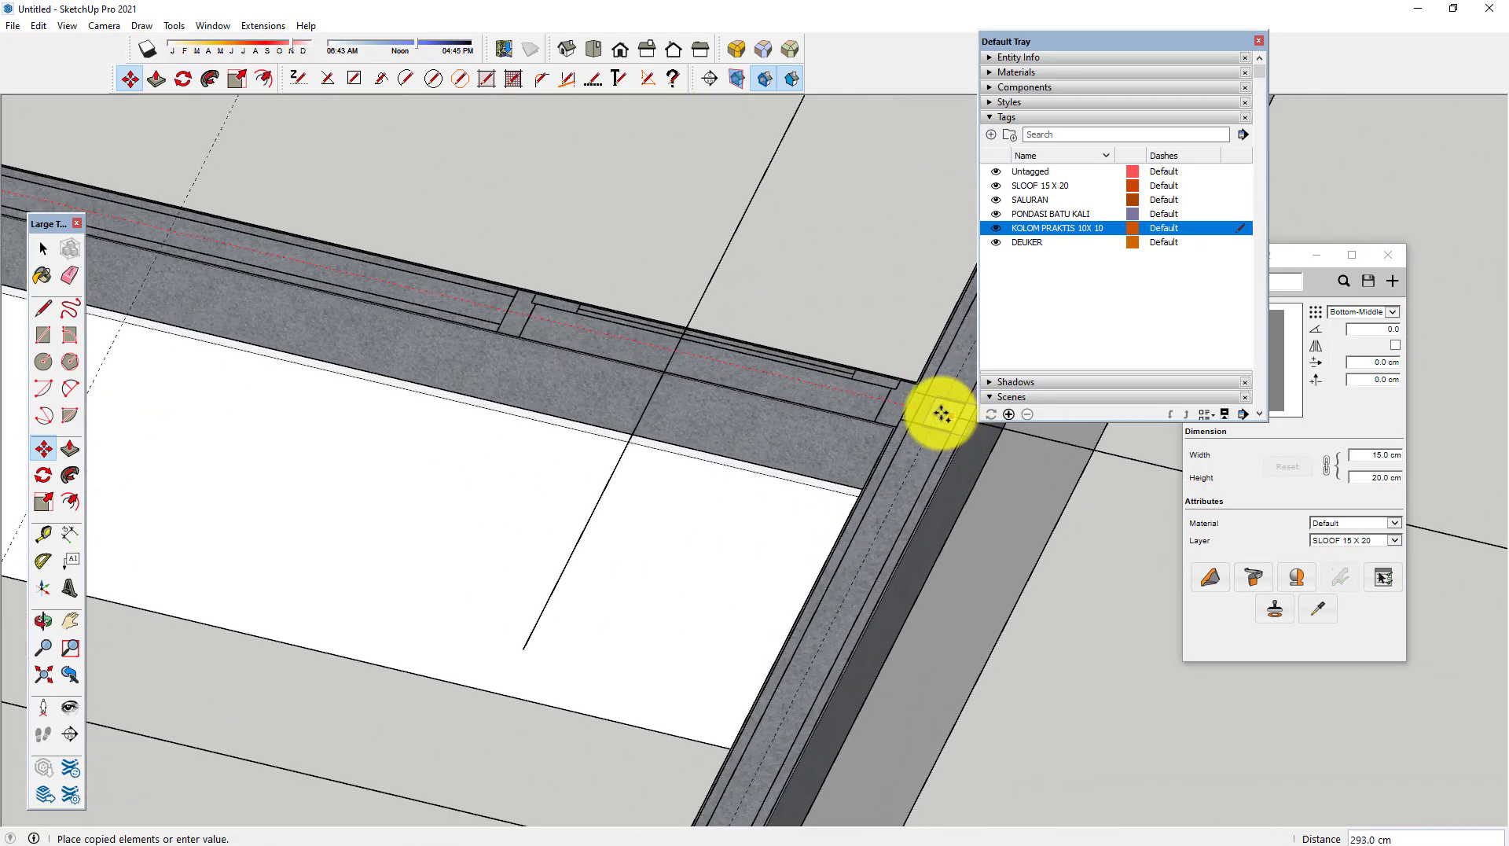
scroll(943, 411, "up", 1)
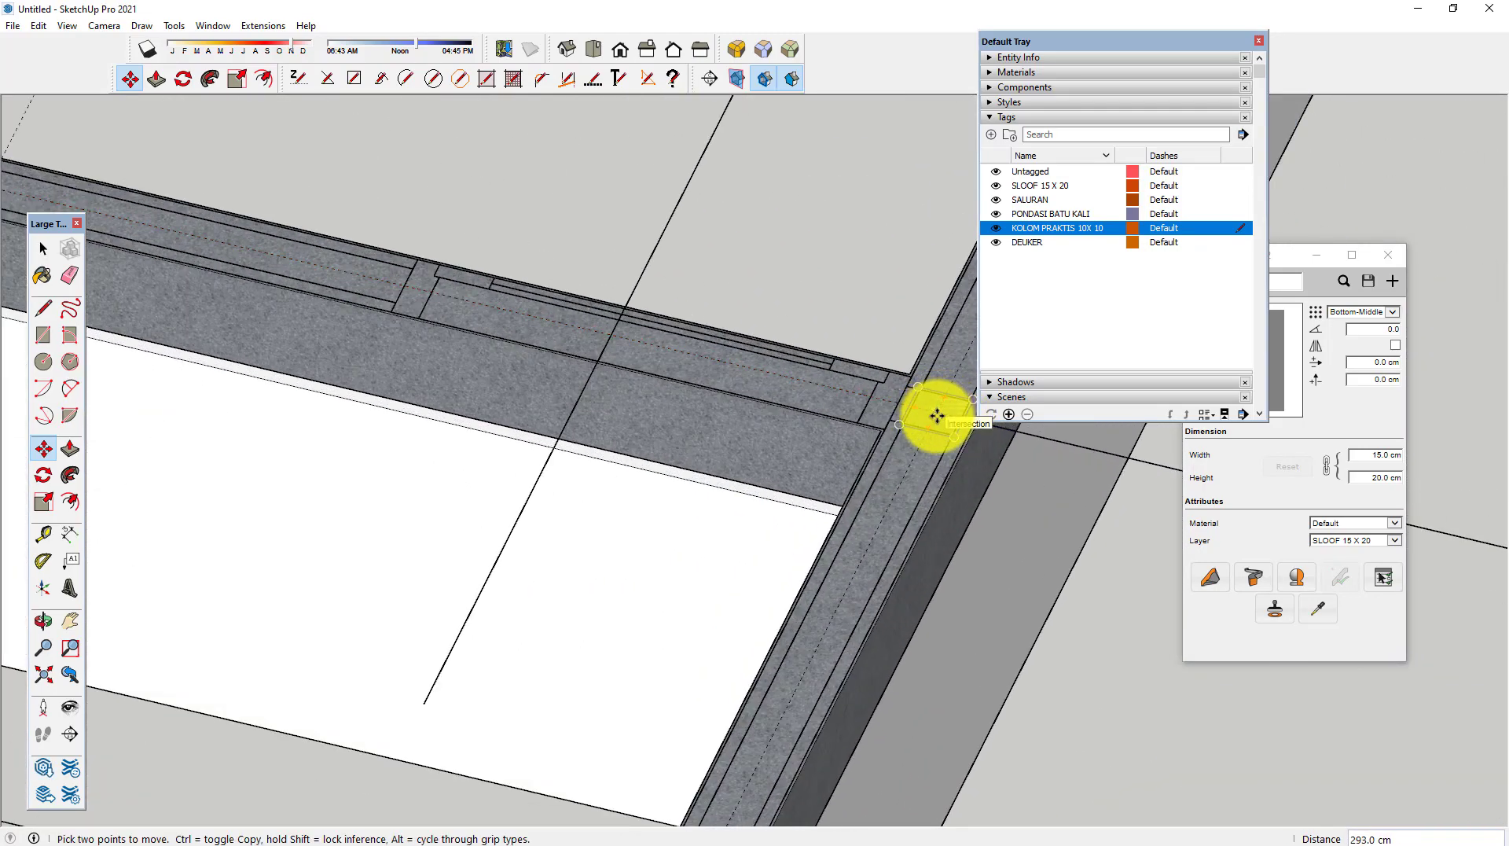
left_click(937, 417)
scroll(825, 253, "down", 3)
scroll(842, 293, "down", 2)
scroll(734, 573, "up", 1)
scroll(742, 509, "up", 2)
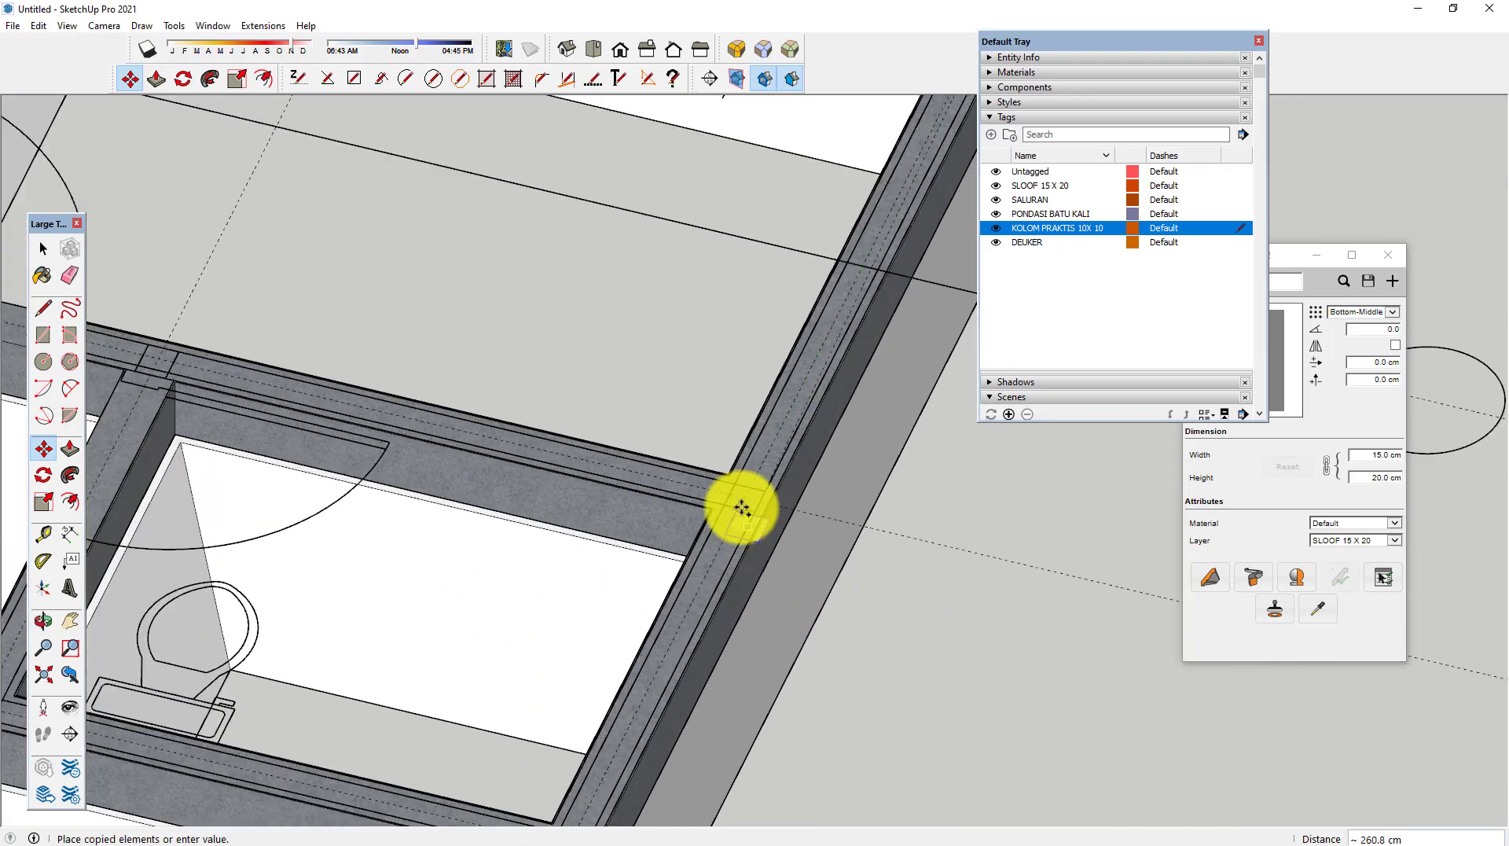
scroll(742, 509, "up", 1)
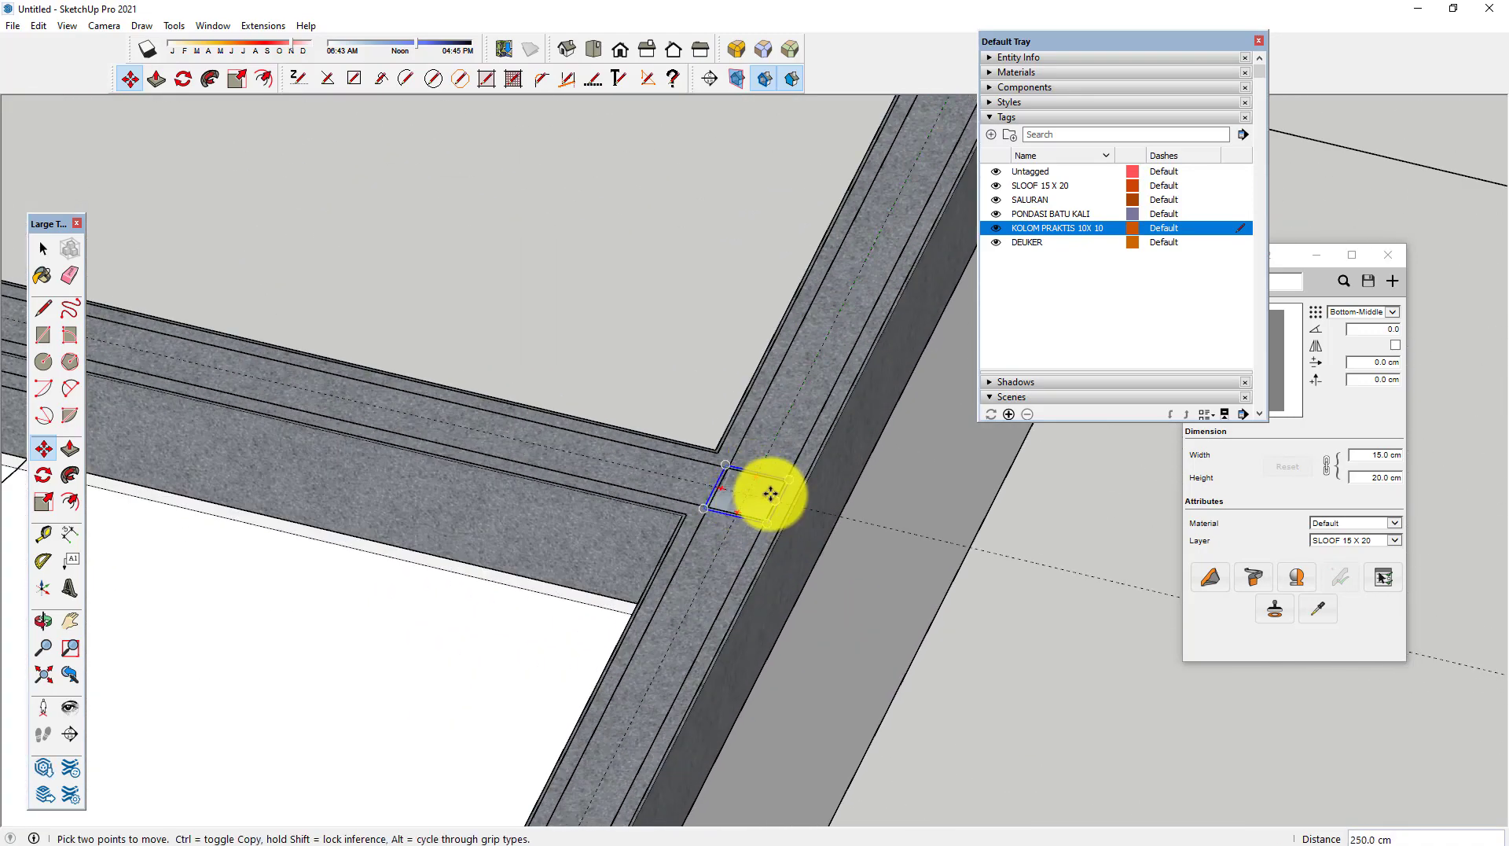
Step: Copy the column square onto another beam junction and a beam corner
left_click(798, 495)
scroll(943, 503, "down", 3)
scroll(472, 380, "up", 2)
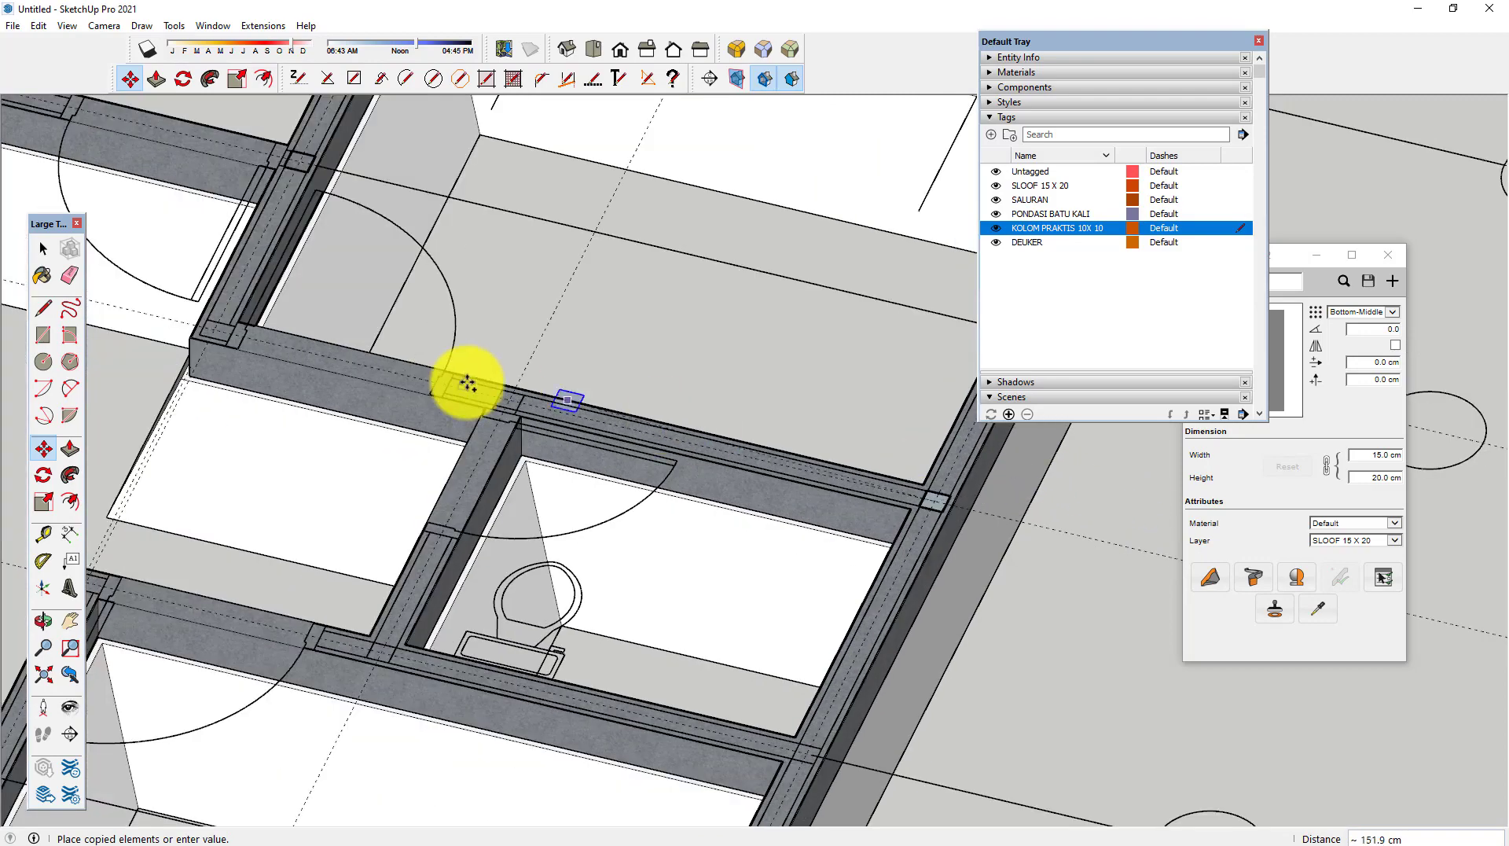
scroll(495, 393, "up", 2)
scroll(496, 393, "up", 1)
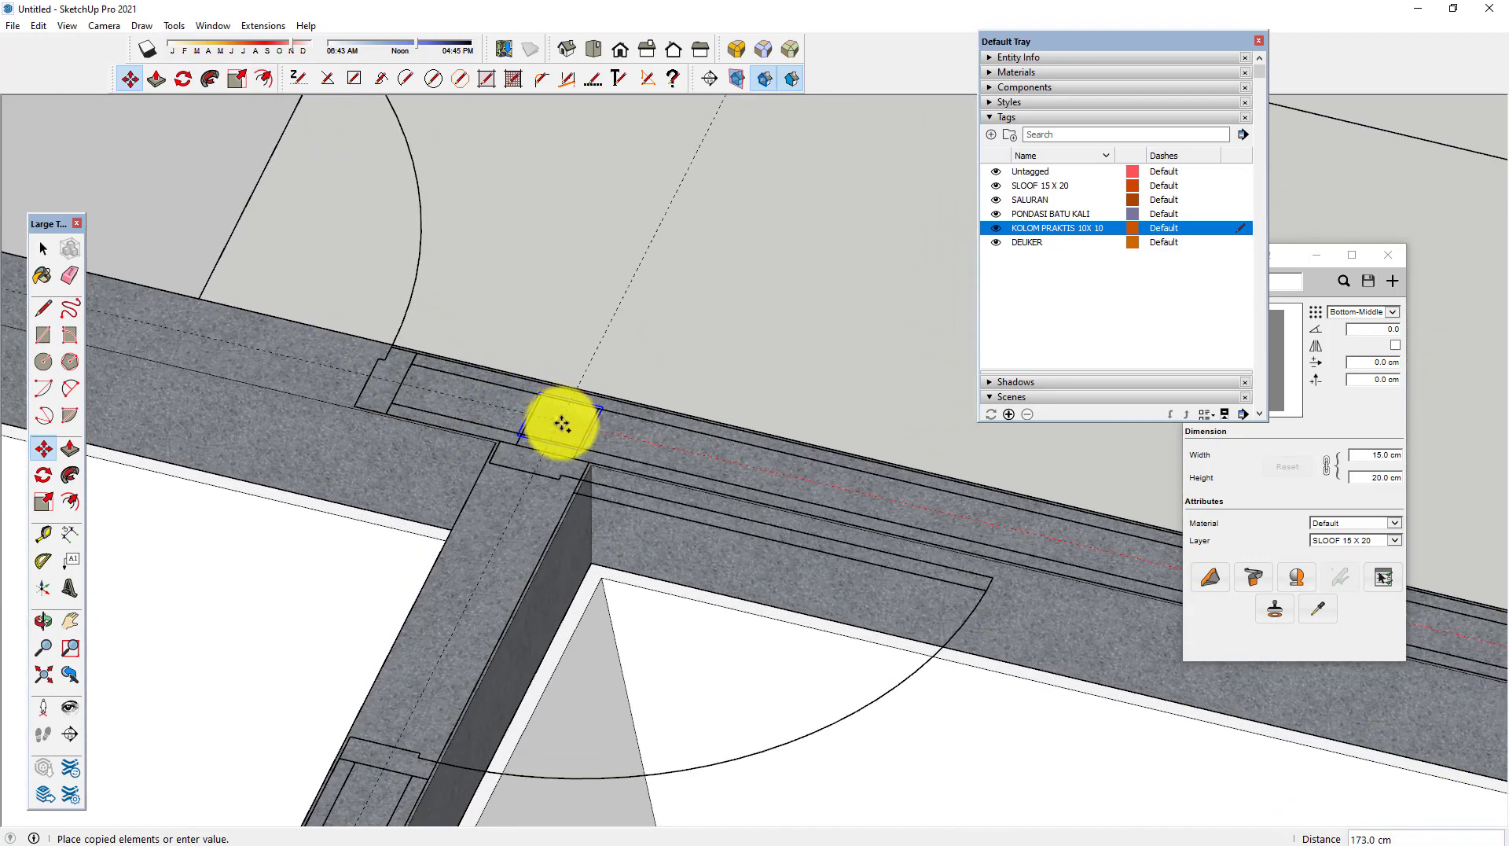
left_click(558, 422)
scroll(786, 431, "down", 3)
scroll(303, 296, "up", 2)
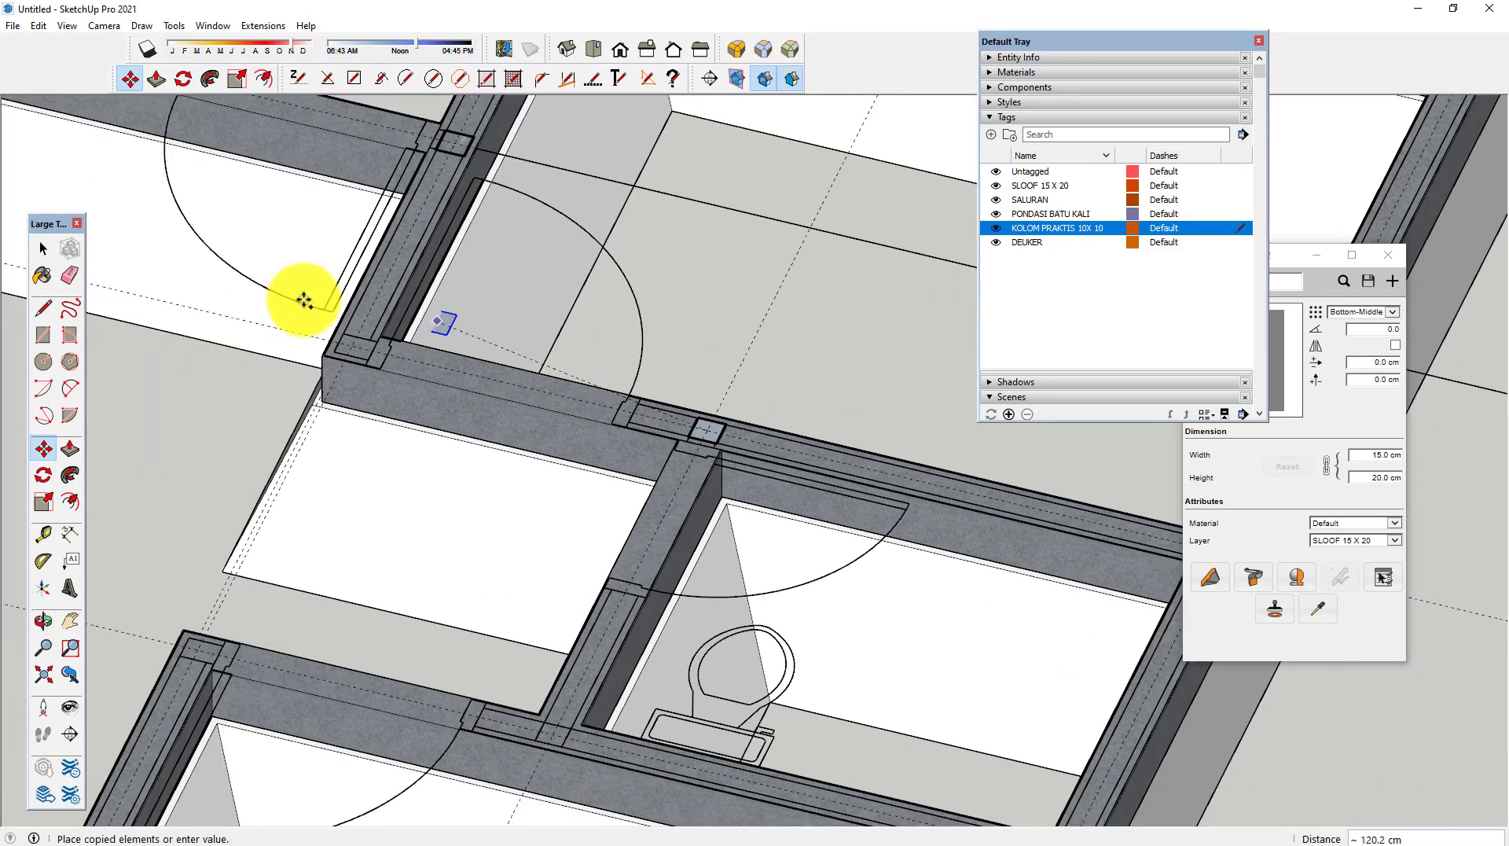
scroll(361, 337, "up", 1)
scroll(374, 362, "up", 1)
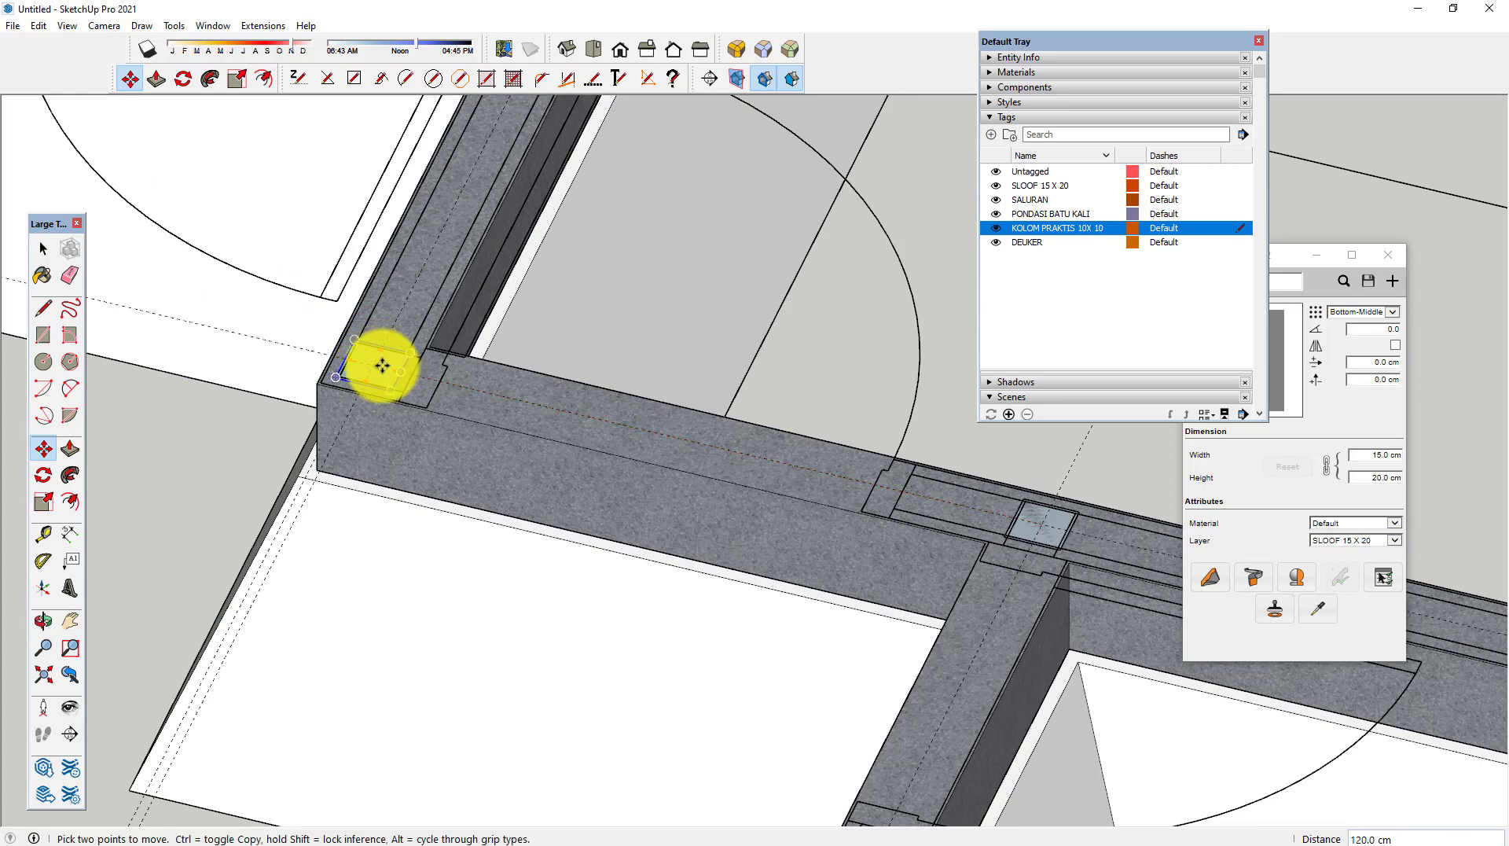
left_click(372, 365)
scroll(589, 269, "down", 3)
scroll(437, 495, "up", 1)
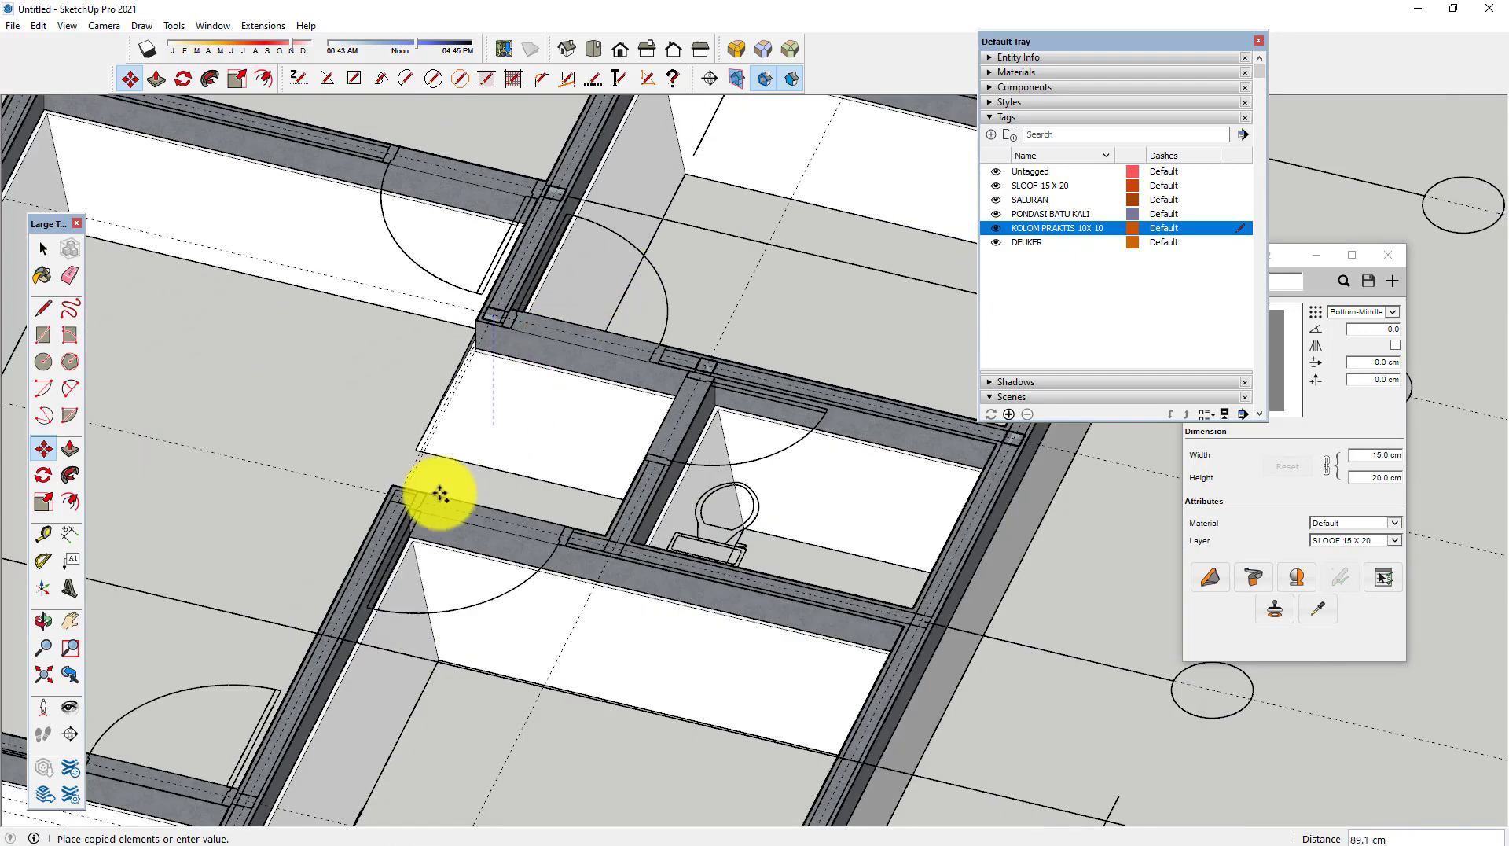
scroll(401, 465, "up", 2)
scroll(429, 444, "up", 1)
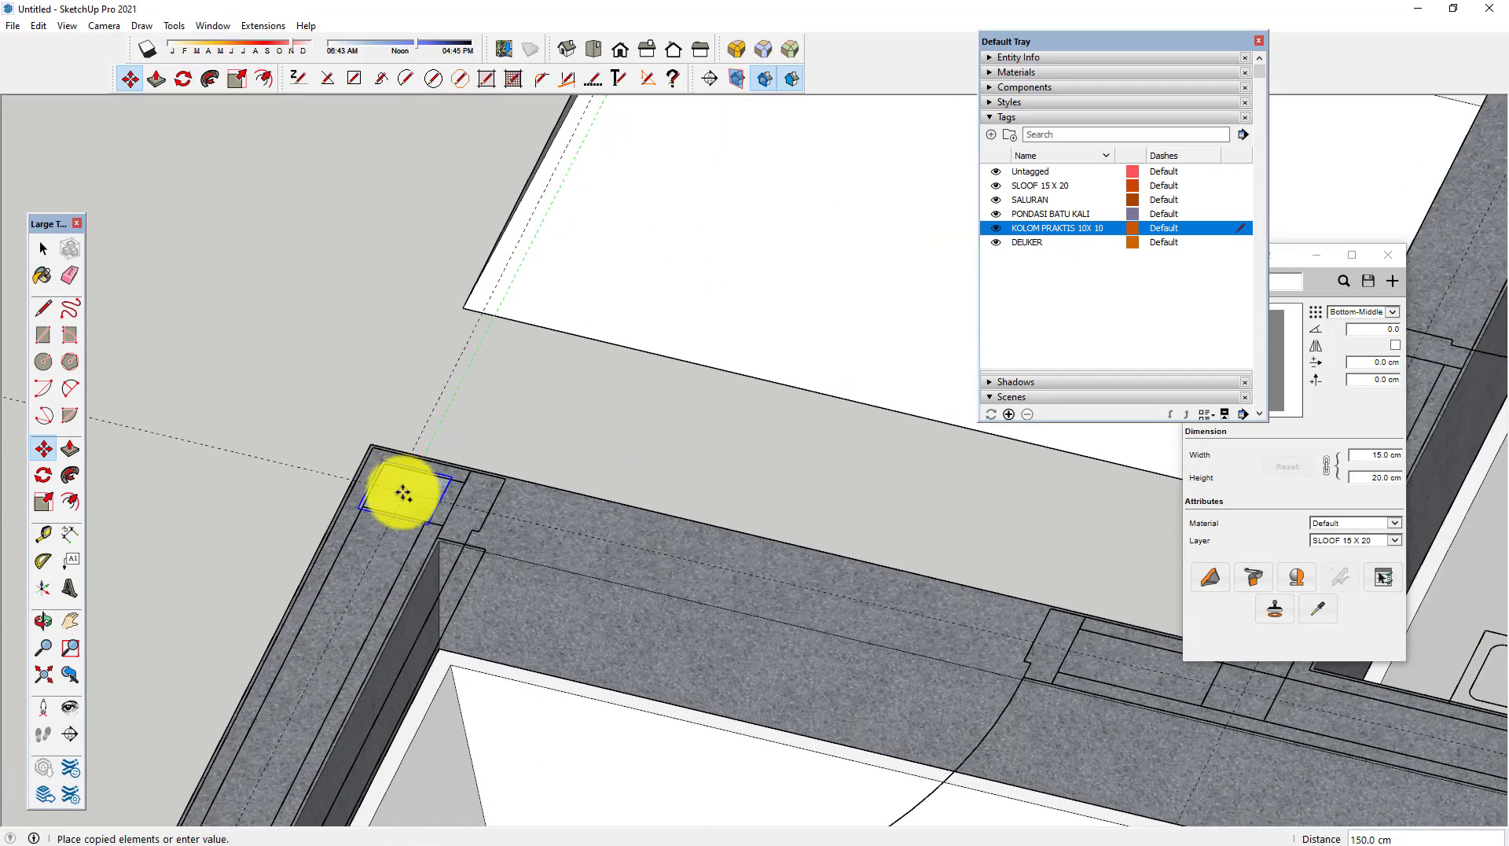
left_click(403, 493)
left_click(403, 493)
scroll(394, 422, "down", 2)
scroll(270, 398, "down", 1)
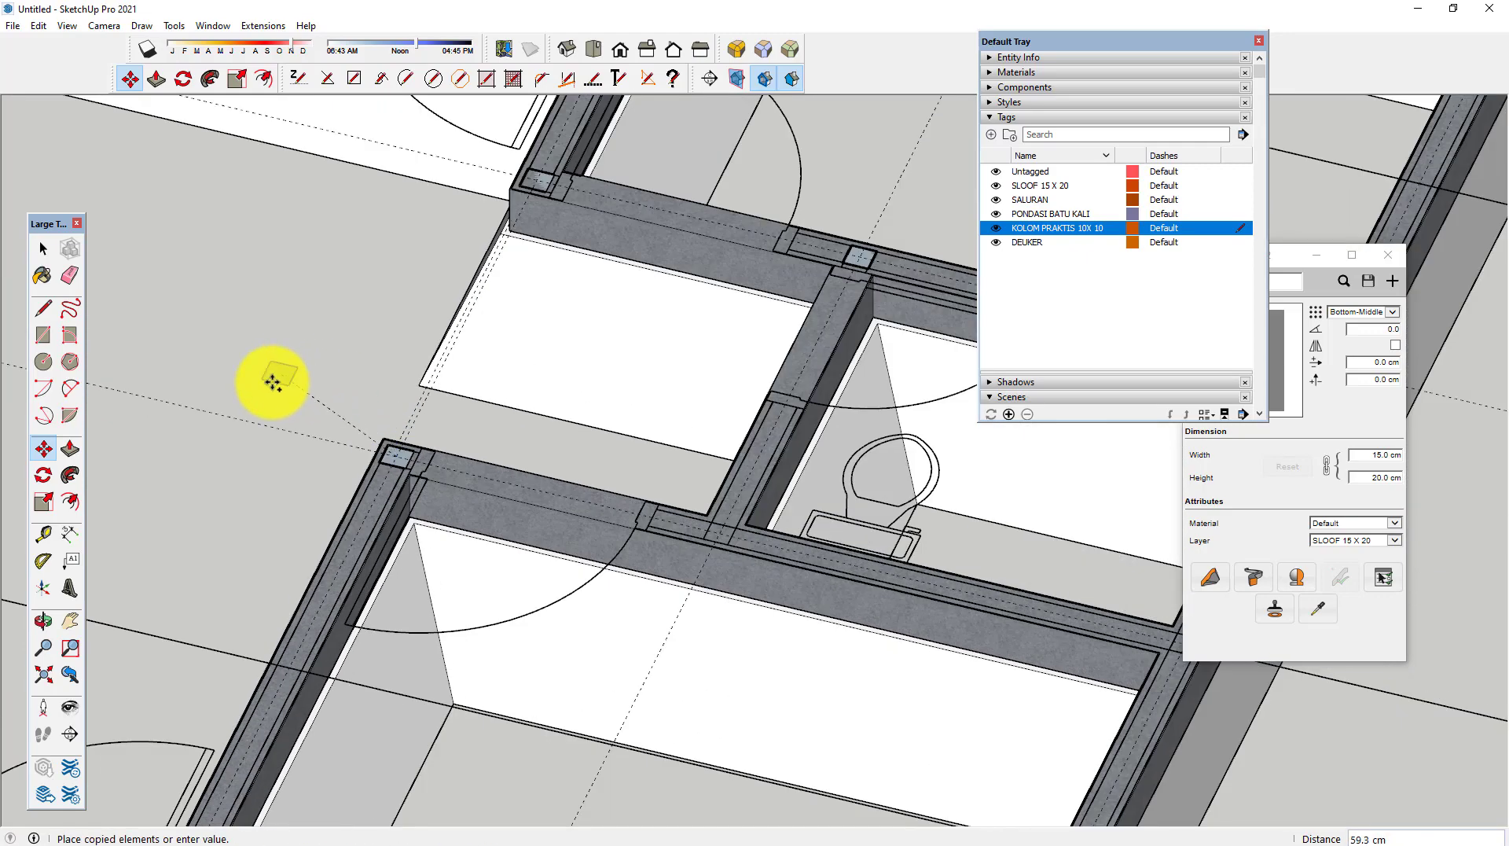
scroll(639, 529, "up", 2)
scroll(621, 489, "up", 2)
scroll(621, 489, "up", 2)
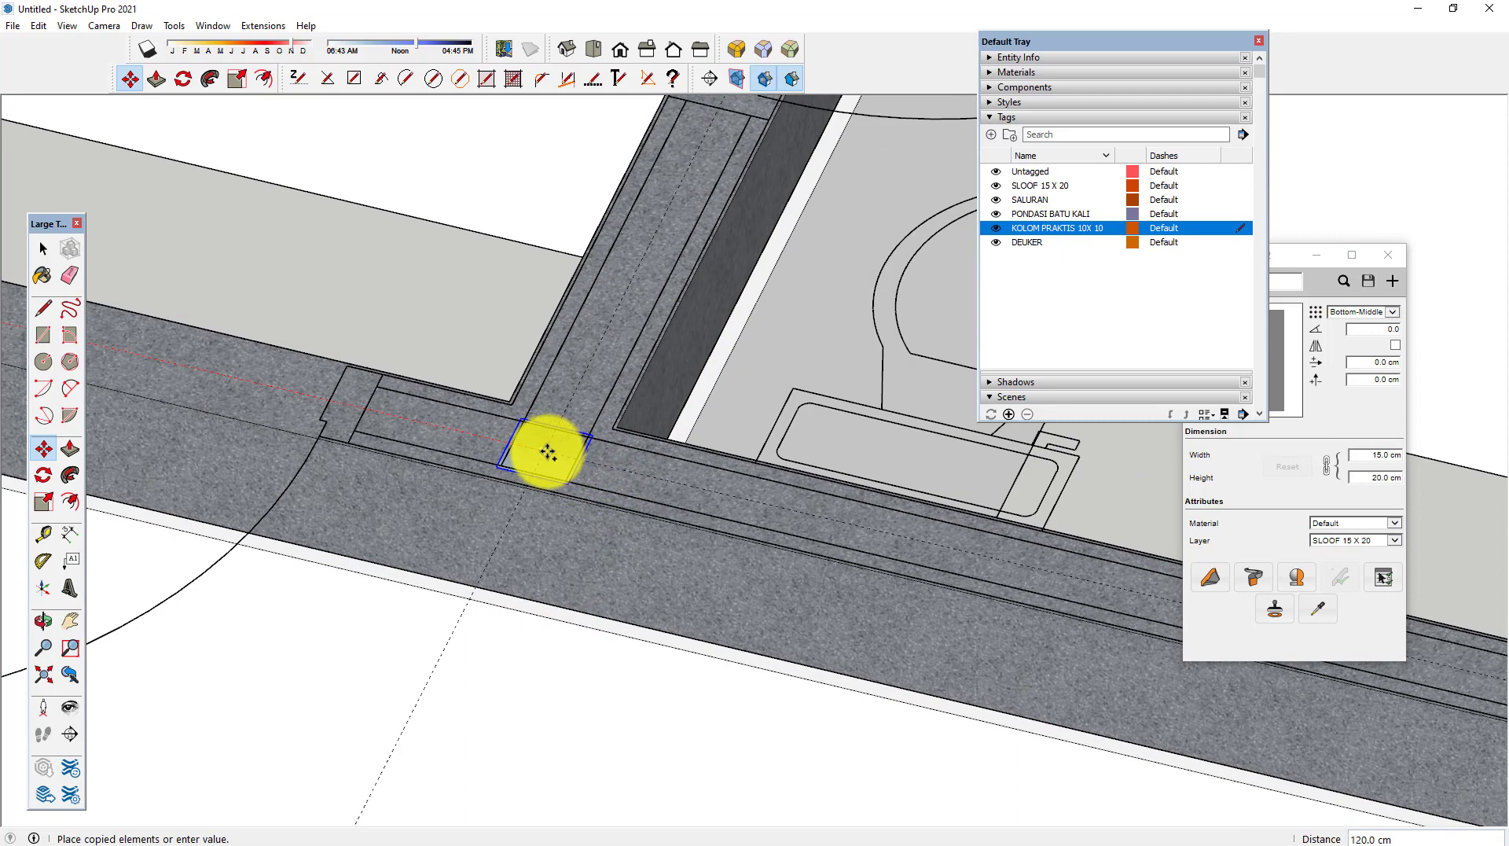
Step: Place further column copies on a junction and a beam corner, then return to Select
left_click(545, 451)
scroll(393, 440, "down", 3)
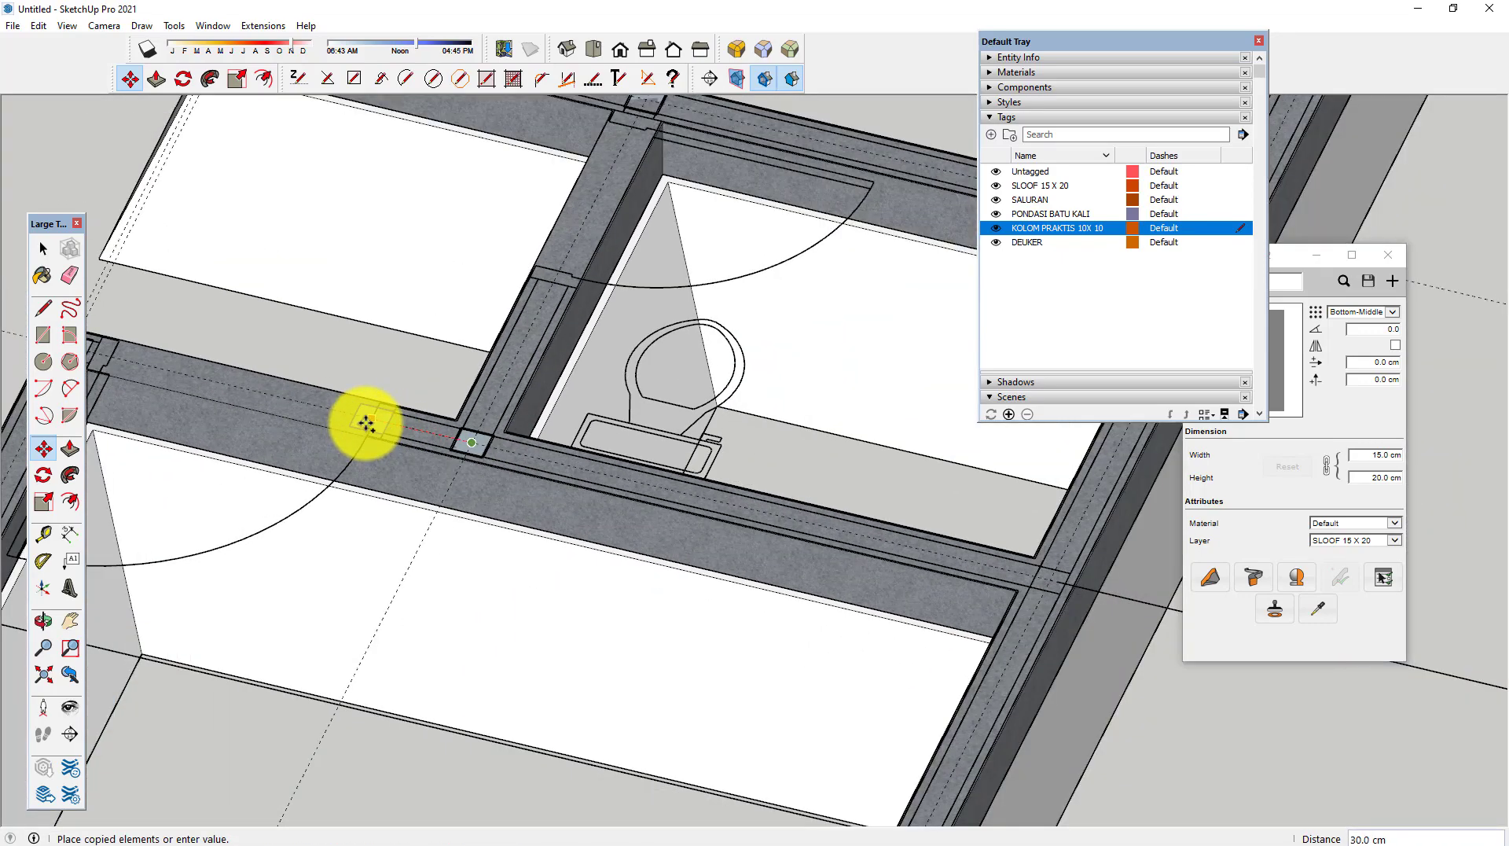
scroll(809, 499, "up", 2)
scroll(843, 551, "up", 2)
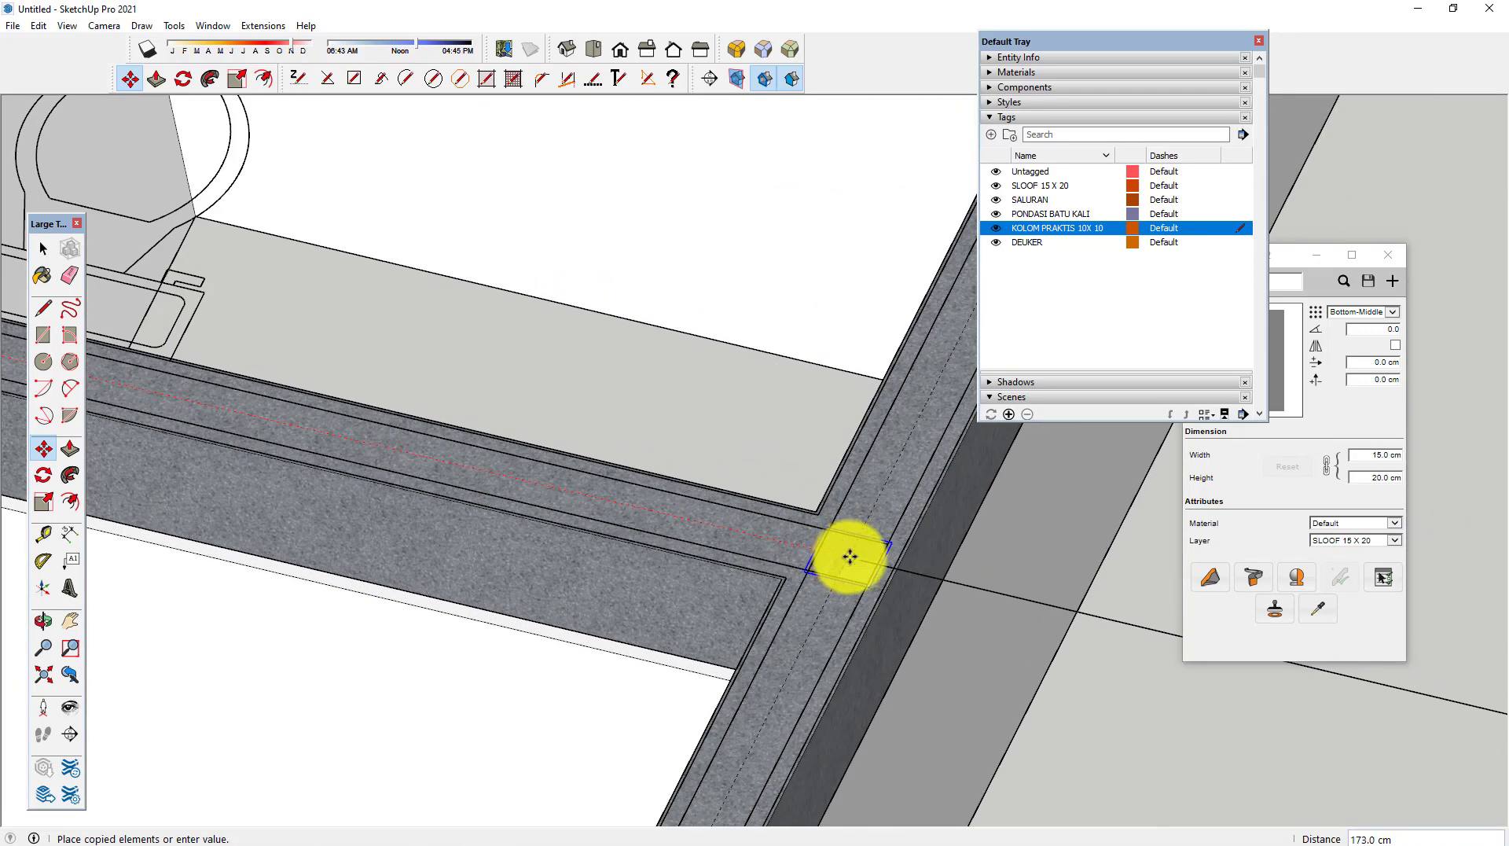
left_click(856, 556)
key("ctrl")
left_click(846, 556)
scroll(865, 354, "down", 2)
scroll(869, 336, "down", 2)
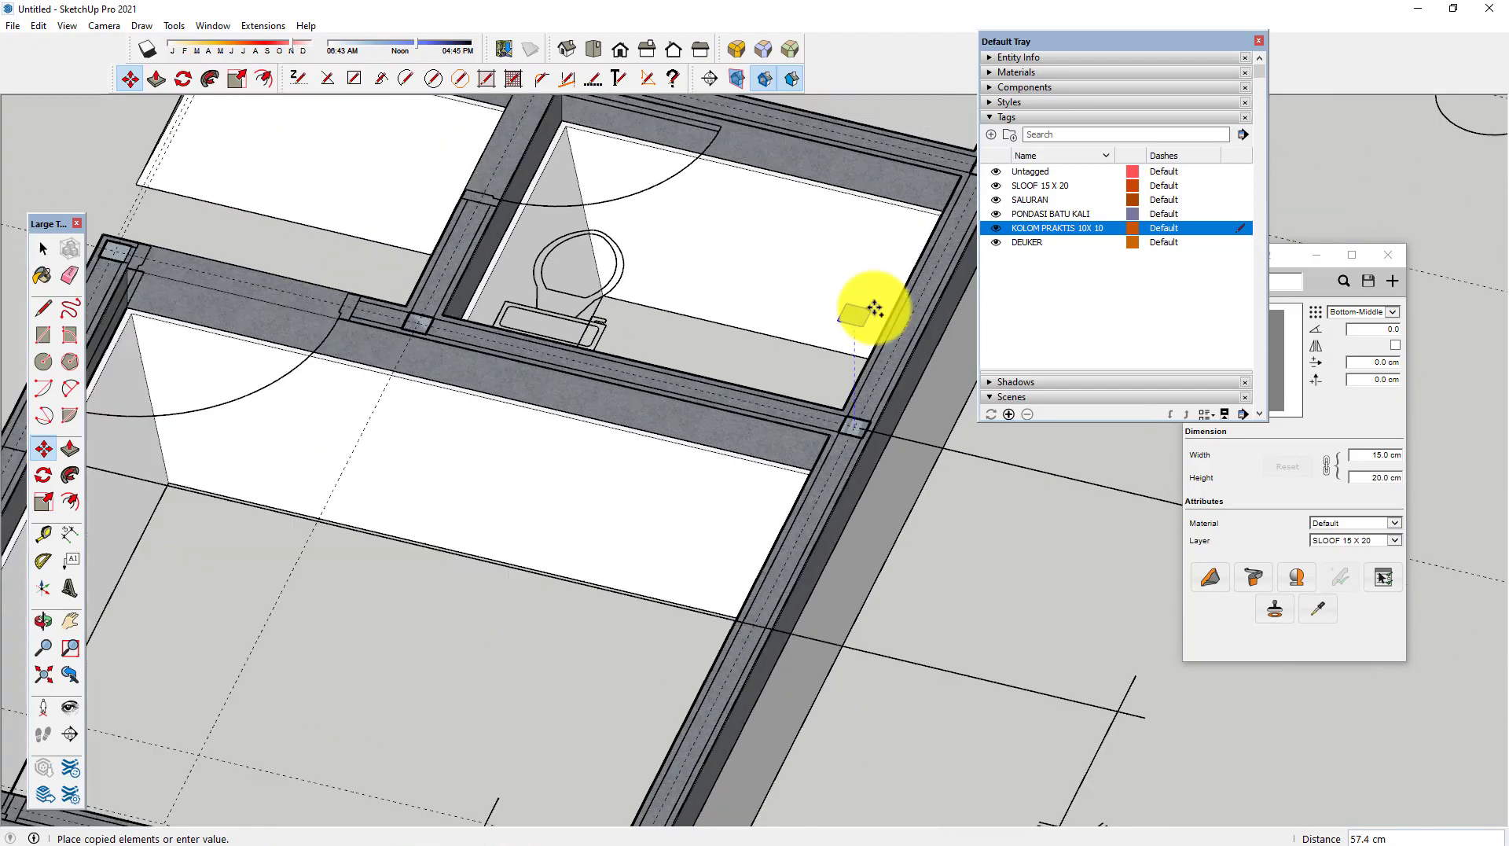
scroll(870, 262, "down", 2)
scroll(774, 495, "up", 2)
scroll(739, 530, "up", 2)
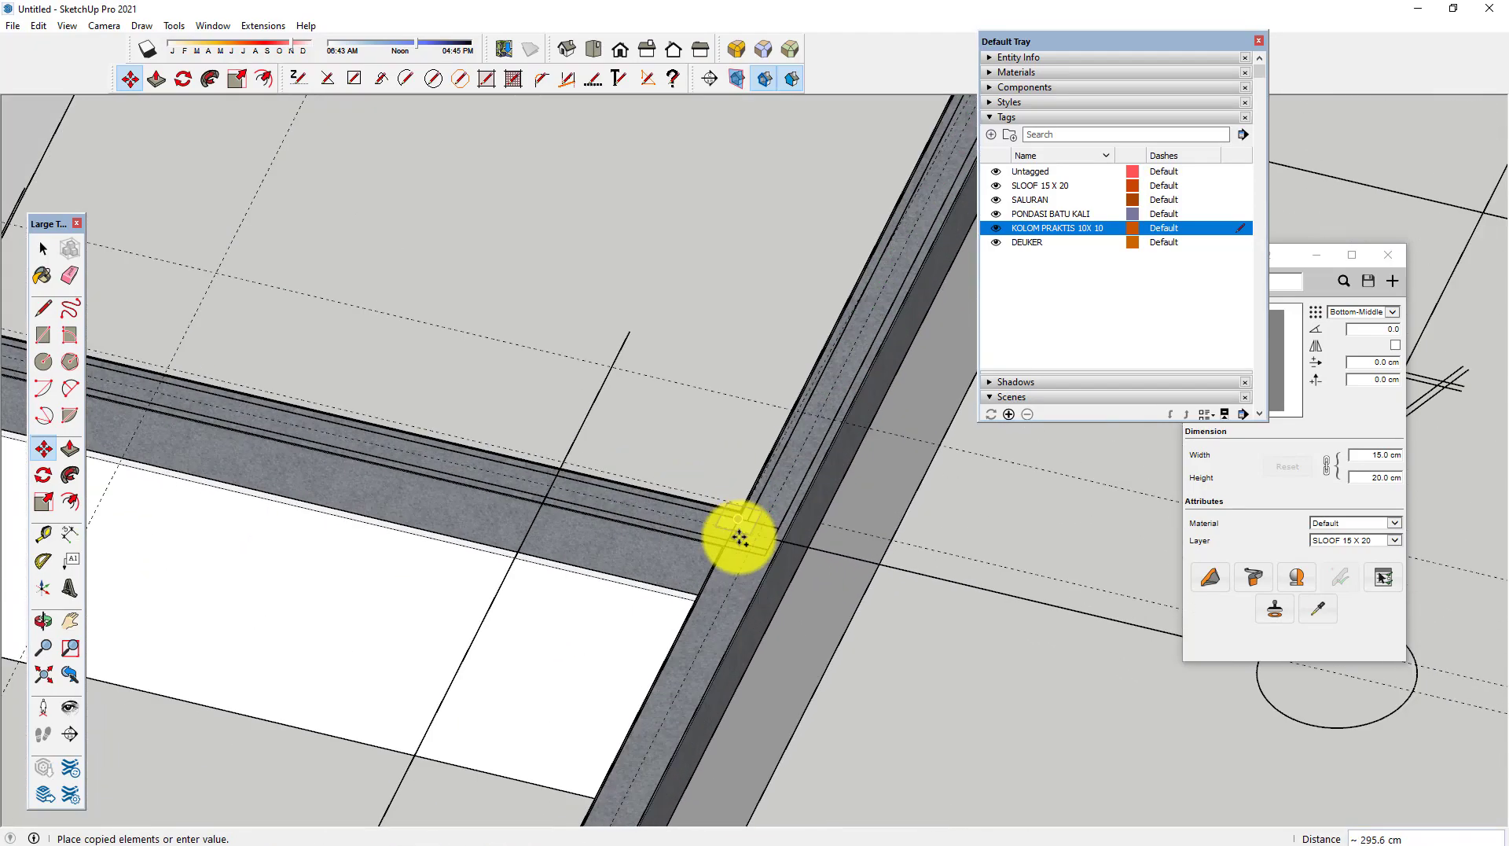
scroll(754, 542, "up", 2)
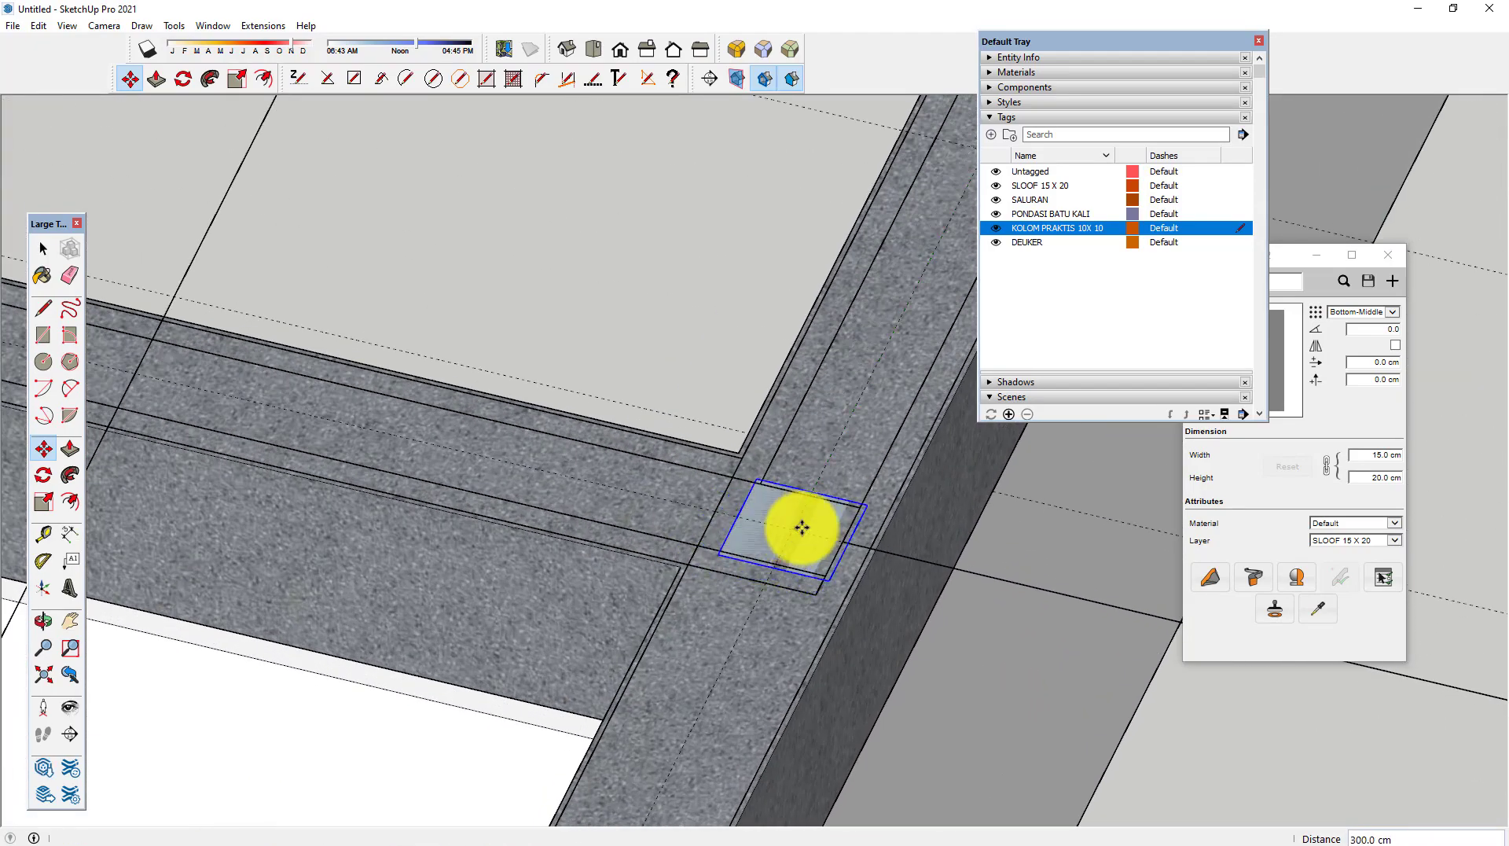
key("ctrl")
left_click(793, 528)
scroll(1011, 522, "down", 2)
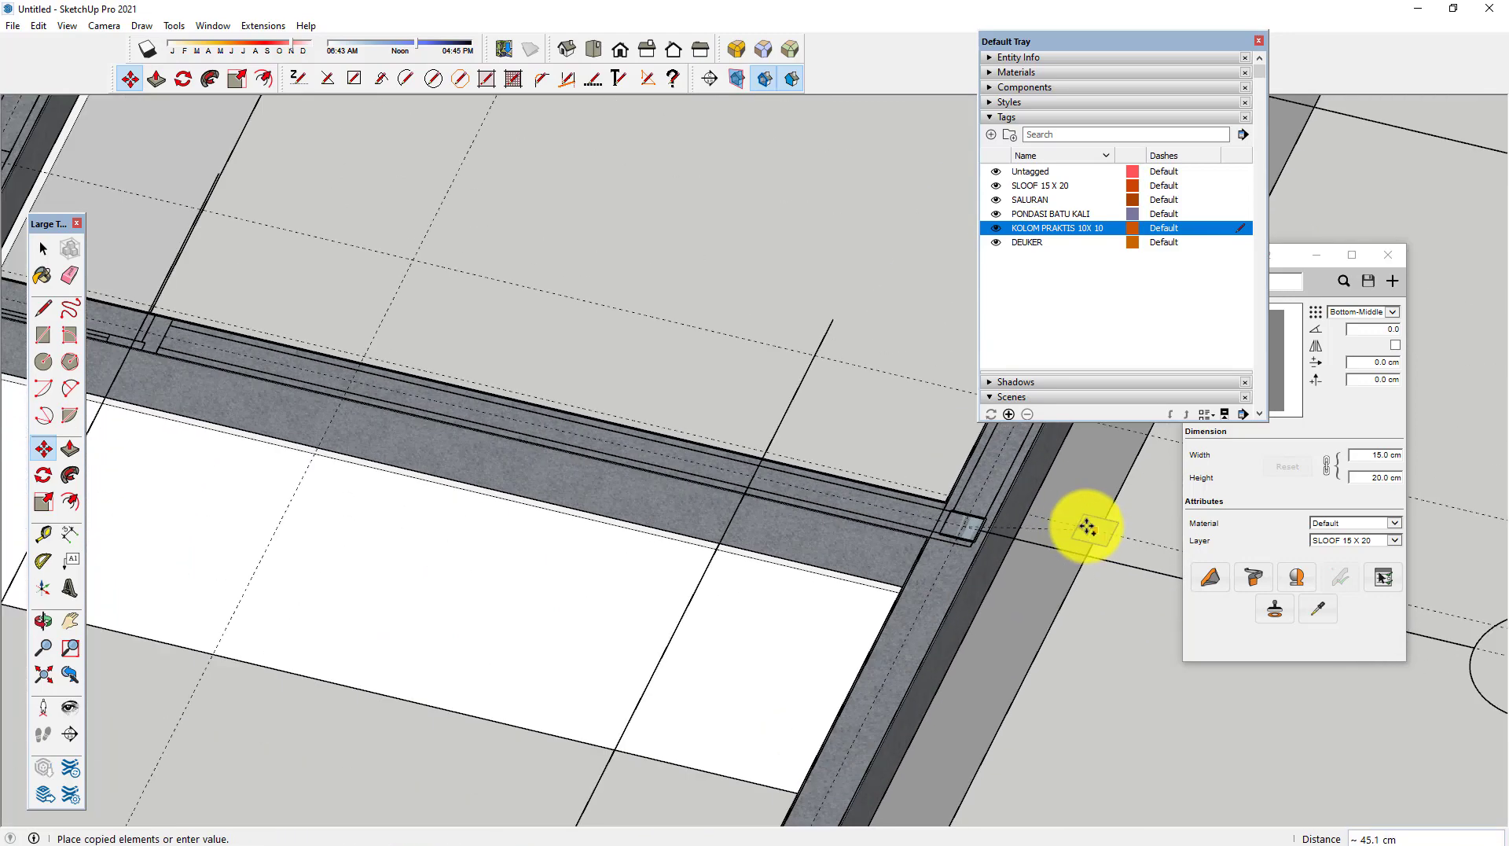
scroll(1079, 522, "down", 2)
scroll(314, 362, "up", 3)
scroll(332, 367, "up", 2)
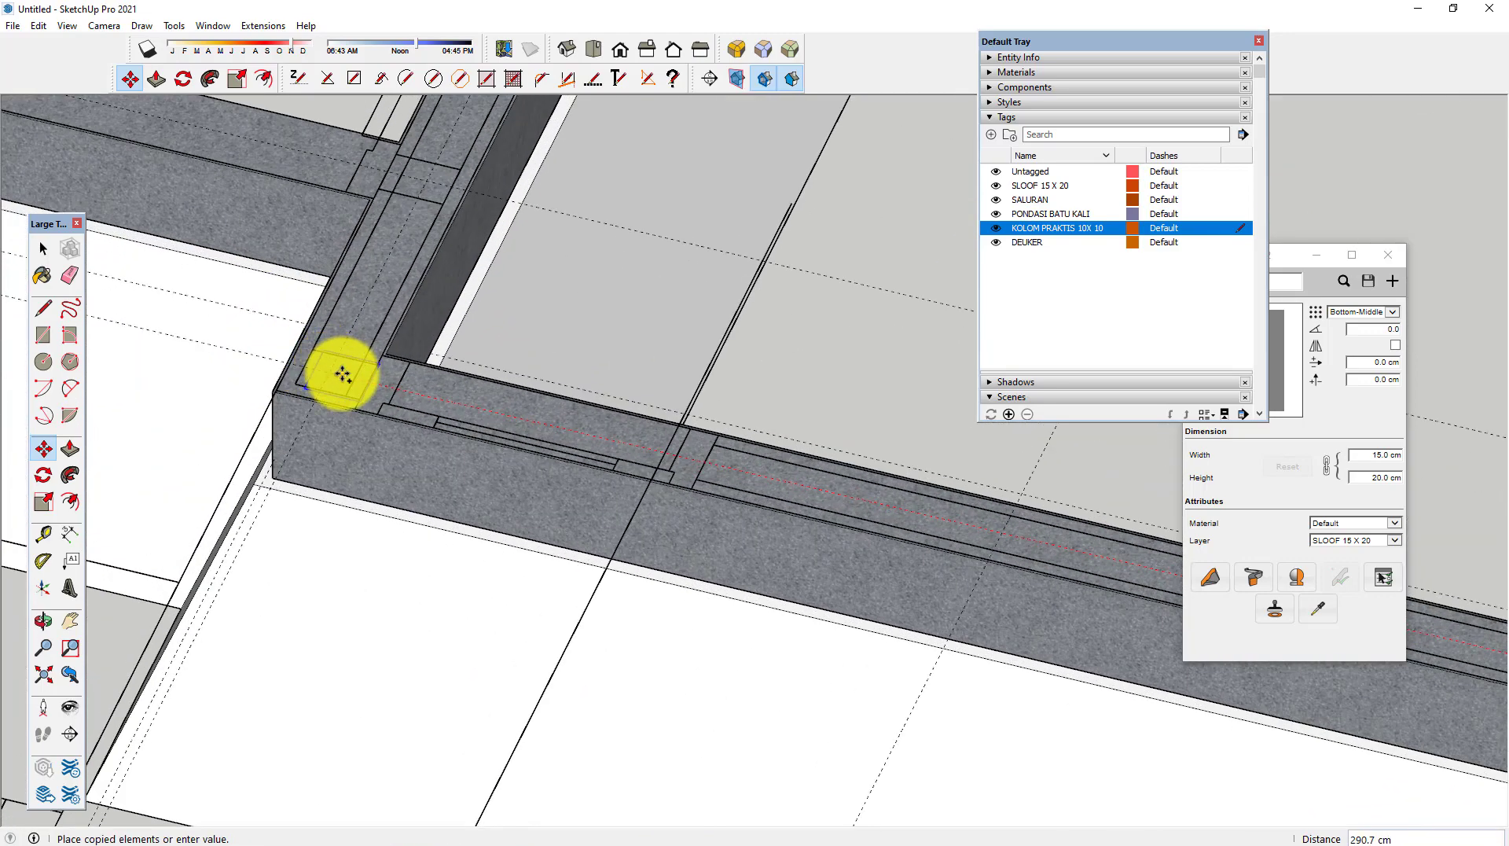
left_click(329, 373)
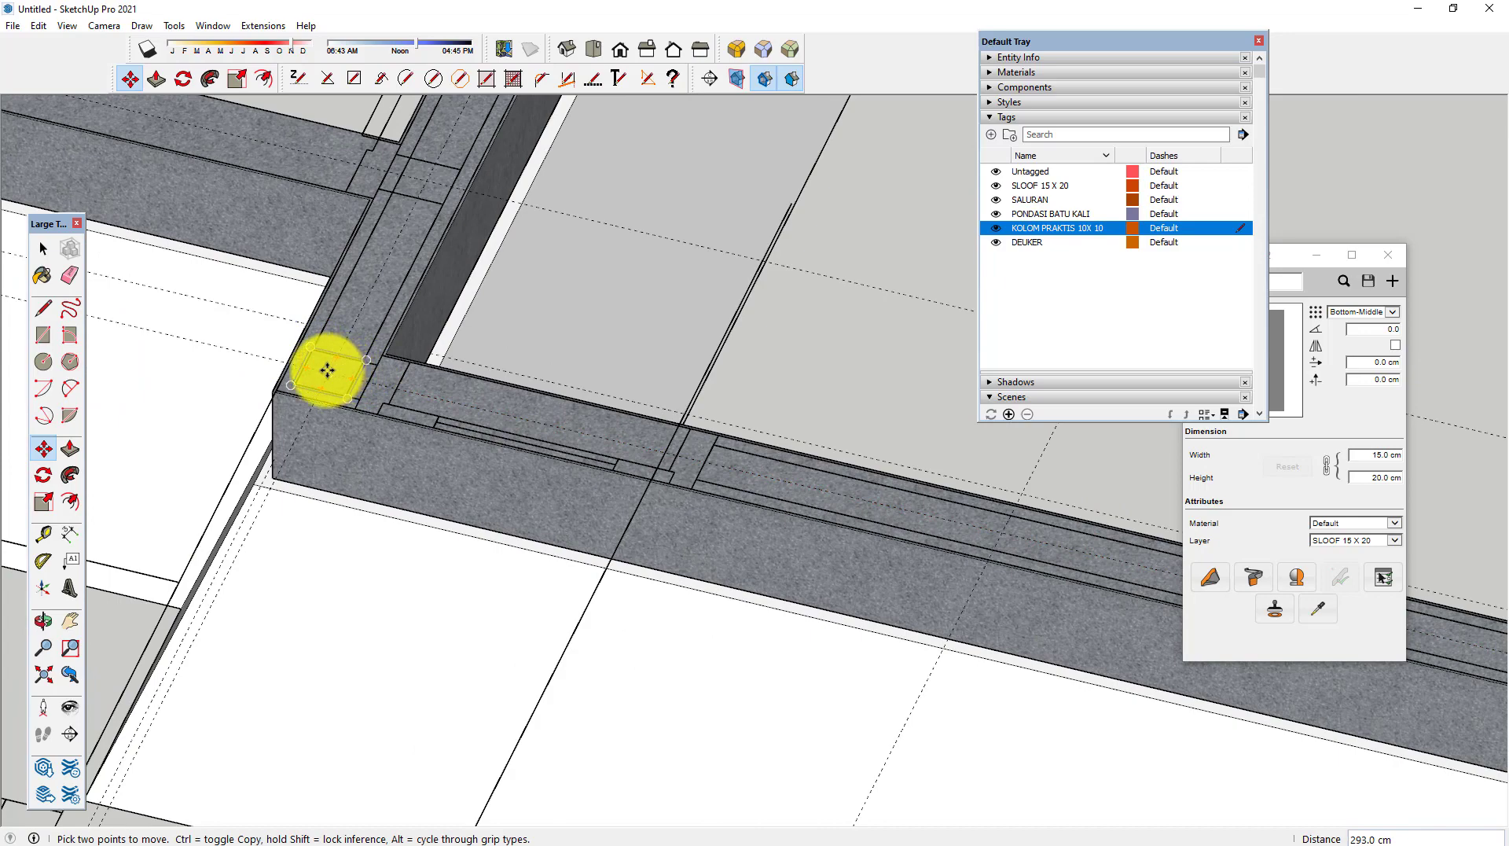
key("ctrl")
left_click(327, 369)
type("50")
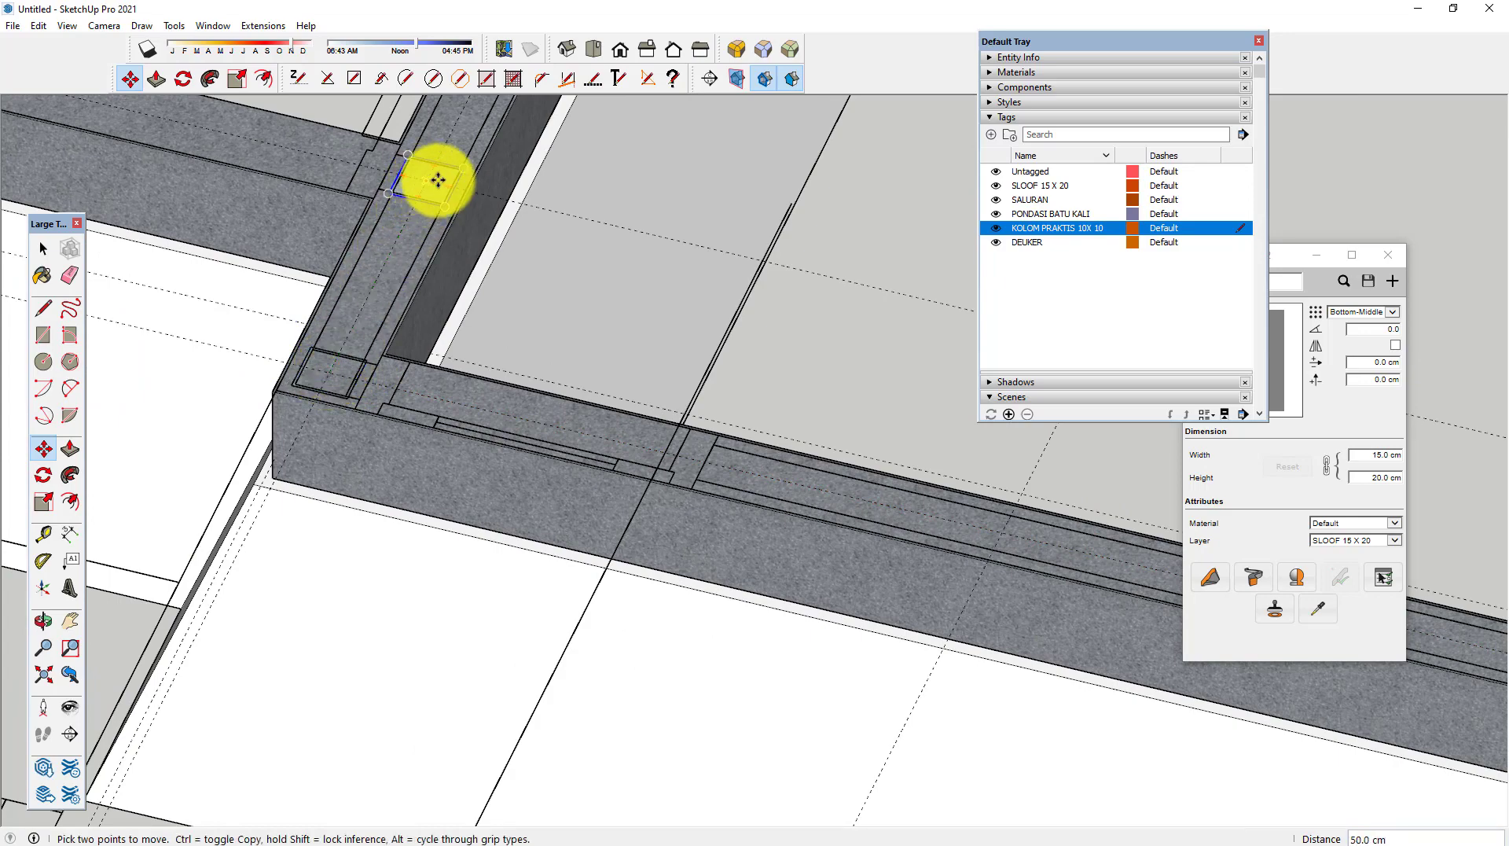
key("ctrl")
left_click(427, 182)
scroll(674, 432, "down", 3)
scroll(788, 445, "down", 3)
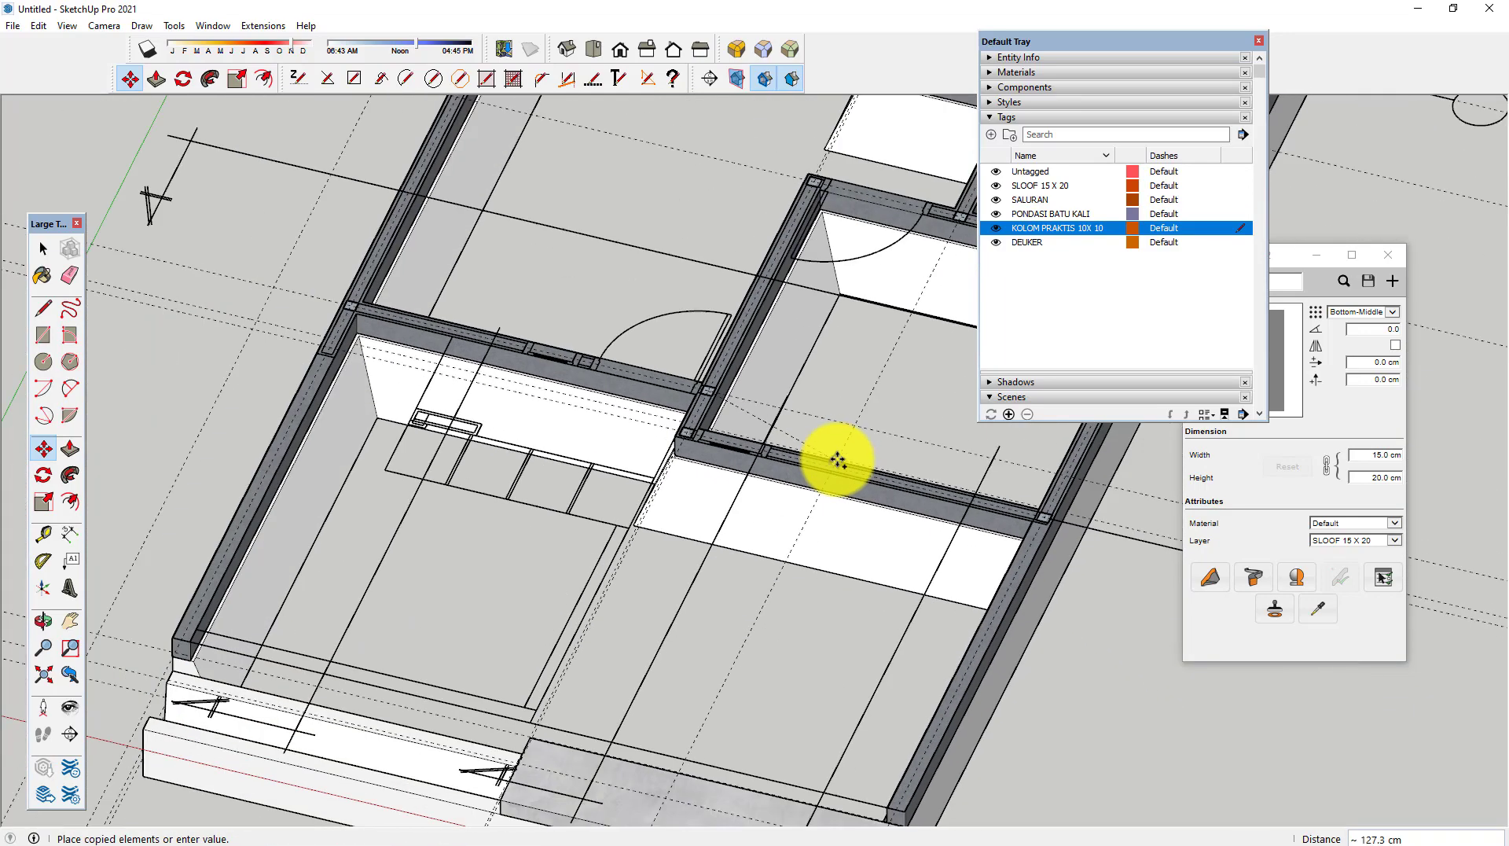
scroll(580, 441, "up", 3)
key("space")
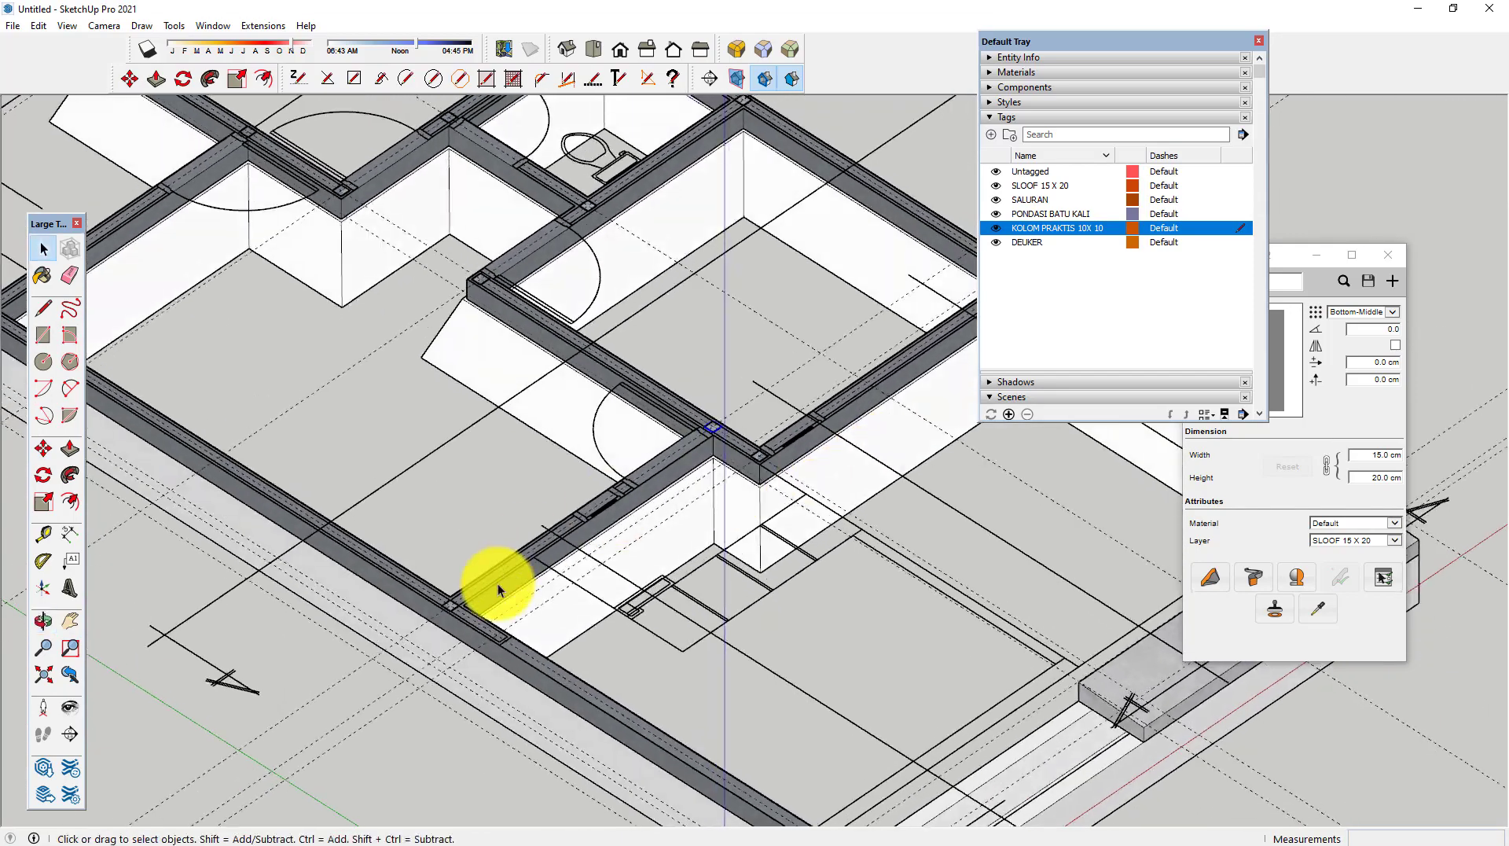
scroll(498, 584, "up", 3)
scroll(426, 579, "up", 1)
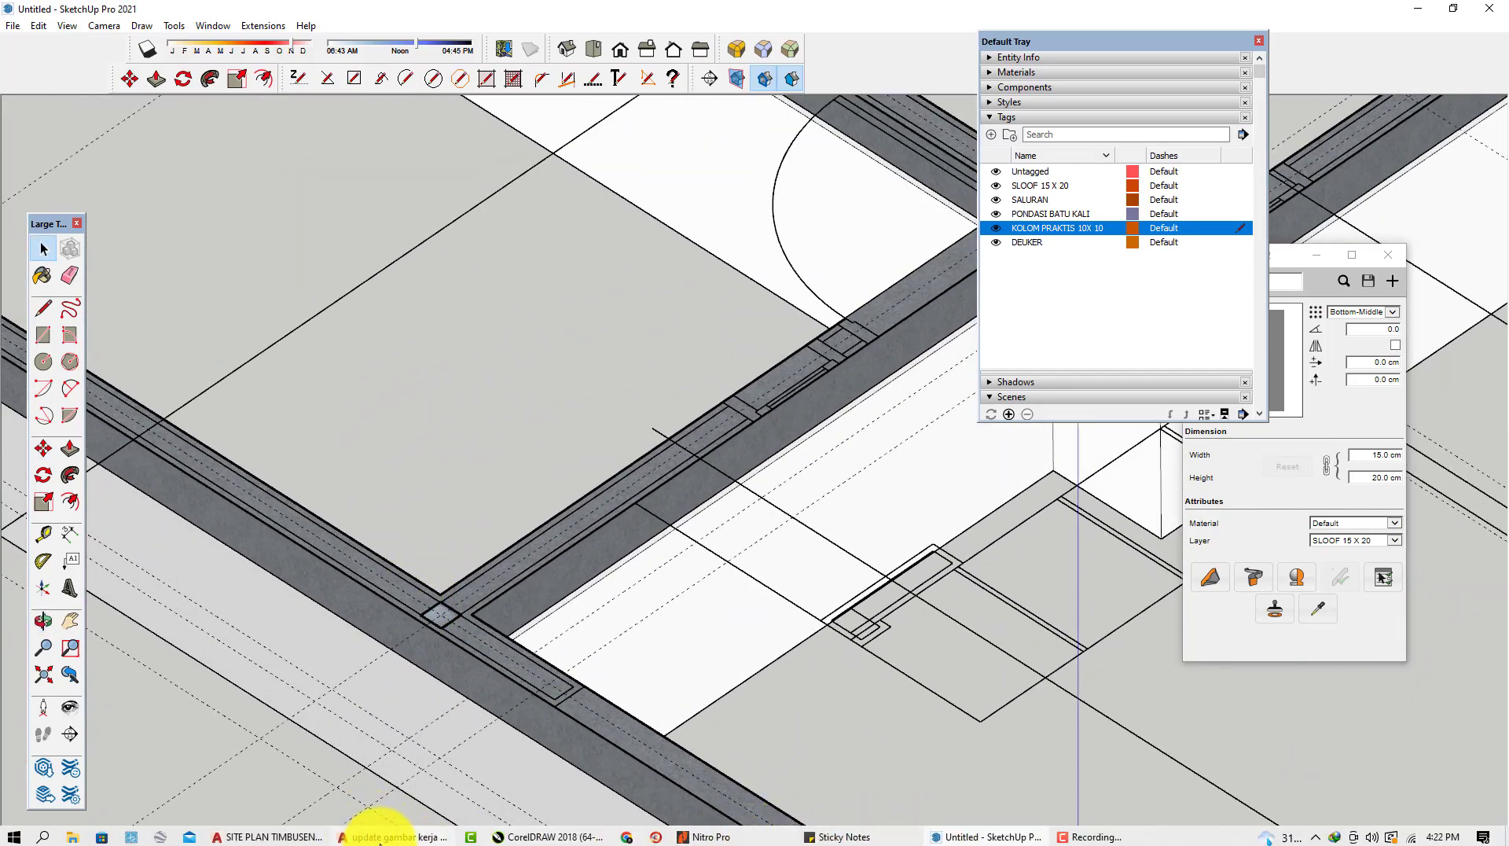
Step: Switch to the AutoCAD section drawing and bring the right-hand columns and 320 dimension into view
left_click(361, 829)
scroll(700, 292, "up", 2)
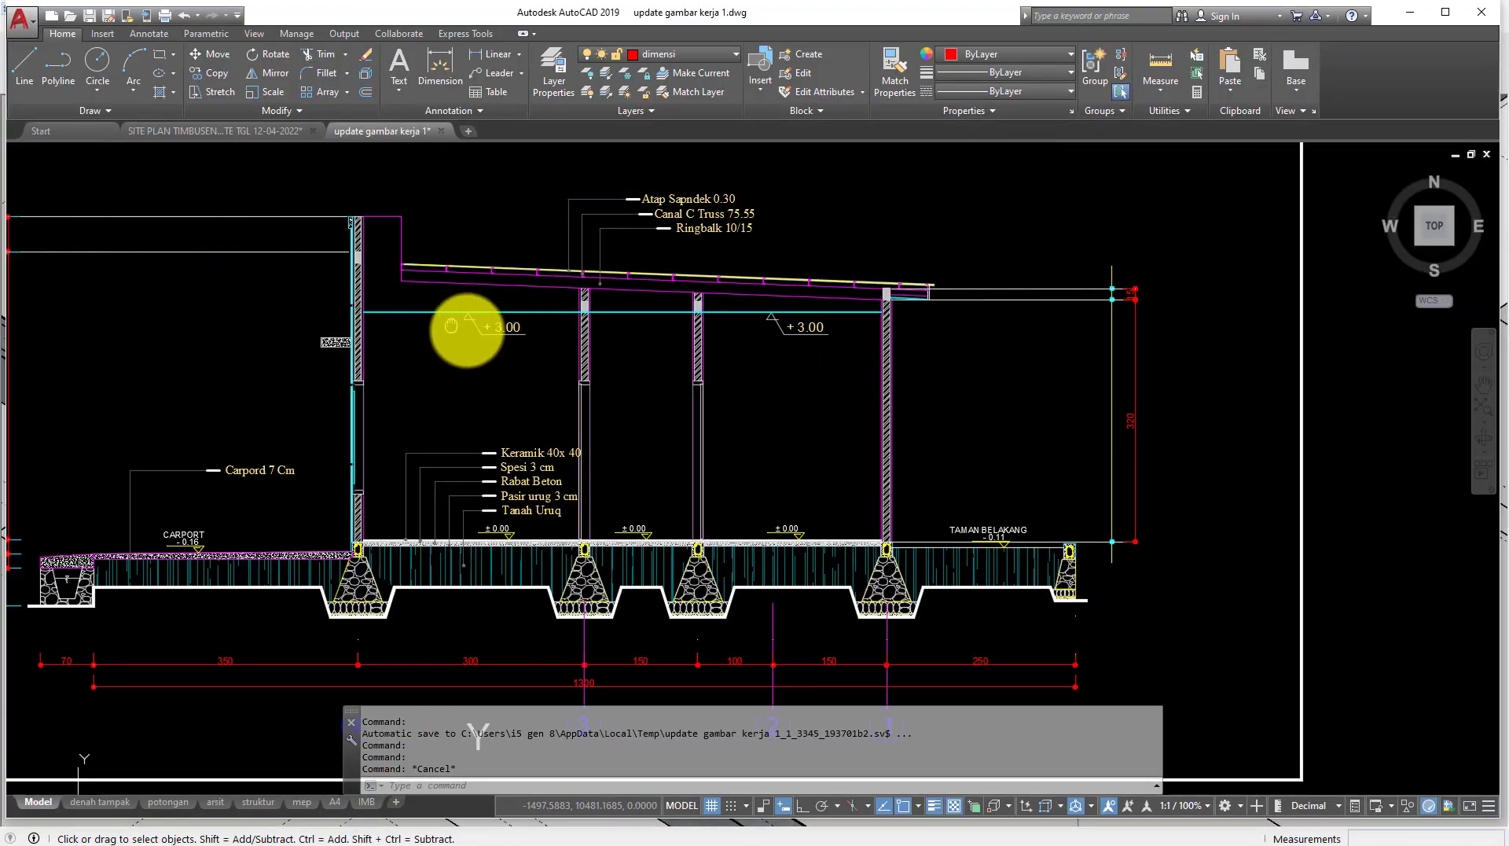
scroll(377, 297, "down", 5)
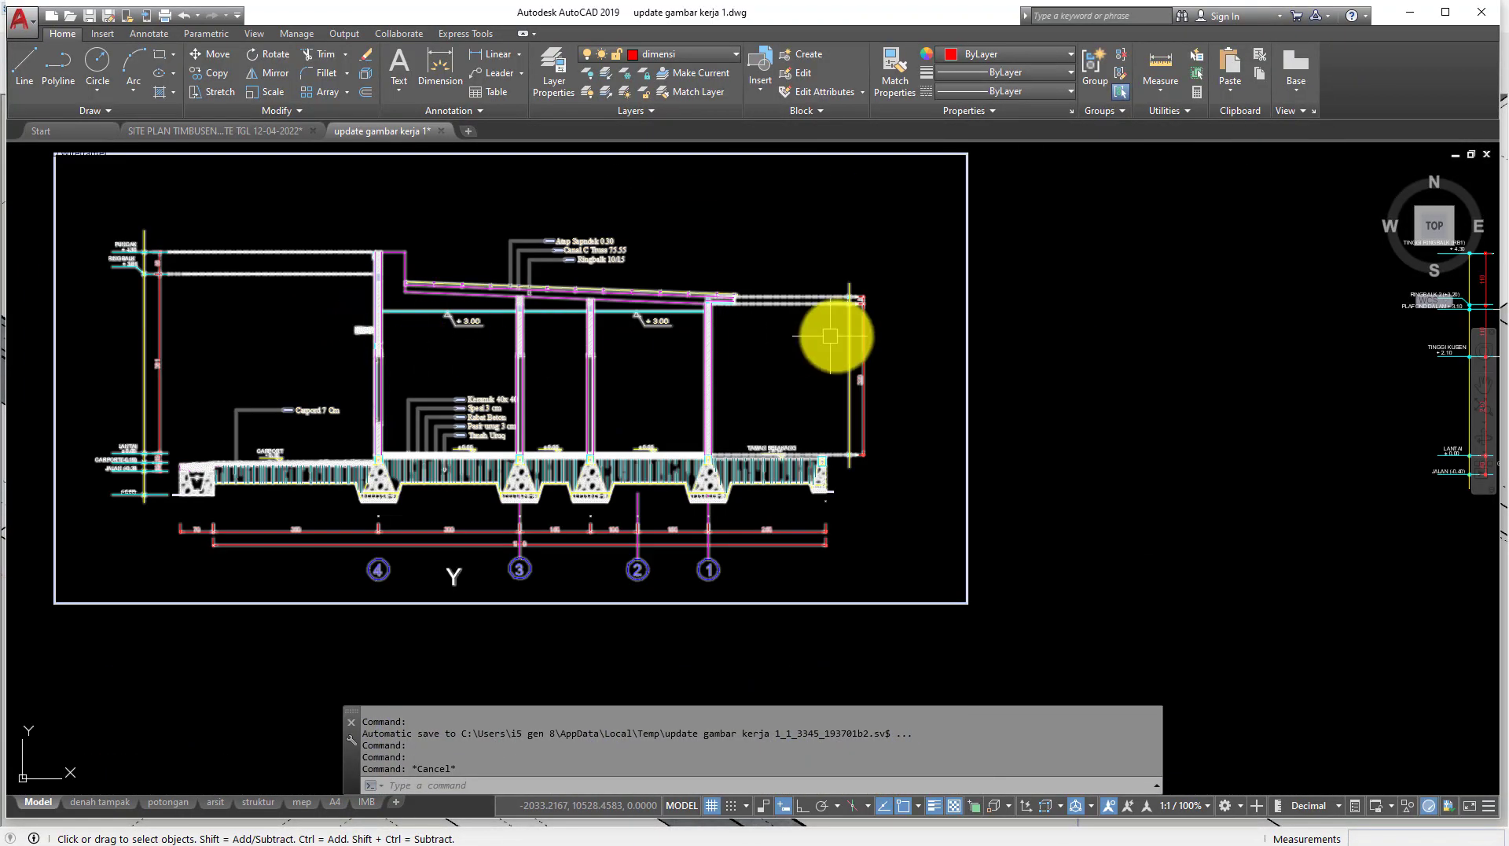
scroll(818, 334, "up", 4)
middle_click_drag(698, 337, 856, 344)
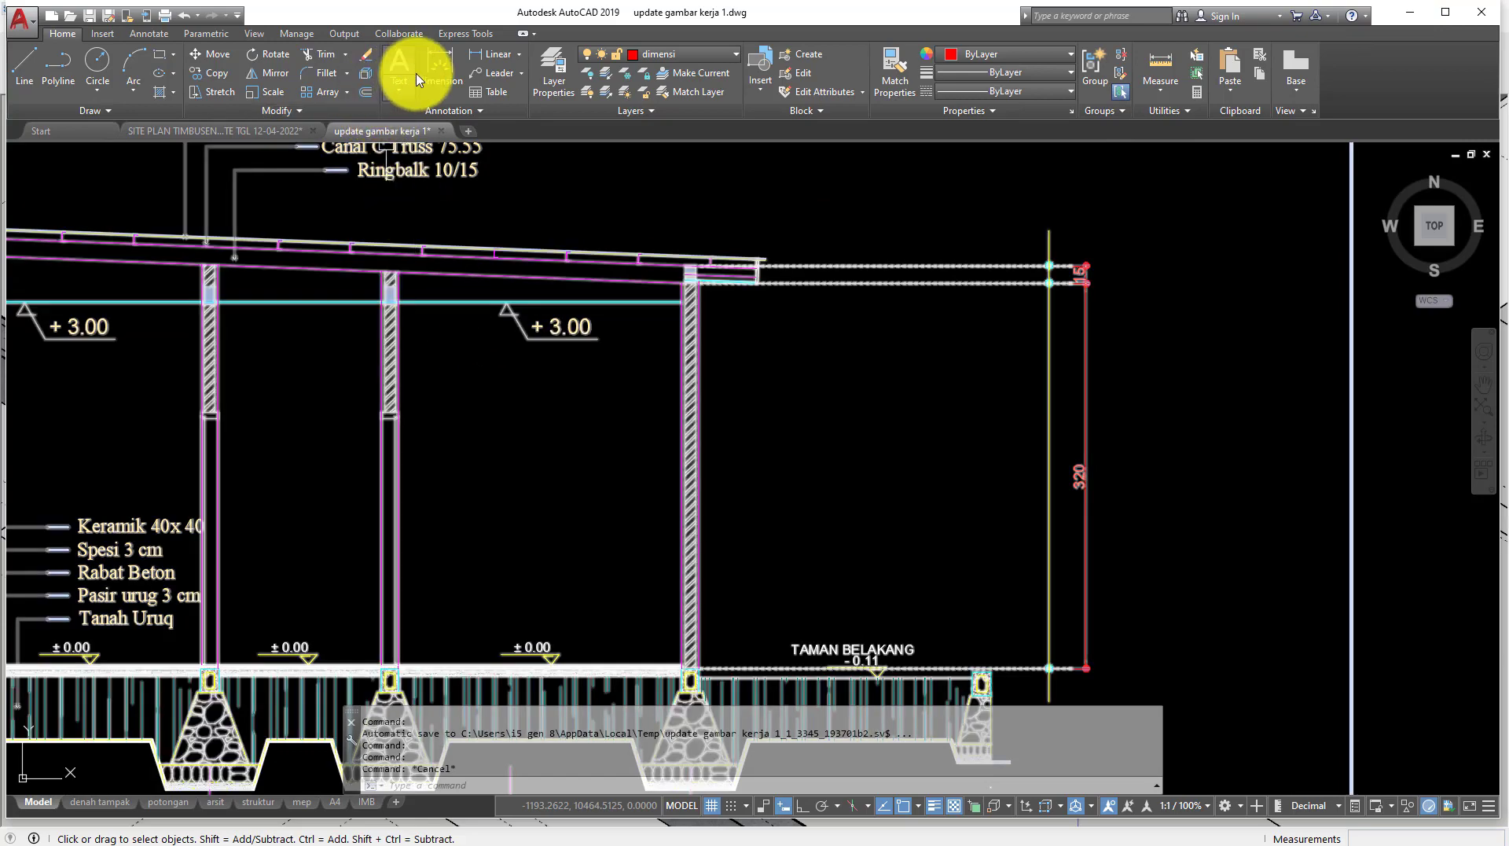
Step: Add a 303 linear dimension from the column top to the sloof, then return to SketchUp
left_click(477, 64)
scroll(401, 307, "up", 5)
left_click(435, 321)
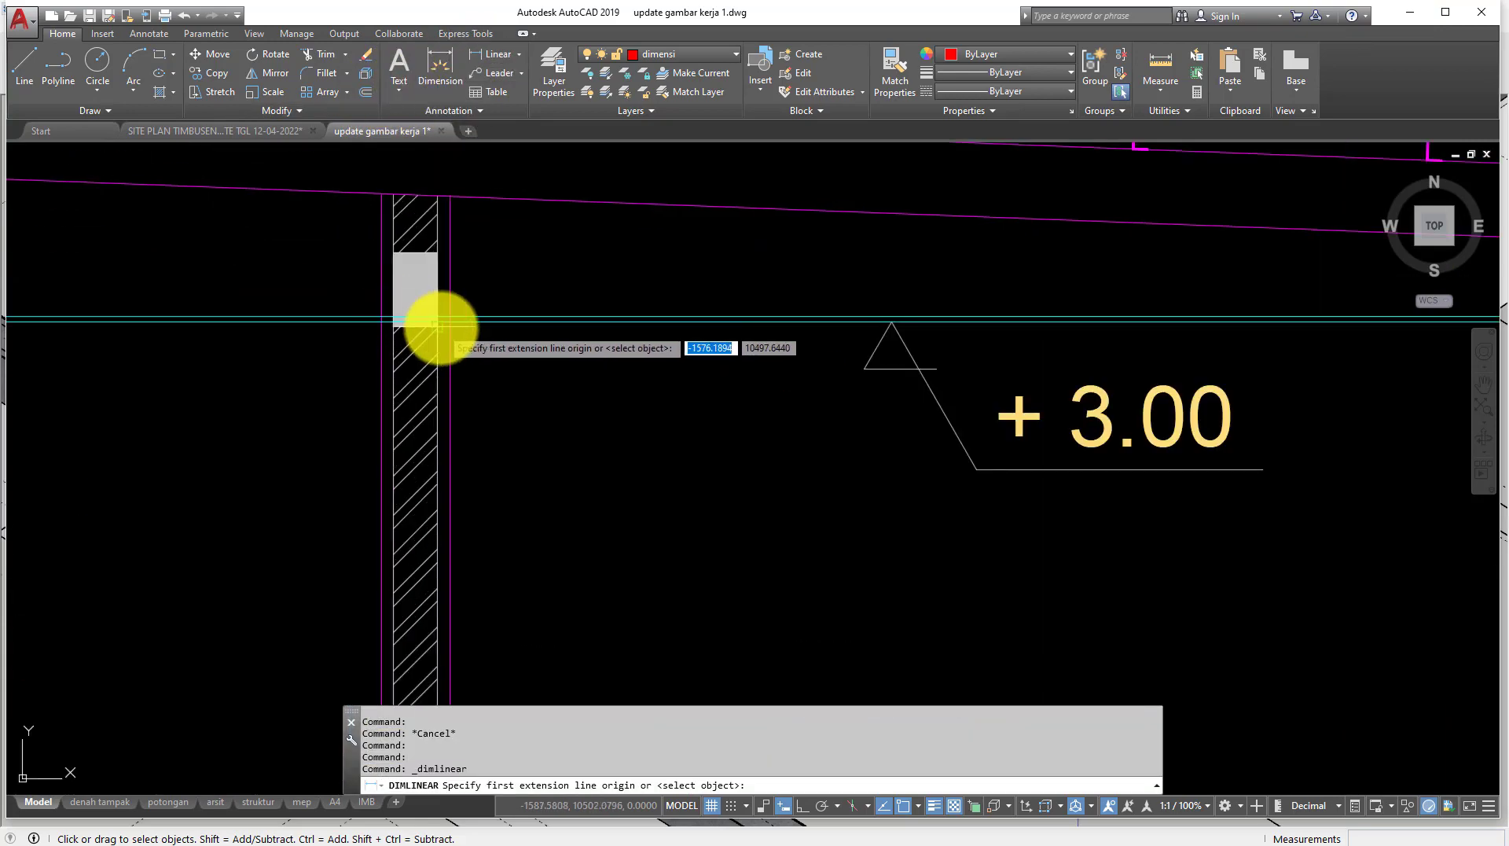
scroll(461, 390, "down", 5)
scroll(455, 168, "up", 5)
middle_click_drag(455, 168, 461, 573)
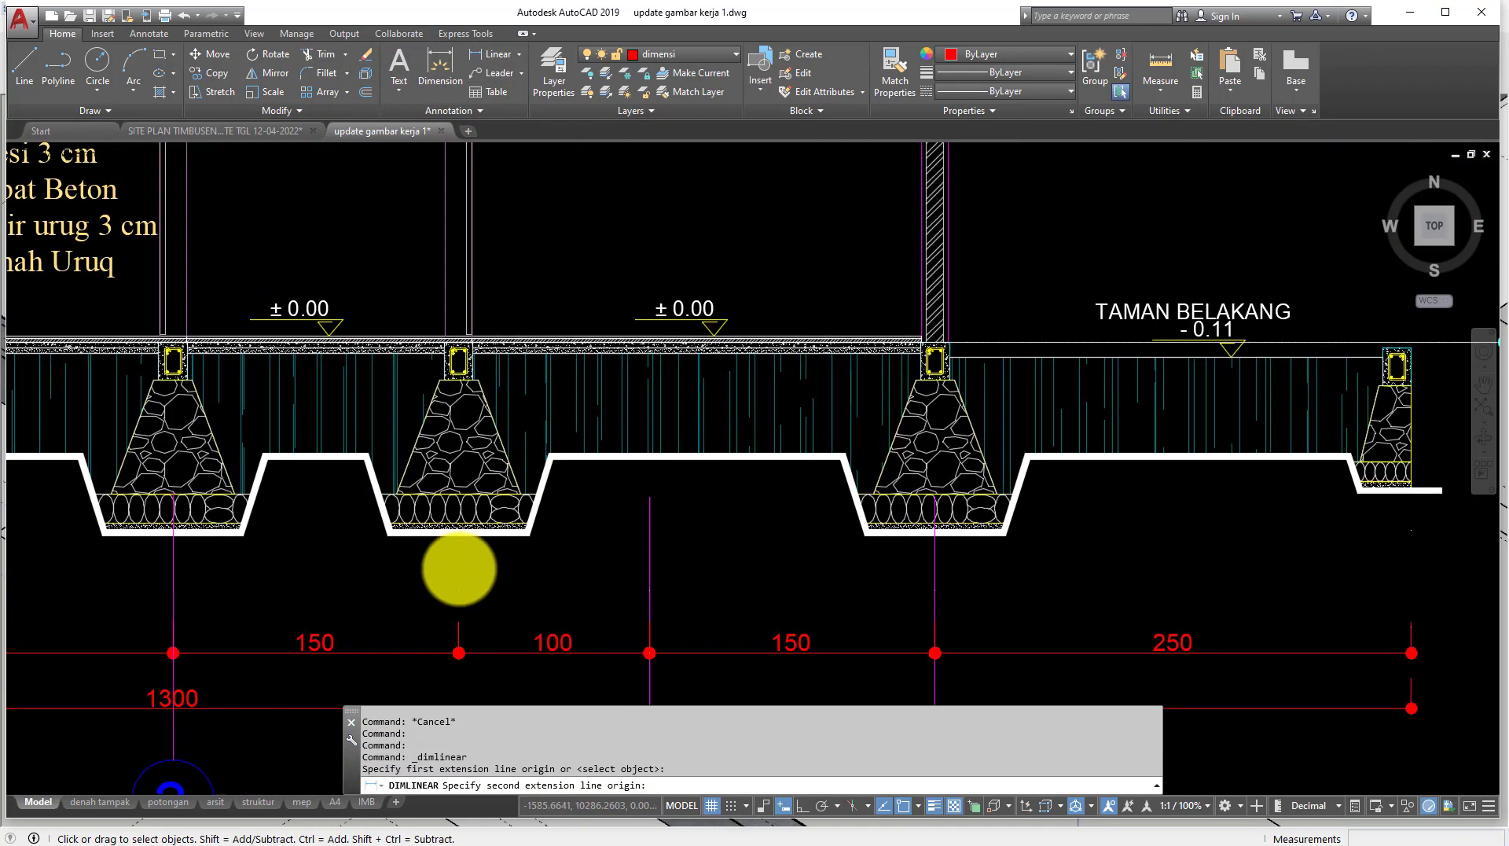
scroll(472, 342, "up", 5)
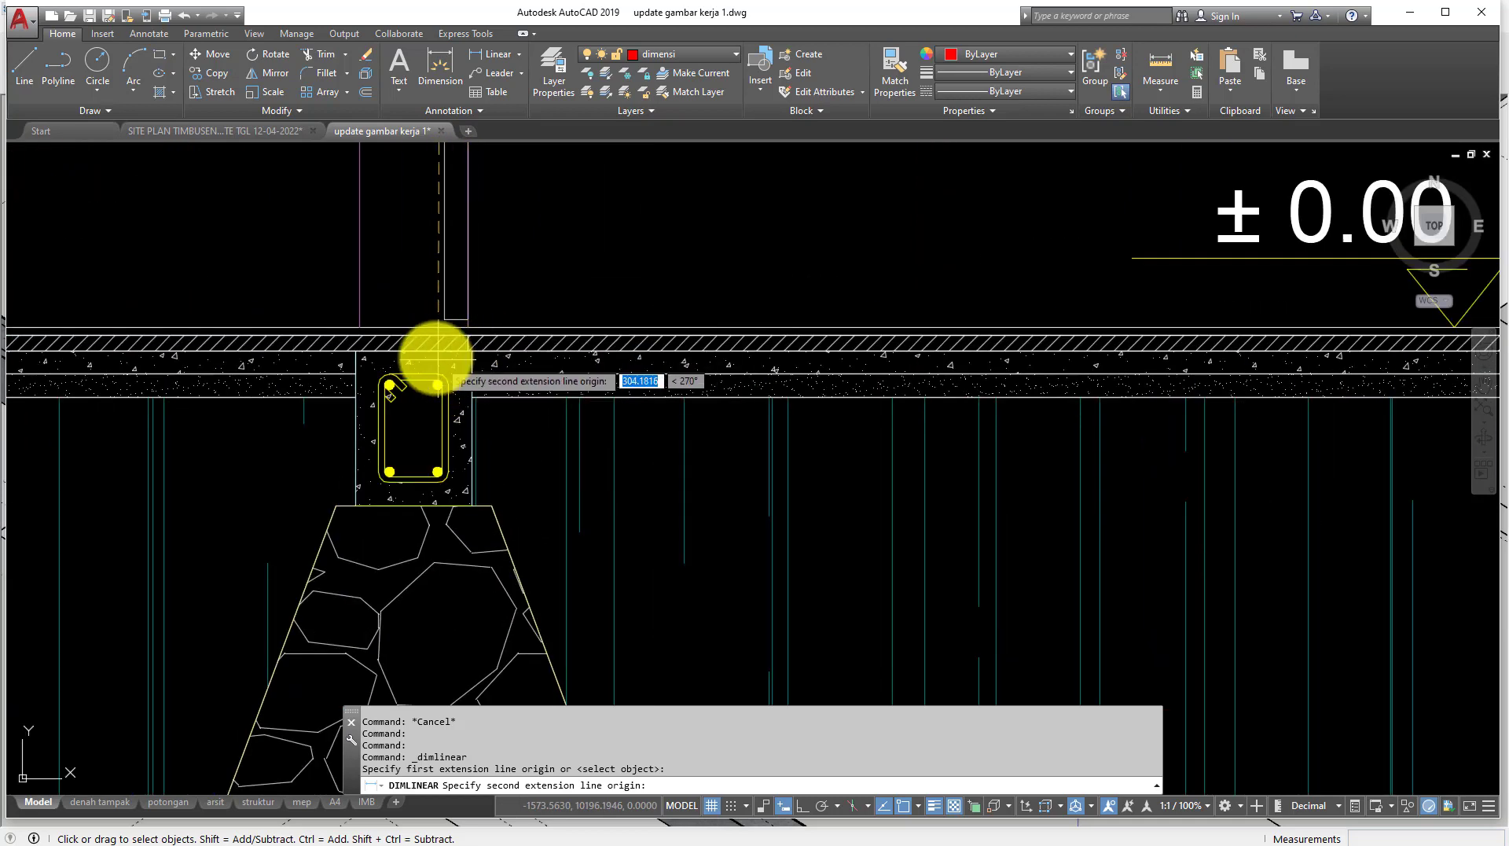
left_click(416, 346)
scroll(471, 330, "down", 5)
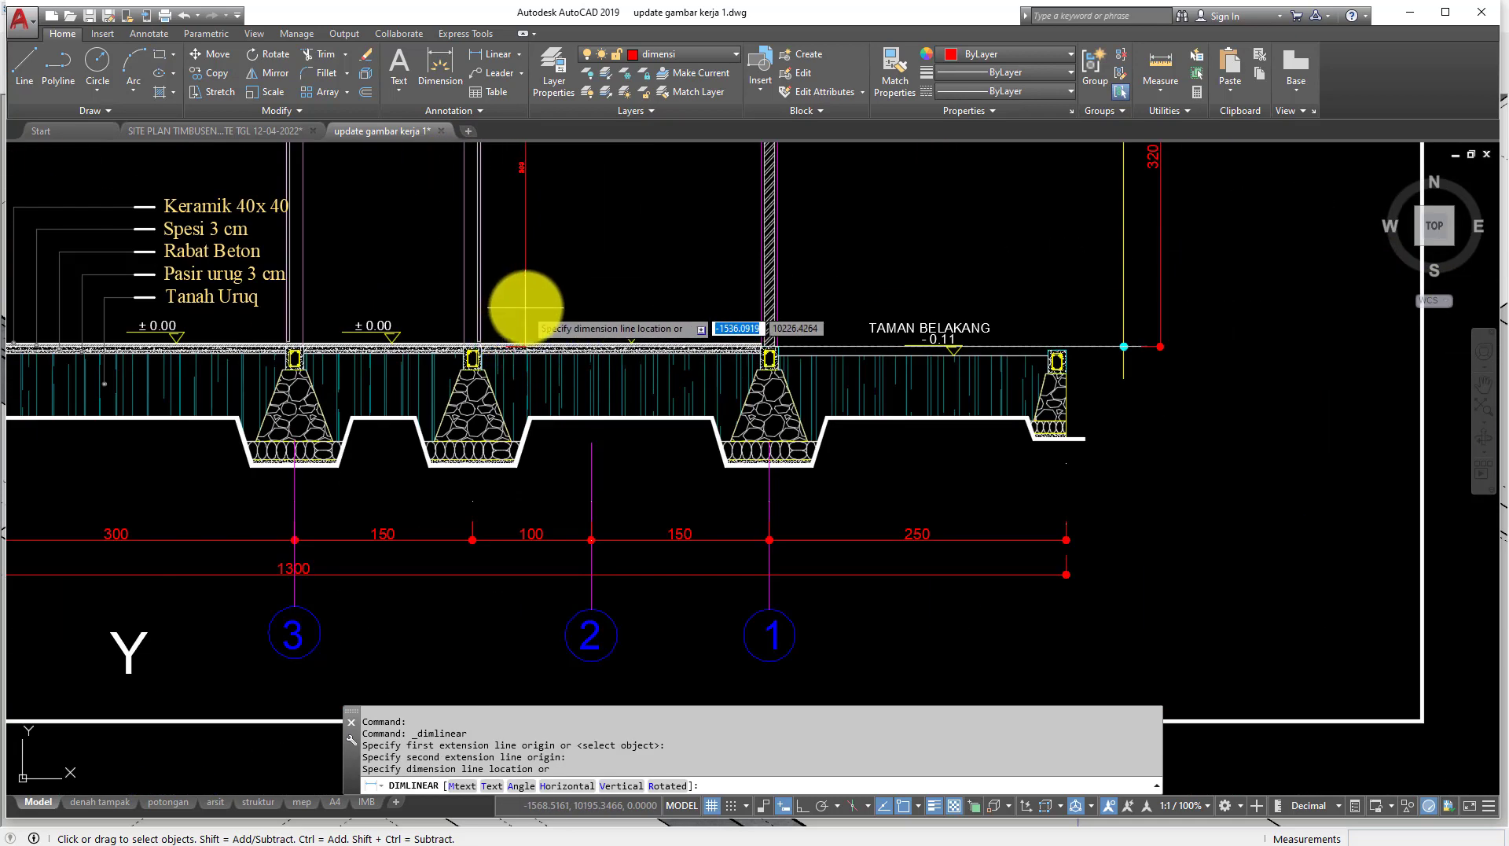
left_click(529, 229)
scroll(534, 178, "up", 5)
middle_click_drag(535, 178, 541, 300)
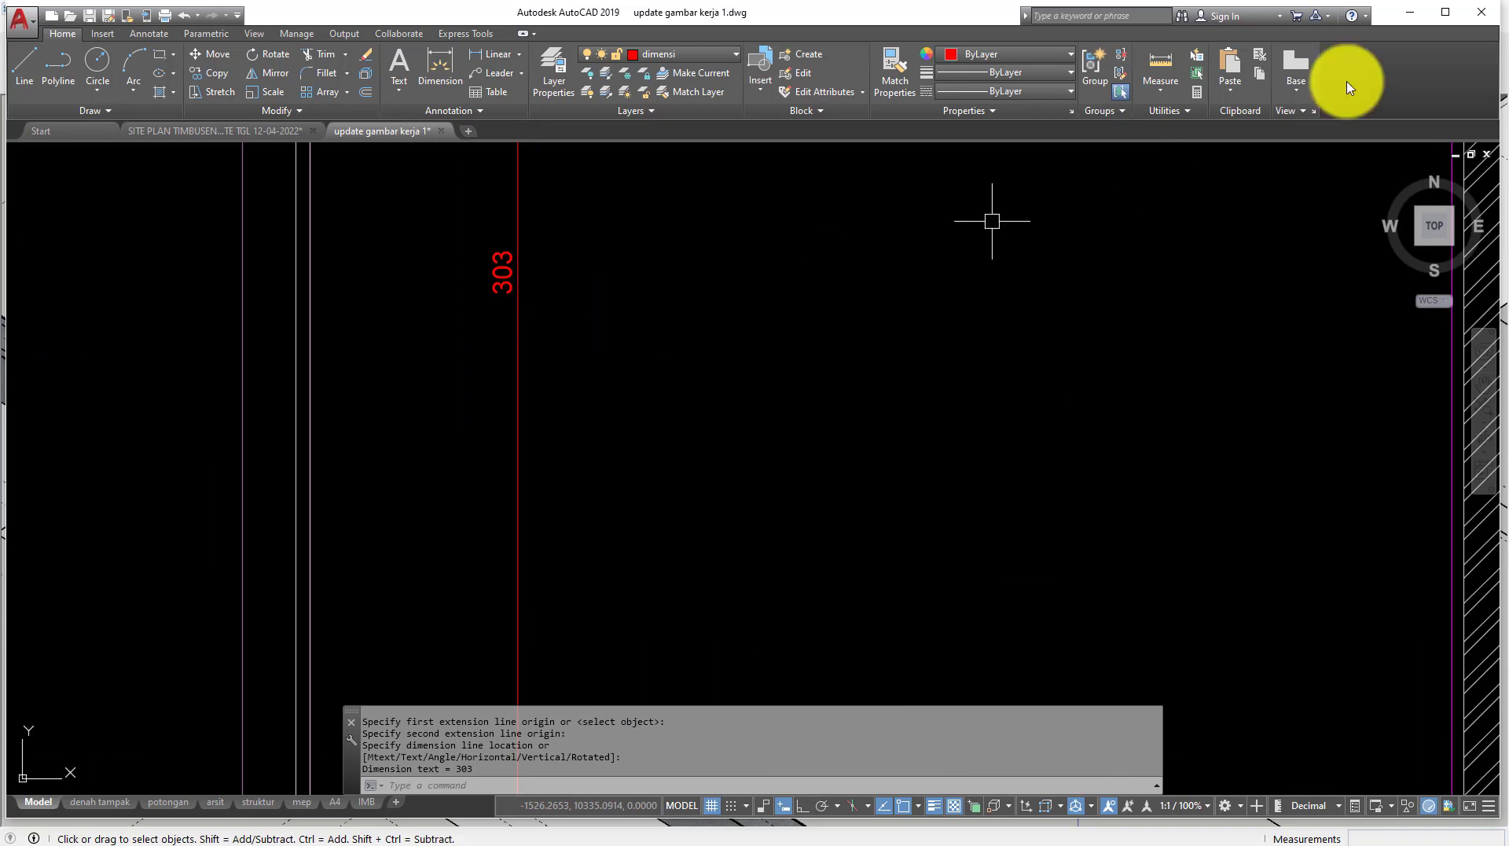
left_click(1412, 19)
Step: Open the column square component for editing and begin a Push/Pull on its face
scroll(833, 404, "down", 3)
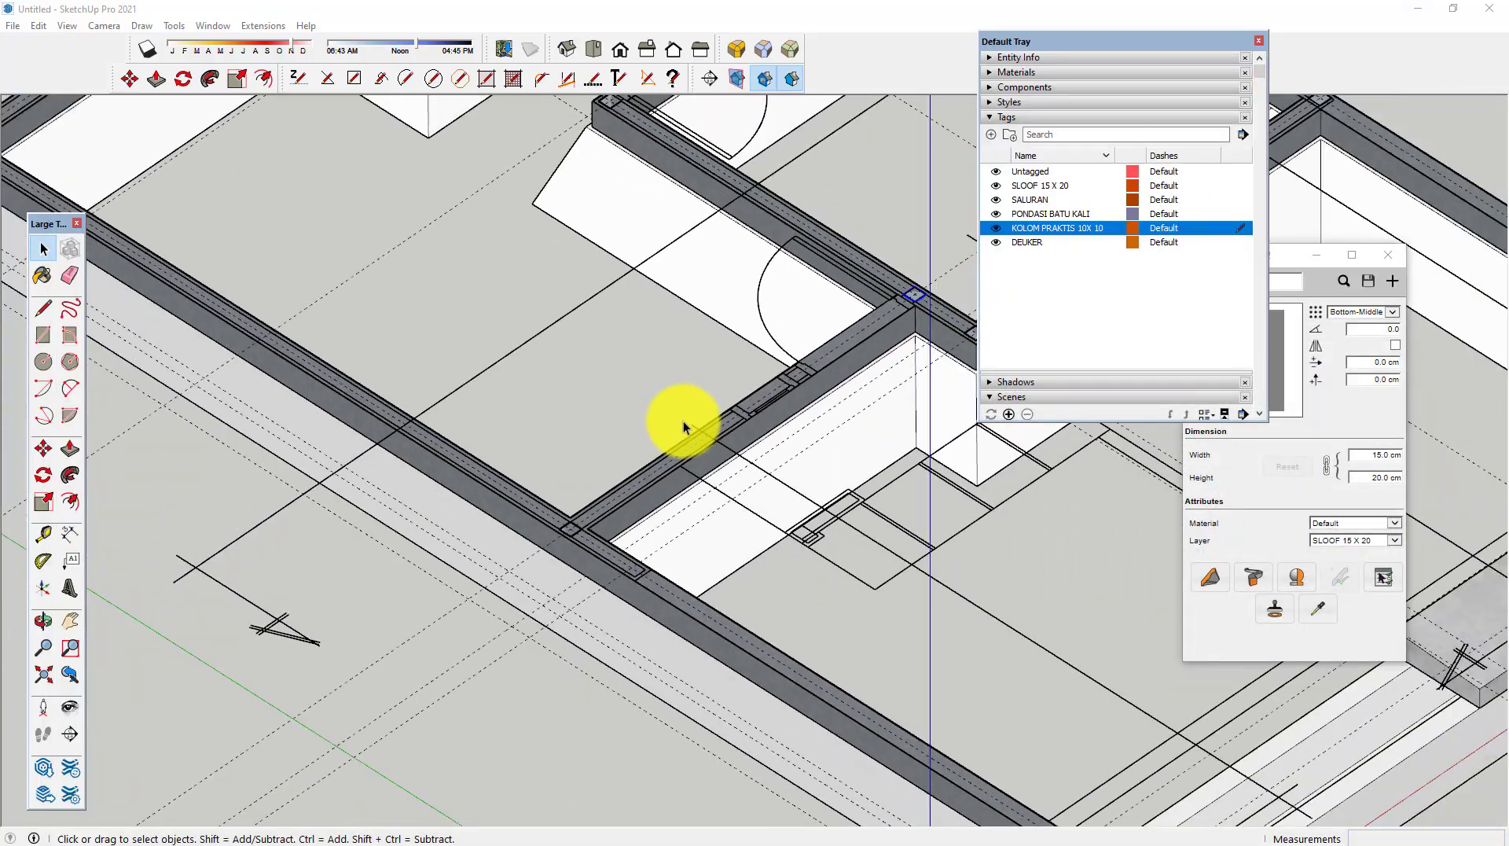
scroll(684, 421, "down", 3)
scroll(577, 513, "down", 2)
scroll(768, 412, "up", 3)
scroll(734, 377, "up", 3)
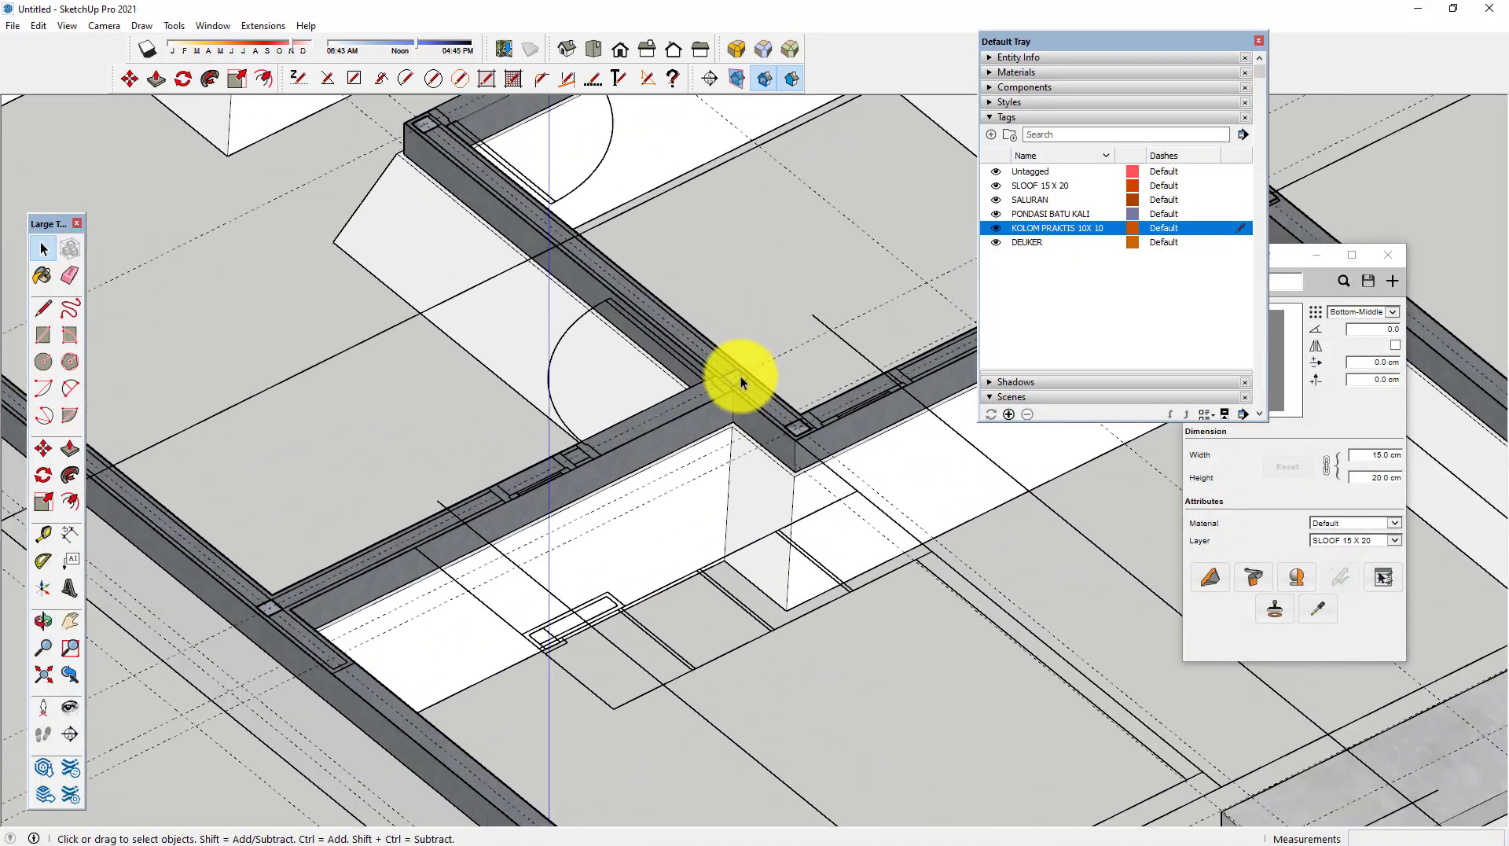
scroll(731, 377, "up", 3)
scroll(724, 401, "up", 2)
double_click(728, 411)
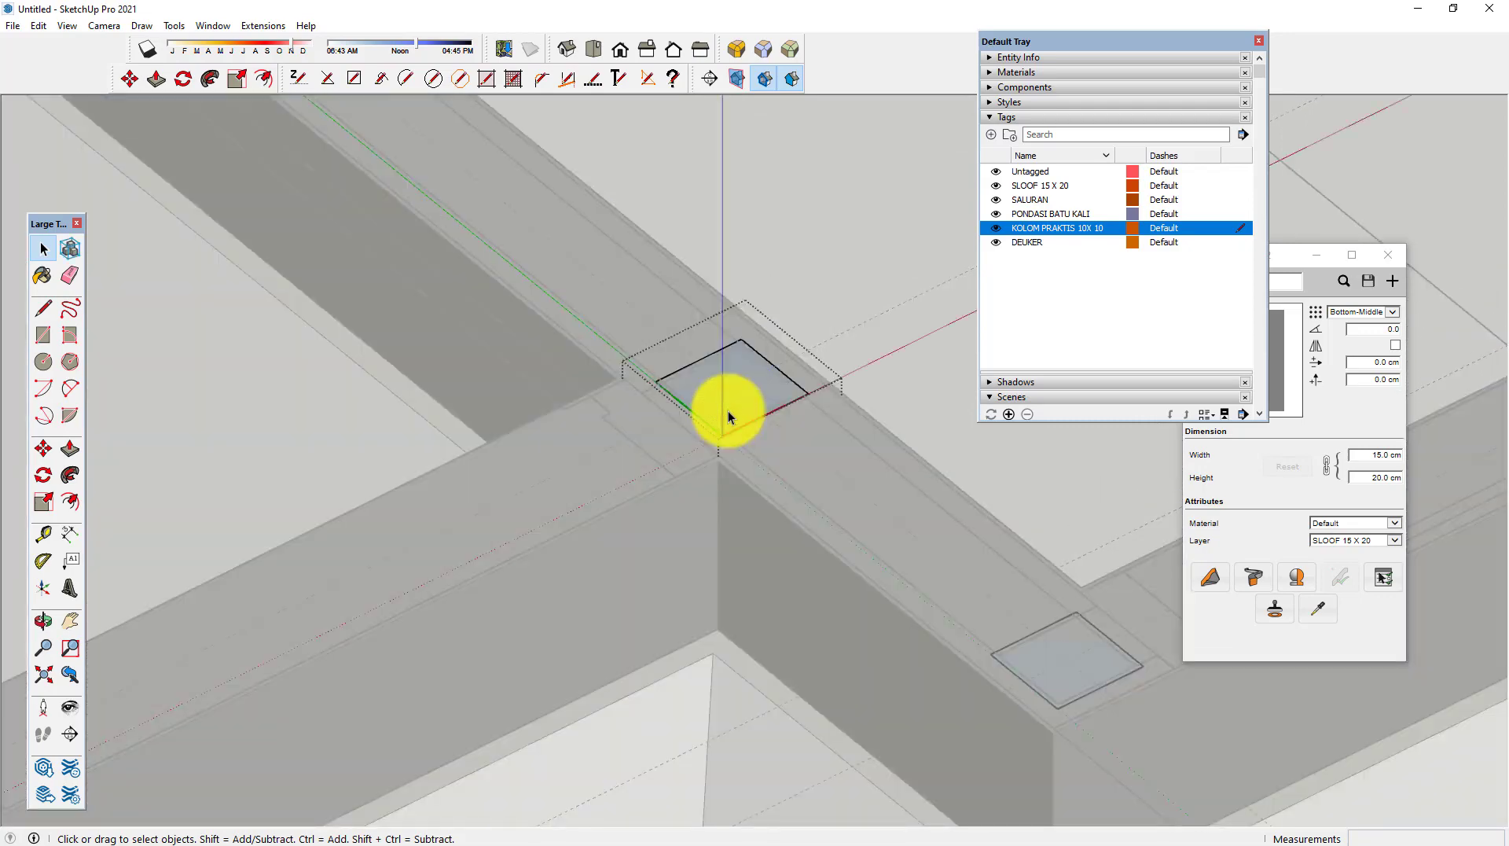
left_click(737, 406)
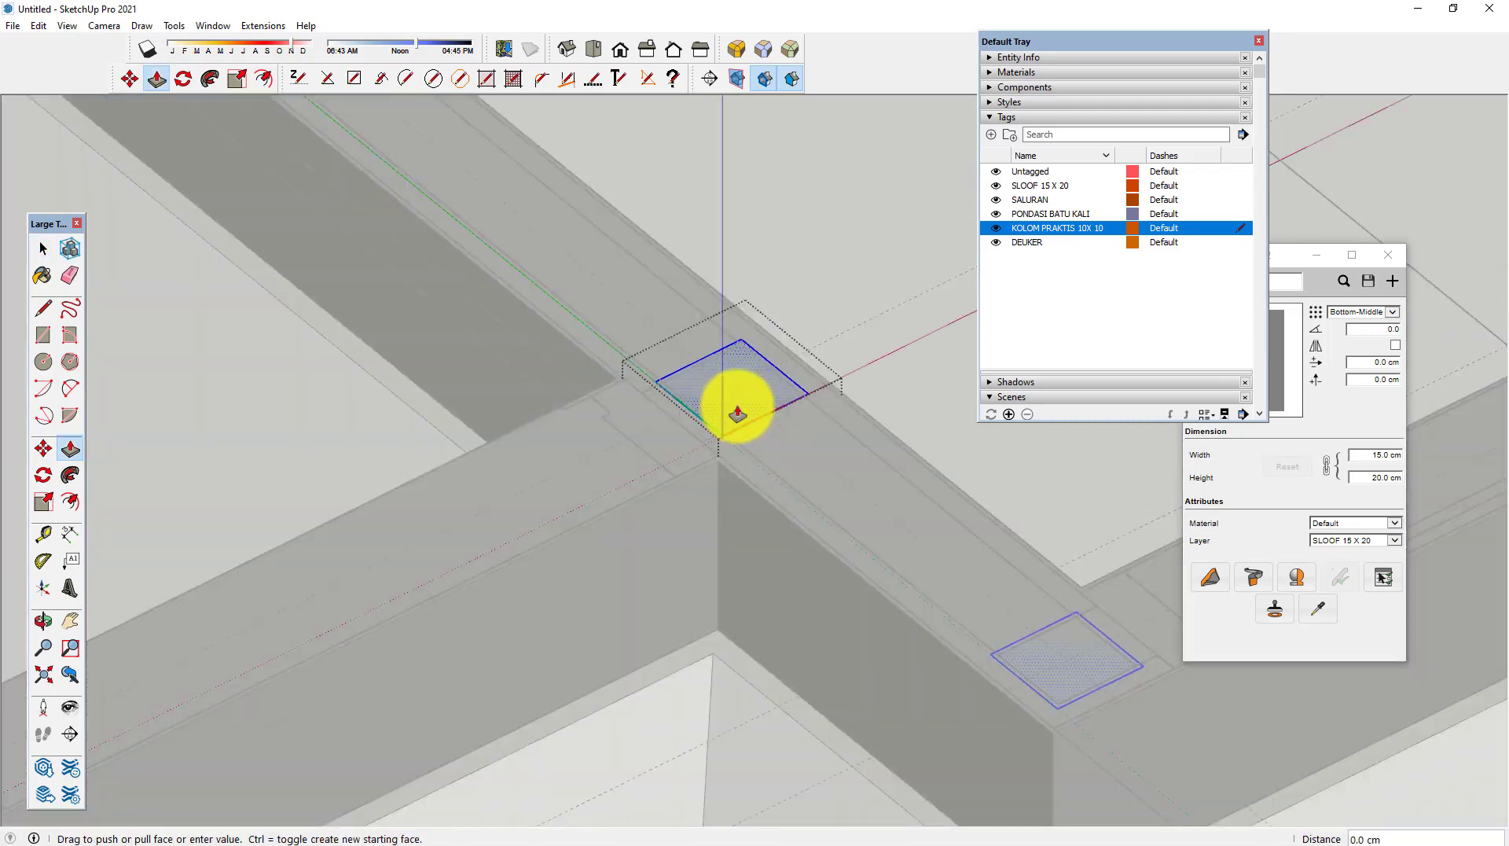
scroll(711, 314, "down", 2)
scroll(716, 308, "down", 2)
scroll(691, 498, "down", 2)
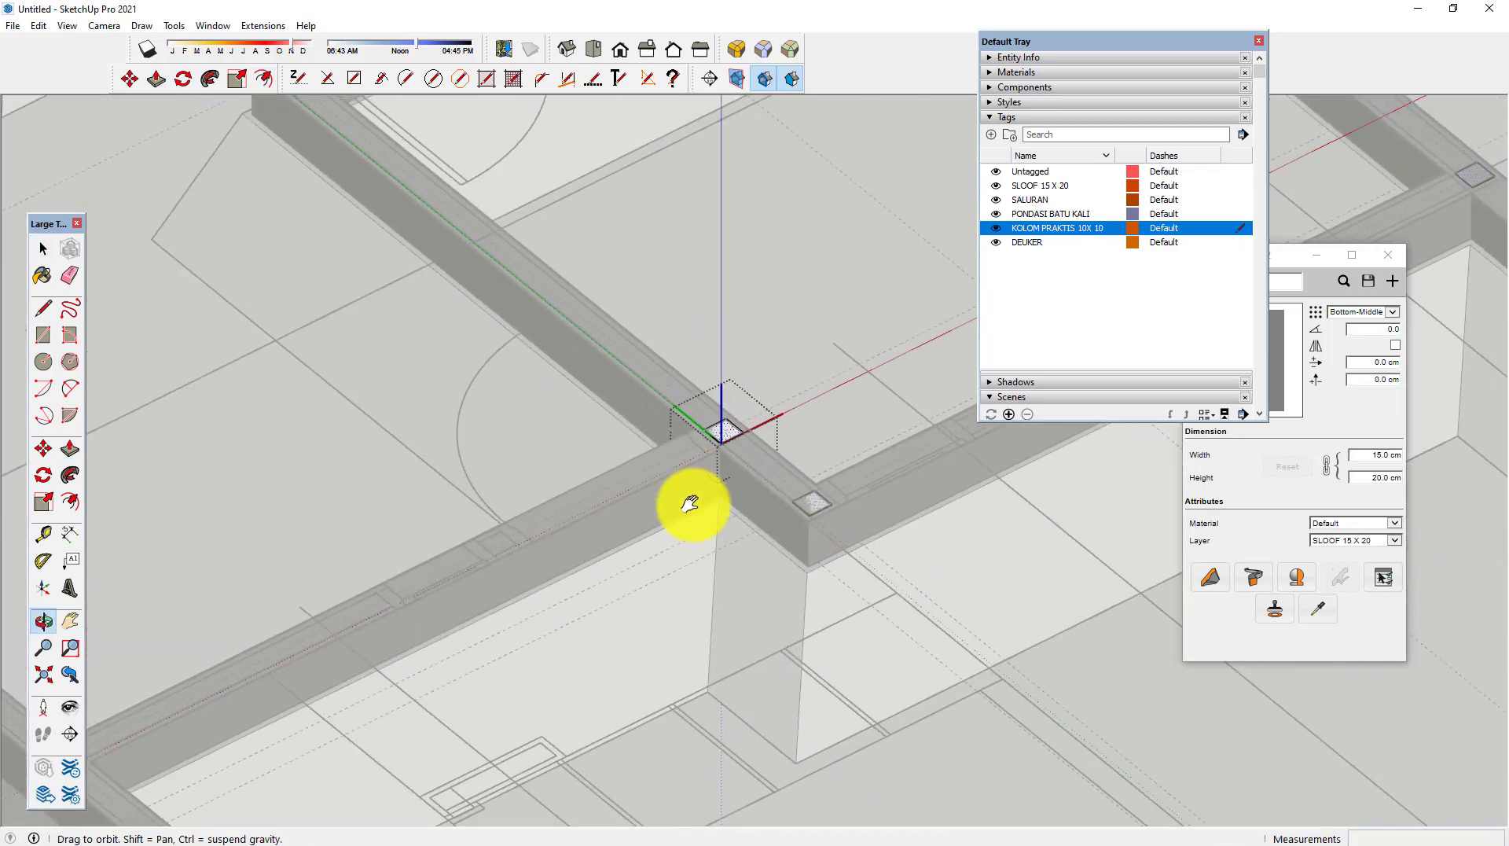
scroll(691, 482, "down", 2)
scroll(714, 412, "down", 2)
scroll(718, 422, "down", 2)
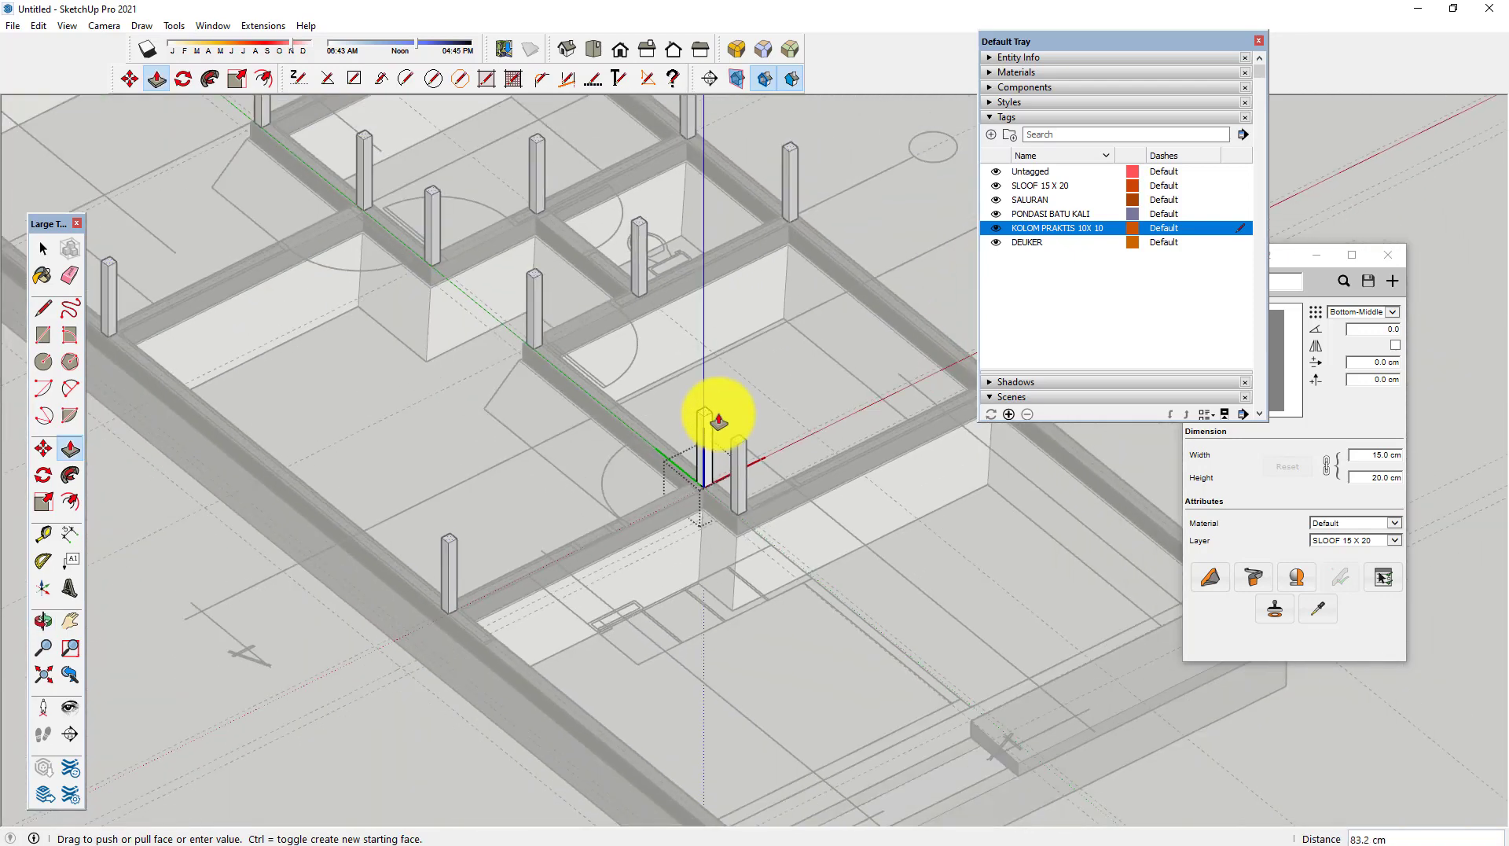
key("Escape")
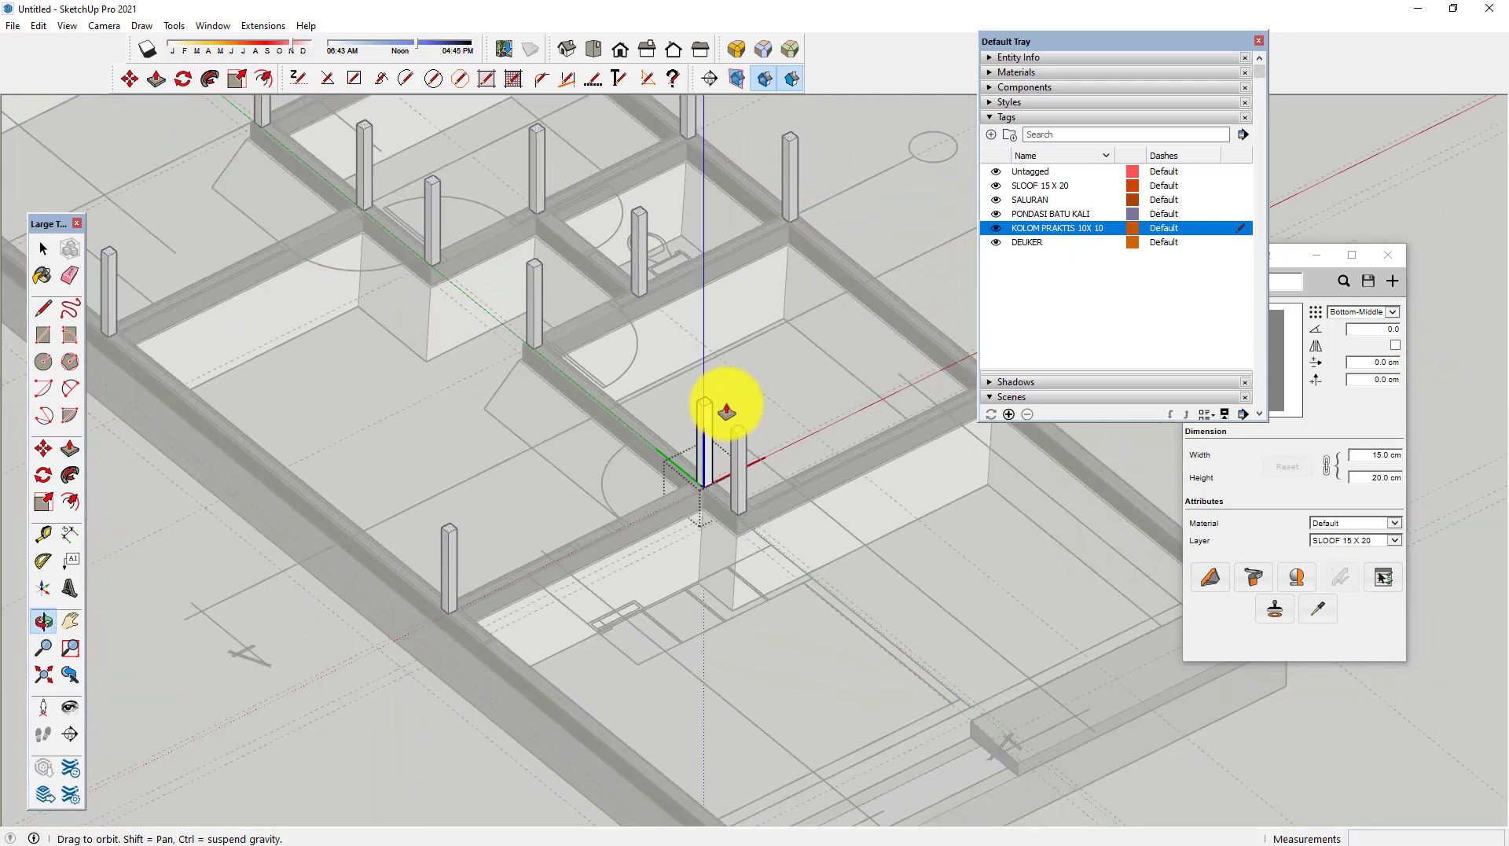
scroll(738, 495, "up", 3)
scroll(748, 578, "up", 2)
type("320")
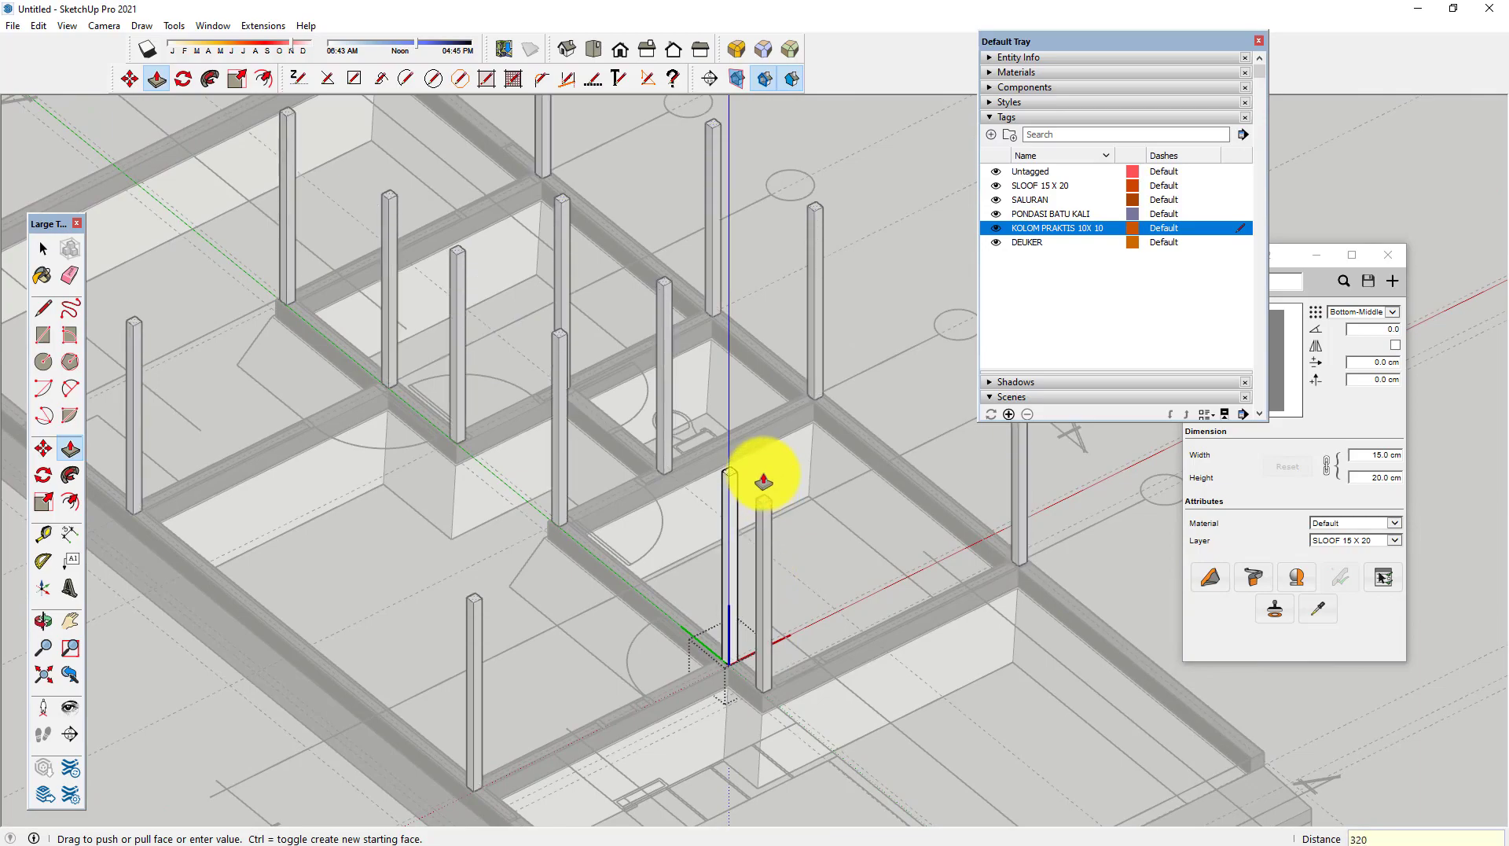
Step: Push the column up to 320 and orbit to review the raised columns
key("Return")
scroll(767, 477, "down", 3)
scroll(769, 471, "down", 2)
key("space")
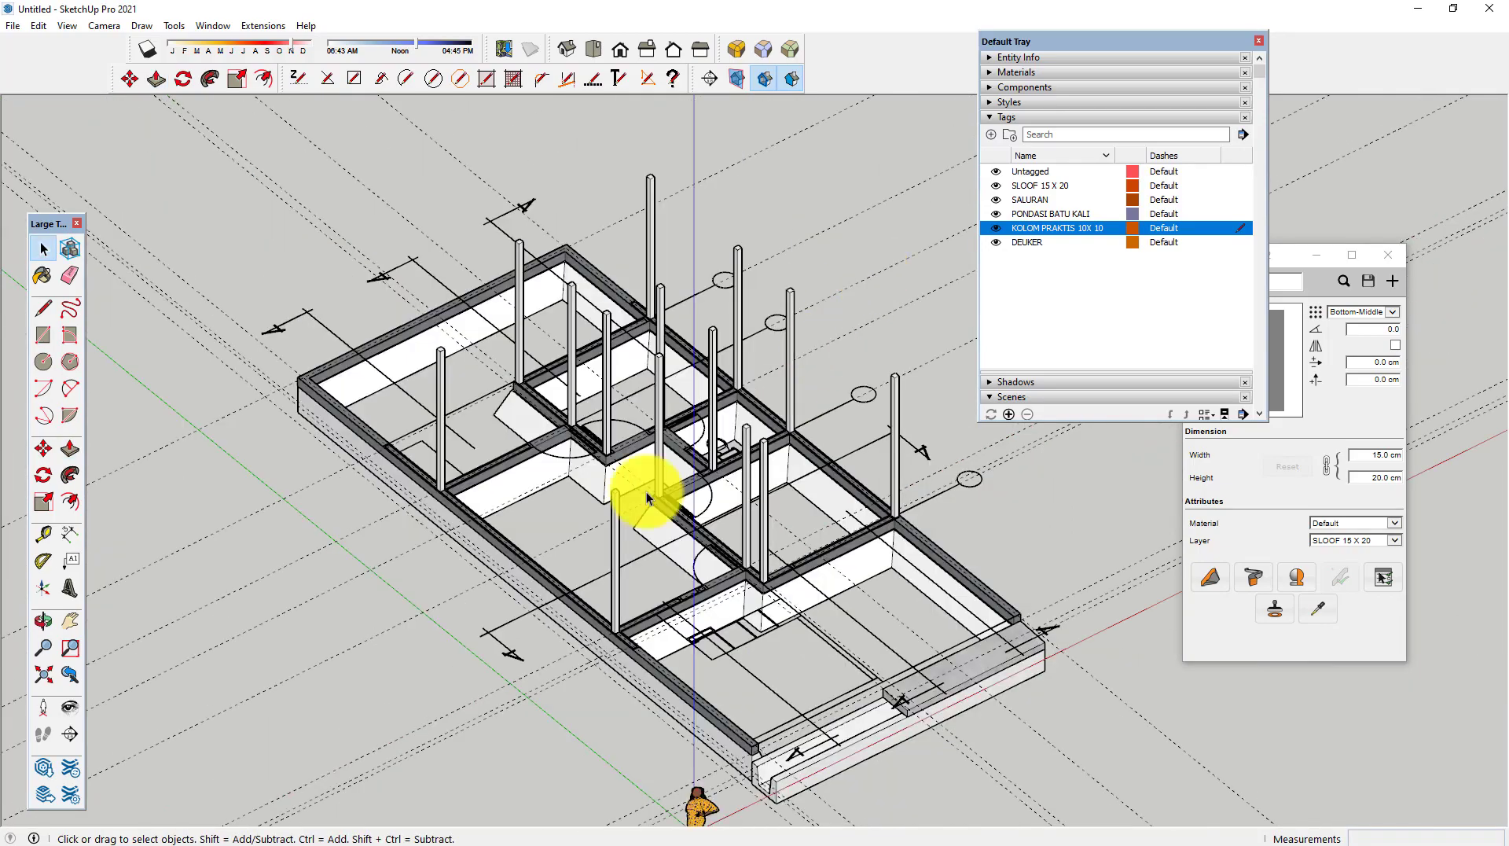
mouse_move(646, 497)
middle_mouse_down()
mouse_move(718, 455)
mouse_move(692, 482)
mouse_move(471, 505)
mouse_move(660, 605)
mouse_move(562, 617)
mouse_move(492, 601)
middle_mouse_up()
Step: Select all the foundation geometry, orbit around it, then clear the selection so a column stands upright
scroll(661, 605, "up", 2)
key("ctrl+a")
middle_click_drag(430, 516, 349, 659)
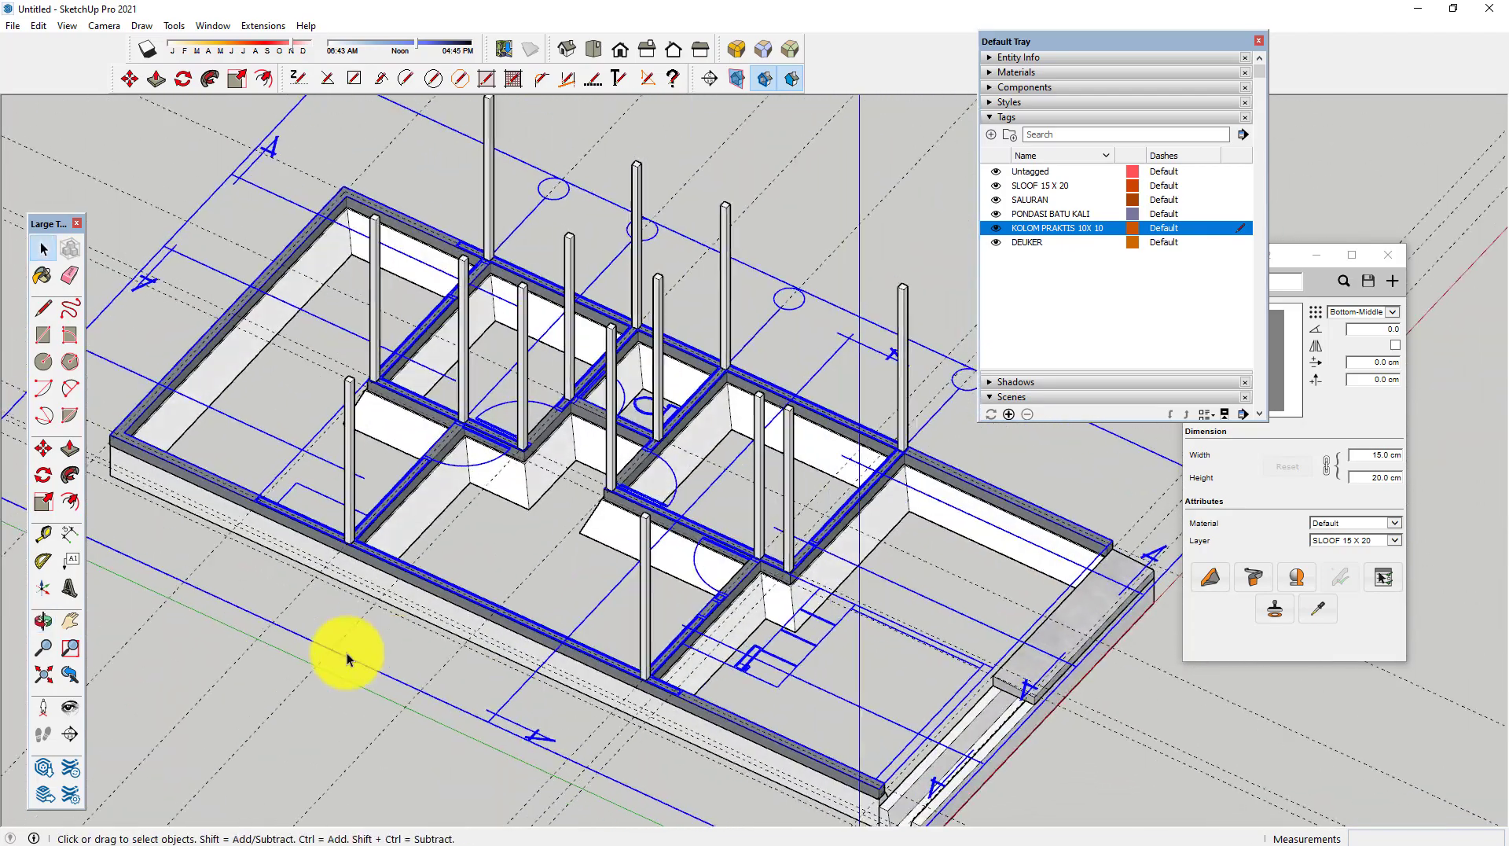
left_click(240, 671)
scroll(246, 482, "up", 3)
scroll(290, 482, "up", 3)
scroll(381, 512, "up", 3)
scroll(537, 613, "up", 3)
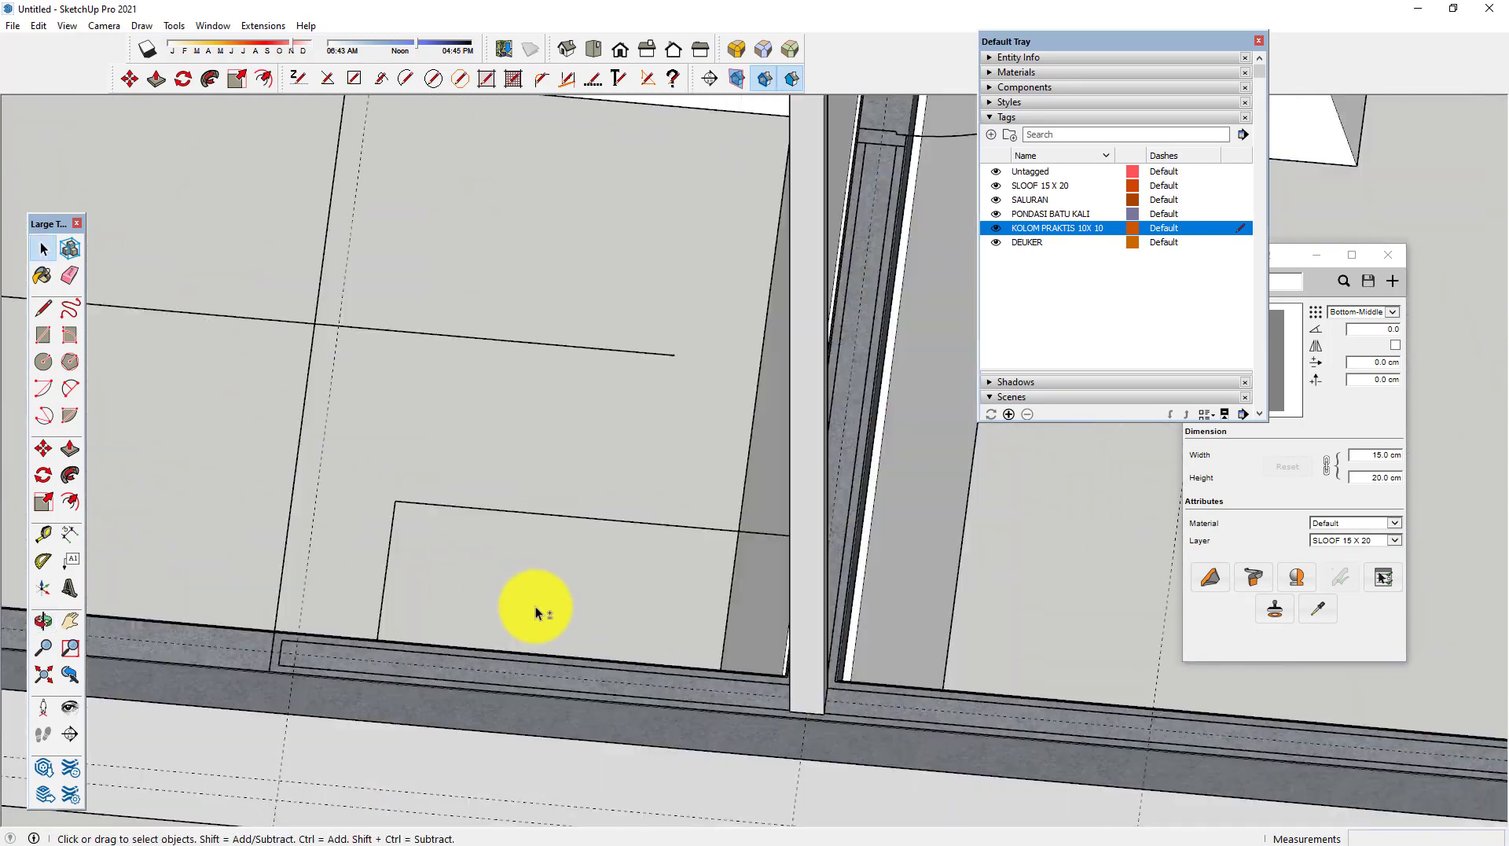
mouse_move(536, 610)
middle_mouse_down()
mouse_move(559, 540)
mouse_move(782, 597)
mouse_move(783, 613)
middle_mouse_up()
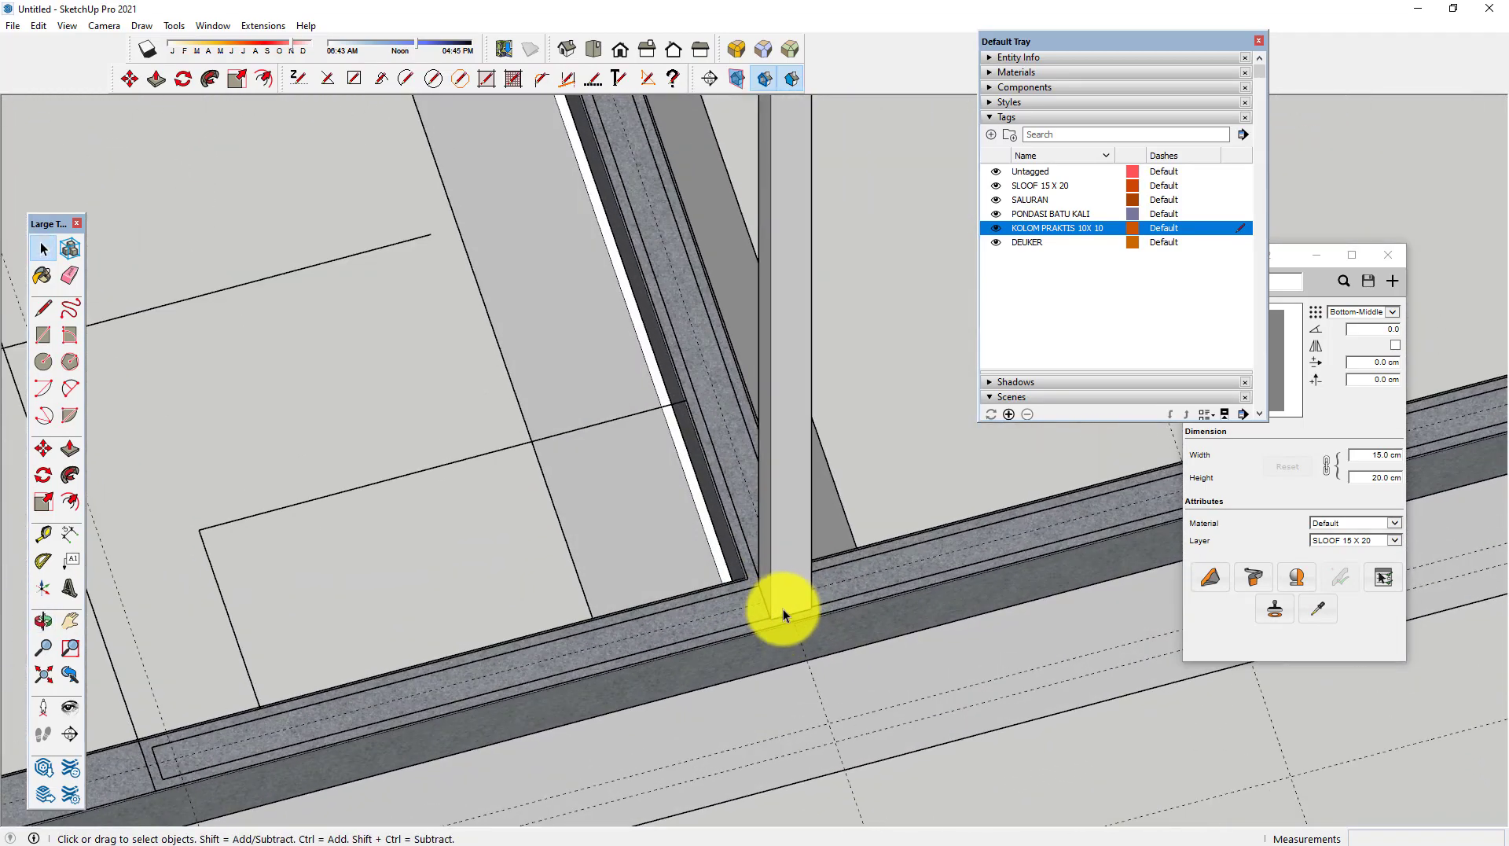
Step: Copy the practical column from its base to a new point on the sloof beam
key("m")
scroll(762, 591, "up", 2)
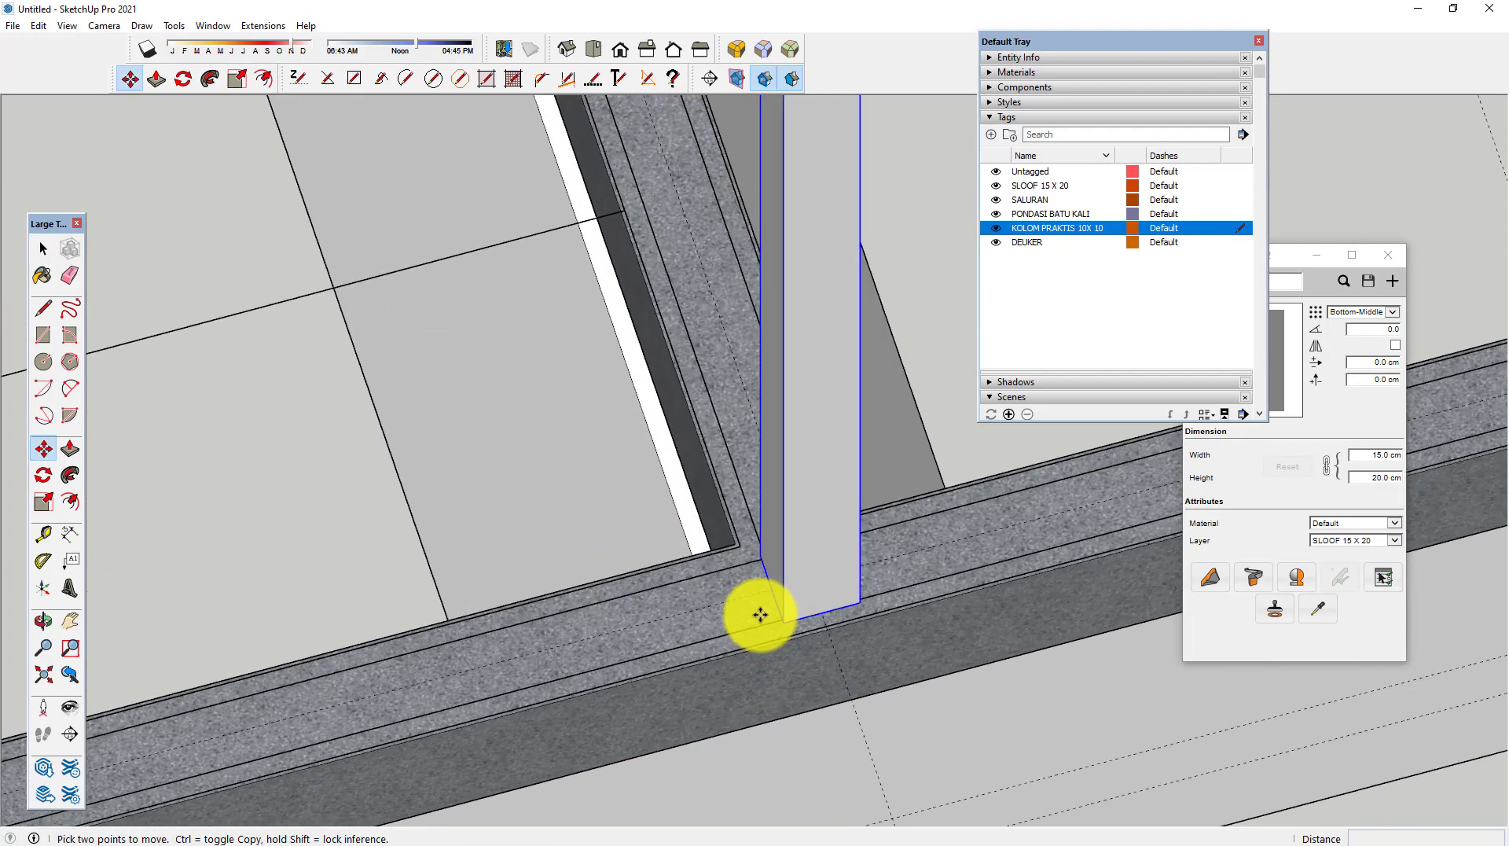
scroll(770, 588, "up", 1)
key("ctrl")
left_click(775, 584)
scroll(718, 597, "down", 2)
scroll(641, 597, "down", 2)
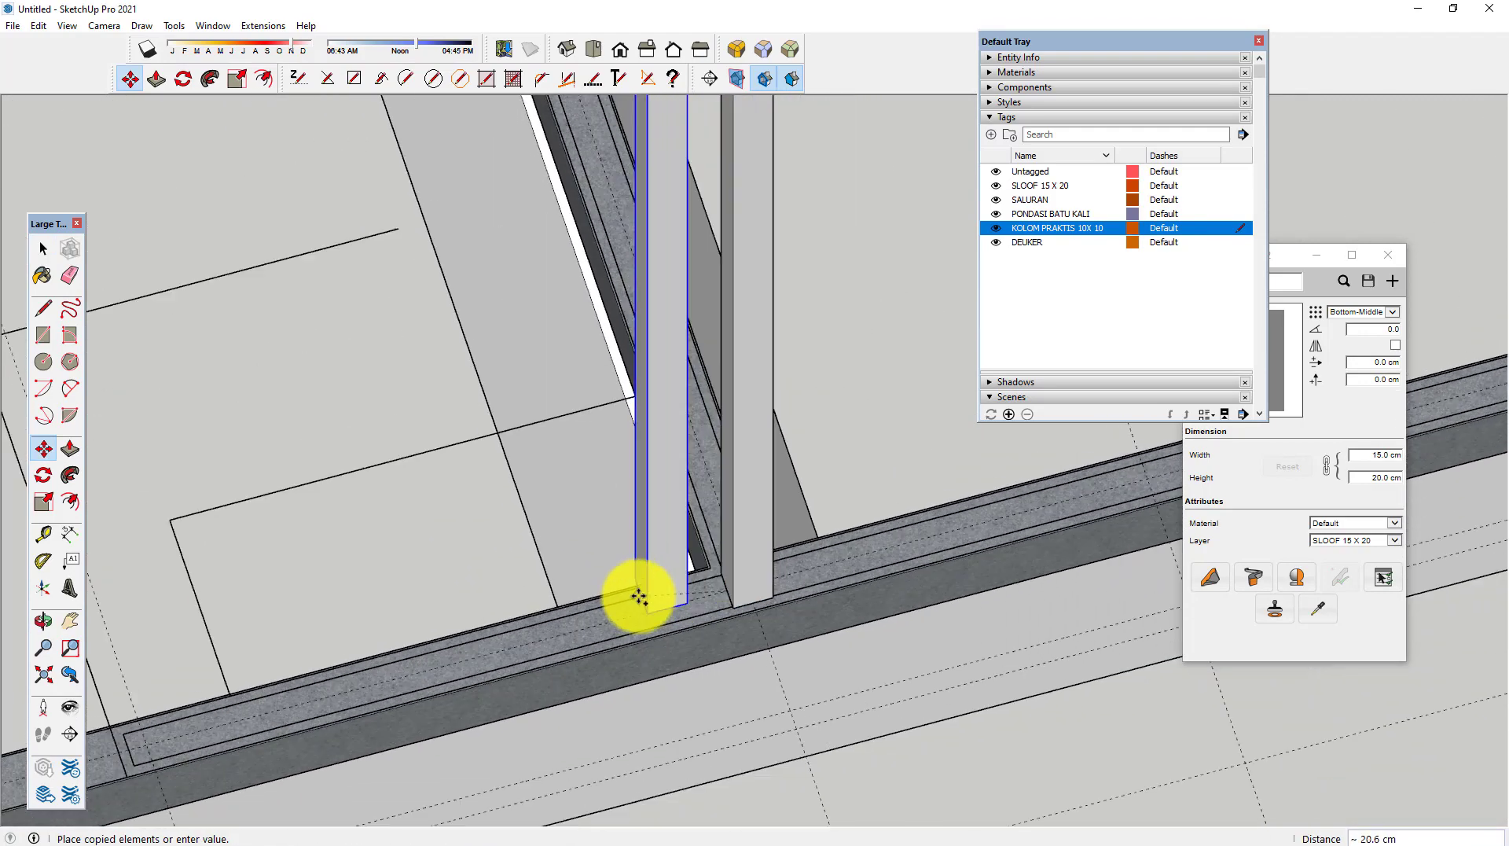
mouse_move(641, 597)
middle_mouse_down()
mouse_move(884, 540)
mouse_move(700, 599)
middle_mouse_up()
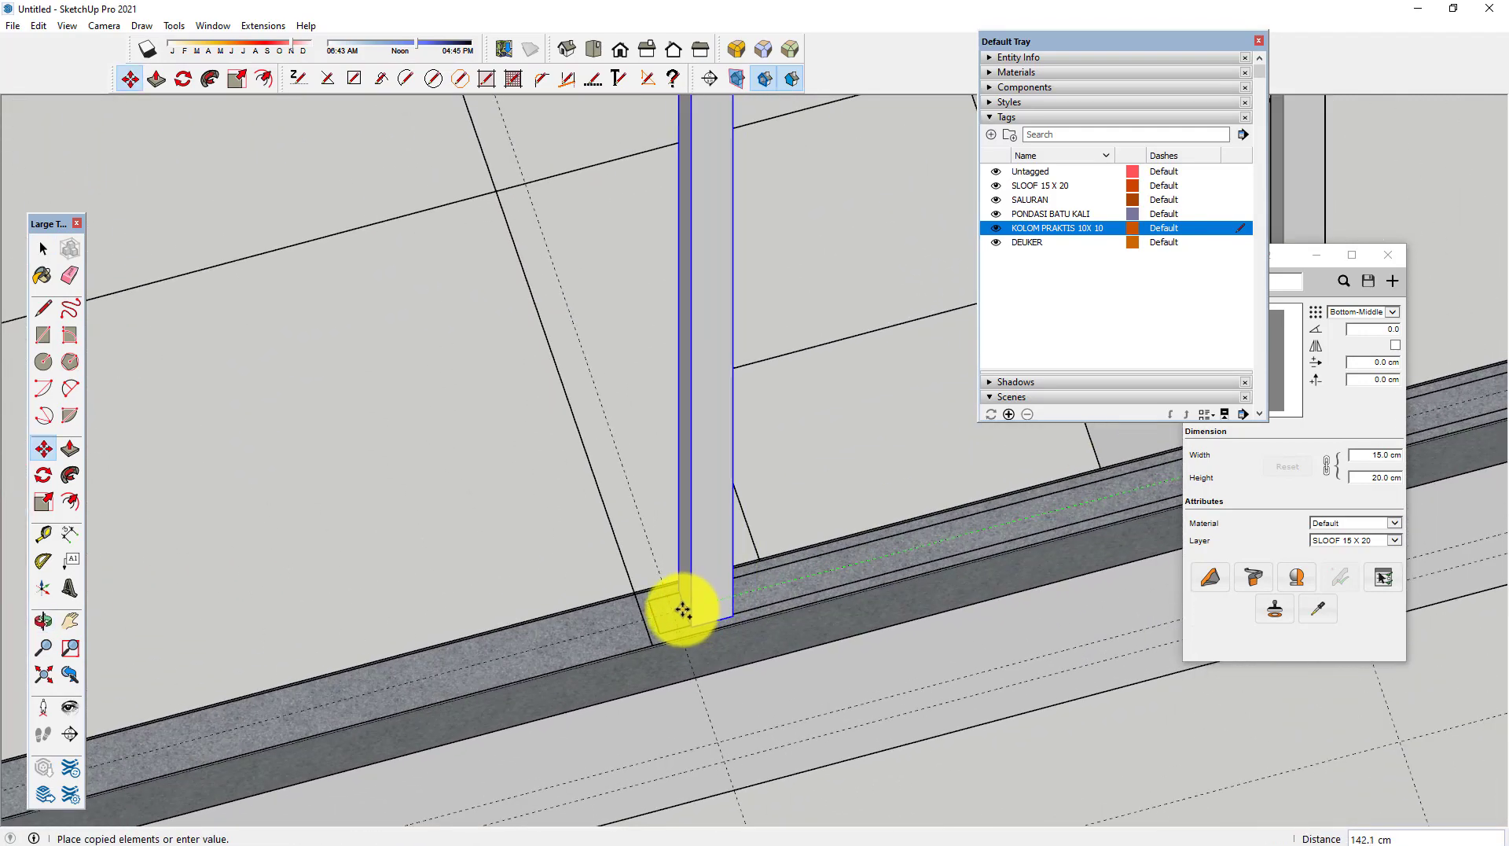
left_click(658, 617)
Step: Zoom and orbit to a low side view of the columns
scroll(672, 633, "down", 3)
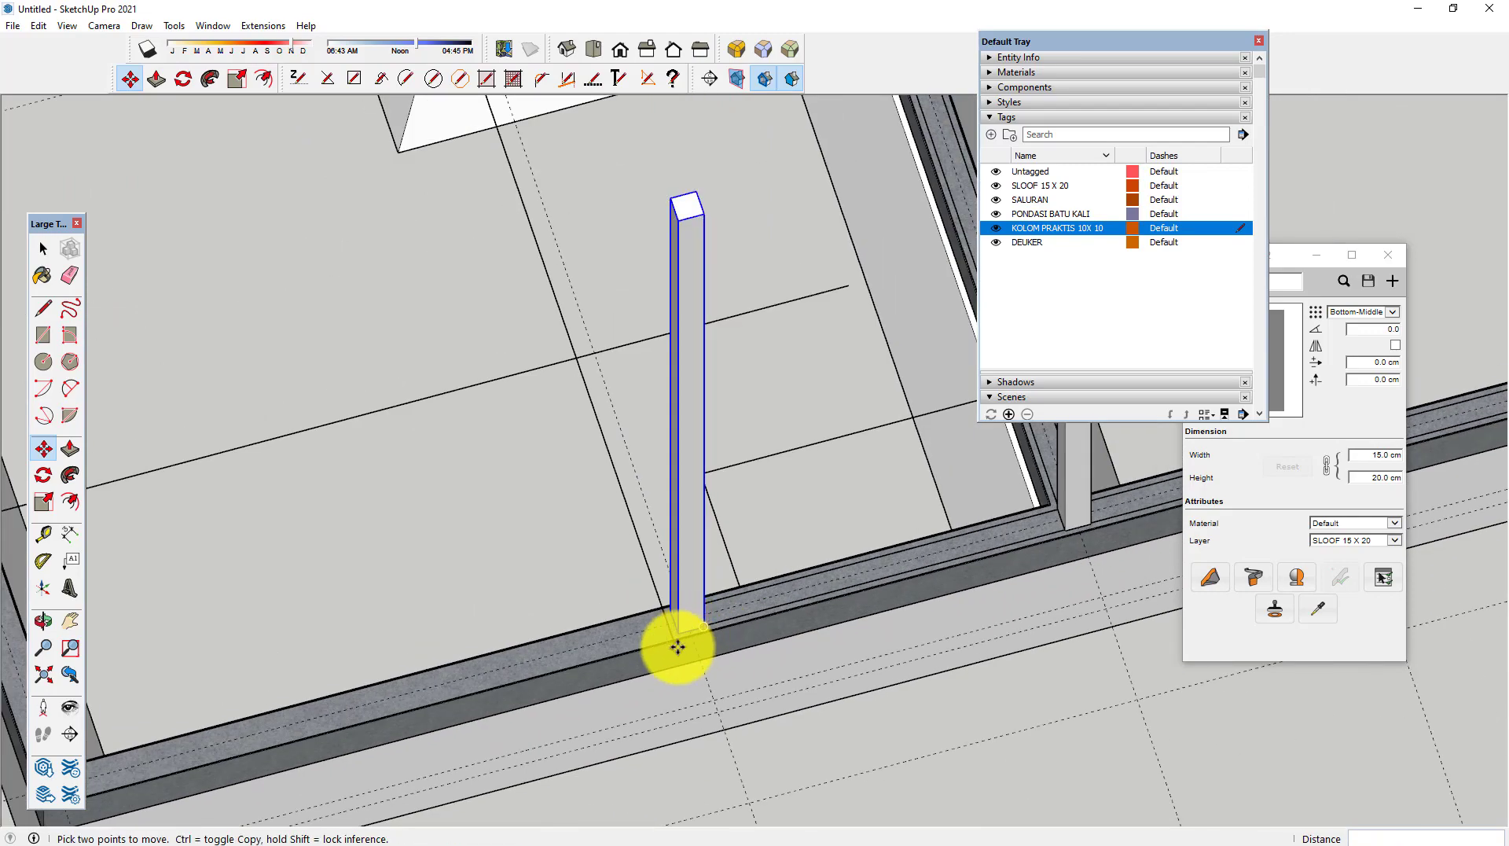
scroll(640, 606, "down", 3)
scroll(549, 286, "up", 1)
scroll(551, 213, "up", 3)
scroll(559, 249, "down", 1)
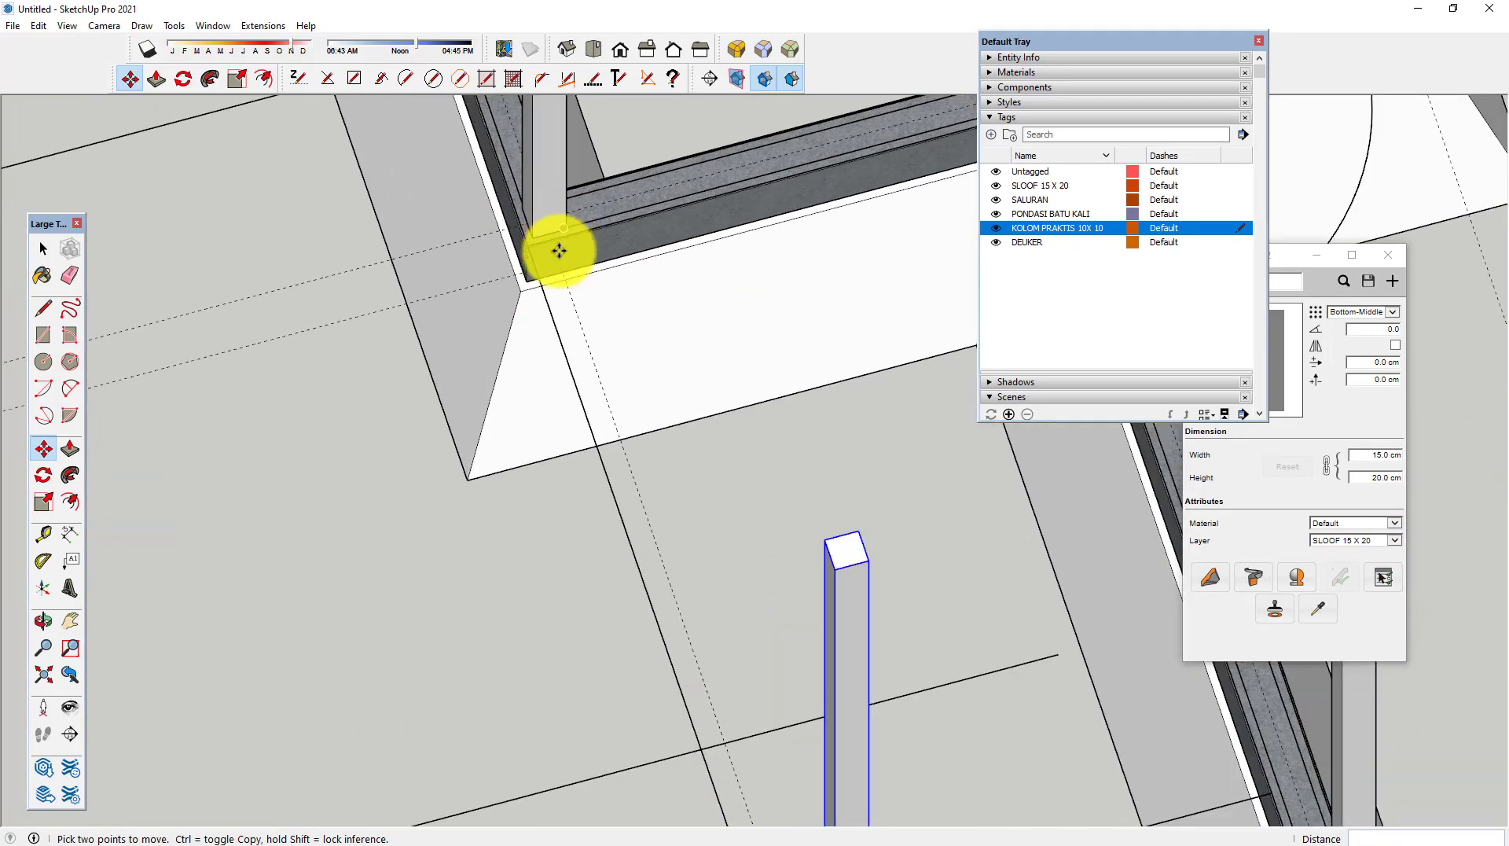
scroll(562, 340, "down", 3)
scroll(742, 747, "up", 1)
scroll(721, 810, "up", 3)
scroll(721, 809, "down", 2)
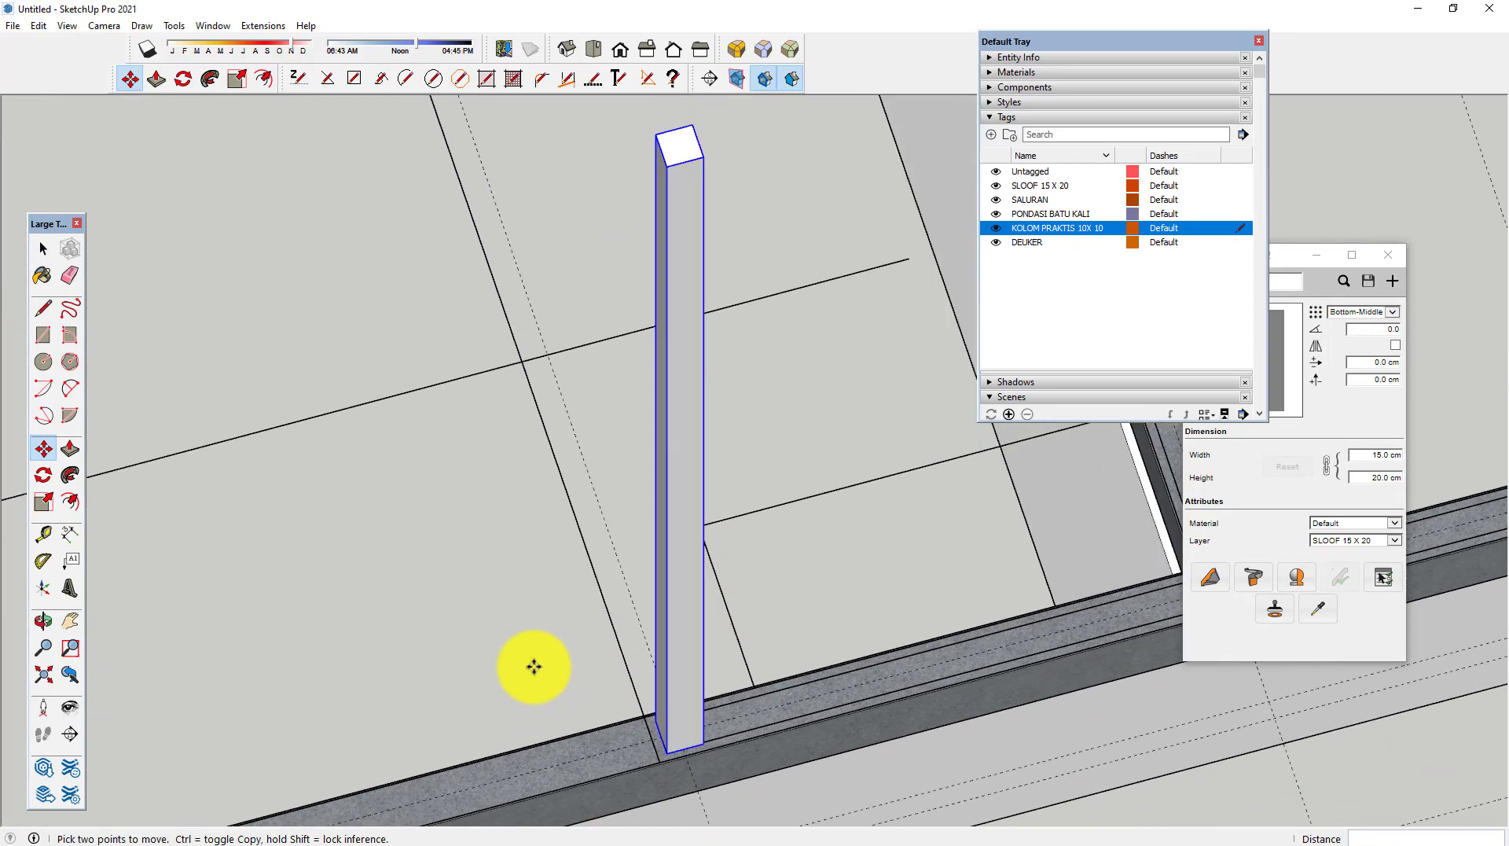
scroll(532, 664, "down", 3)
scroll(545, 631, "down", 2)
scroll(556, 616, "down", 1)
mouse_move(666, 602)
middle_mouse_down()
mouse_move(583, 427)
mouse_move(597, 313)
mouse_move(780, 319)
mouse_move(775, 364)
mouse_move(559, 397)
mouse_move(411, 303)
mouse_move(623, 357)
mouse_move(633, 388)
middle_mouse_up()
Step: Review the columns from higher and frontal angles, then switch to the AutoCAD drawing
key("m")
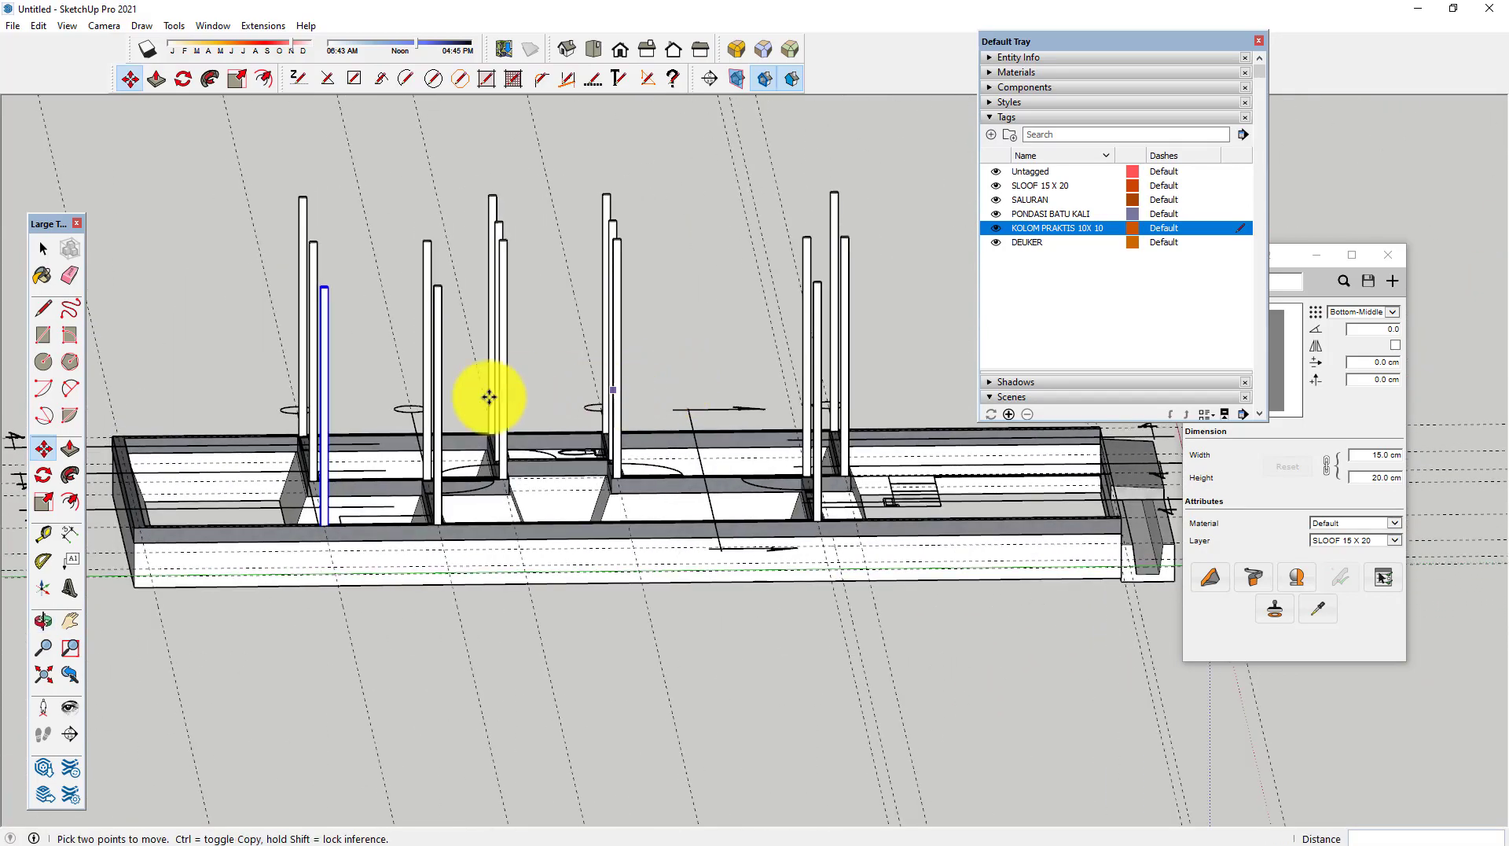
mouse_move(904, 296)
middle_mouse_down()
mouse_move(650, 353)
mouse_move(747, 344)
mouse_move(756, 439)
mouse_move(691, 555)
mouse_move(624, 541)
middle_mouse_up()
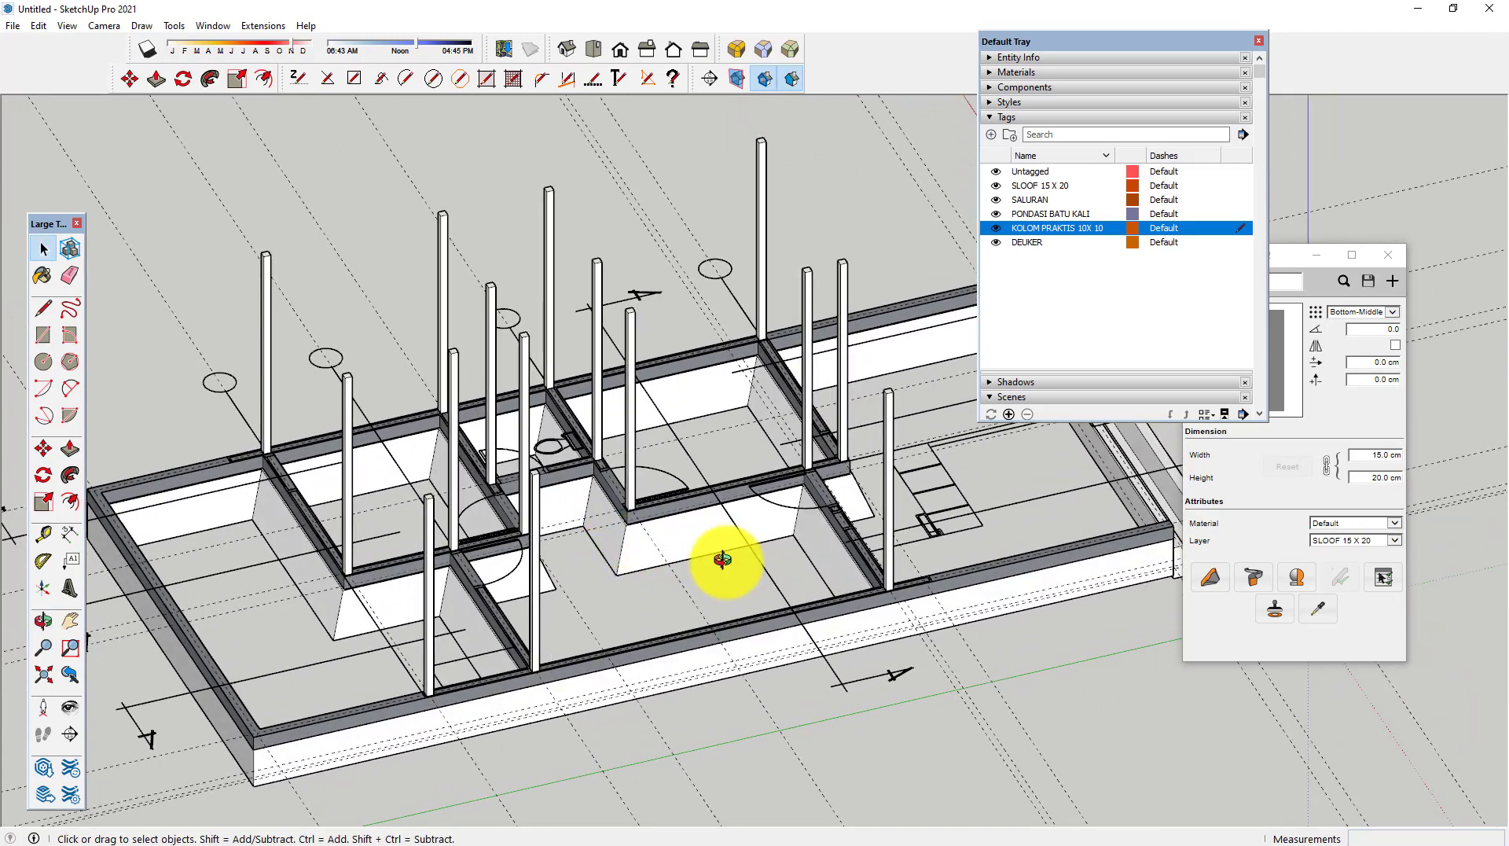
mouse_move(722, 559)
middle_mouse_down()
mouse_move(471, 566)
mouse_move(781, 801)
middle_mouse_up()
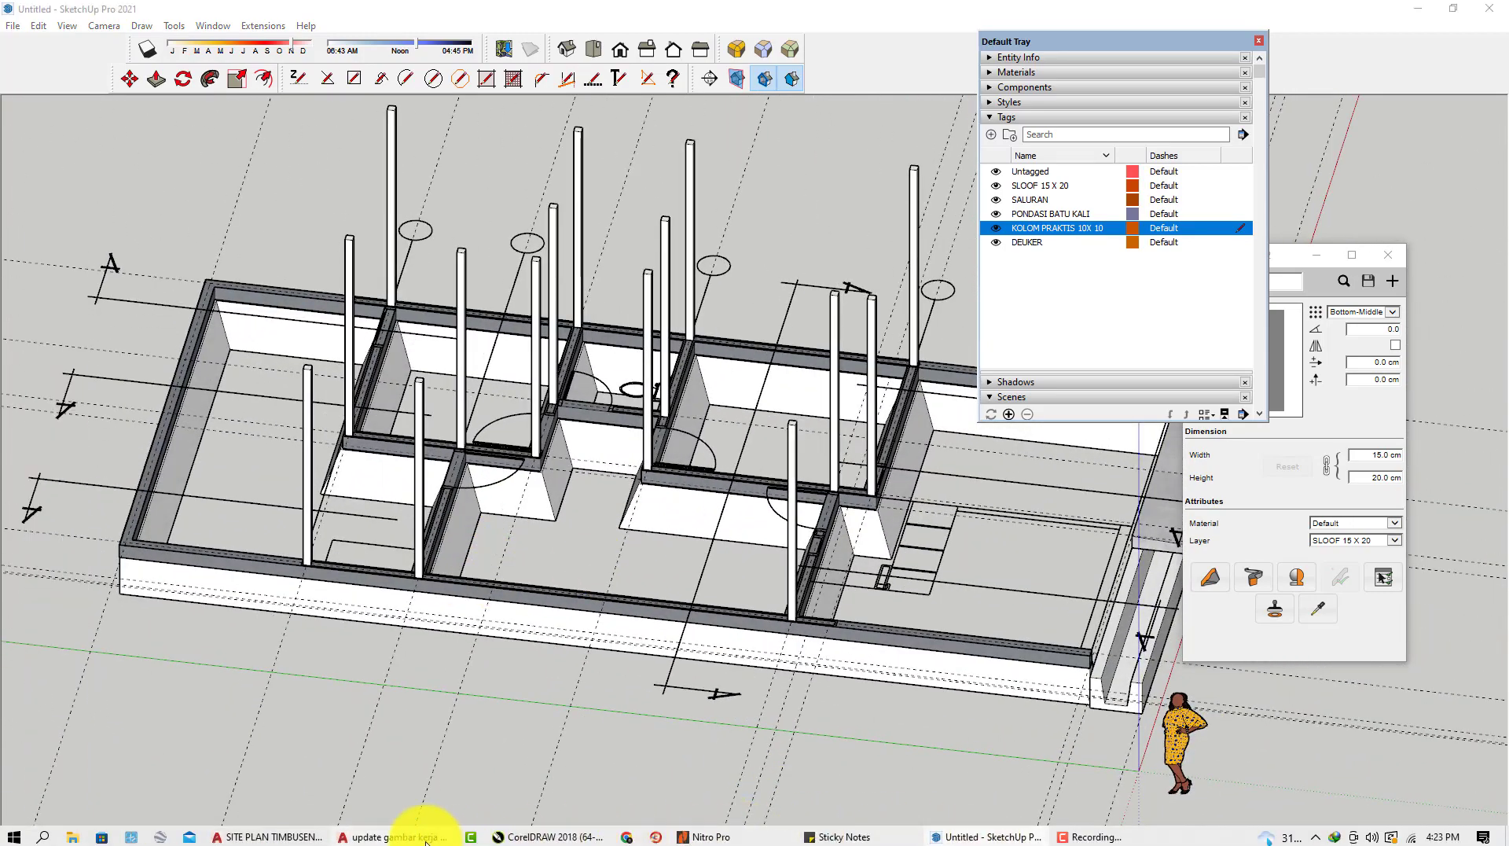
left_click(400, 836)
Step: Zoom and pan the AutoCAD sheet to the floor plan around TERAS, RG. TAMU and CARPORT
scroll(660, 503, "down", 5)
scroll(644, 429, "down", 3)
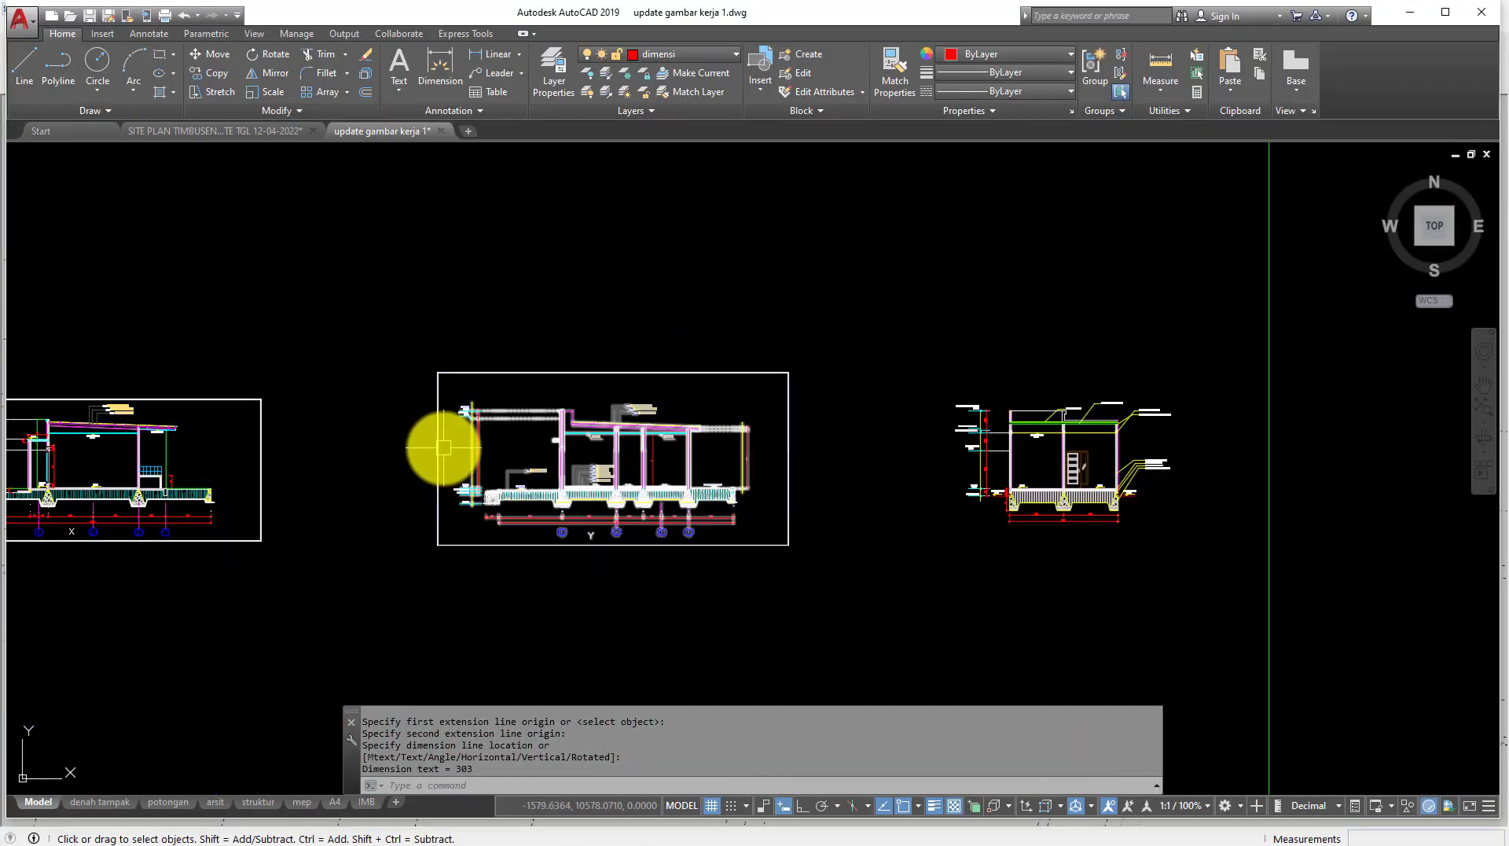
scroll(422, 398, "down", 5)
scroll(439, 327, "up", 2)
scroll(189, 315, "up", 4)
scroll(189, 315, "up", 4)
middle_click_drag(189, 315, 862, 323)
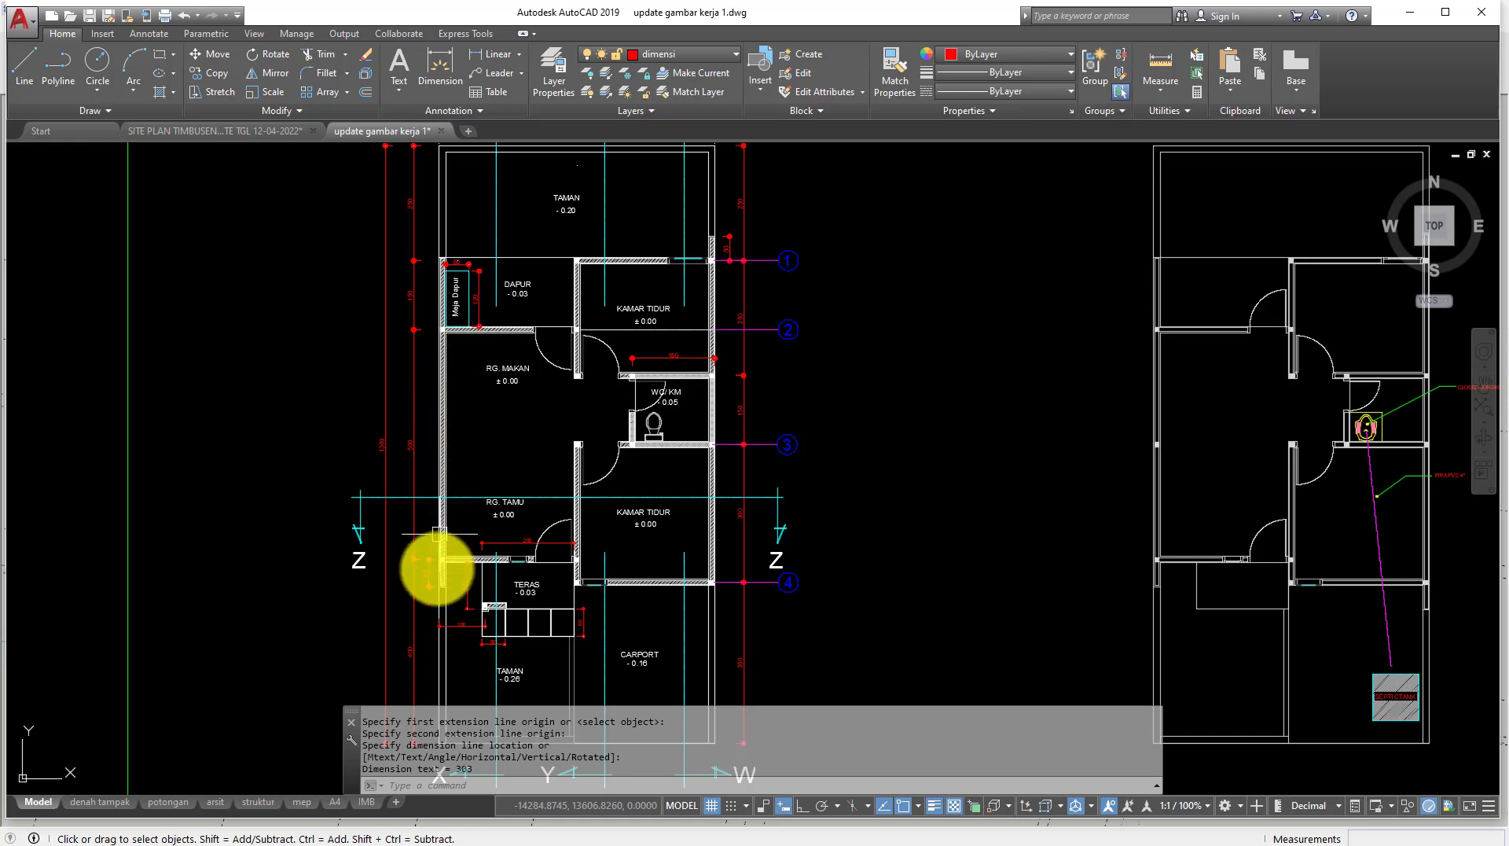
scroll(424, 243, "up", 4)
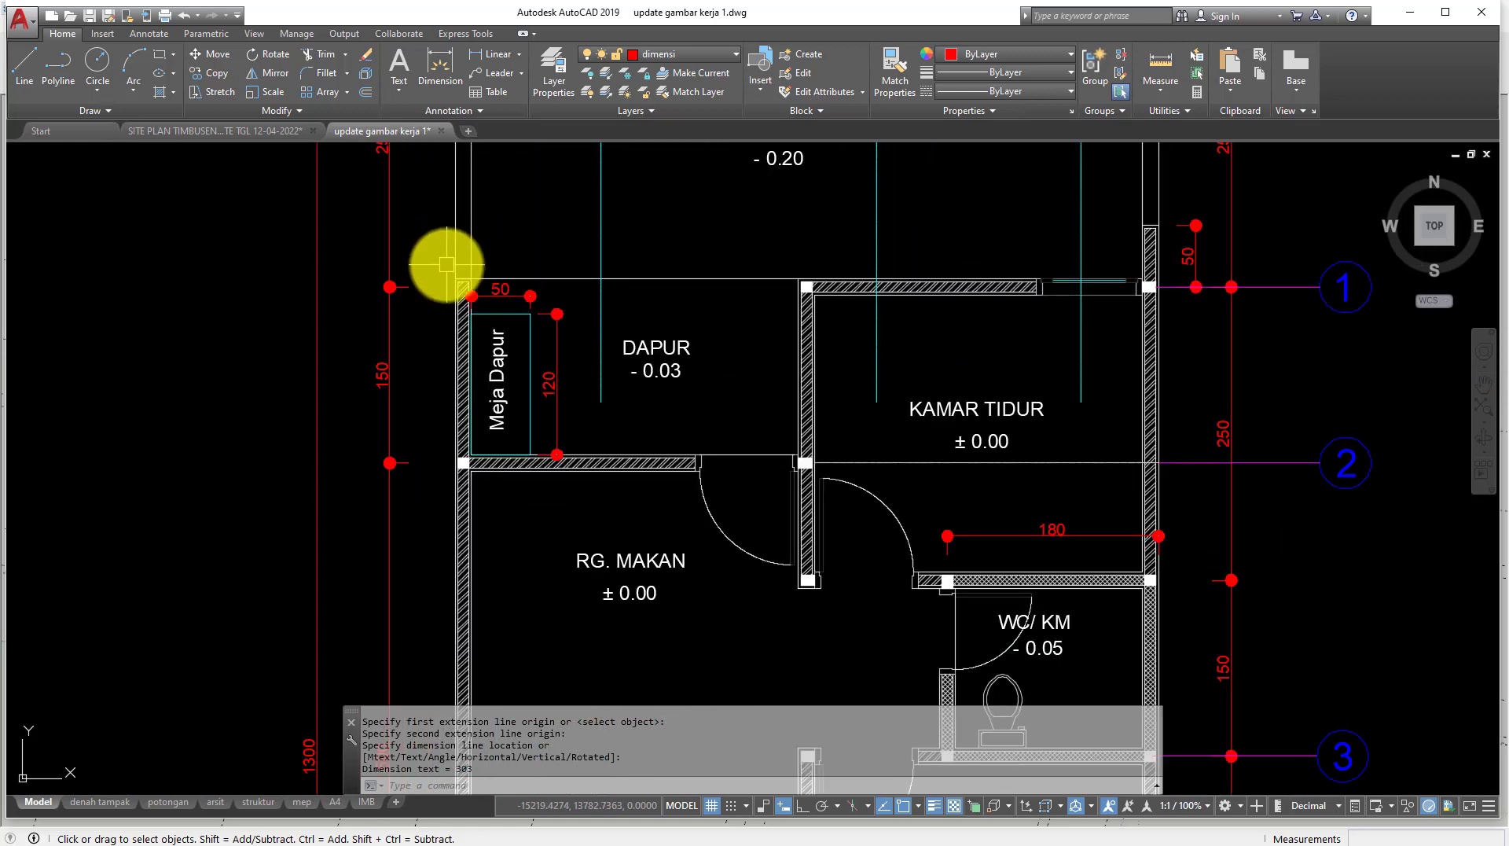
scroll(448, 299, "down", 2)
scroll(464, 338, "down", 3)
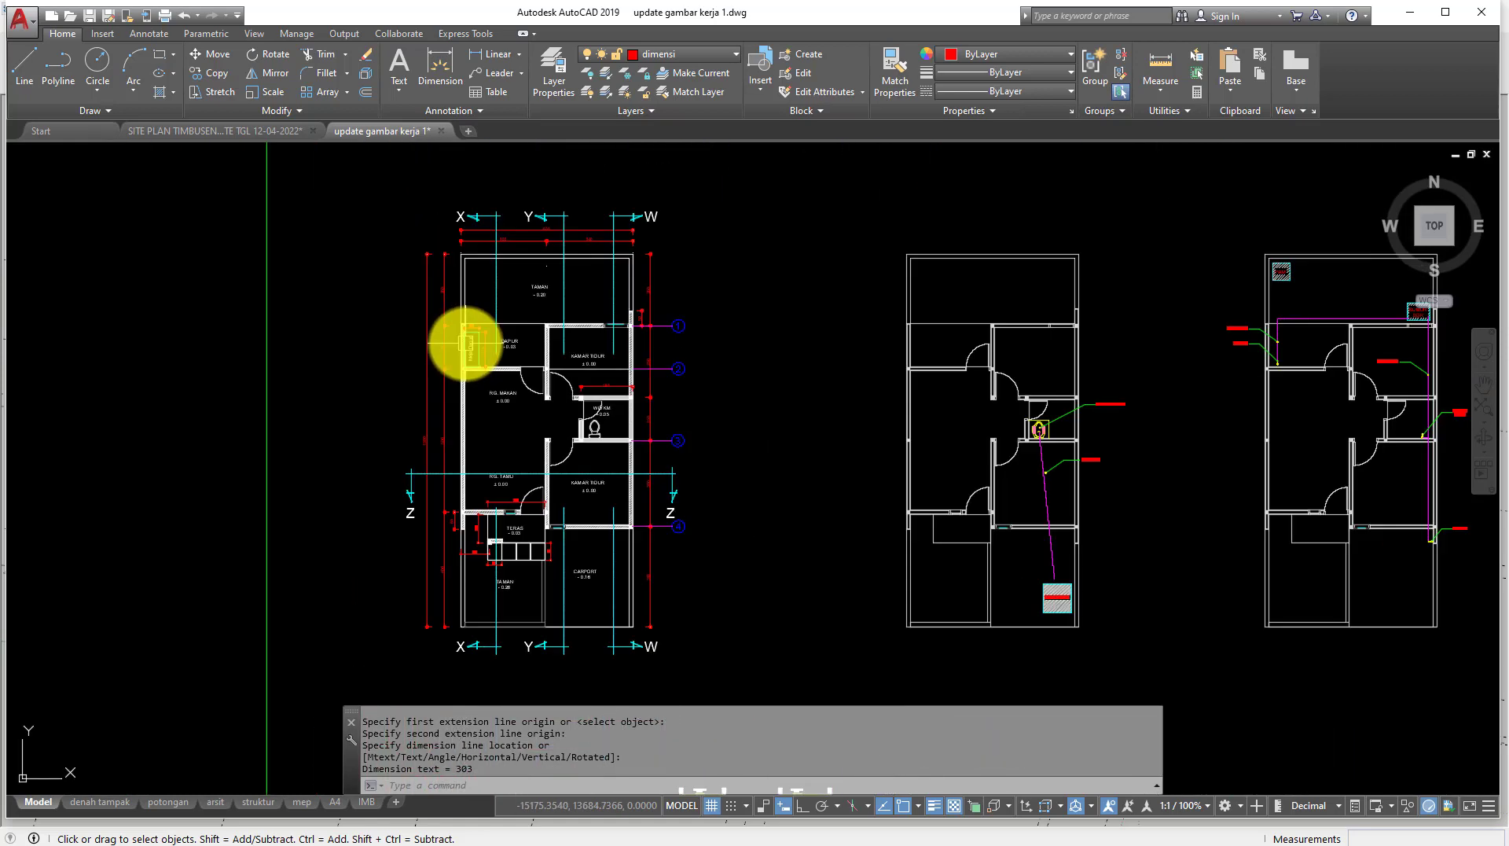
scroll(464, 539, "up", 5)
scroll(408, 410, "down", 3)
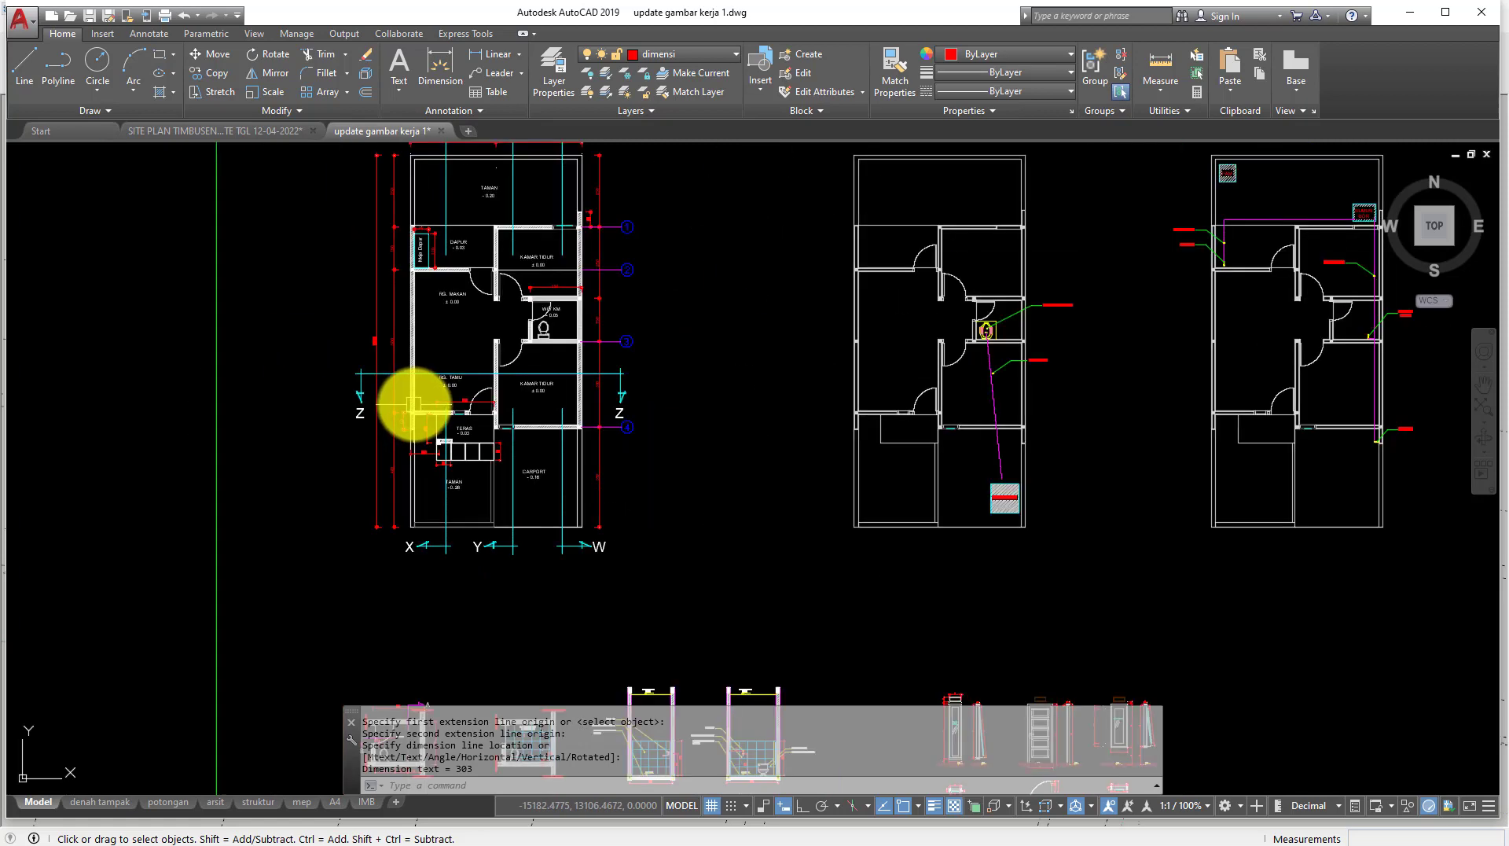
scroll(411, 405, "down", 4)
scroll(656, 418, "up", 1)
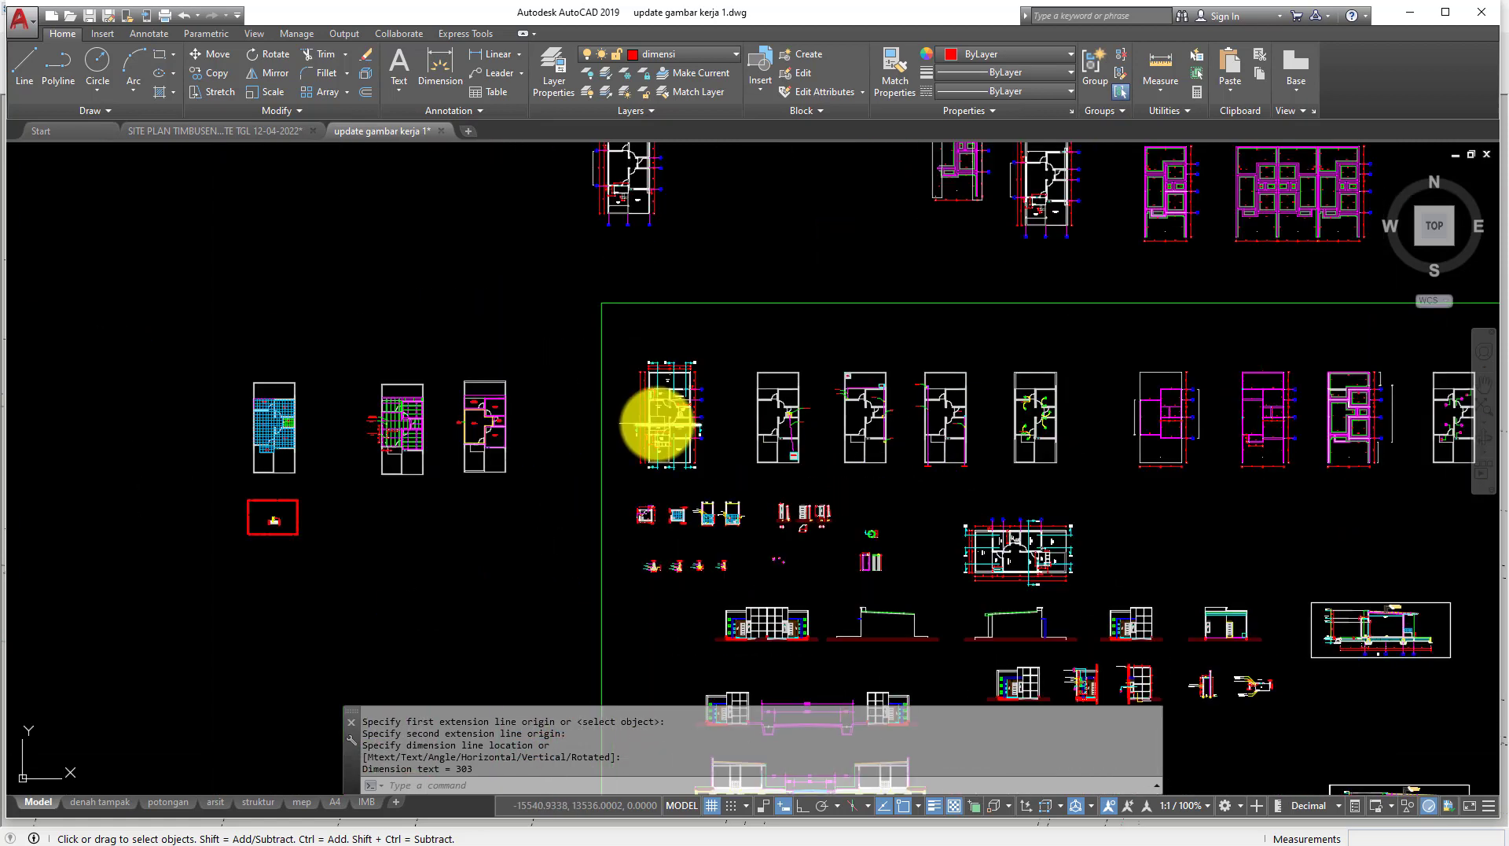
scroll(653, 425, "up", 5)
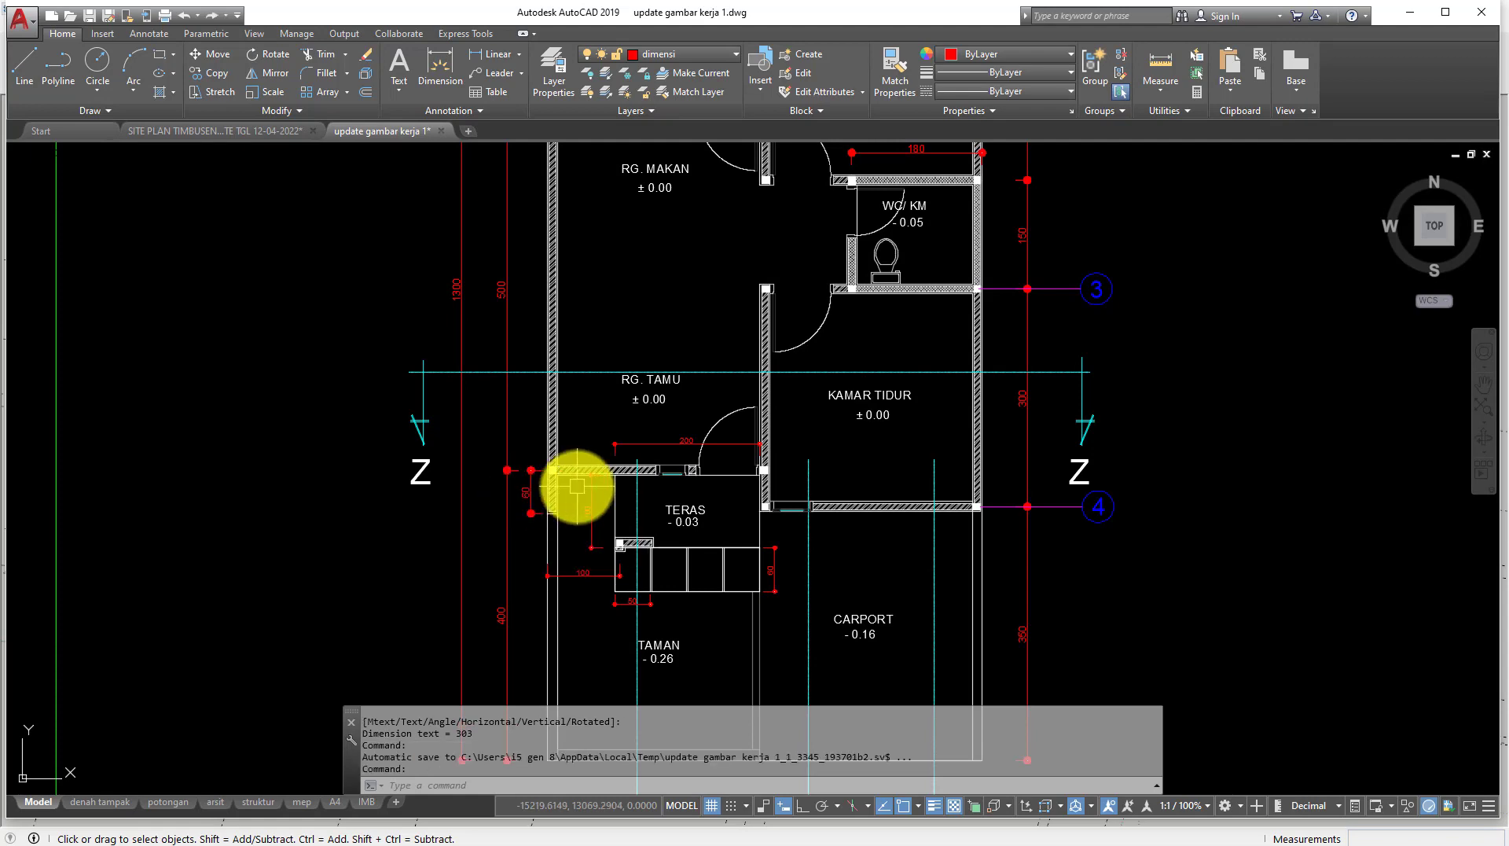
Step: Pan across the sheet layout toward the elevation section drawings
scroll(577, 486, "down", 3)
middle_click_drag(647, 489, 327, 512)
scroll(327, 512, "down", 5)
mouse_move(954, 528)
middle_mouse_down()
mouse_move(855, 461)
mouse_move(900, 489)
mouse_move(691, 495)
middle_mouse_up()
scroll(668, 484, "up", 3)
scroll(648, 465, "up", 2)
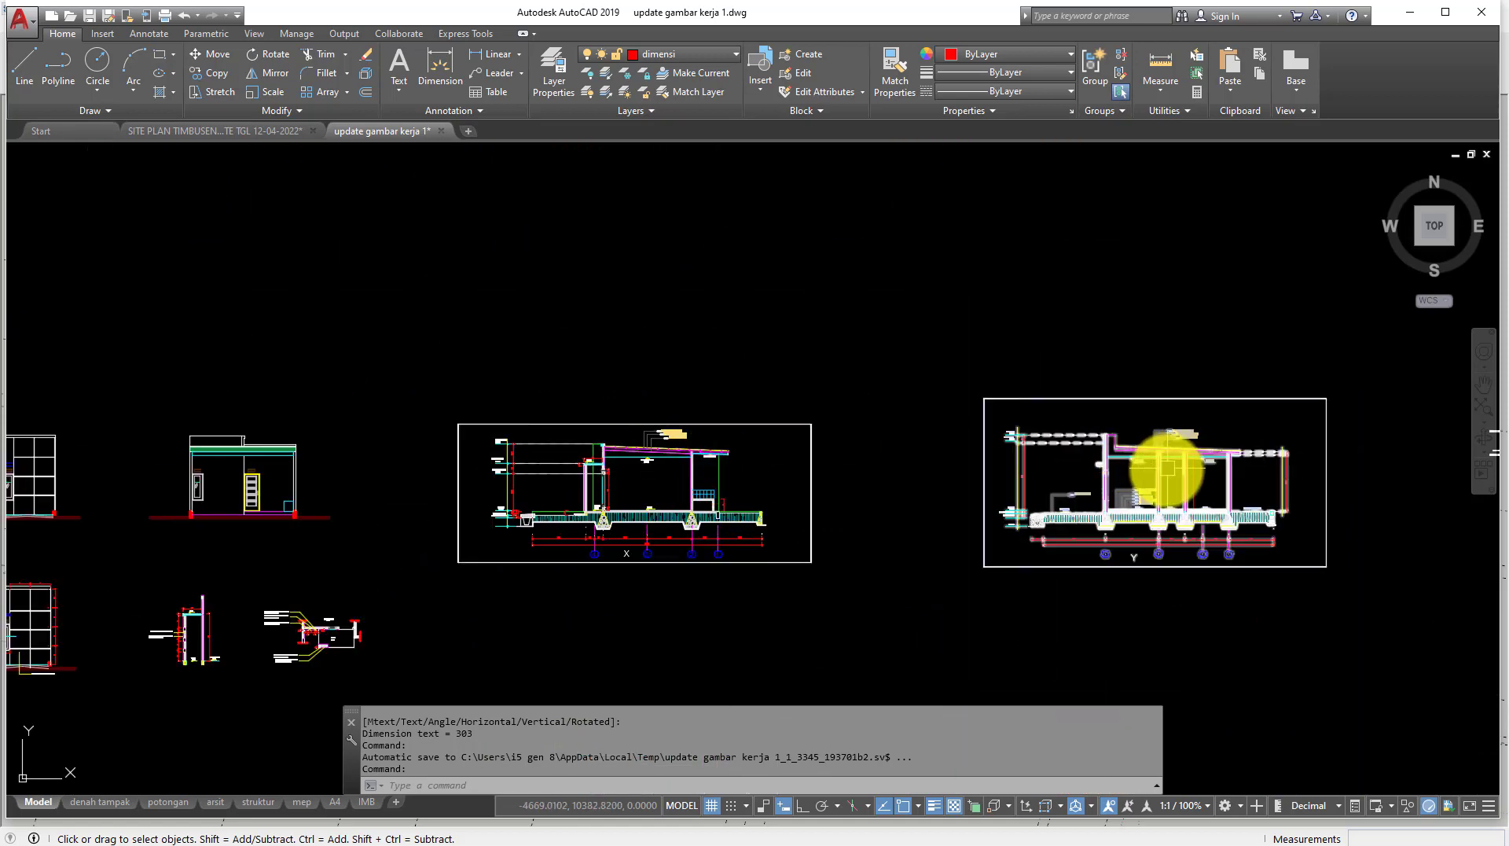
scroll(1258, 483, "up", 5)
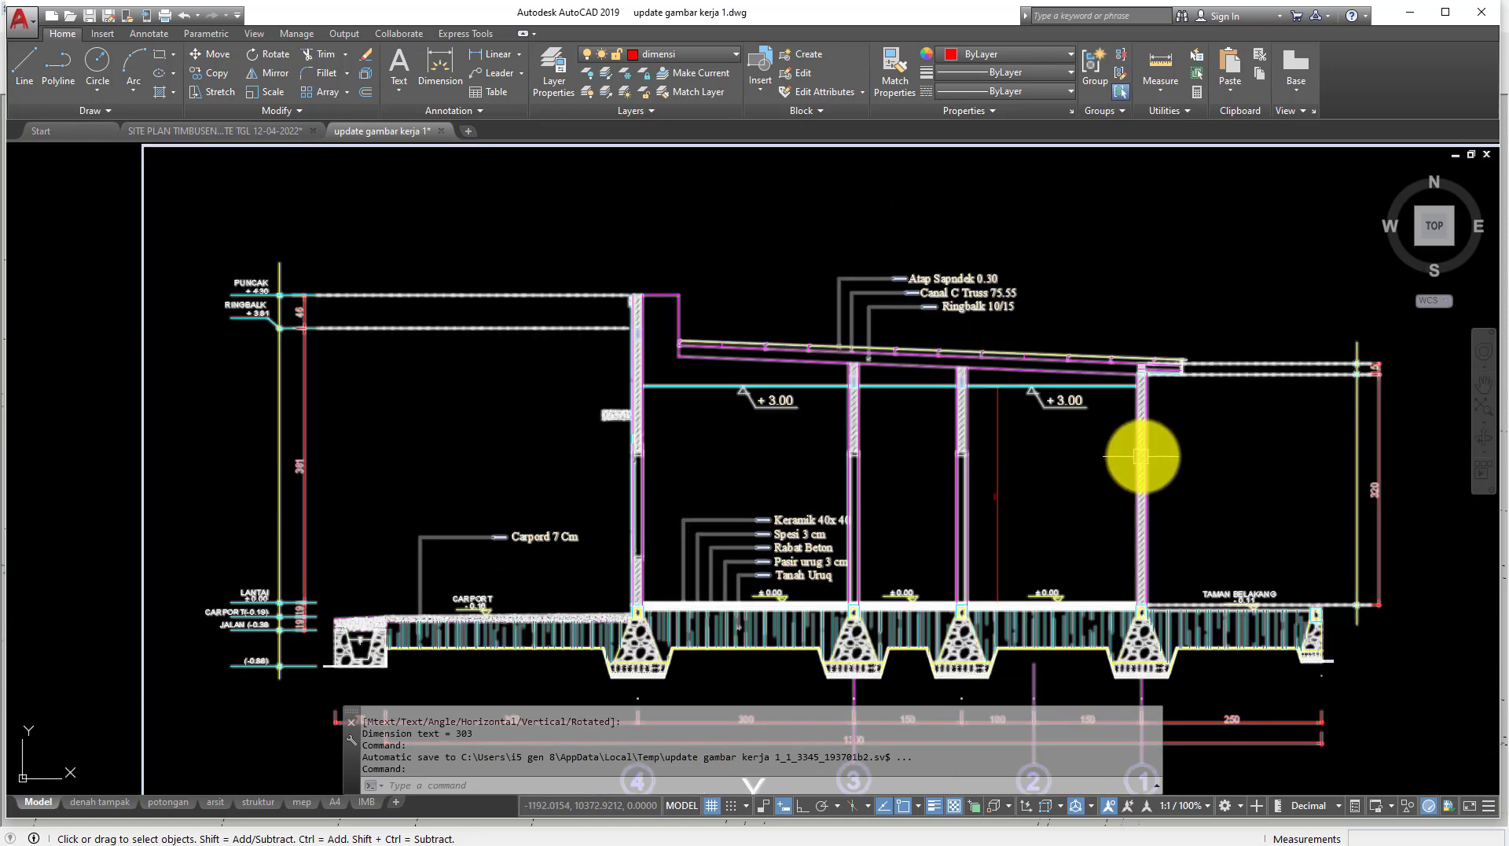
scroll(943, 464, "down", 1)
scroll(1070, 495, "down", 3)
scroll(545, 499, "down", 3)
scroll(602, 469, "down", 1)
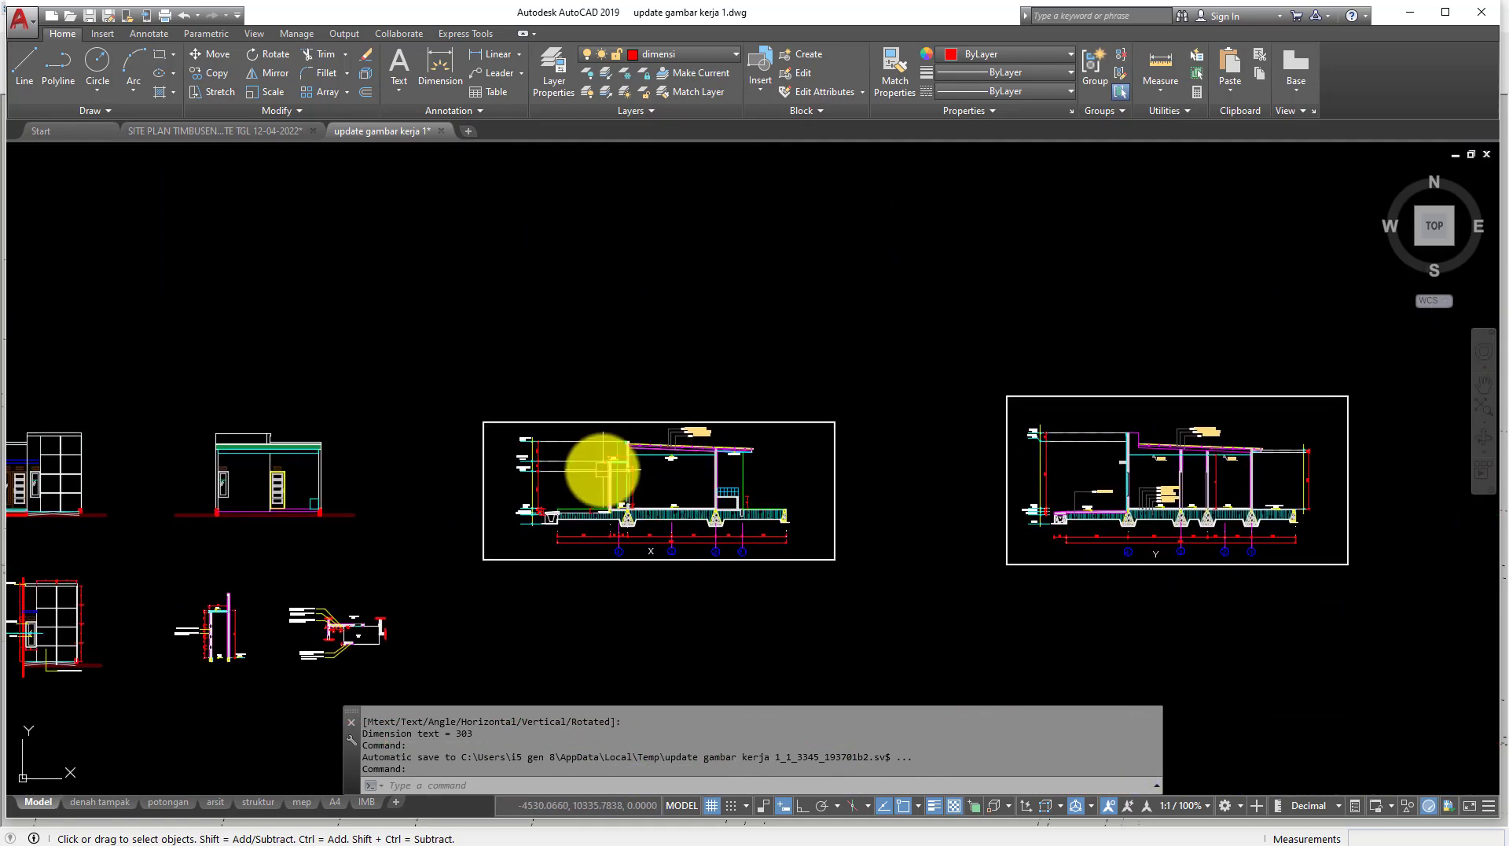
scroll(629, 471, "up", 5)
scroll(621, 487, "down", 7)
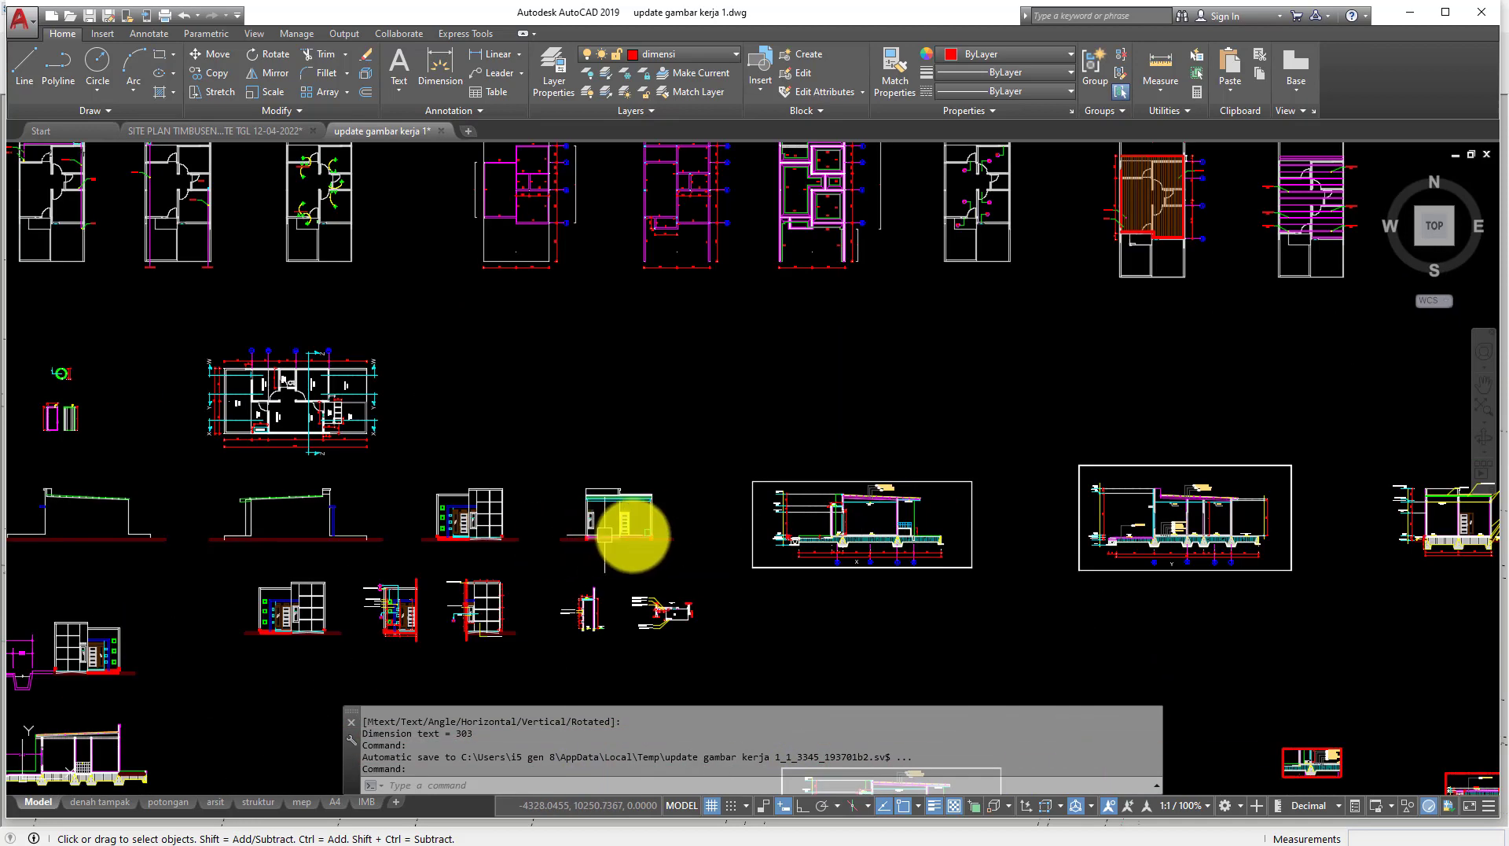
scroll(801, 438, "down", 2)
scroll(560, 614, "up", 2)
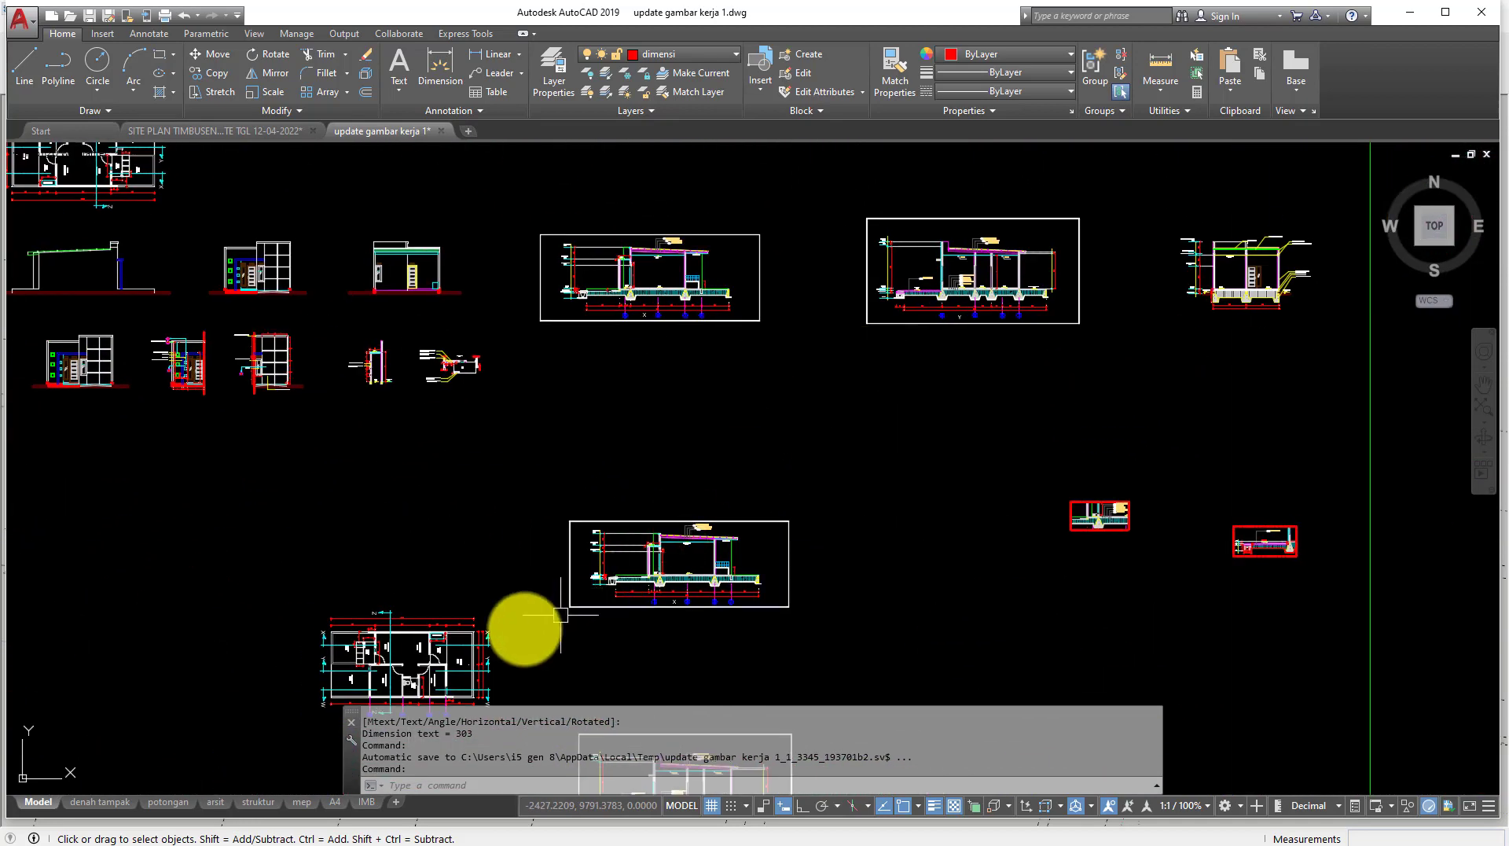
Step: Zoom into the roof section detail and select the lower and upper magenta roof lines
middle_click_drag(560, 615, 661, 482)
scroll(747, 487, "up", 6)
scroll(822, 595, "down", 6)
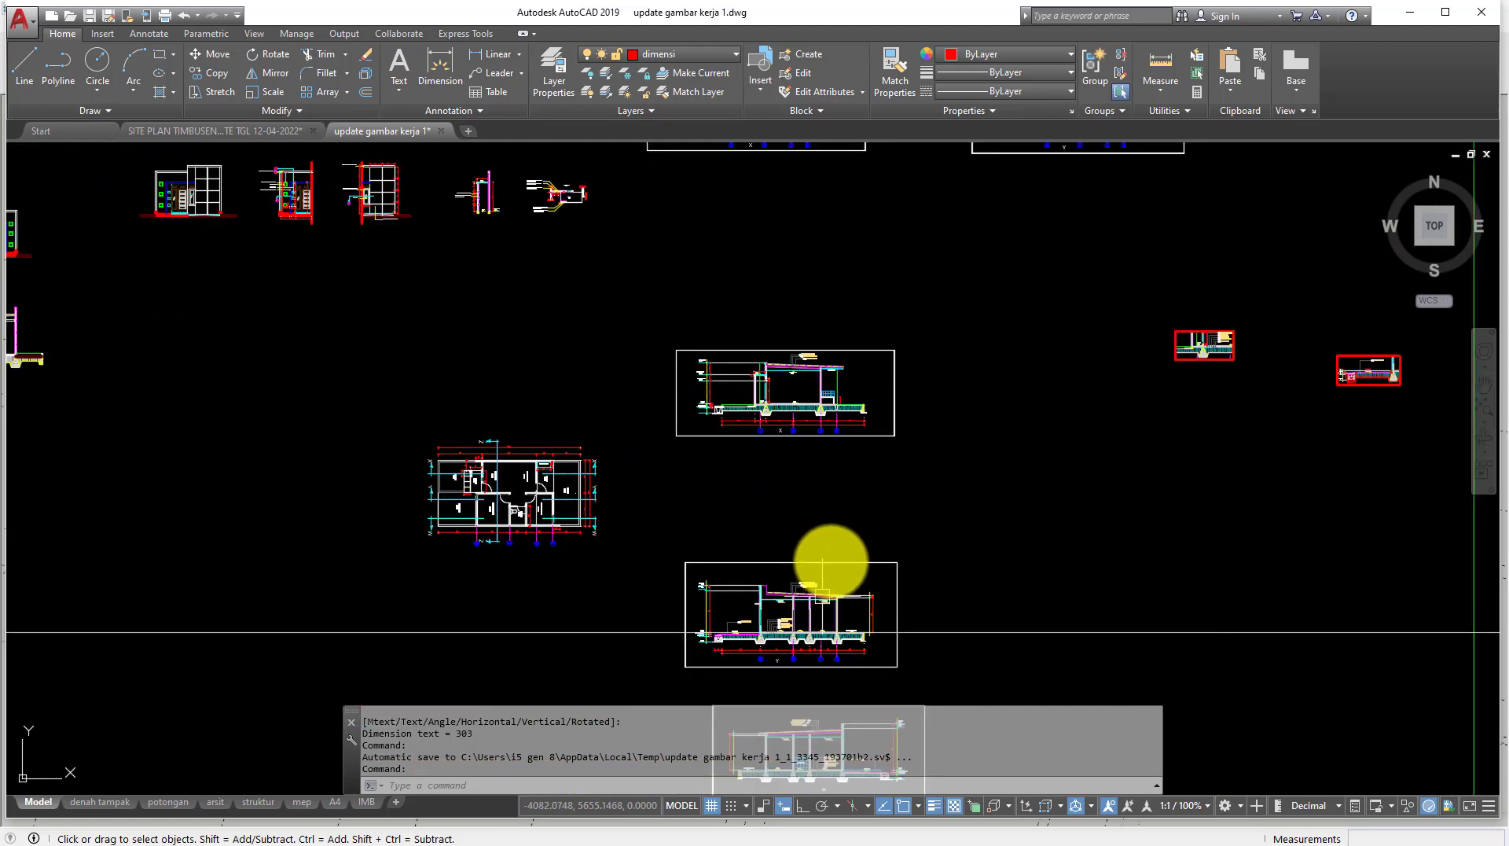
scroll(795, 360, "up", 6)
scroll(775, 394, "up", 2)
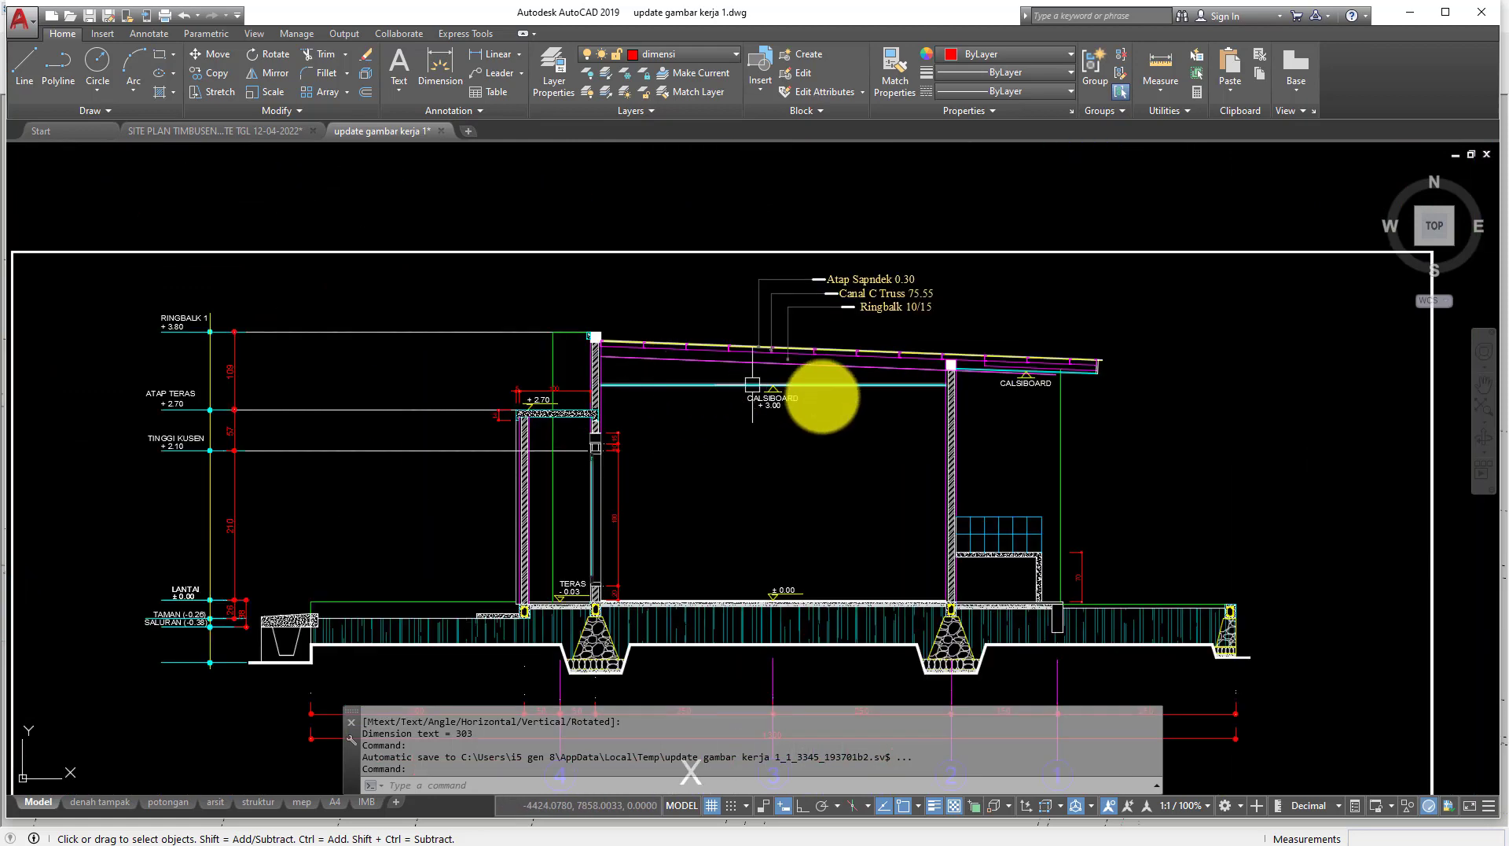
scroll(904, 421, "up", 1)
scroll(885, 424, "up", 2)
scroll(886, 404, "up", 2)
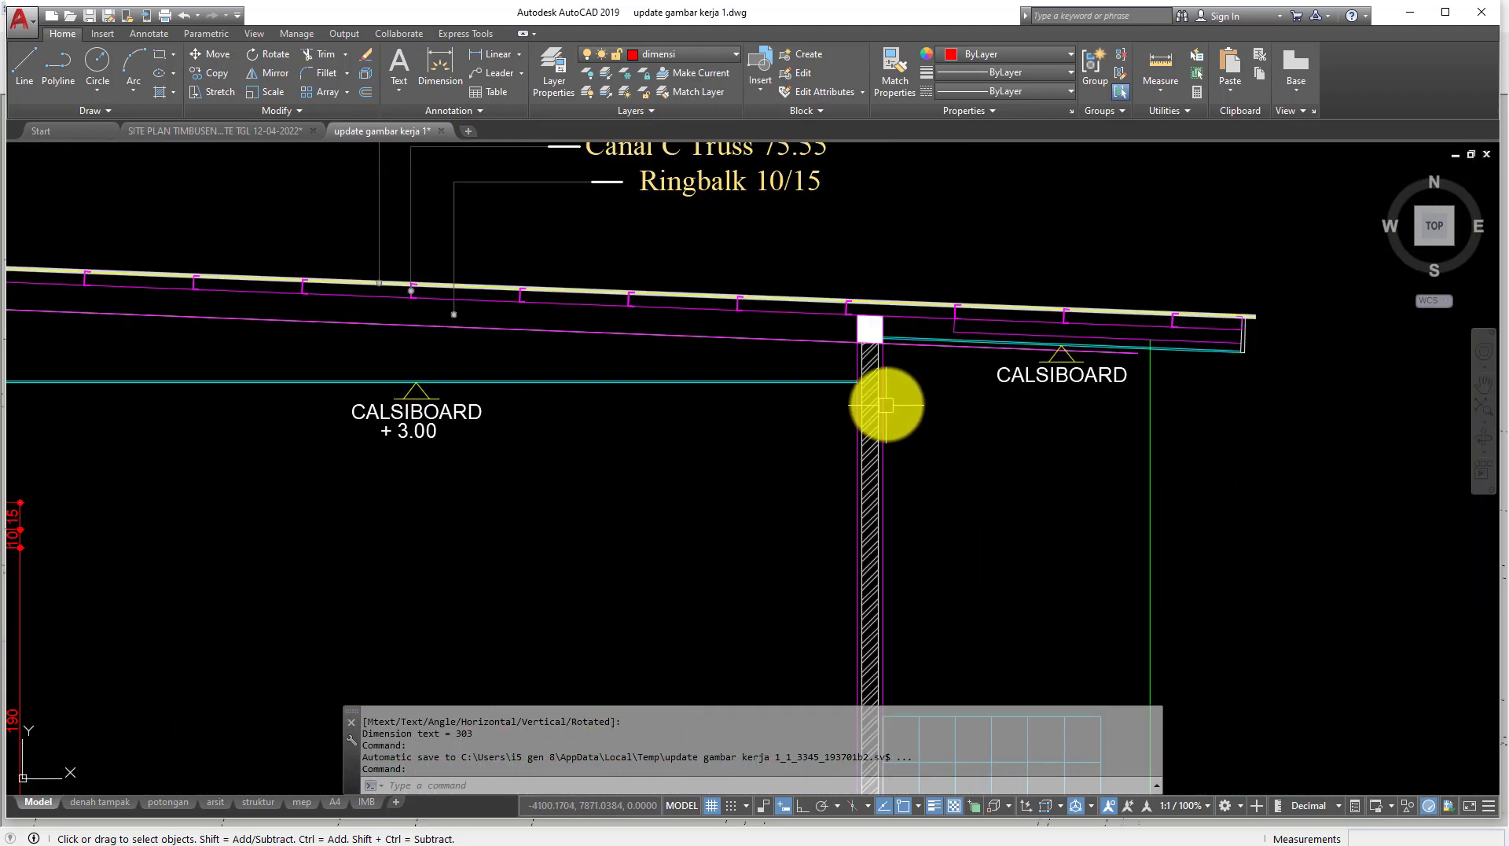
mouse_move(886, 405)
middle_mouse_down()
mouse_move(1028, 438)
mouse_move(1090, 472)
middle_mouse_up()
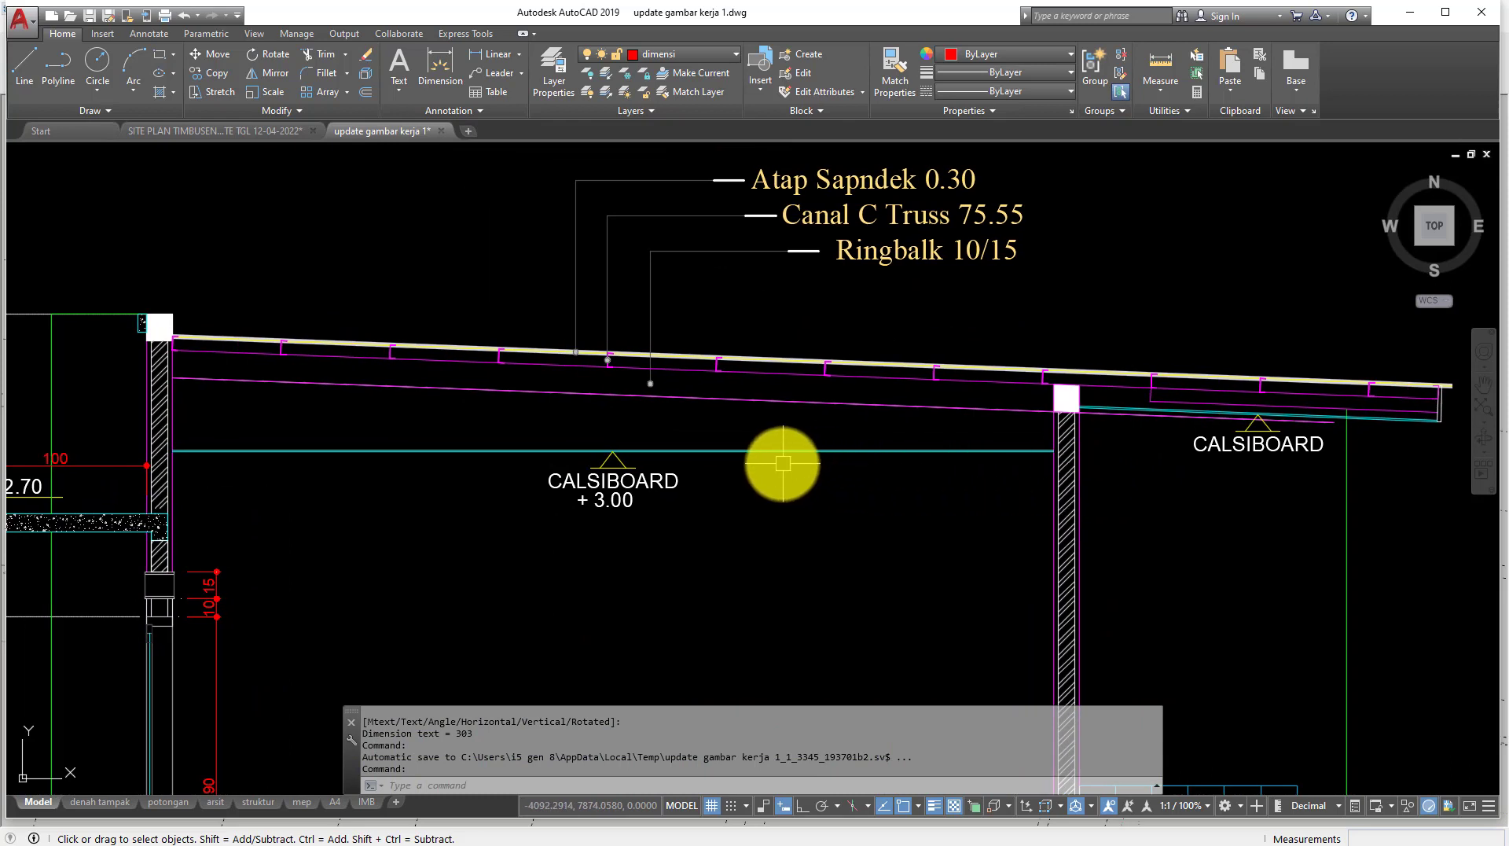
left_click(853, 405)
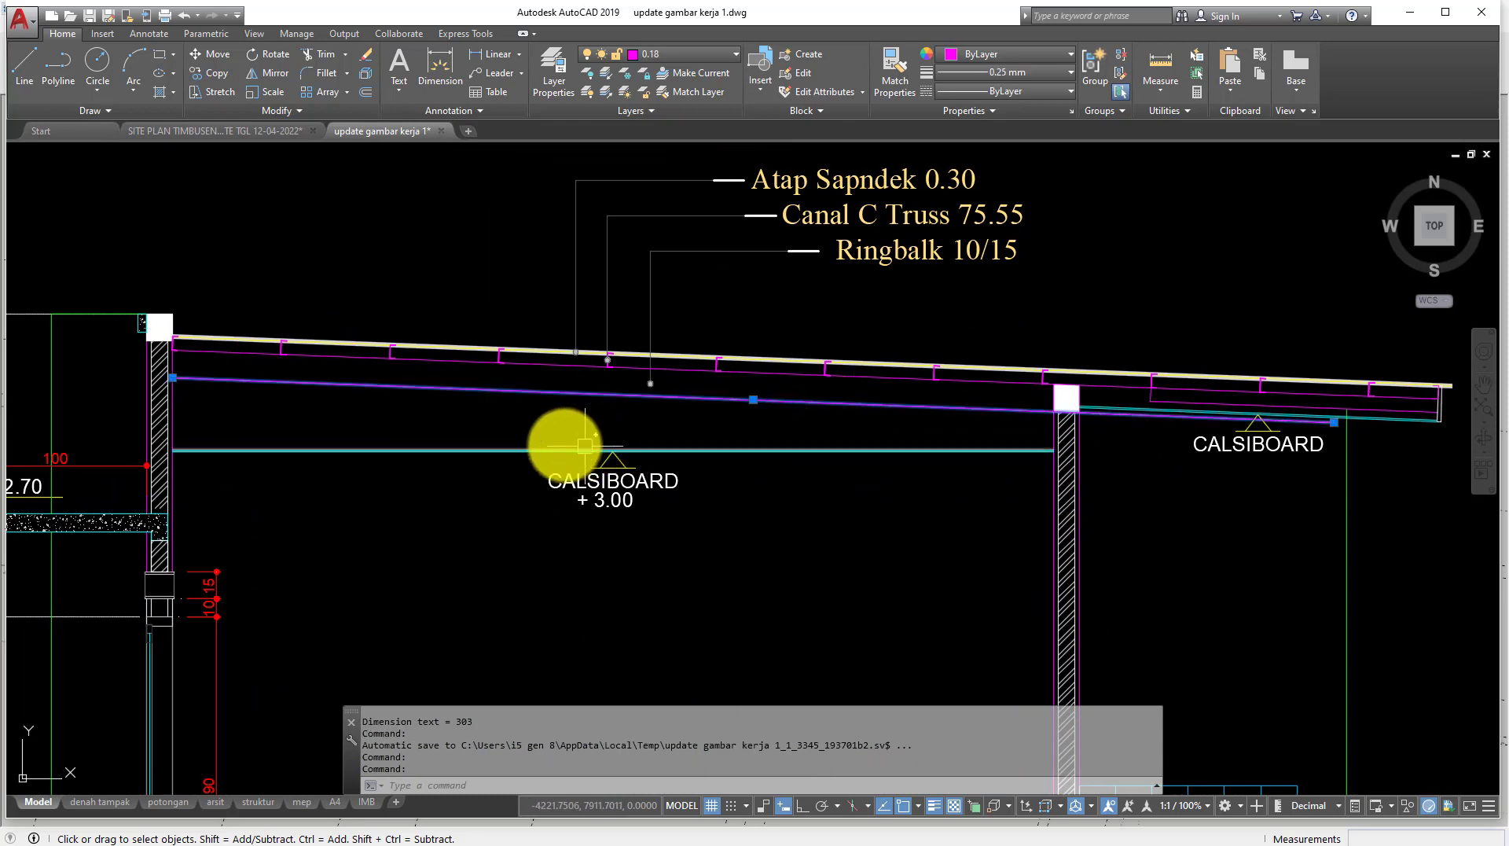
left_click(362, 361)
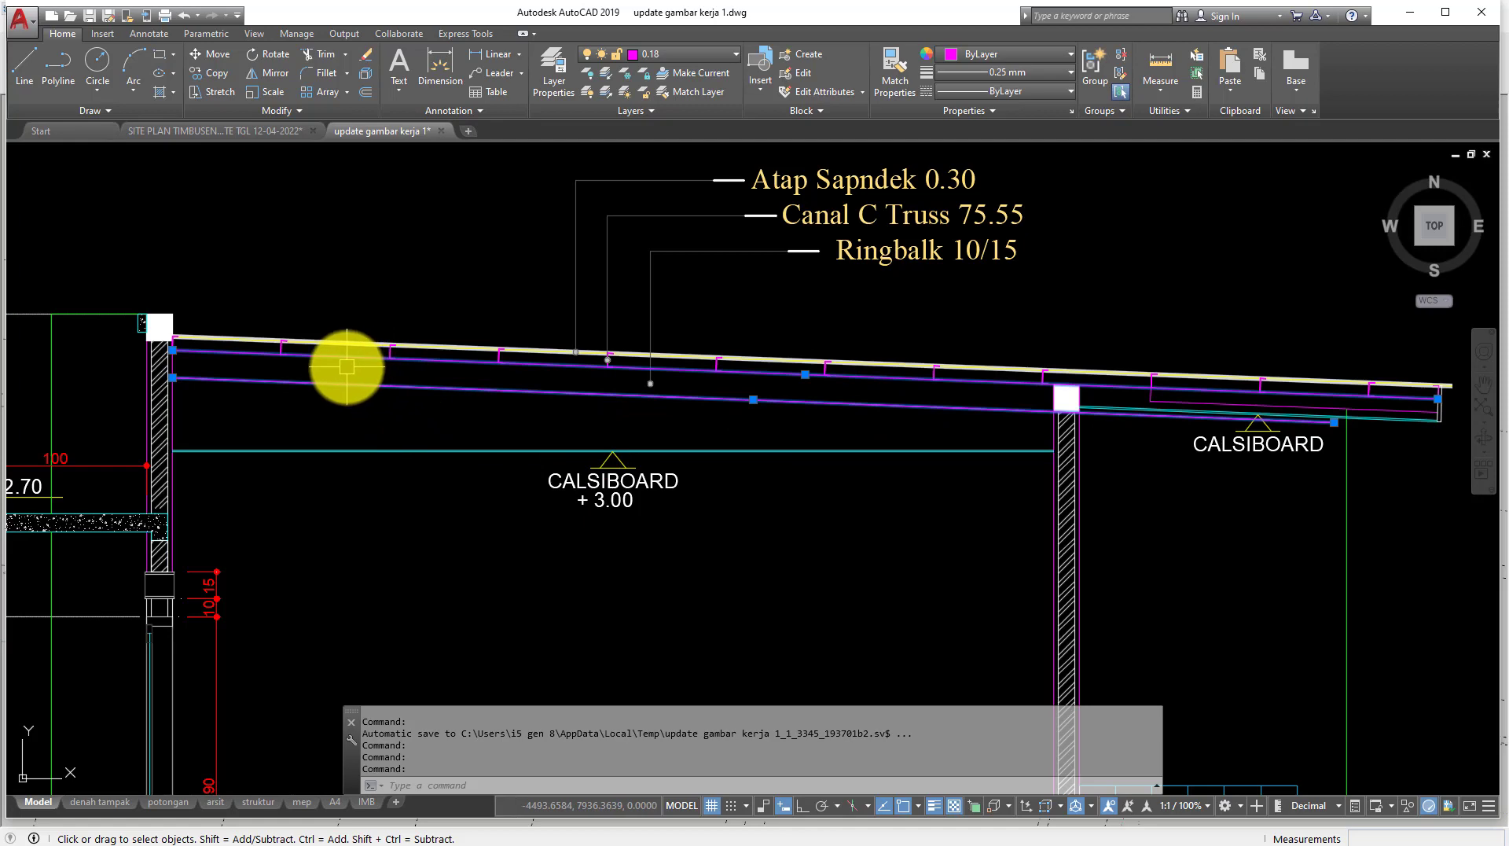
scroll(347, 366, "down", 5)
scroll(381, 330, "down", 4)
scroll(499, 353, "down", 5)
scroll(360, 335, "up", 3)
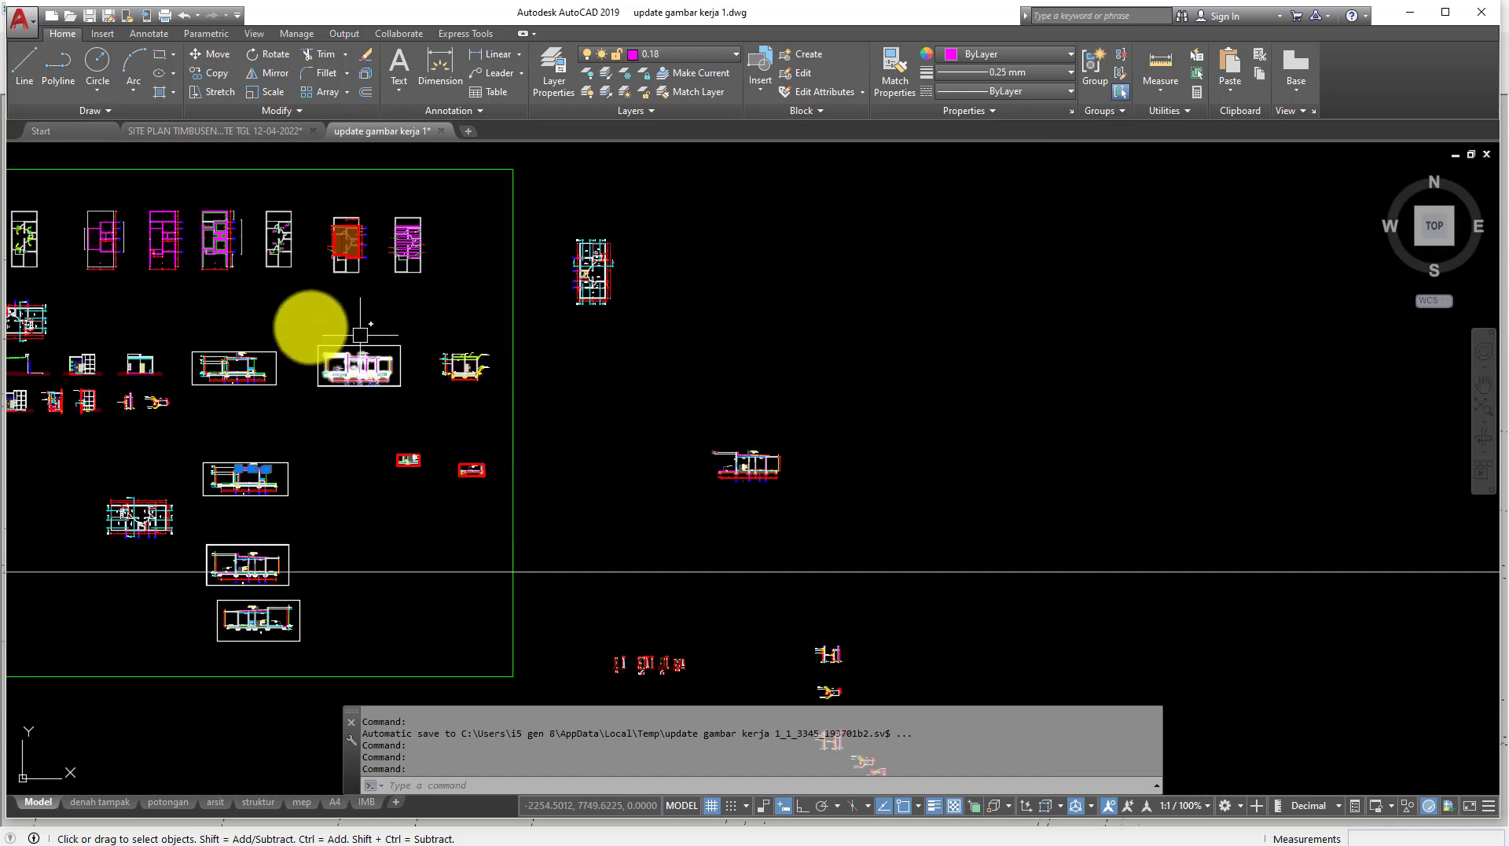
scroll(346, 370, "up", 5)
scroll(613, 401, "up", 6)
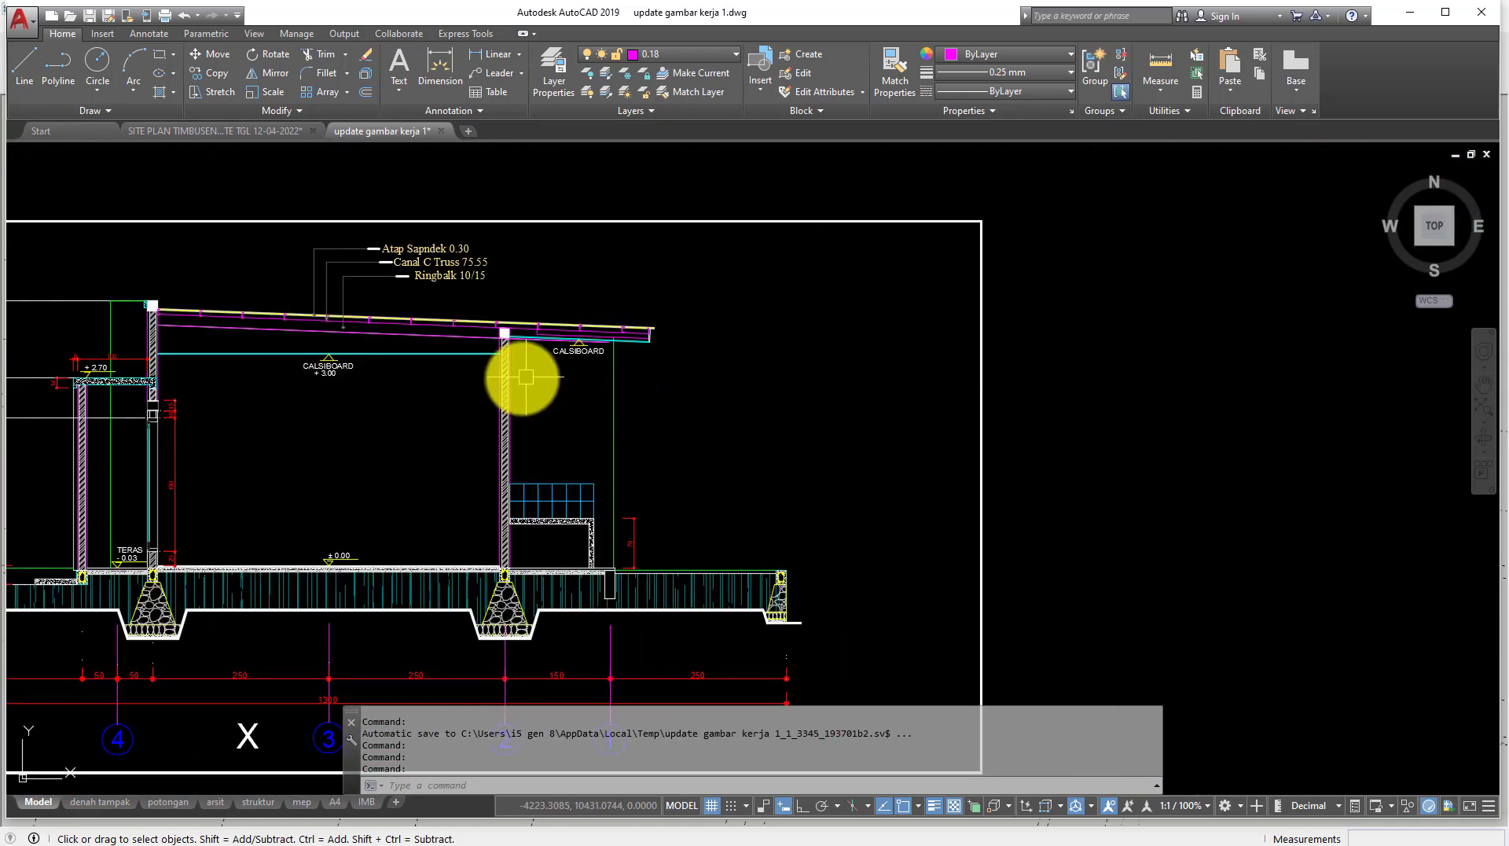
scroll(960, 397, "down", 5)
scroll(1011, 387, "up", 3)
scroll(977, 387, "up", 3)
middle_click_drag(977, 388, 757, 394)
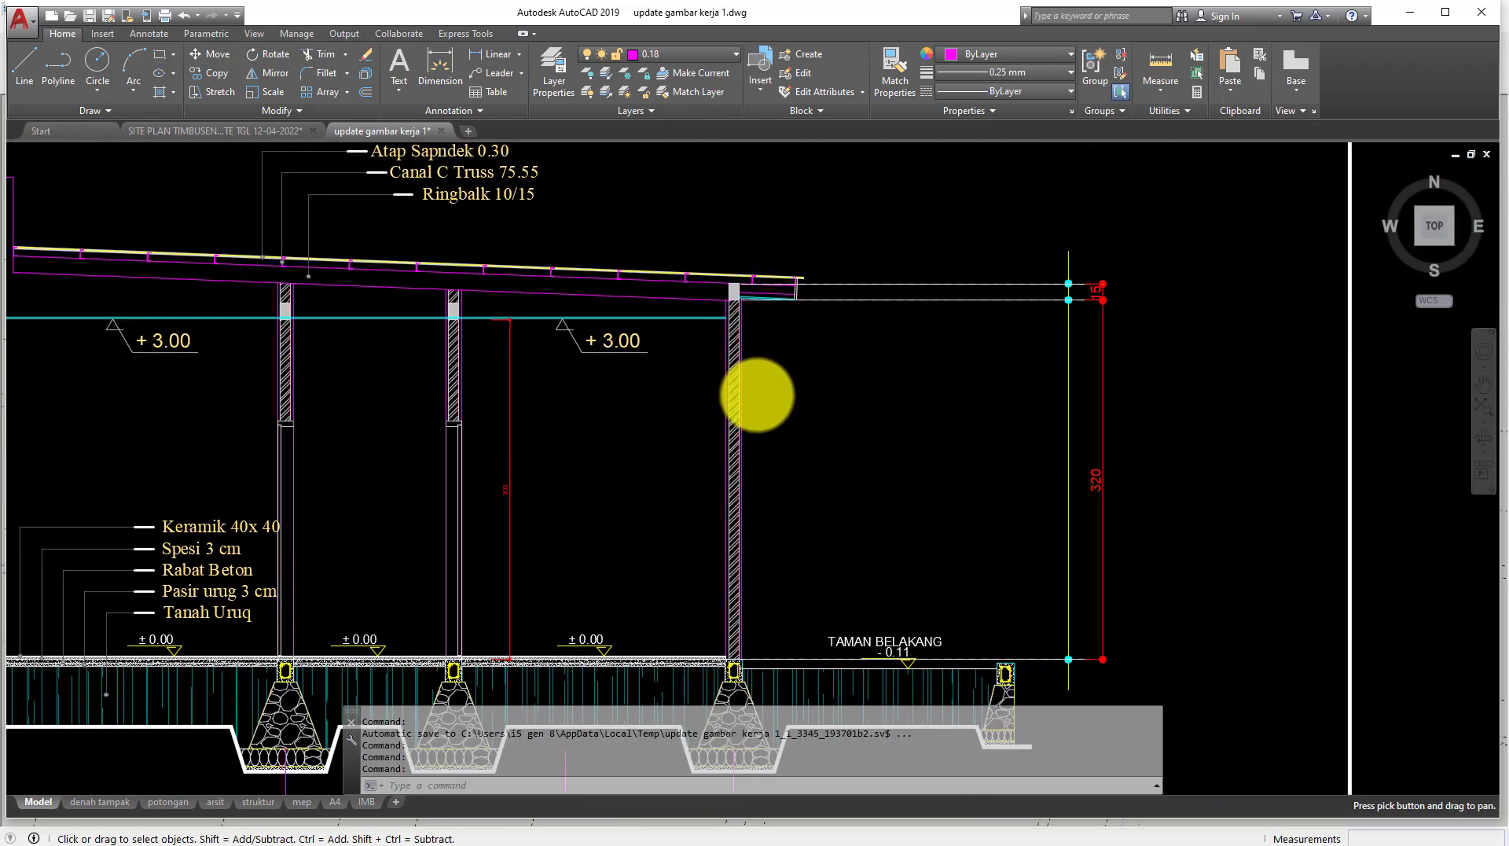
scroll(781, 385, "down", 2)
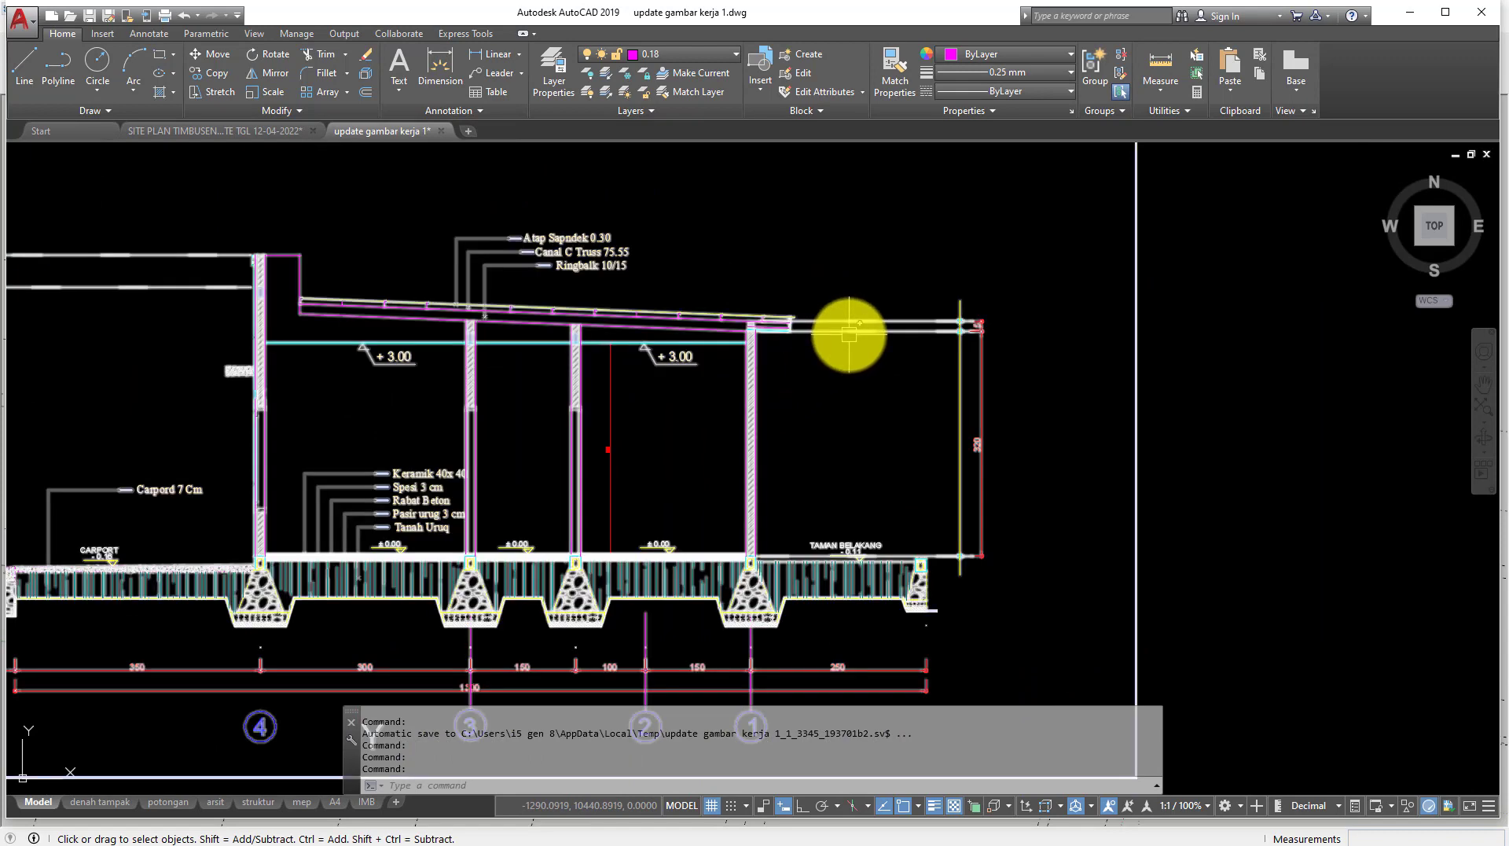
middle_click_drag(506, 409, 915, 410)
scroll(914, 410, "down", 3)
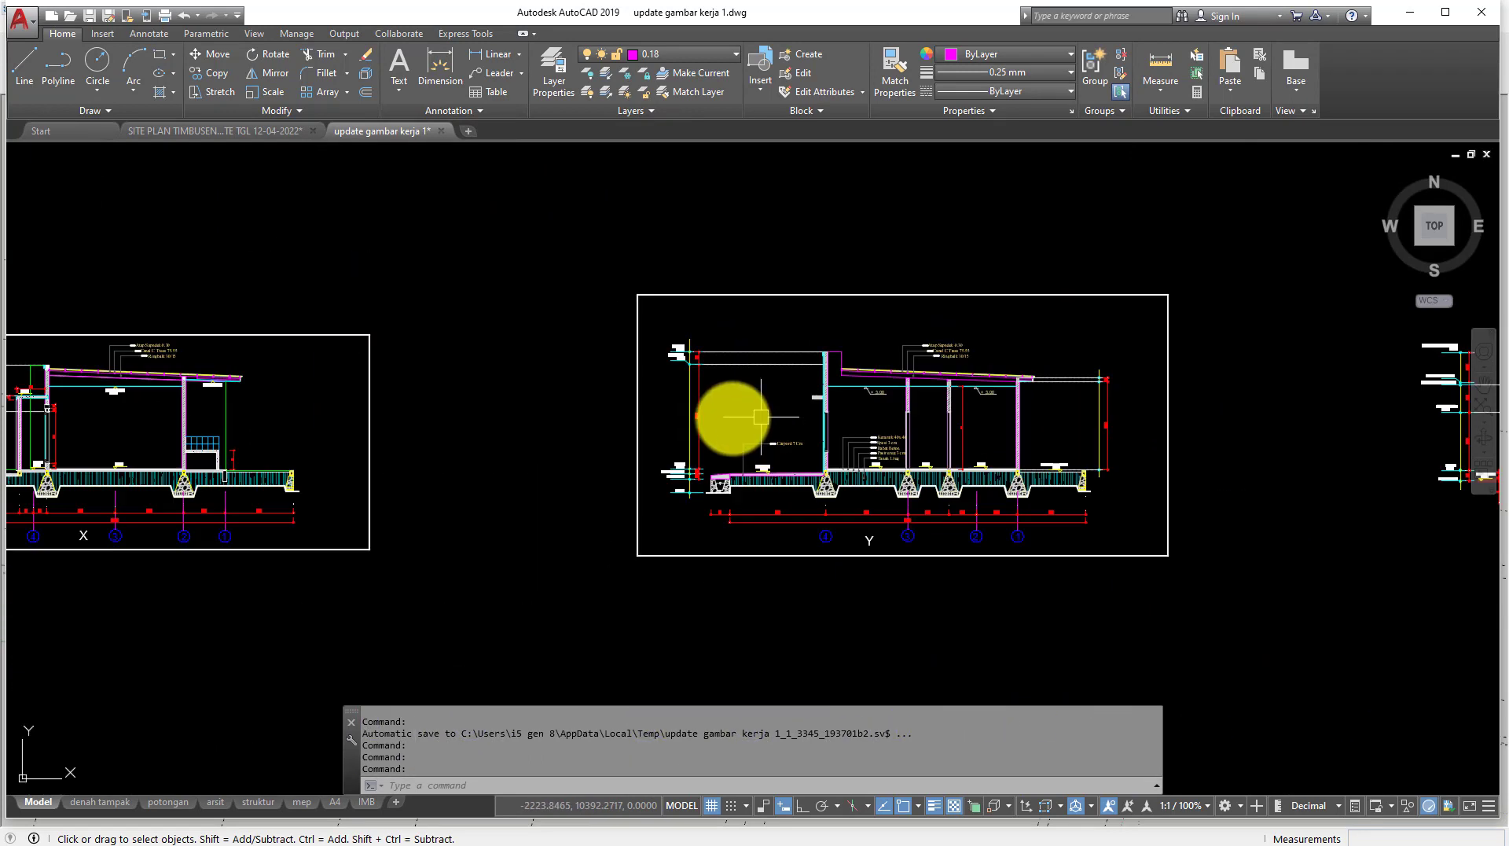
middle_click_drag(718, 420, 1017, 395)
scroll(650, 370, "up", 2)
scroll(470, 305, "up", 2)
scroll(470, 299, "up", 3)
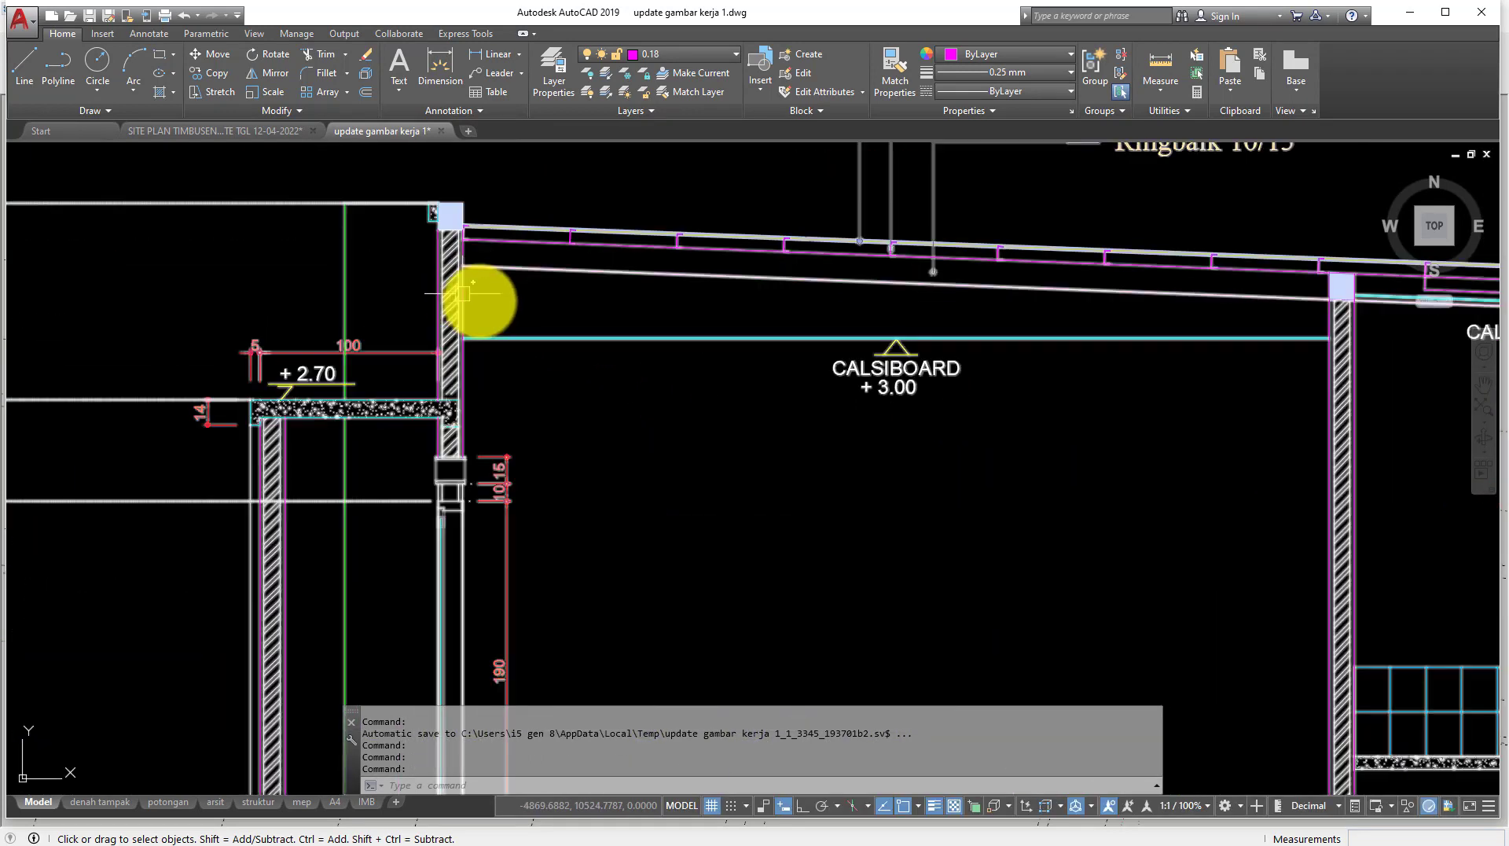
scroll(438, 262, "up", 2)
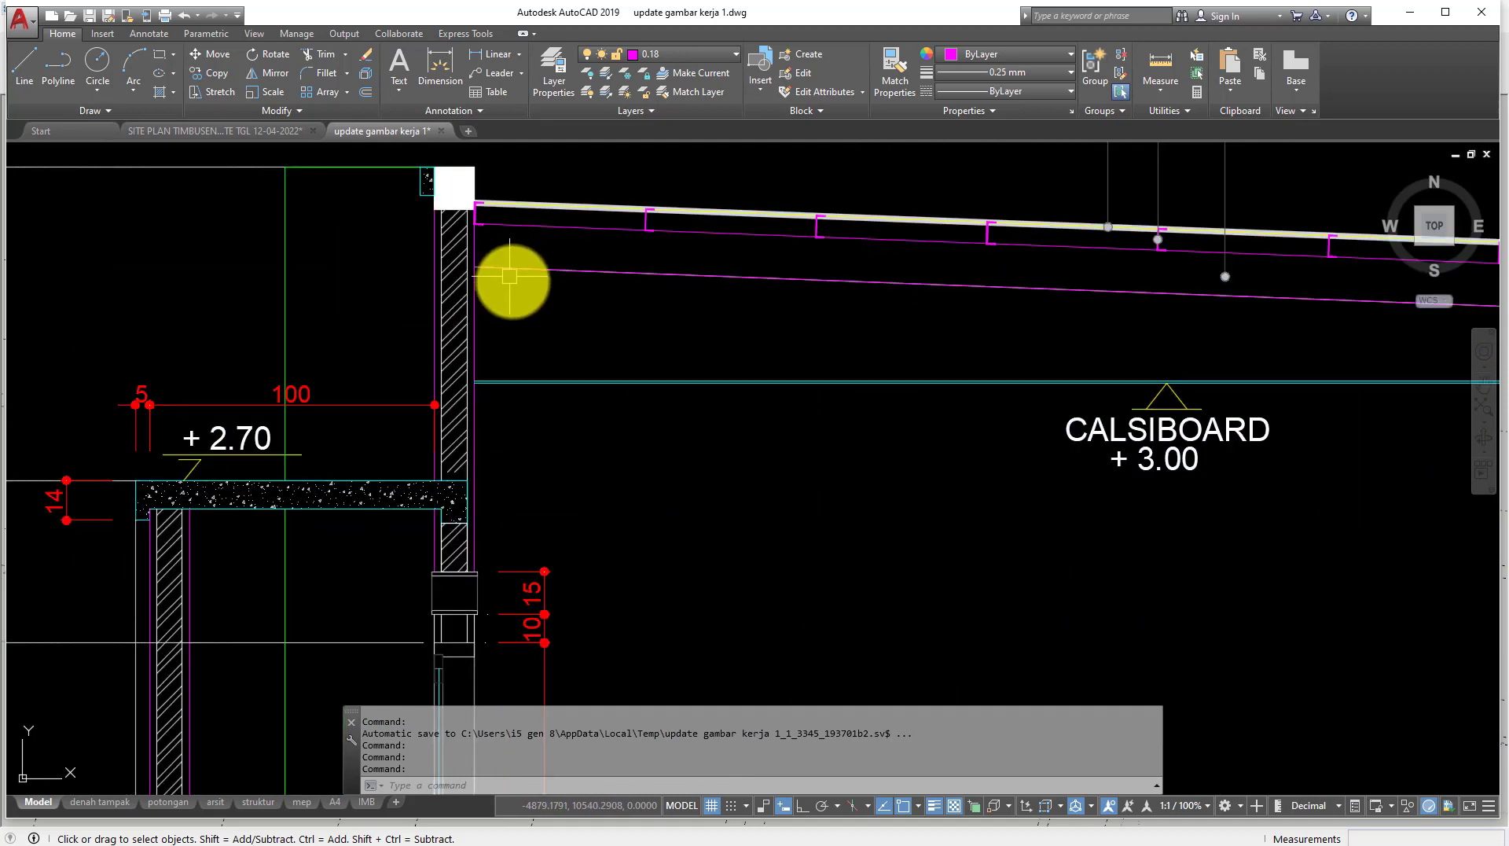
mouse_move(512, 280)
middle_mouse_down()
mouse_move(529, 323)
mouse_move(791, 334)
middle_mouse_up()
scroll(529, 323, "down", 3)
scroll(791, 335, "up", 2)
middle_click_drag(314, 322, 769, 316)
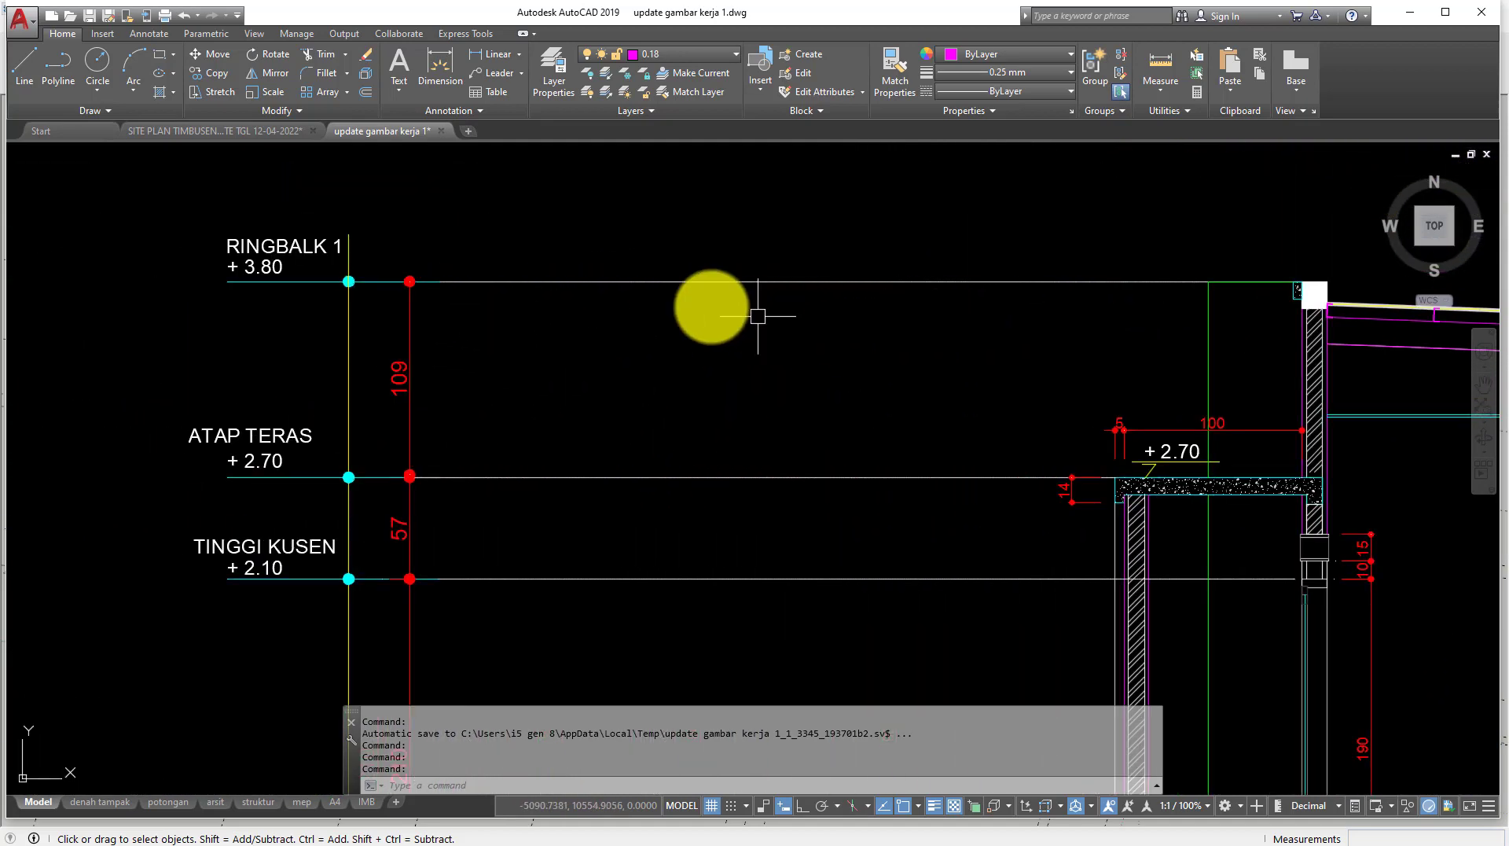
scroll(634, 301, "down", 2)
scroll(621, 298, "down", 2)
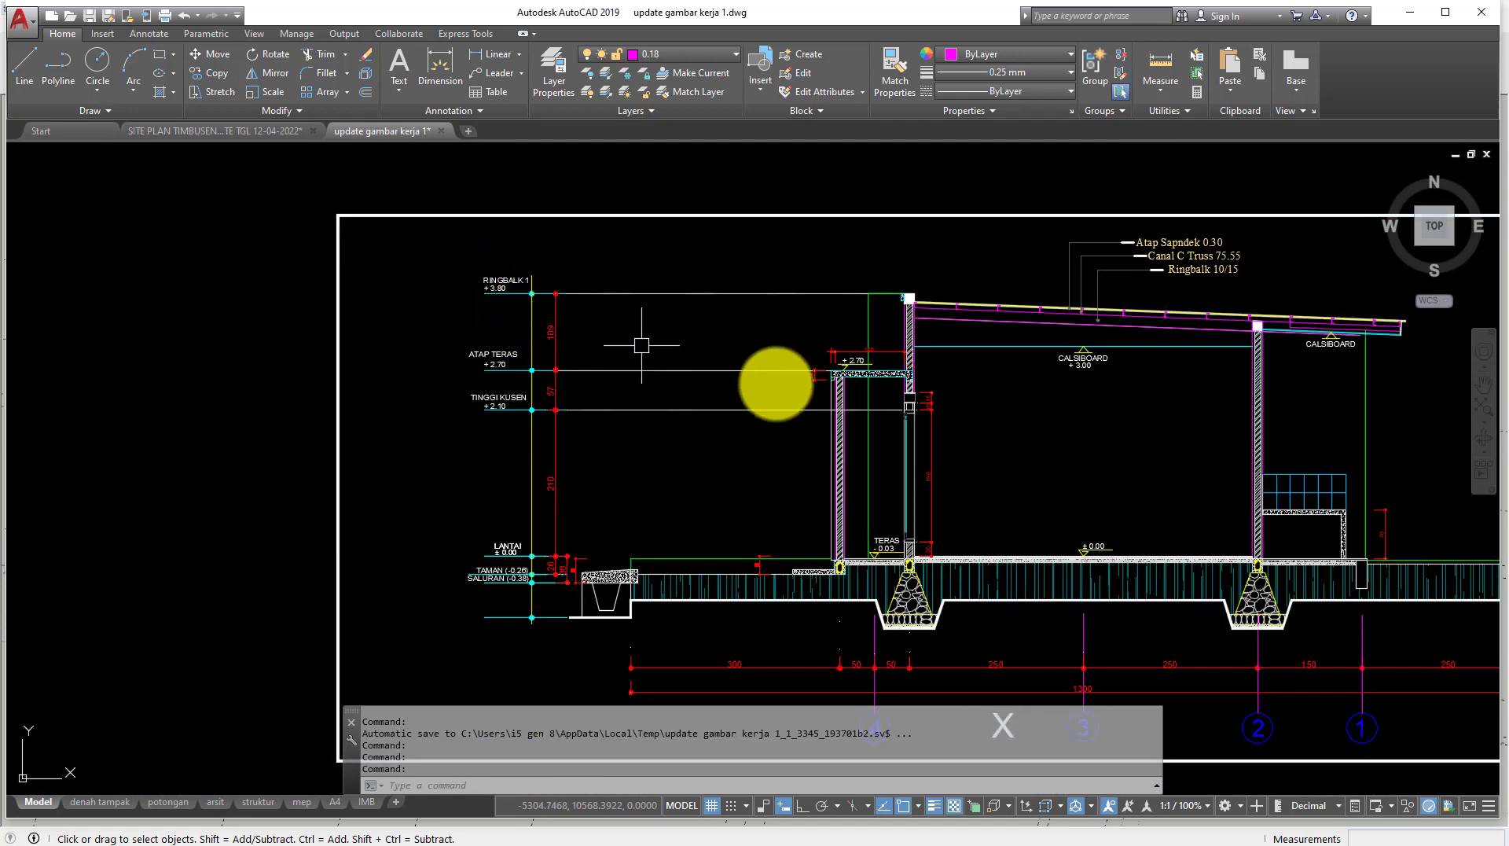
scroll(776, 383, "down", 3)
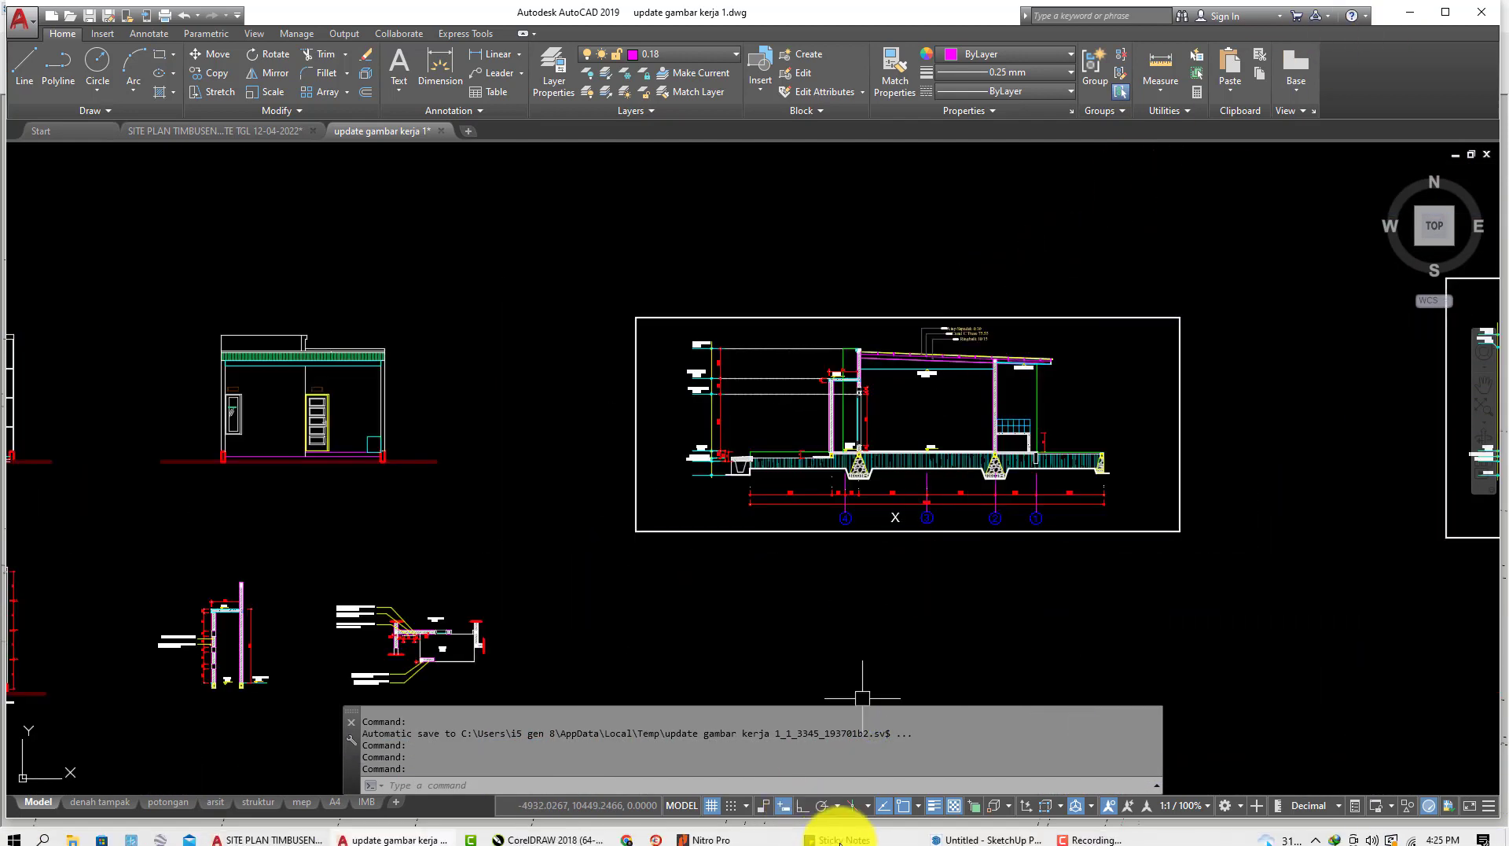
left_click(960, 839)
Step: Orbit and zoom around the sloof beams and columns, then select a front practical column
mouse_move(499, 496)
middle_mouse_down()
mouse_move(448, 526)
mouse_move(647, 474)
mouse_move(456, 477)
mouse_move(448, 529)
mouse_move(557, 621)
mouse_move(556, 482)
mouse_move(825, 431)
mouse_move(727, 677)
middle_mouse_up()
scroll(464, 479, "up", 3)
scroll(488, 428, "up", 2)
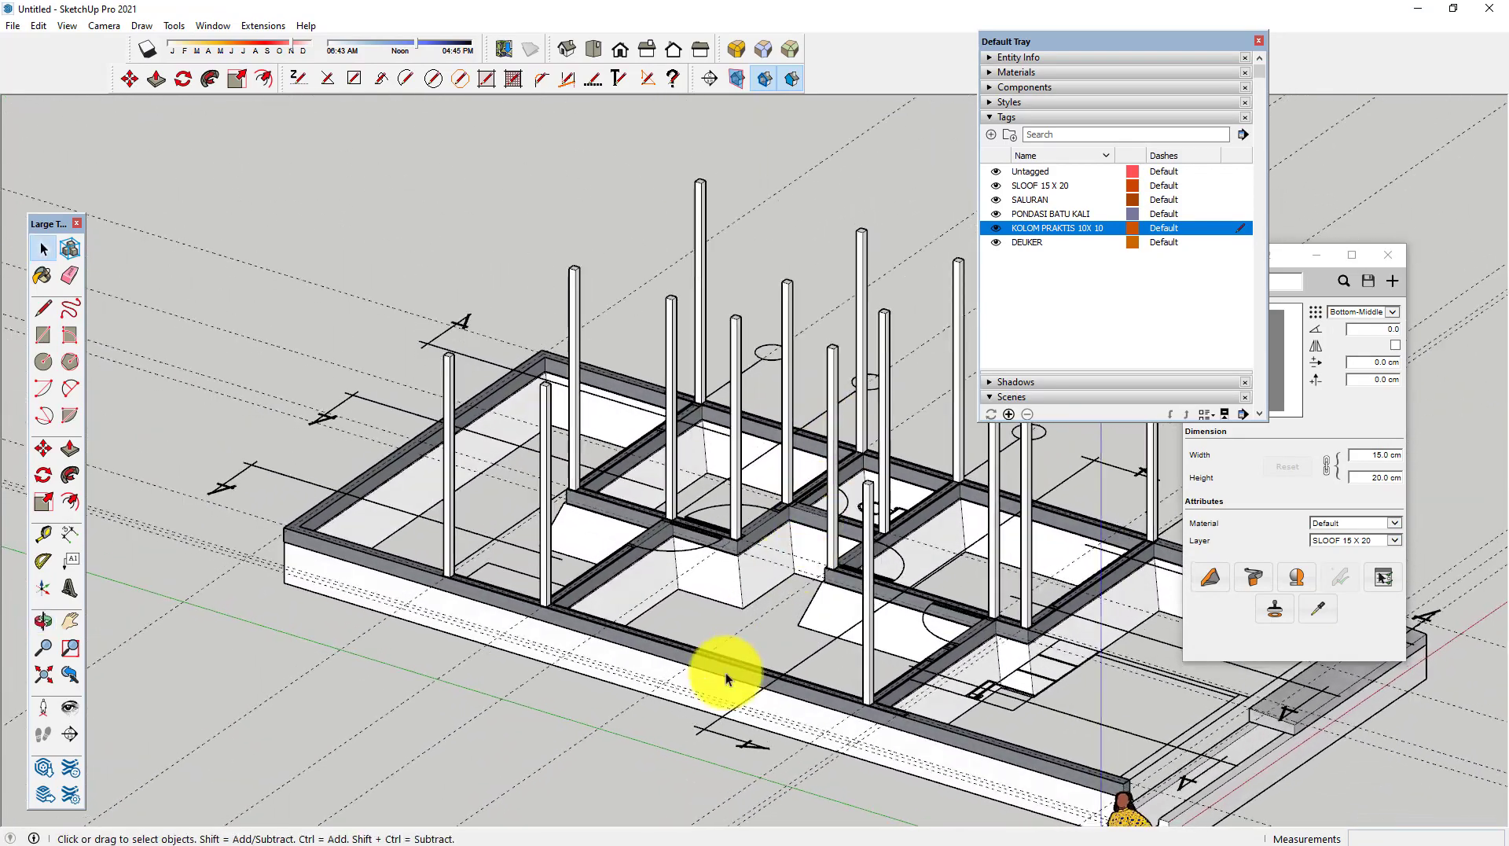
scroll(727, 677, "up", 2)
middle_click_drag(354, 610, 637, 631, "shift")
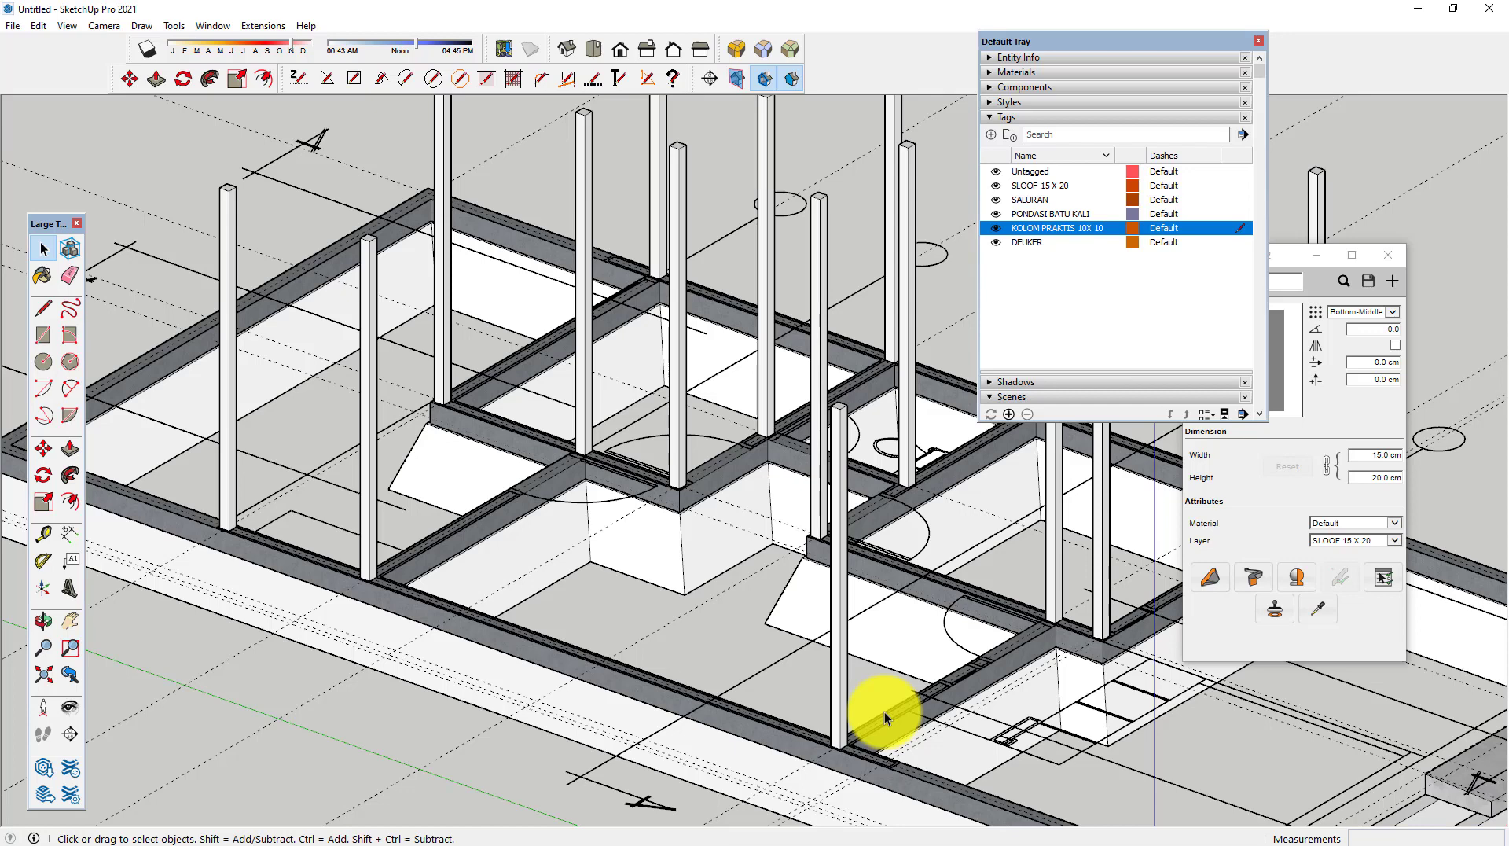
scroll(873, 668, "down", 2)
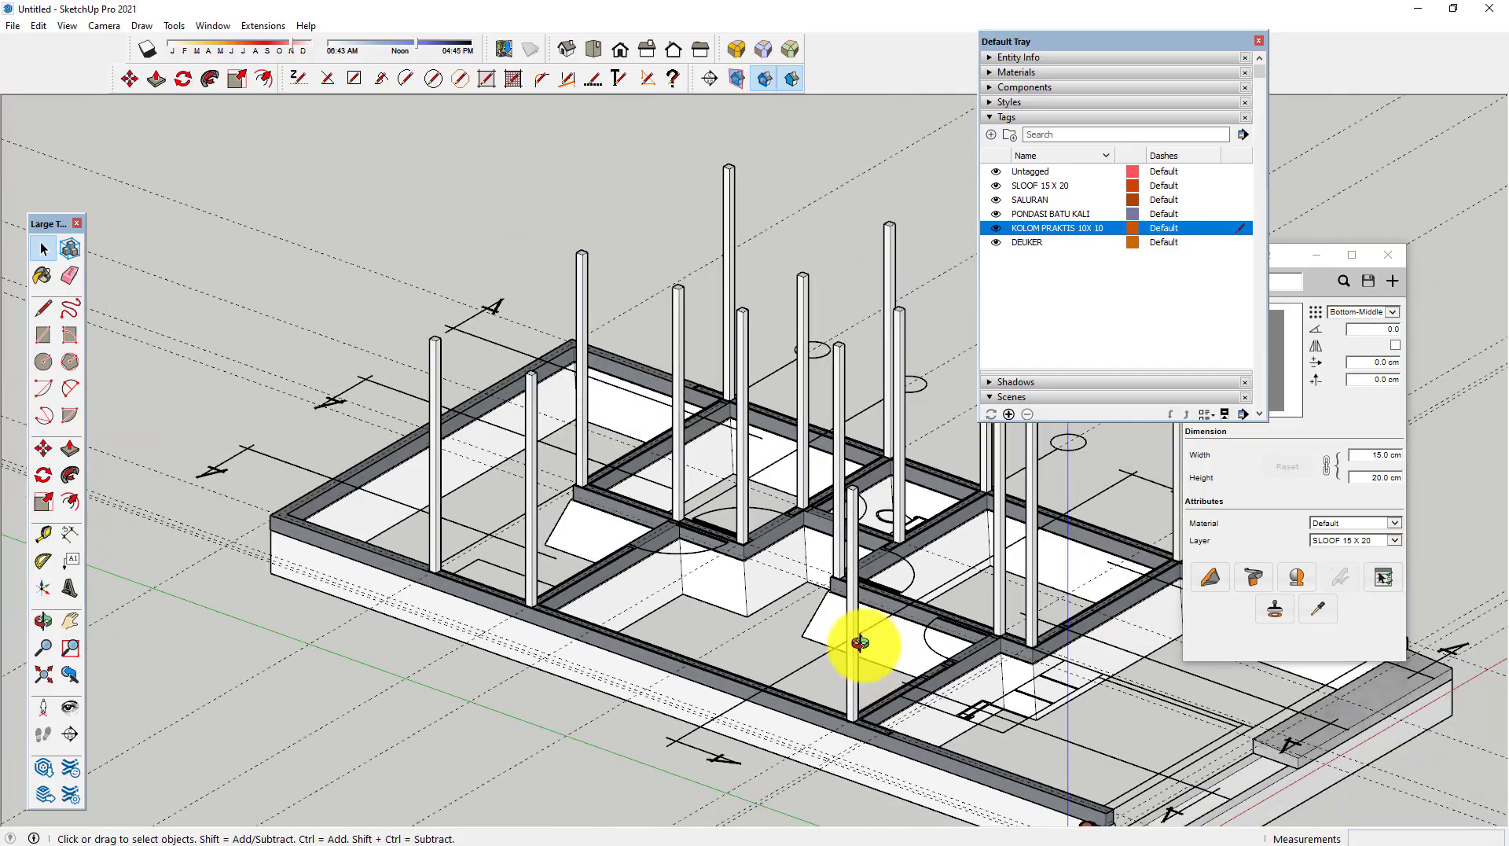
middle_click_drag(859, 643, 409, 650)
mouse_move(606, 680)
middle_mouse_down()
mouse_move(868, 611)
mouse_move(974, 610)
mouse_move(883, 566)
mouse_move(938, 560)
mouse_move(1092, 630)
middle_mouse_up()
scroll(734, 697, "up", 2)
scroll(755, 633, "up", 1)
scroll(747, 724, "up", 2)
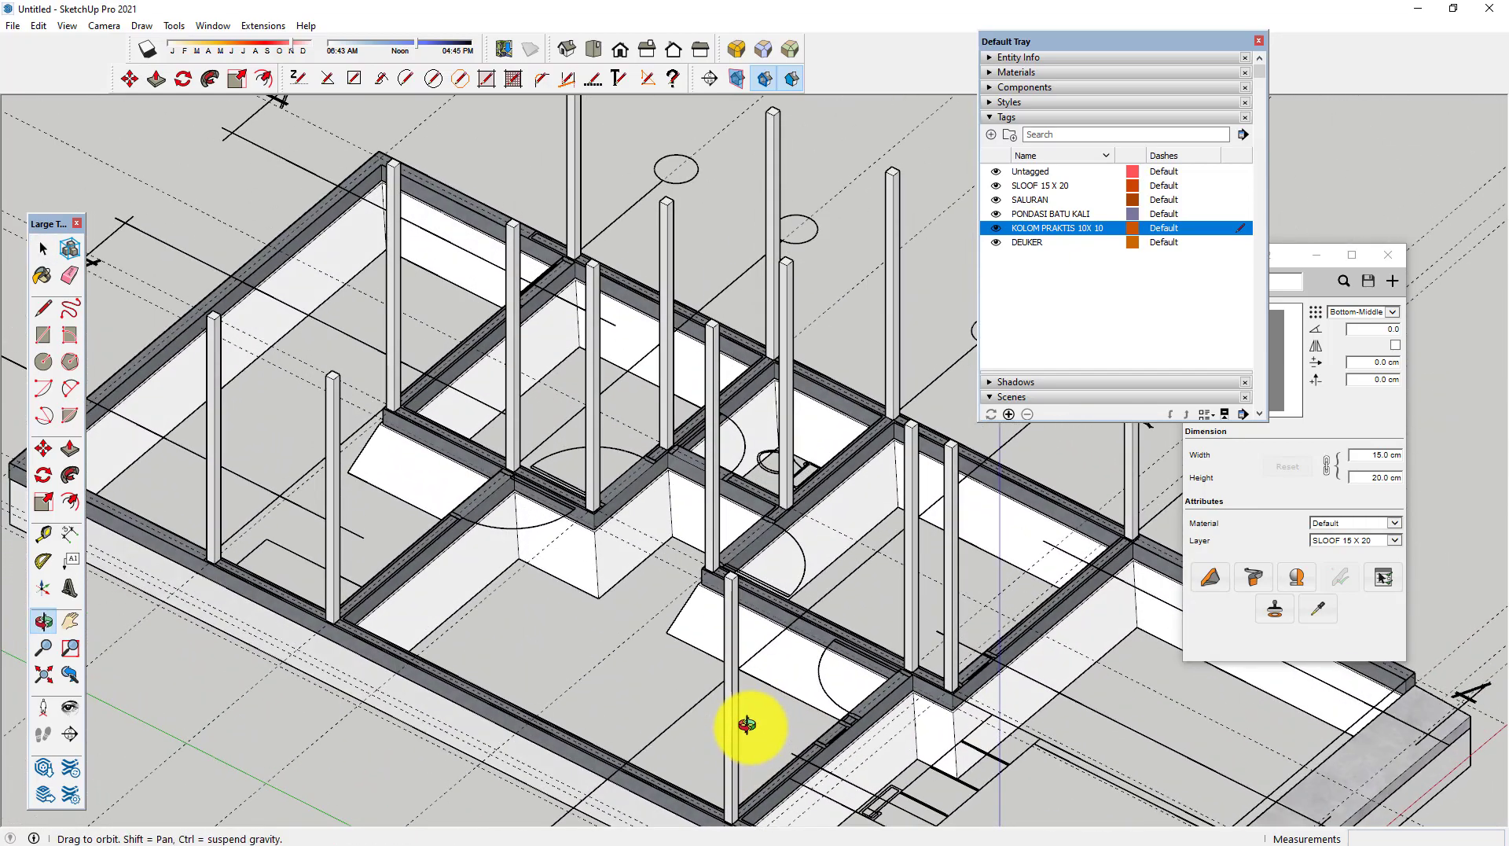
mouse_move(747, 723)
middle_mouse_down()
mouse_move(738, 697)
mouse_move(669, 646)
middle_mouse_up()
left_click(737, 697)
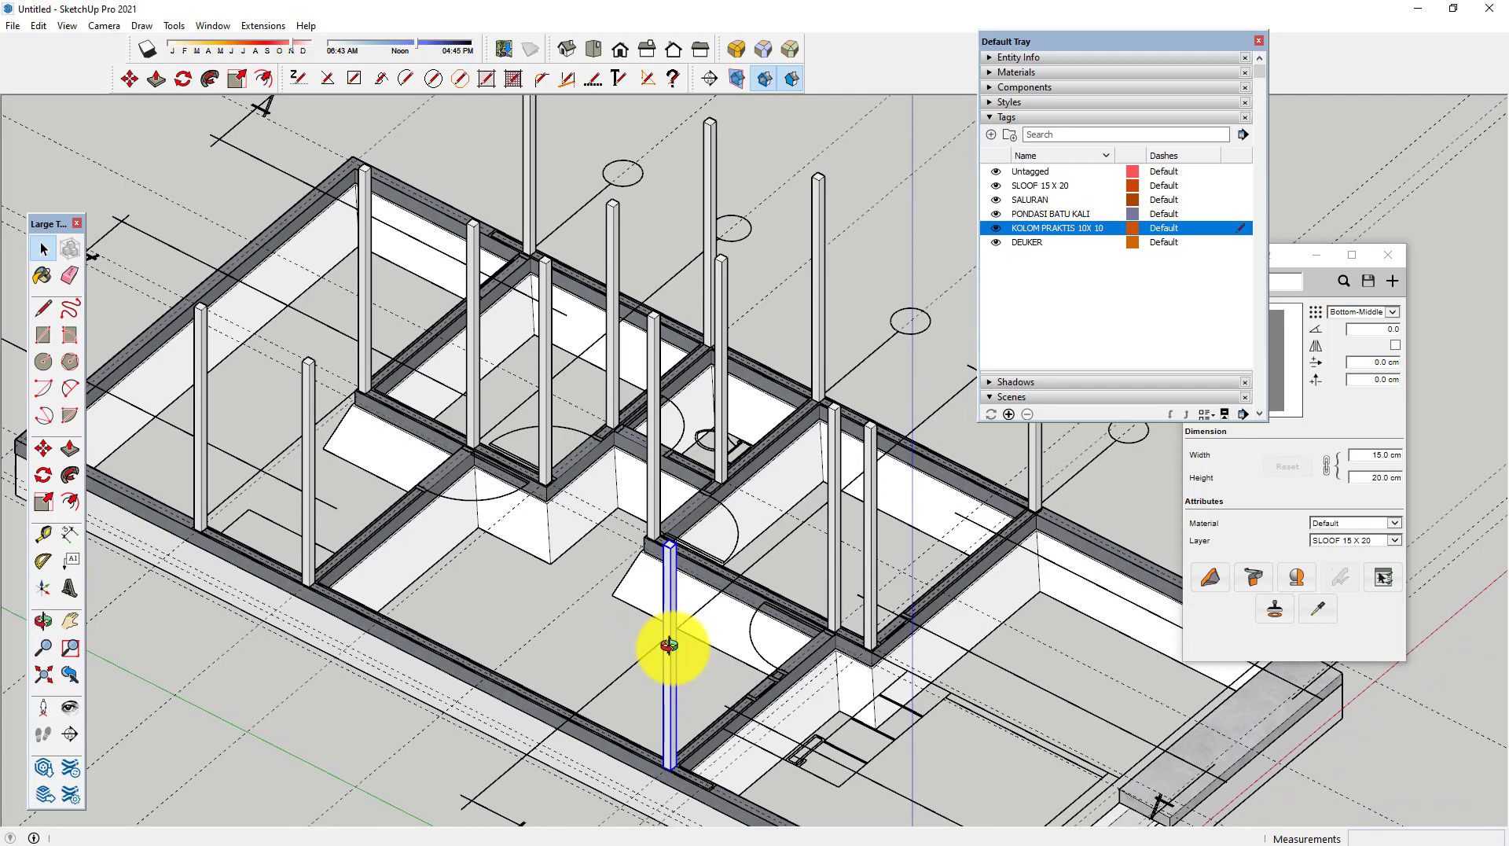
Step: Inside the column component, apply the Blacktop Old 02 material to the column
double_click(670, 649)
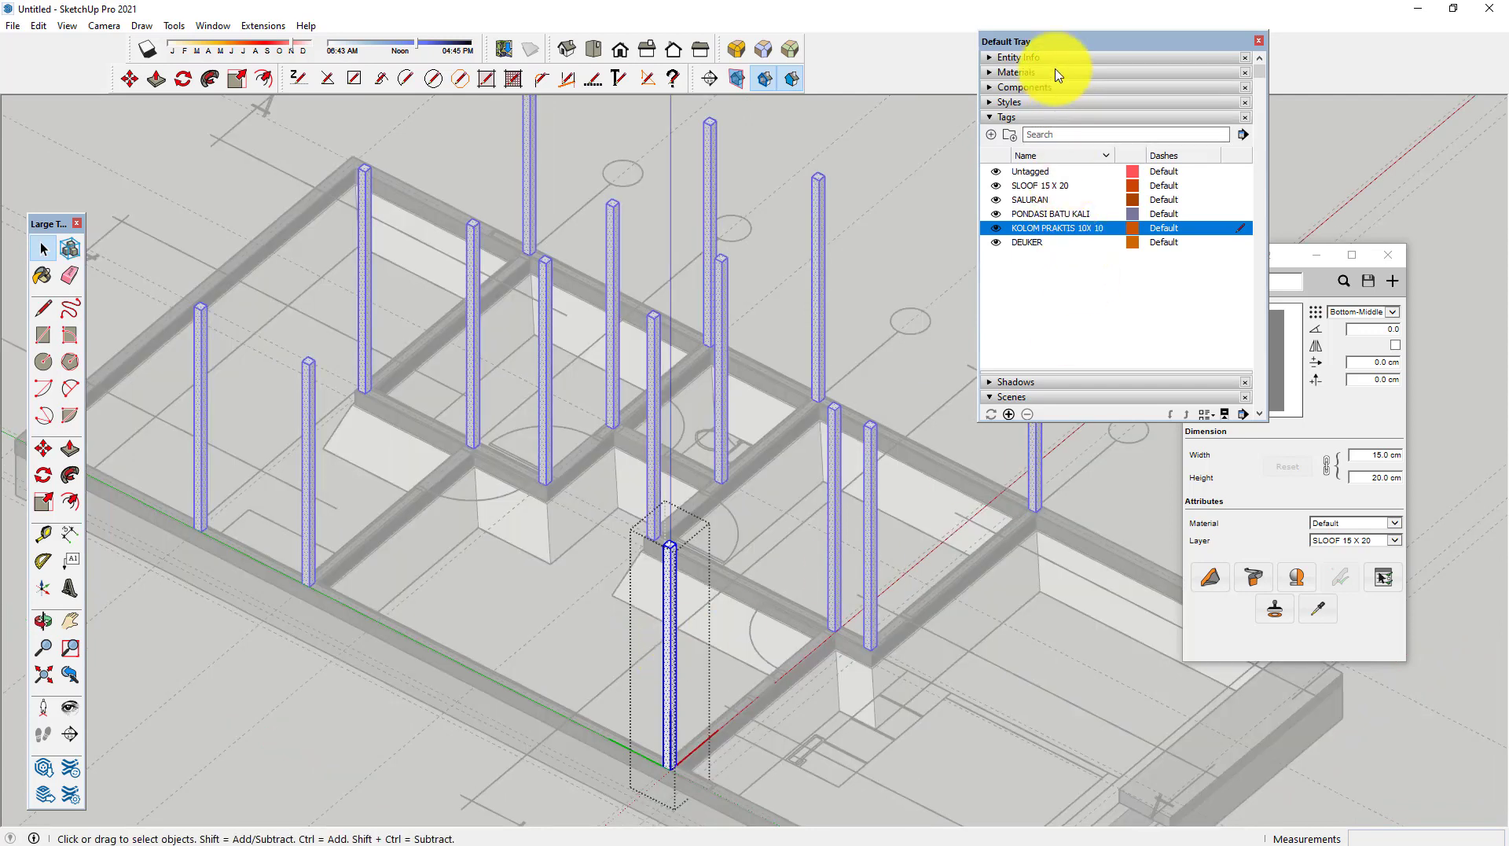
left_click(1058, 73)
left_click(1126, 209)
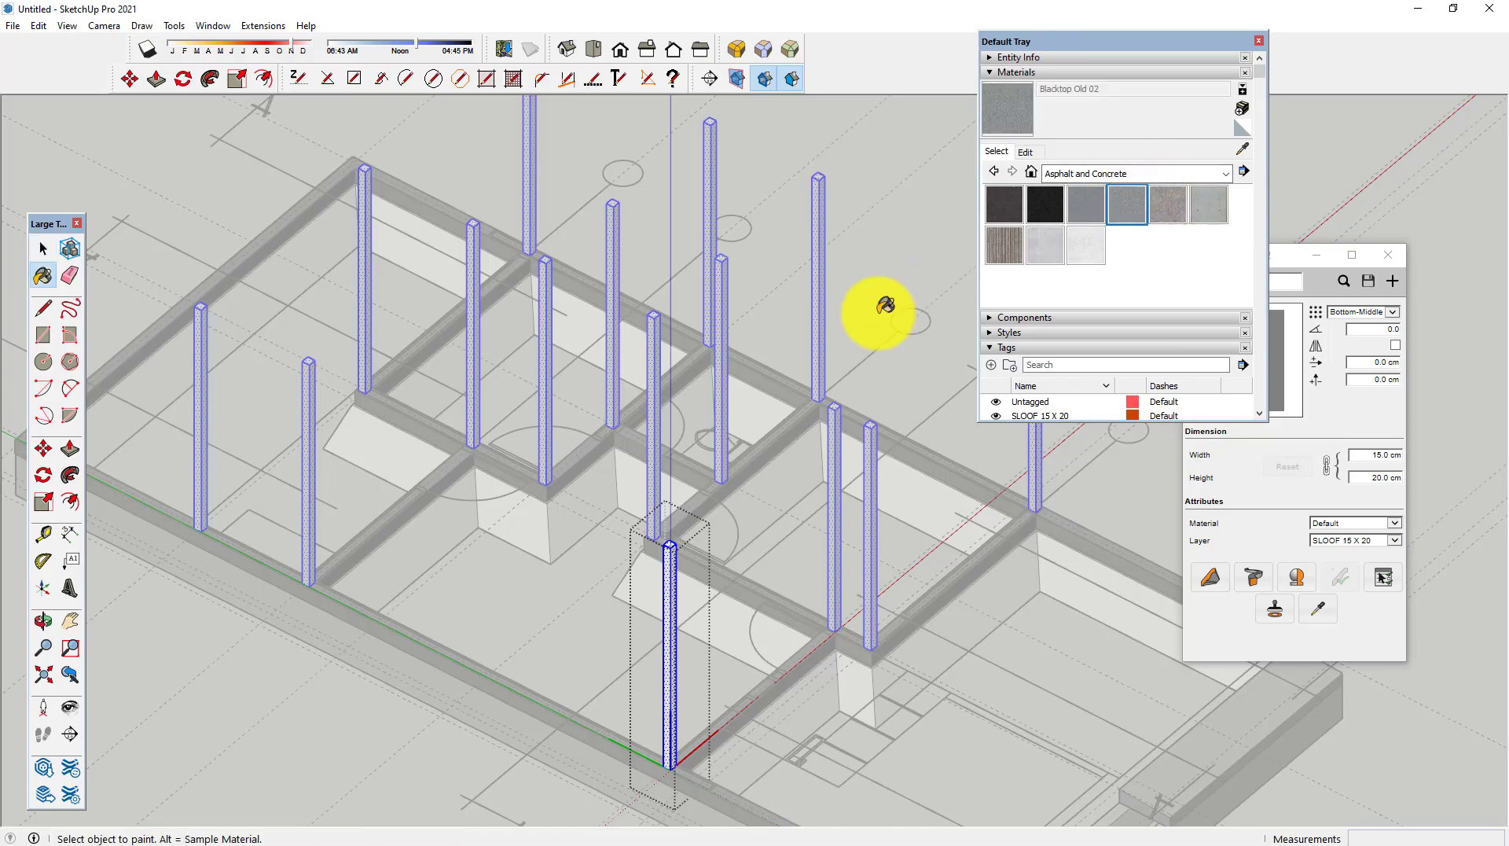
left_click(675, 547)
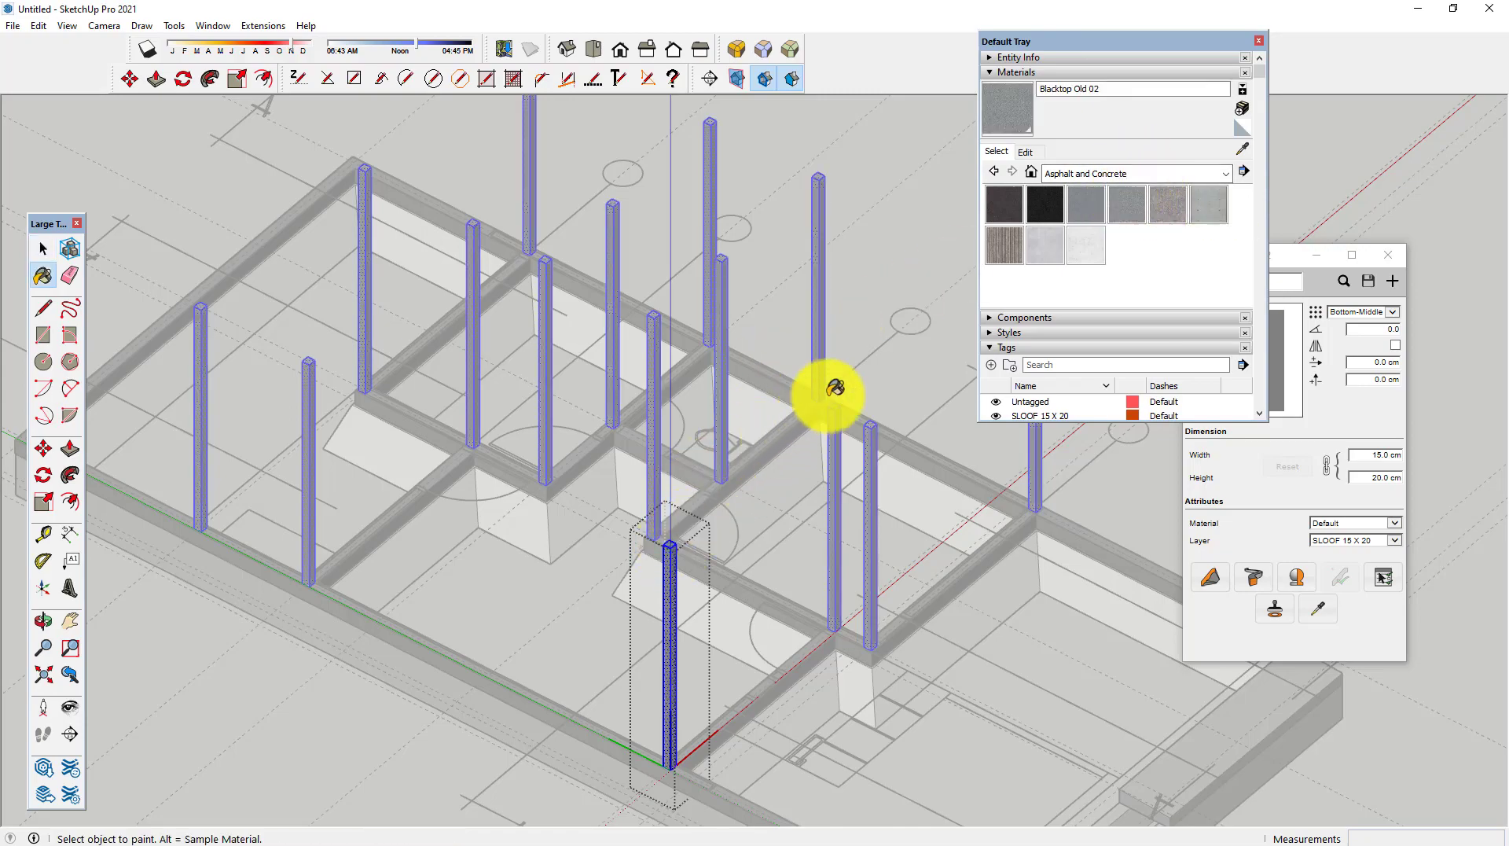
Step: Orbit and zoom around the foundation to inspect the grey-painted columns
scroll(865, 267, "down", 3)
mouse_move(865, 267)
middle_mouse_down()
mouse_move(437, 351)
mouse_move(543, 574)
mouse_move(381, 652)
mouse_move(371, 691)
middle_mouse_up()
scroll(590, 539, "up", 2)
scroll(685, 520, "up", 2)
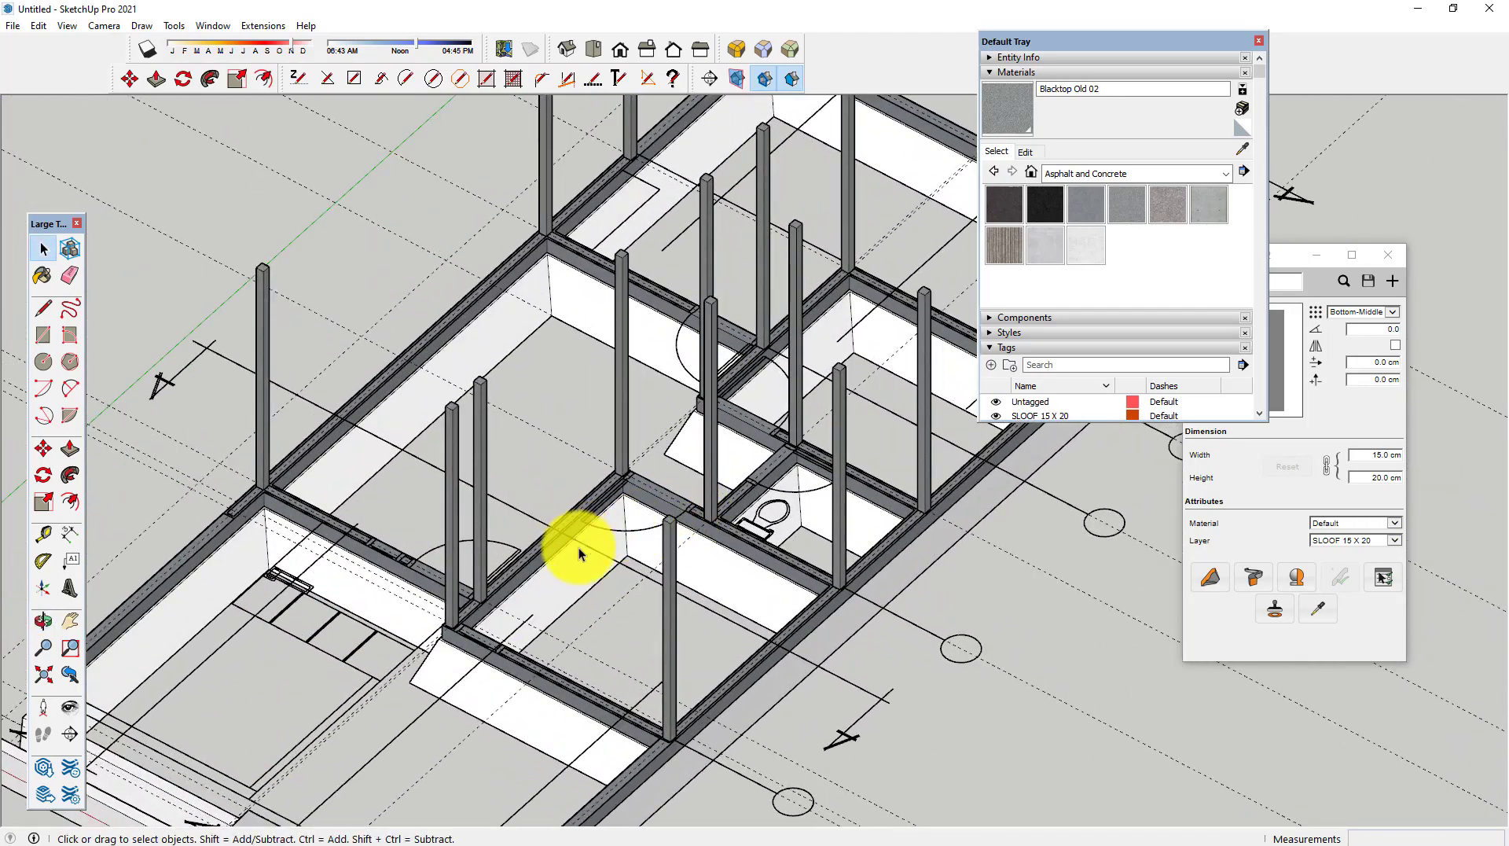
middle_click_drag(579, 554, 589, 464)
mouse_move(550, 606)
middle_mouse_down()
mouse_move(556, 482)
mouse_move(448, 441)
middle_mouse_up()
mouse_move(680, 516)
middle_mouse_down()
mouse_move(606, 382)
mouse_move(704, 283)
mouse_move(775, 363)
mouse_move(512, 525)
mouse_move(729, 499)
mouse_move(869, 556)
mouse_move(623, 438)
mouse_move(684, 482)
mouse_move(782, 469)
mouse_move(909, 495)
mouse_move(898, 510)
middle_mouse_up()
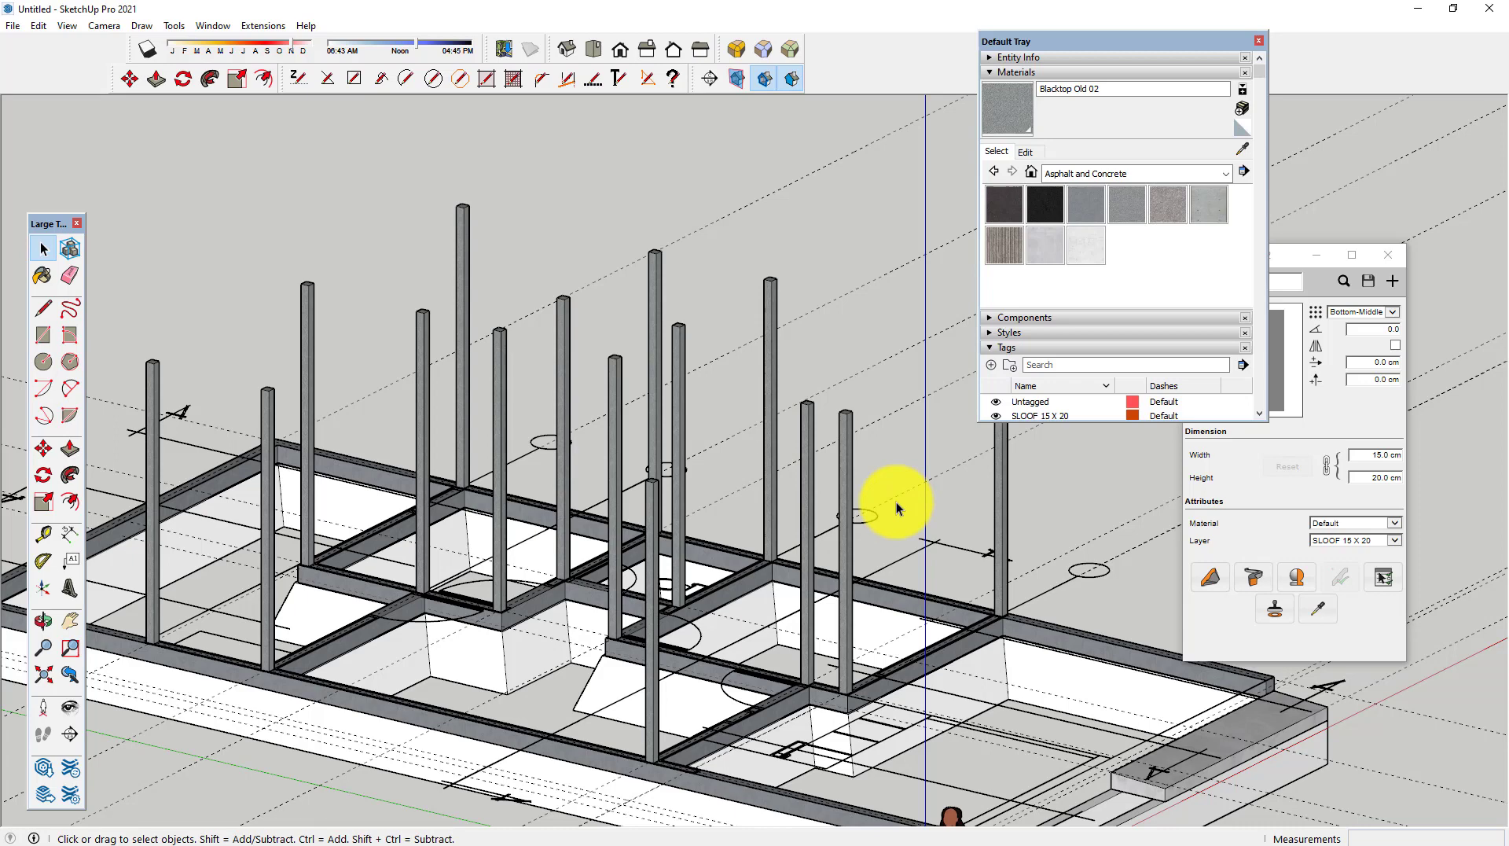
mouse_move(624, 364)
middle_mouse_down()
mouse_move(539, 432)
mouse_move(533, 597)
mouse_move(352, 617)
middle_mouse_up()
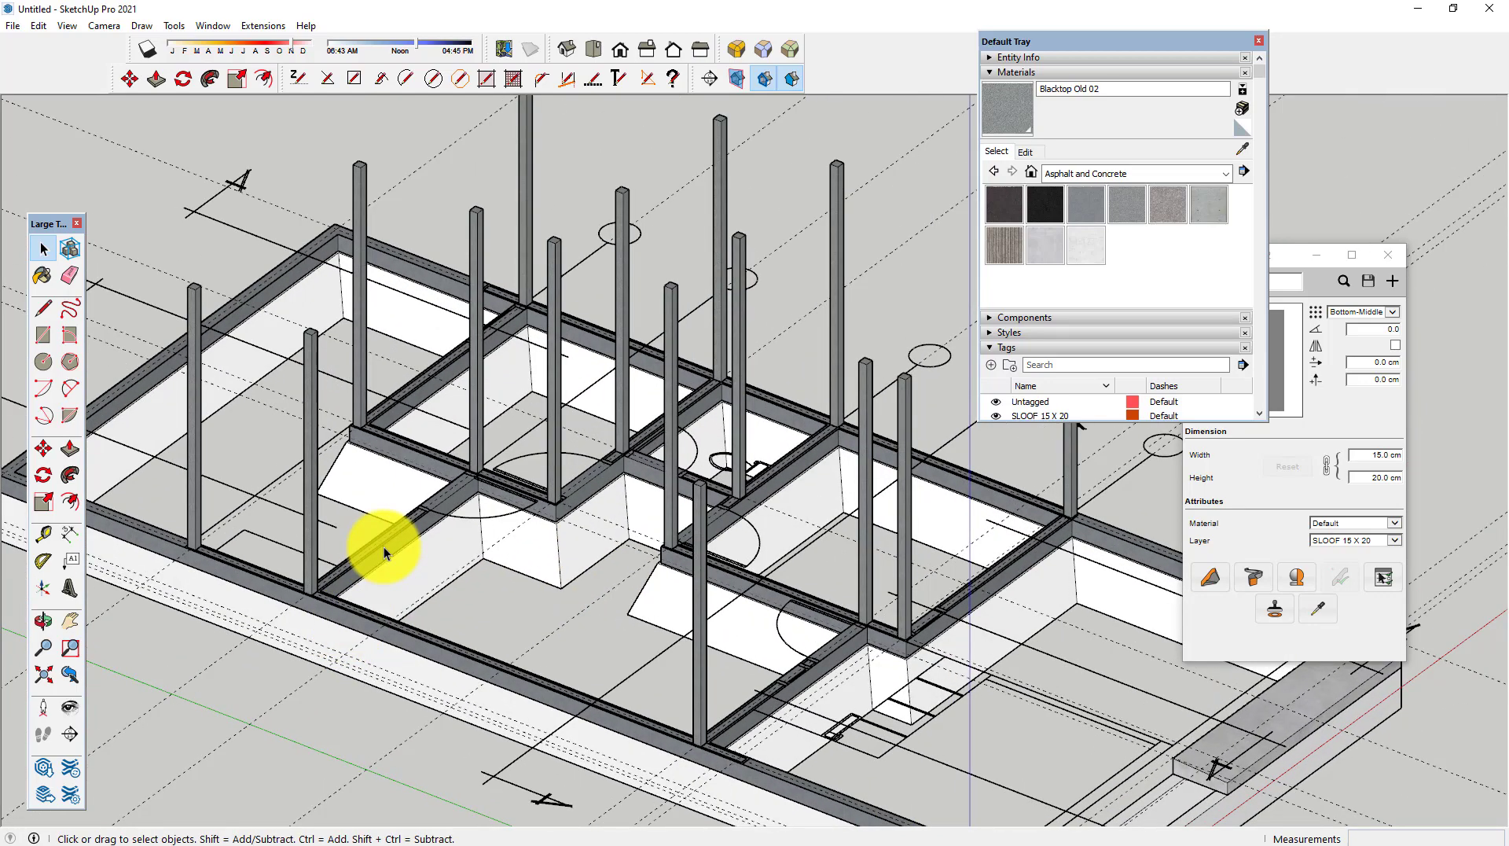